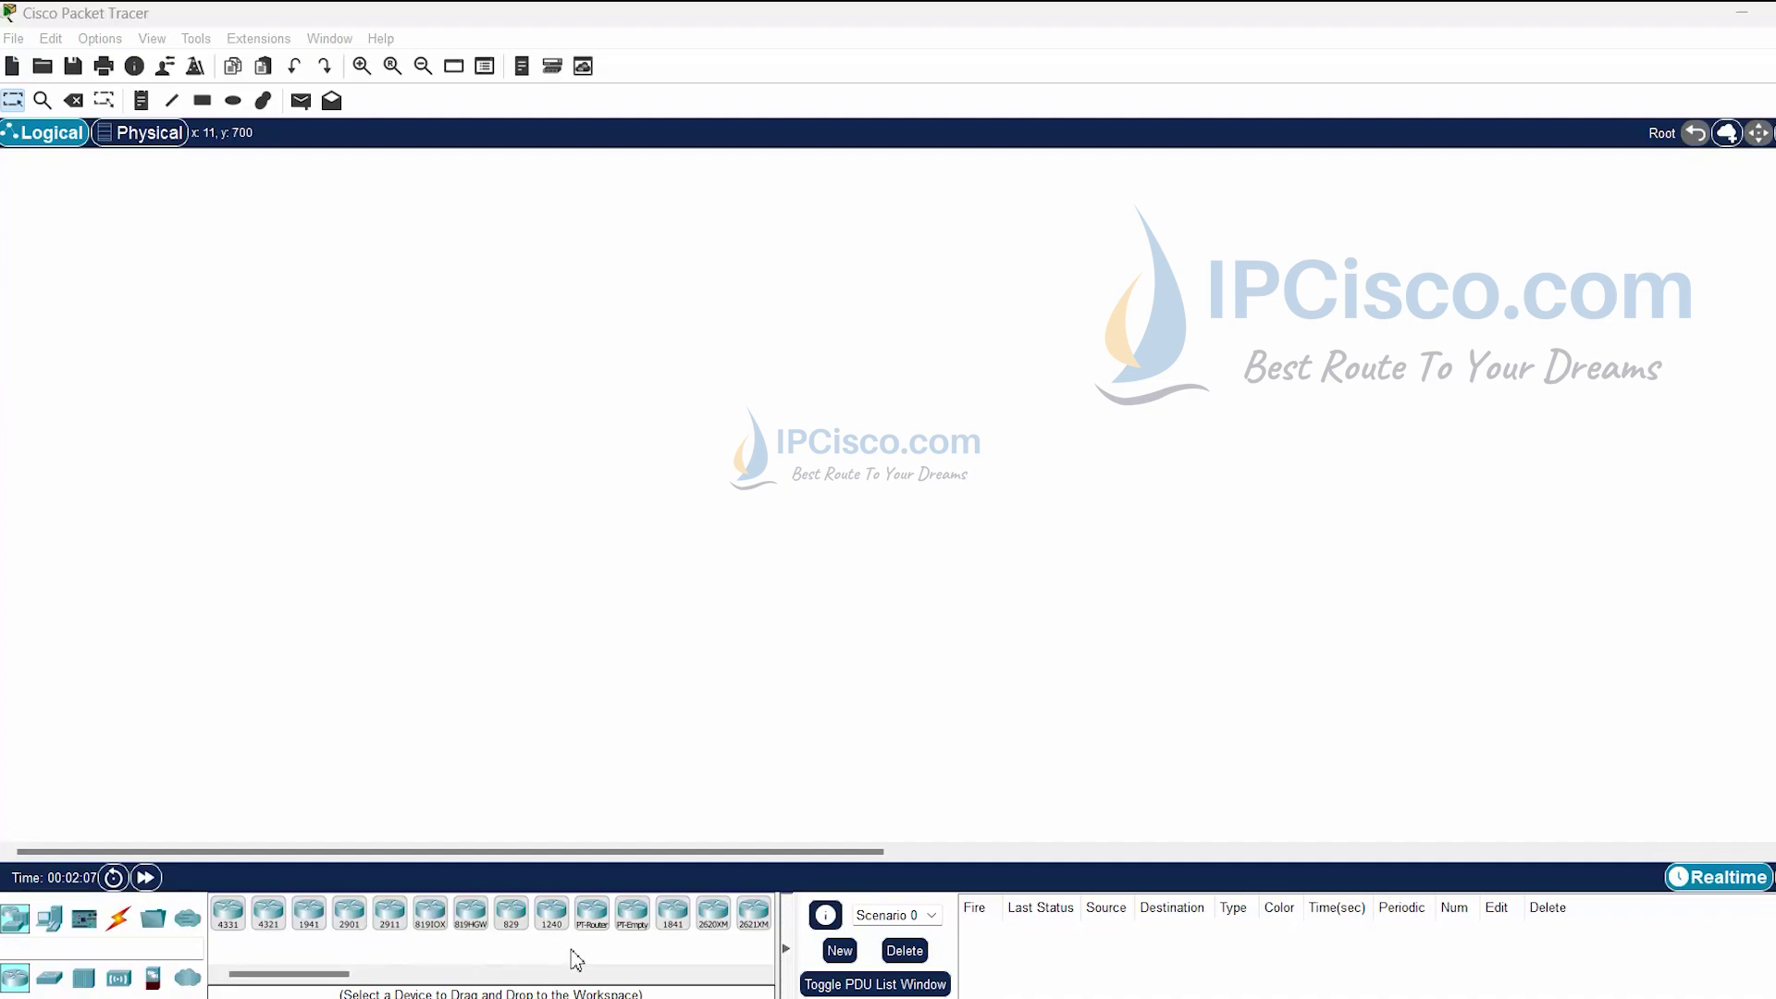
Place four PT-Router devices in the workspace in a two-by-two layout, Router0 and Router1 above Router2 and Router3.
{"action": "left_click_drag", "start_coordinate": [589, 925], "coordinate": [250, 345]}
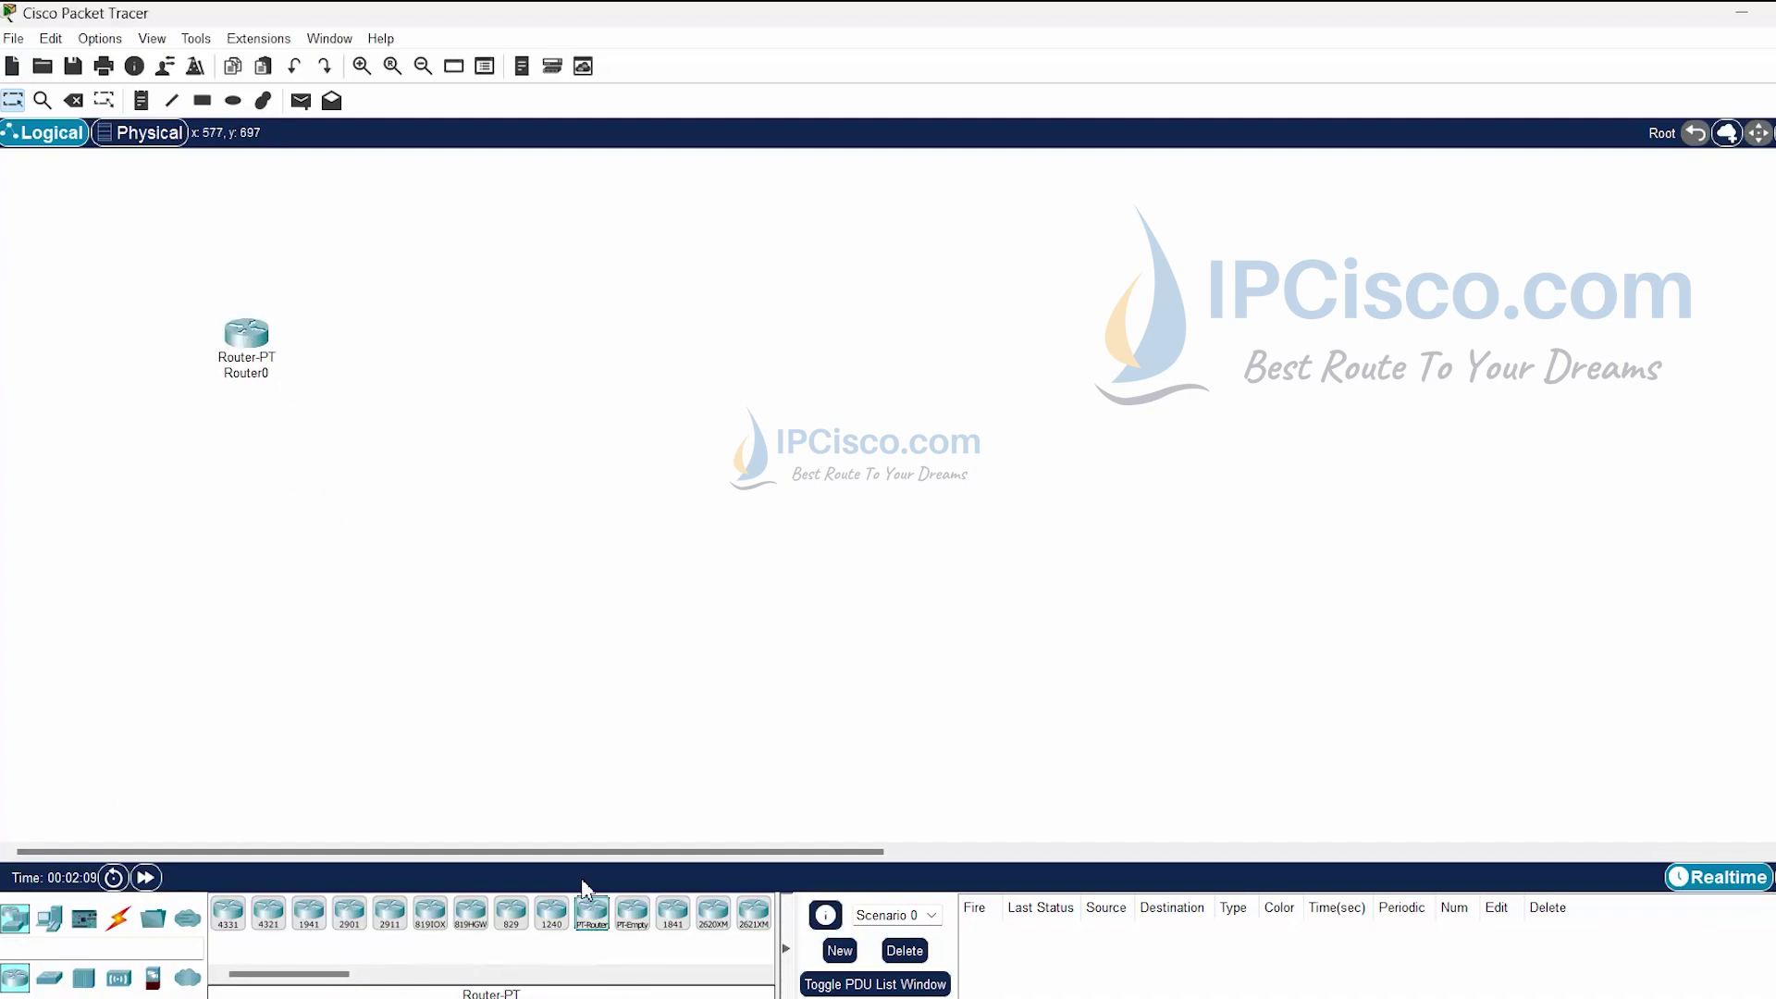
{"action": "left_click_drag", "start_coordinate": [592, 921], "coordinate": [596, 350]}
{"action": "left_click_drag", "start_coordinate": [246, 338], "coordinate": [255, 277]}
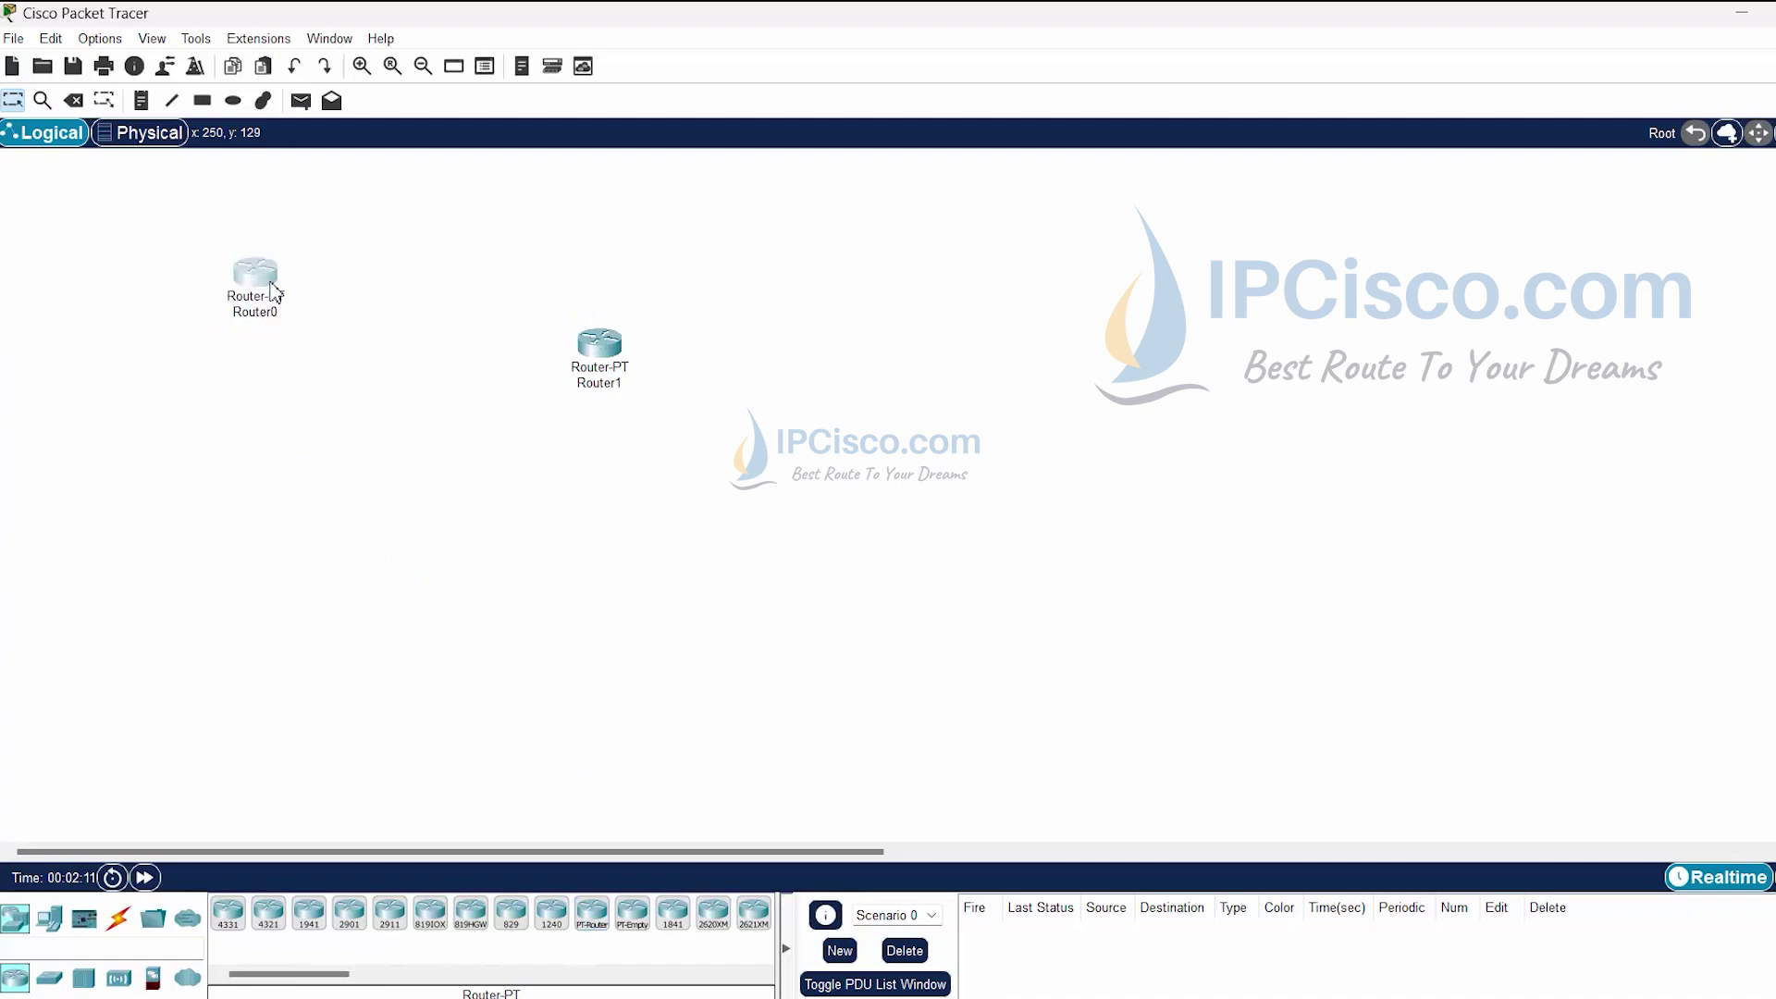
{"action": "left_click_drag", "start_coordinate": [602, 350], "coordinate": [600, 282]}
{"action": "left_click_drag", "start_coordinate": [592, 920], "coordinate": [236, 447]}
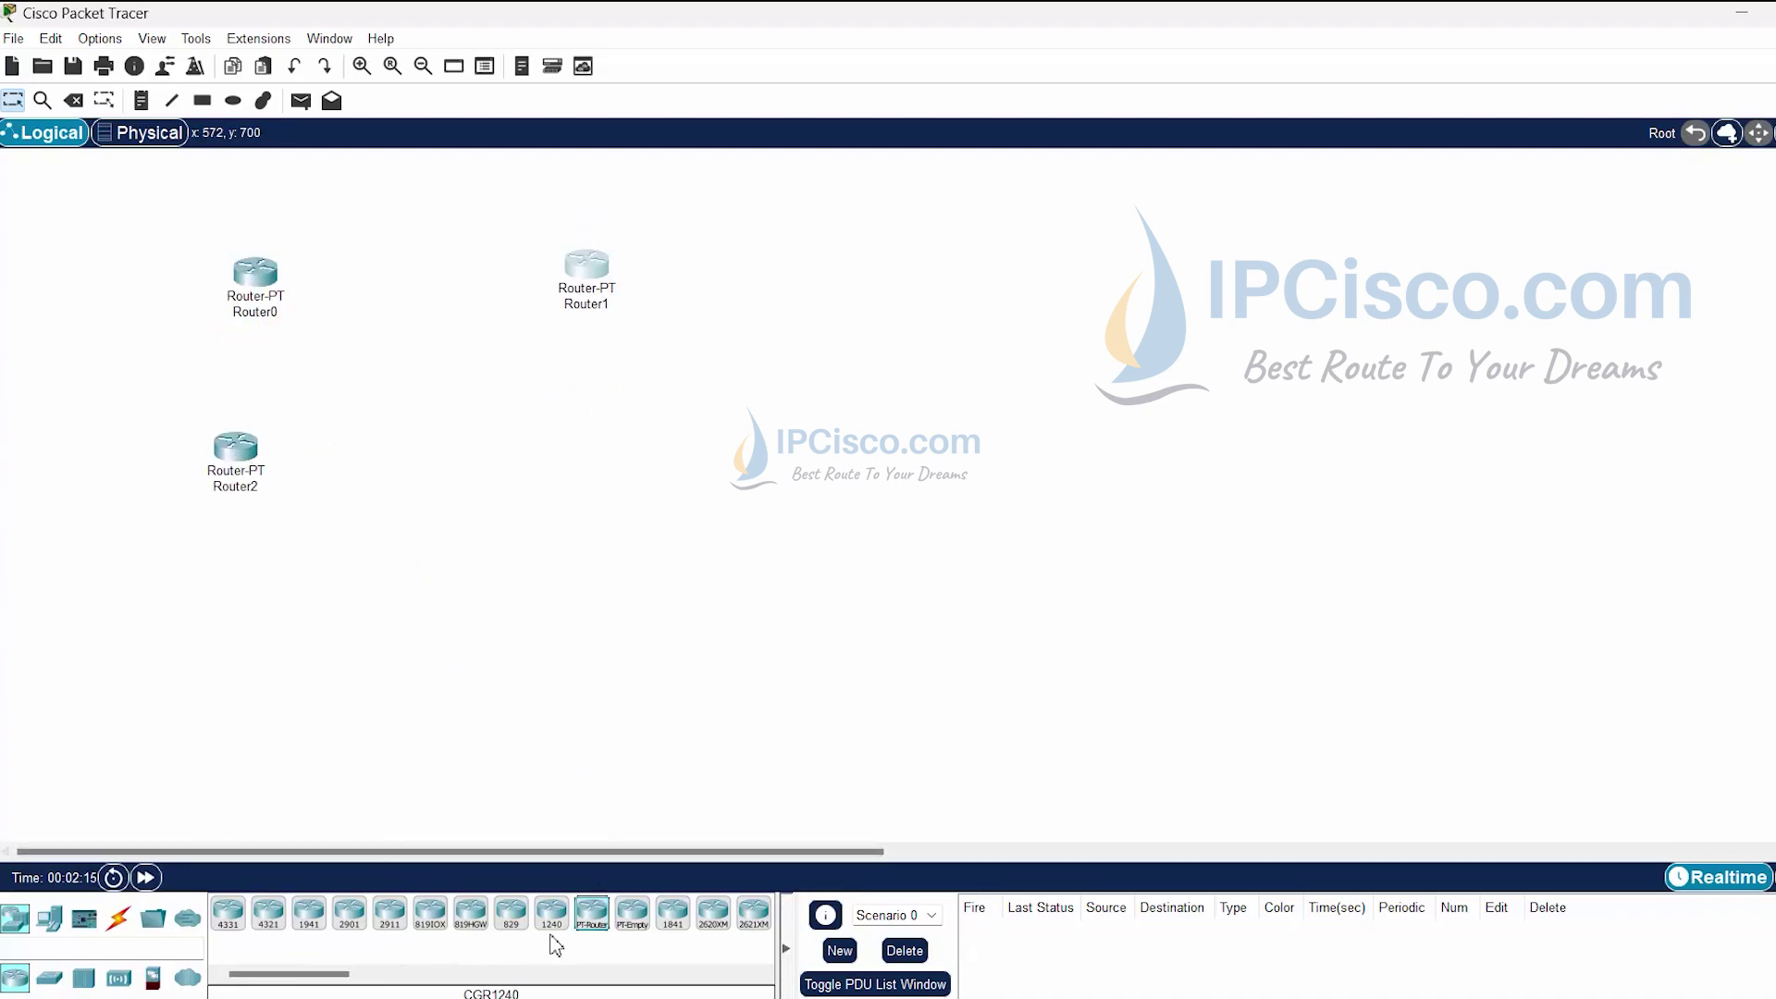
{"action": "left_click_drag", "start_coordinate": [589, 930], "coordinate": [580, 470]}
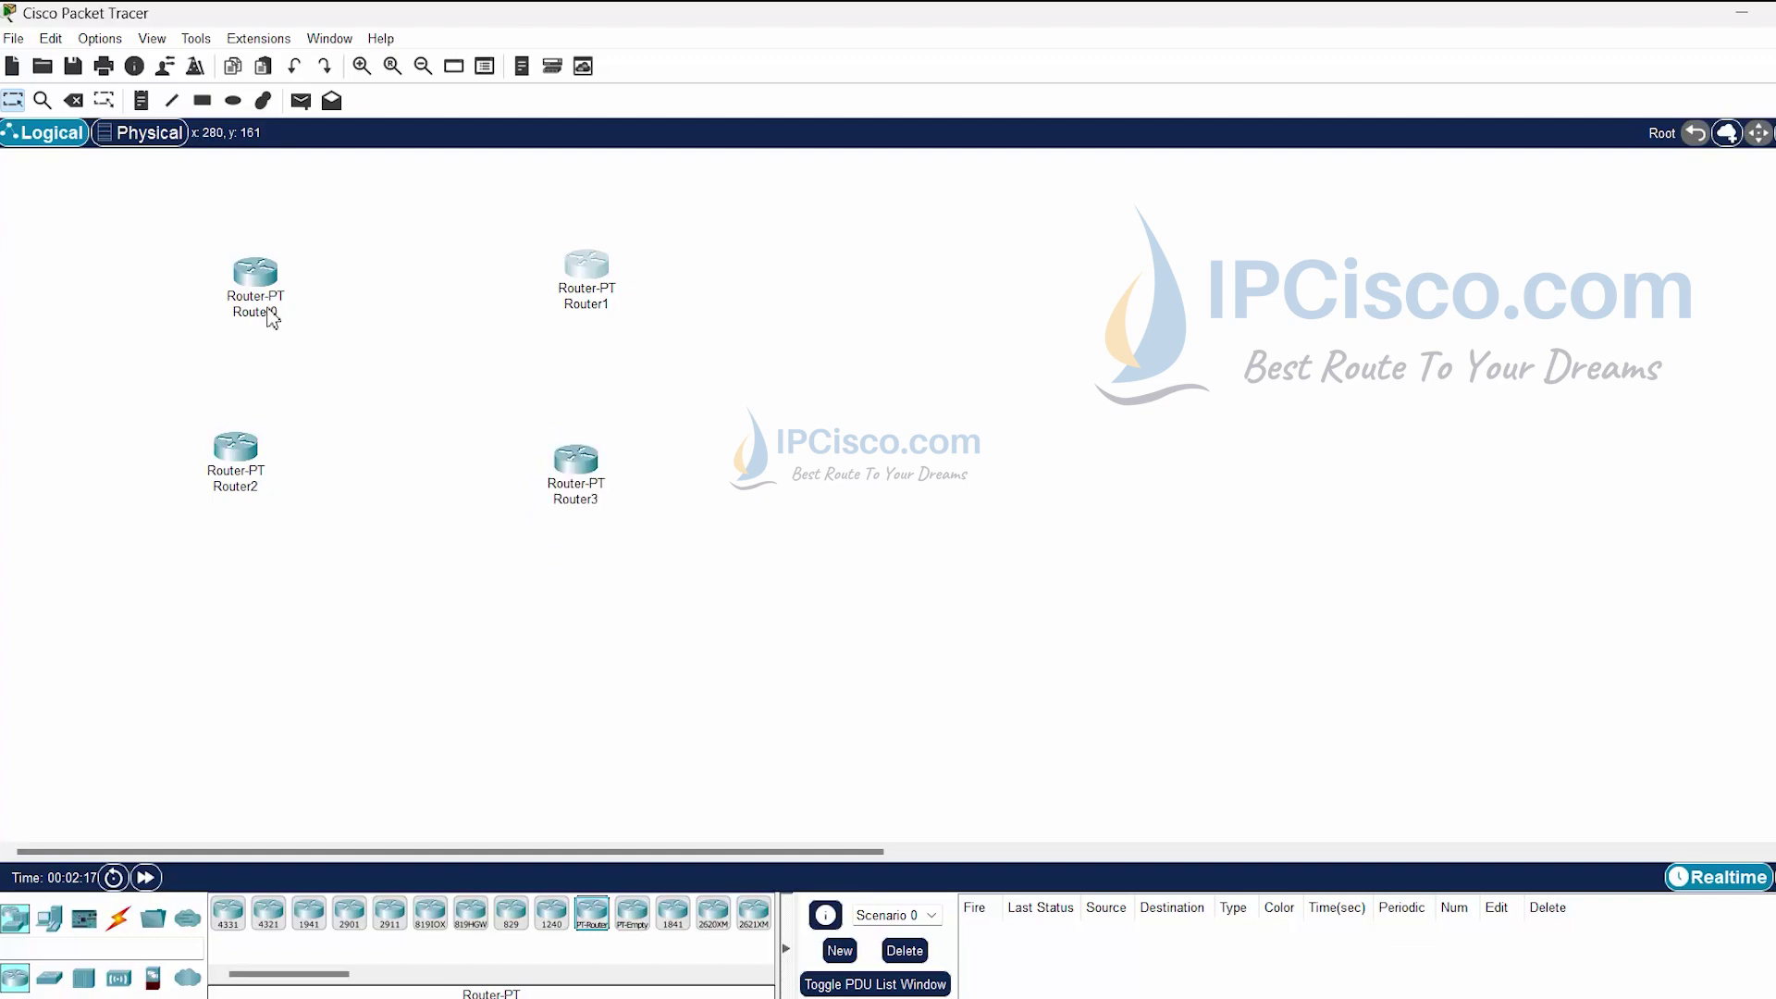
Reposition the four routers so they form a compact, roughly even rectangle in the upper part of the workspace.
{"action": "left_click_drag", "start_coordinate": [268, 290], "coordinate": [269, 277]}
{"action": "left_click_drag", "start_coordinate": [248, 456], "coordinate": [278, 455]}
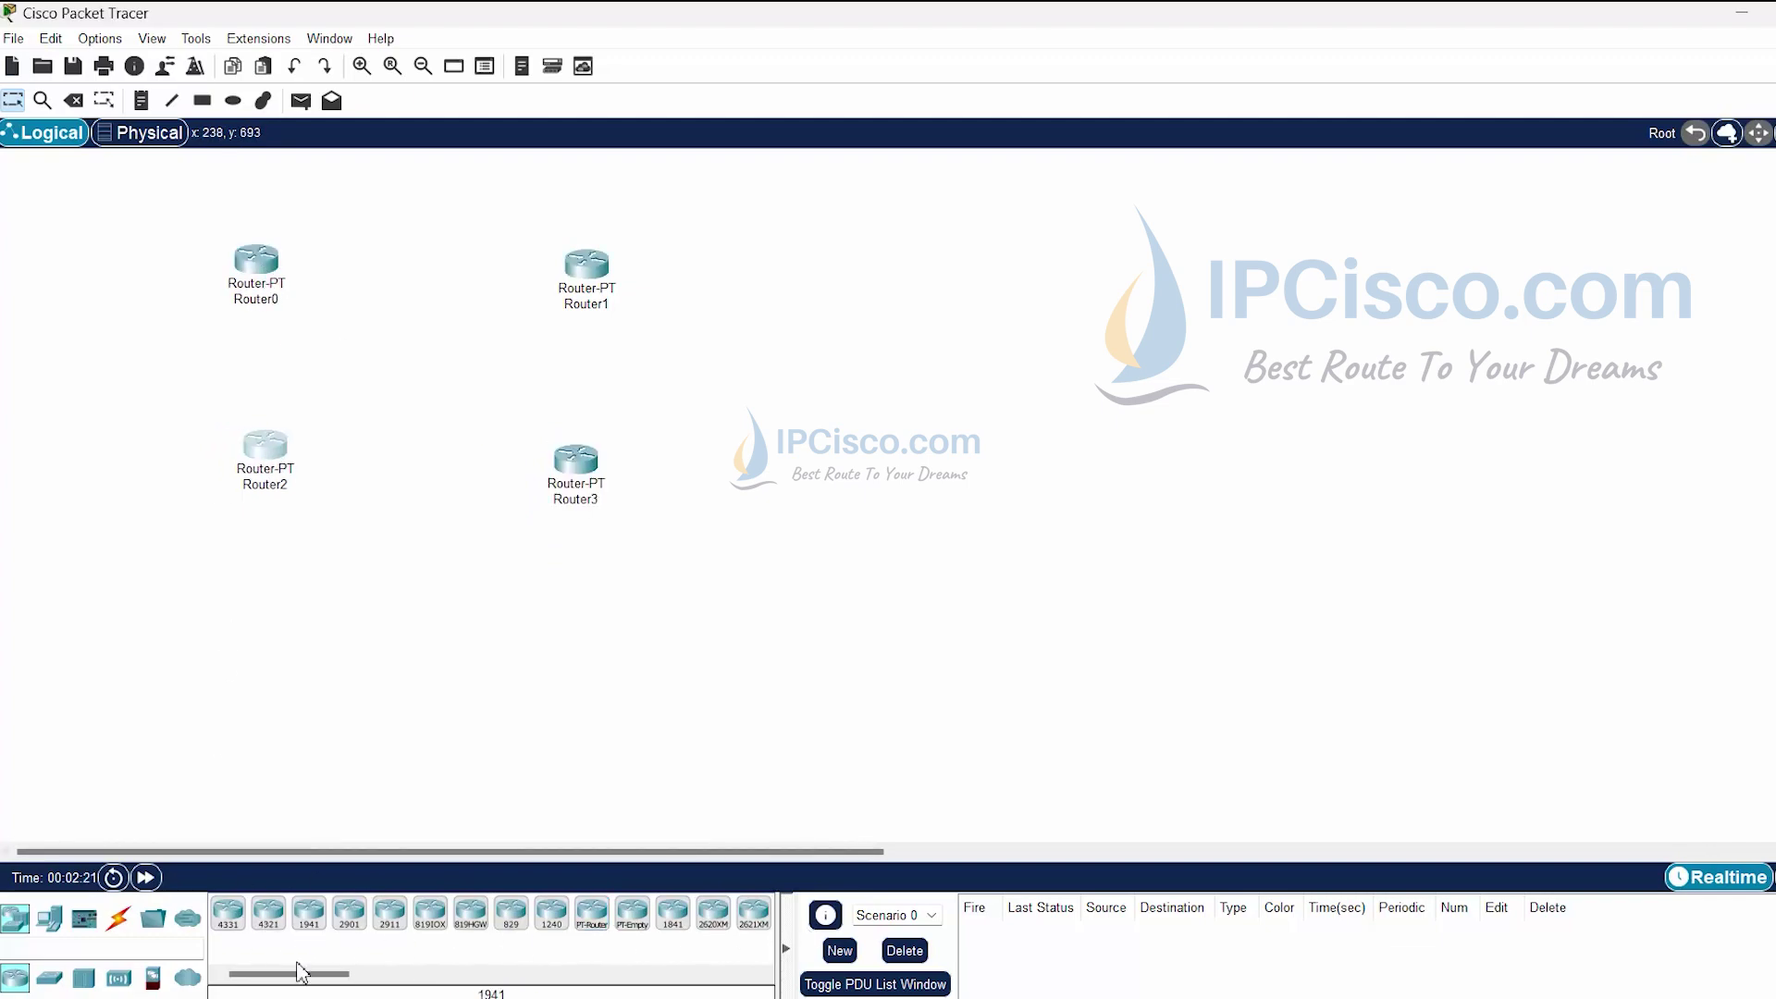
{"action": "mouse_move", "coordinate": [297, 974]}
{"action": "left_mouse_down"}
{"action": "mouse_move", "coordinate": [387, 979]}
{"action": "mouse_move", "coordinate": [296, 977]}
{"action": "left_mouse_up"}
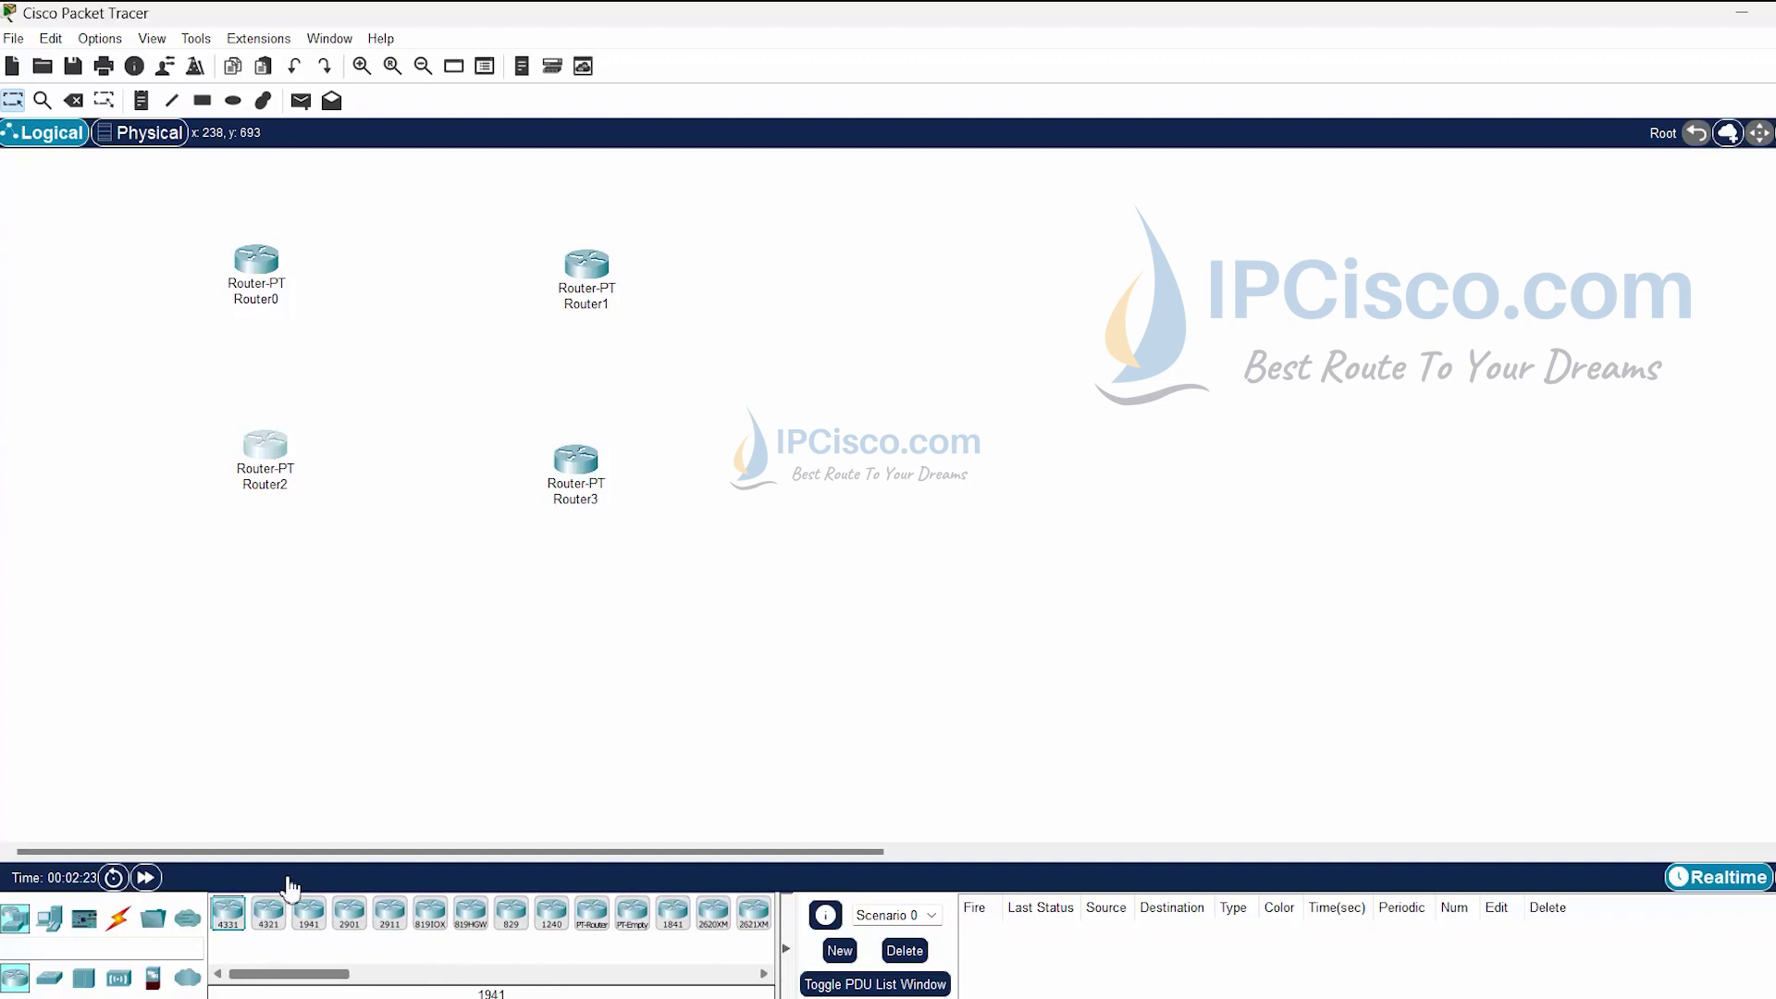
{"action": "left_click_drag", "start_coordinate": [260, 275], "coordinate": [280, 266]}
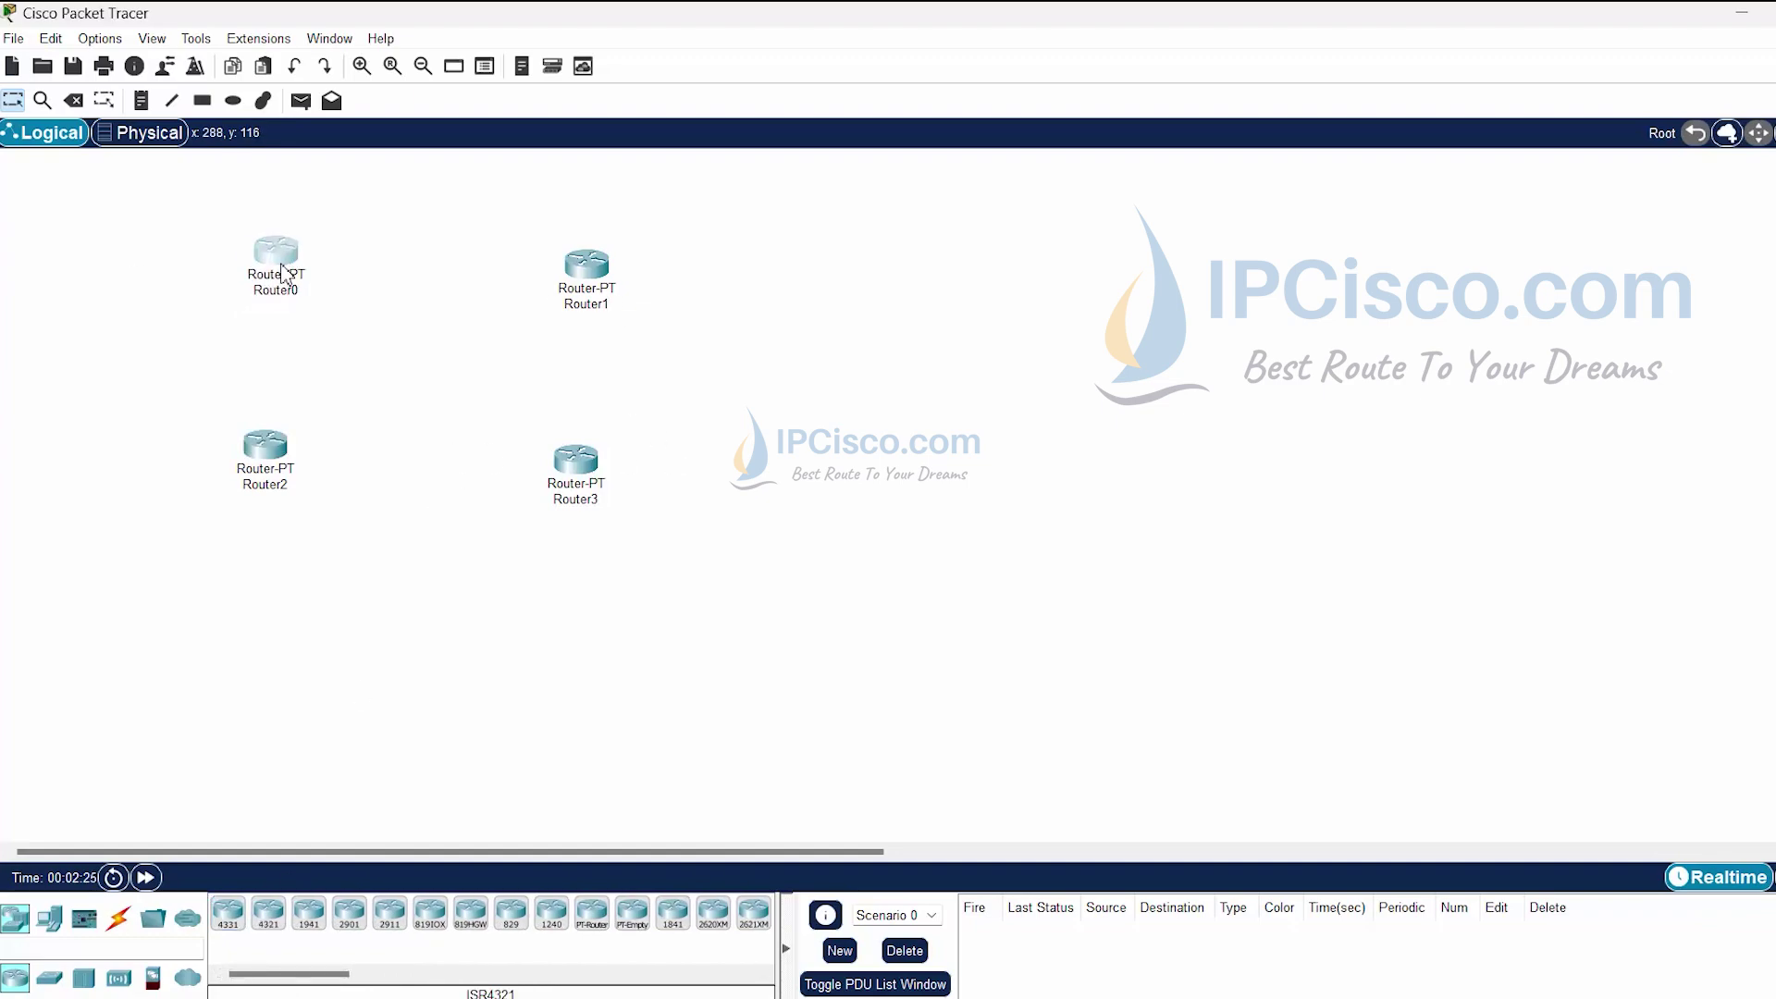
{"action": "left_click_drag", "start_coordinate": [613, 283], "coordinate": [597, 250]}
{"action": "left_click_drag", "start_coordinate": [277, 449], "coordinate": [282, 413]}
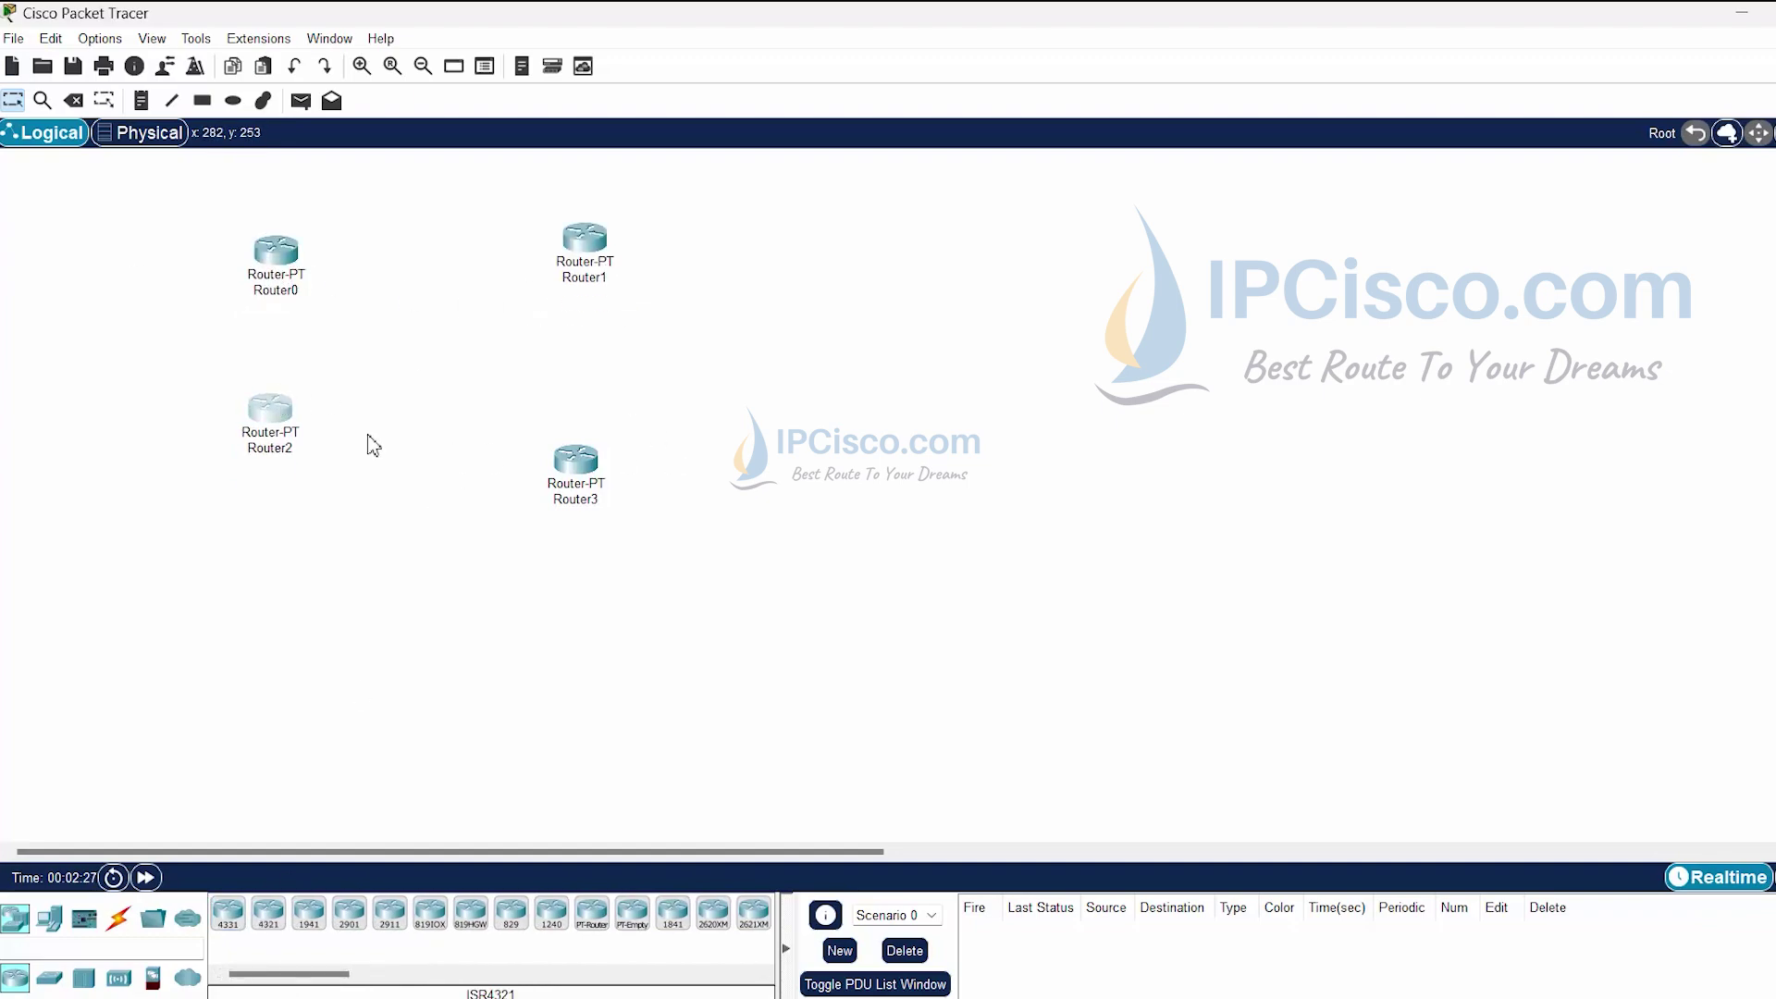
{"action": "left_click_drag", "start_coordinate": [590, 486], "coordinate": [587, 435]}
{"action": "left_click_drag", "start_coordinate": [278, 254], "coordinate": [277, 244]}
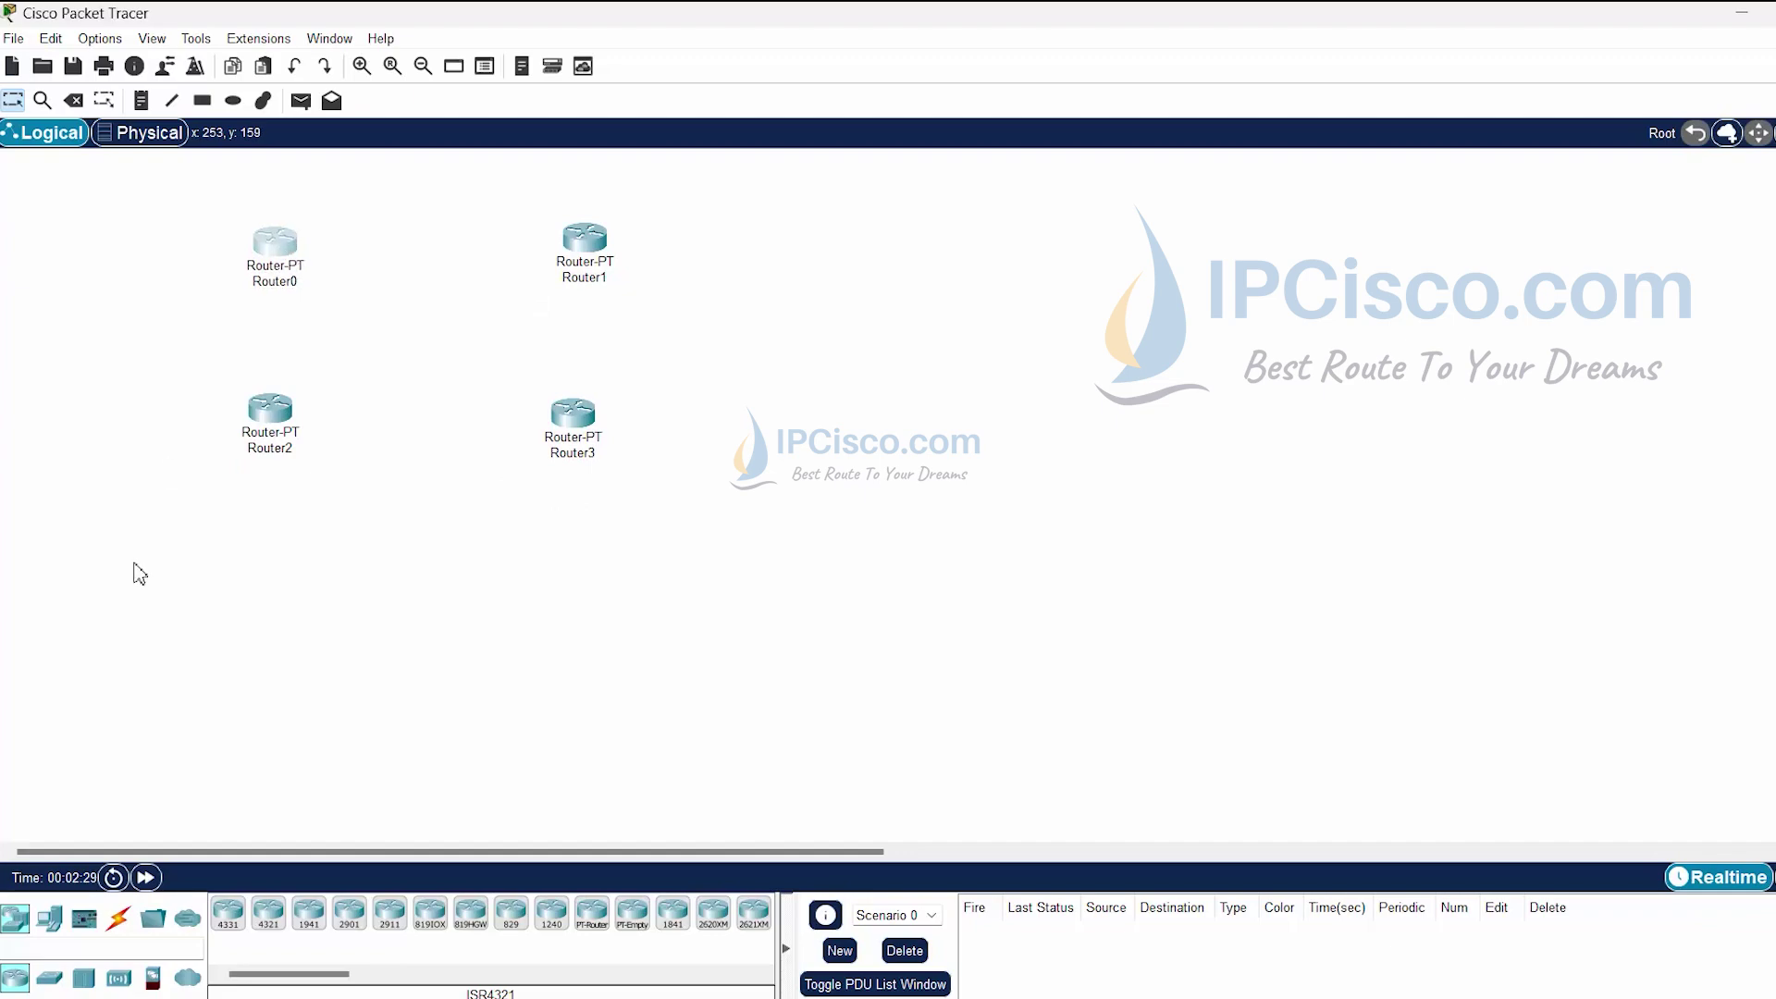
Connect Router0 FastEthernet0/0 to Router1 FastEthernet0/0 with a copper cross-over cable.
{"action": "left_click", "coordinate": [132, 928]}
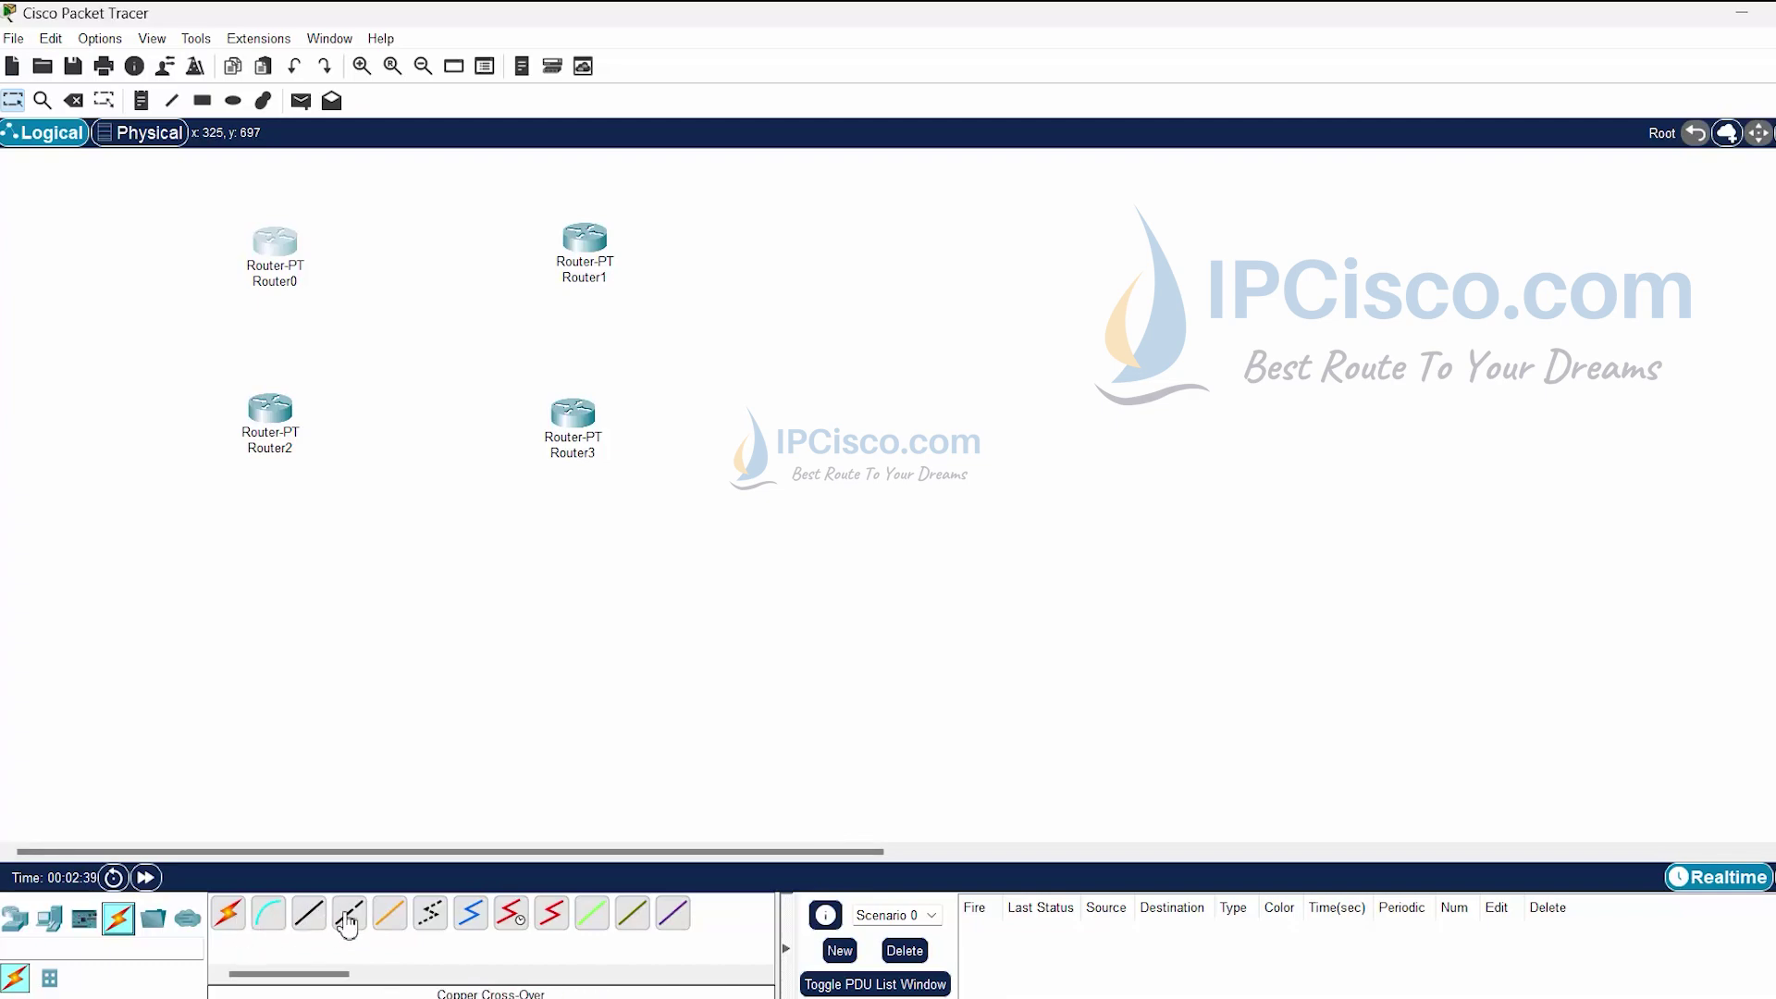
{"action": "left_click", "coordinate": [347, 921]}
{"action": "left_click", "coordinate": [280, 264]}
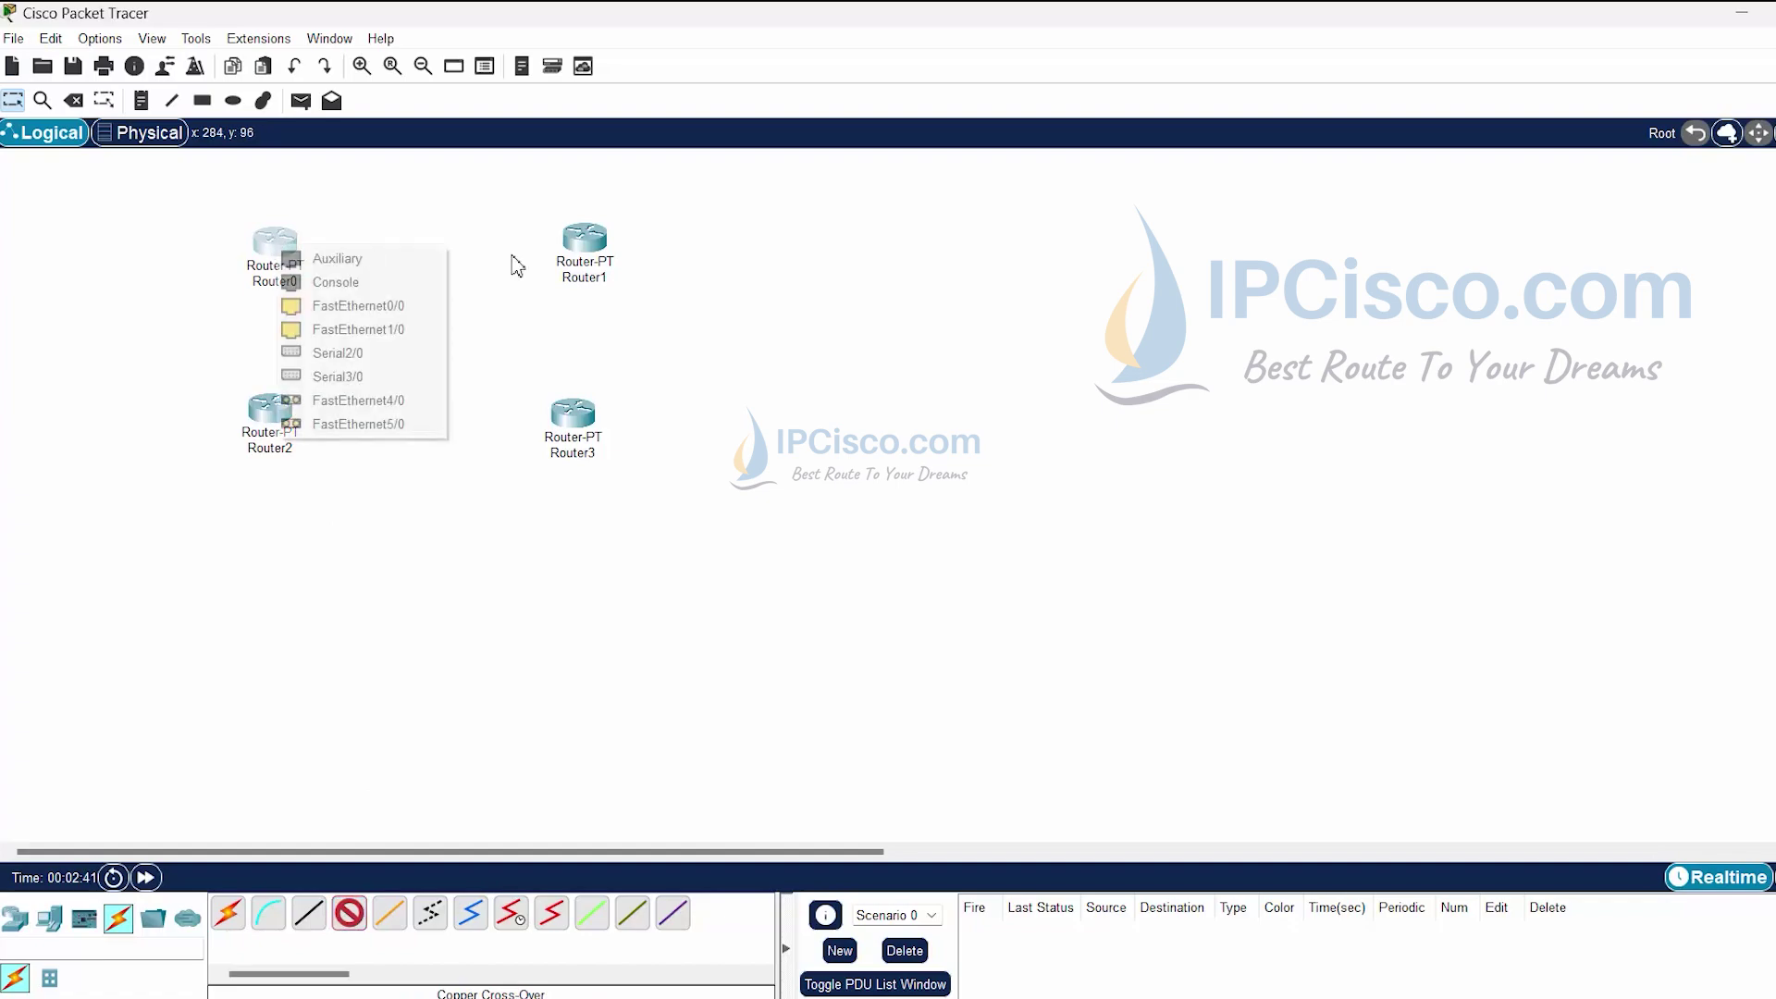
{"action": "left_click", "coordinate": [413, 309]}
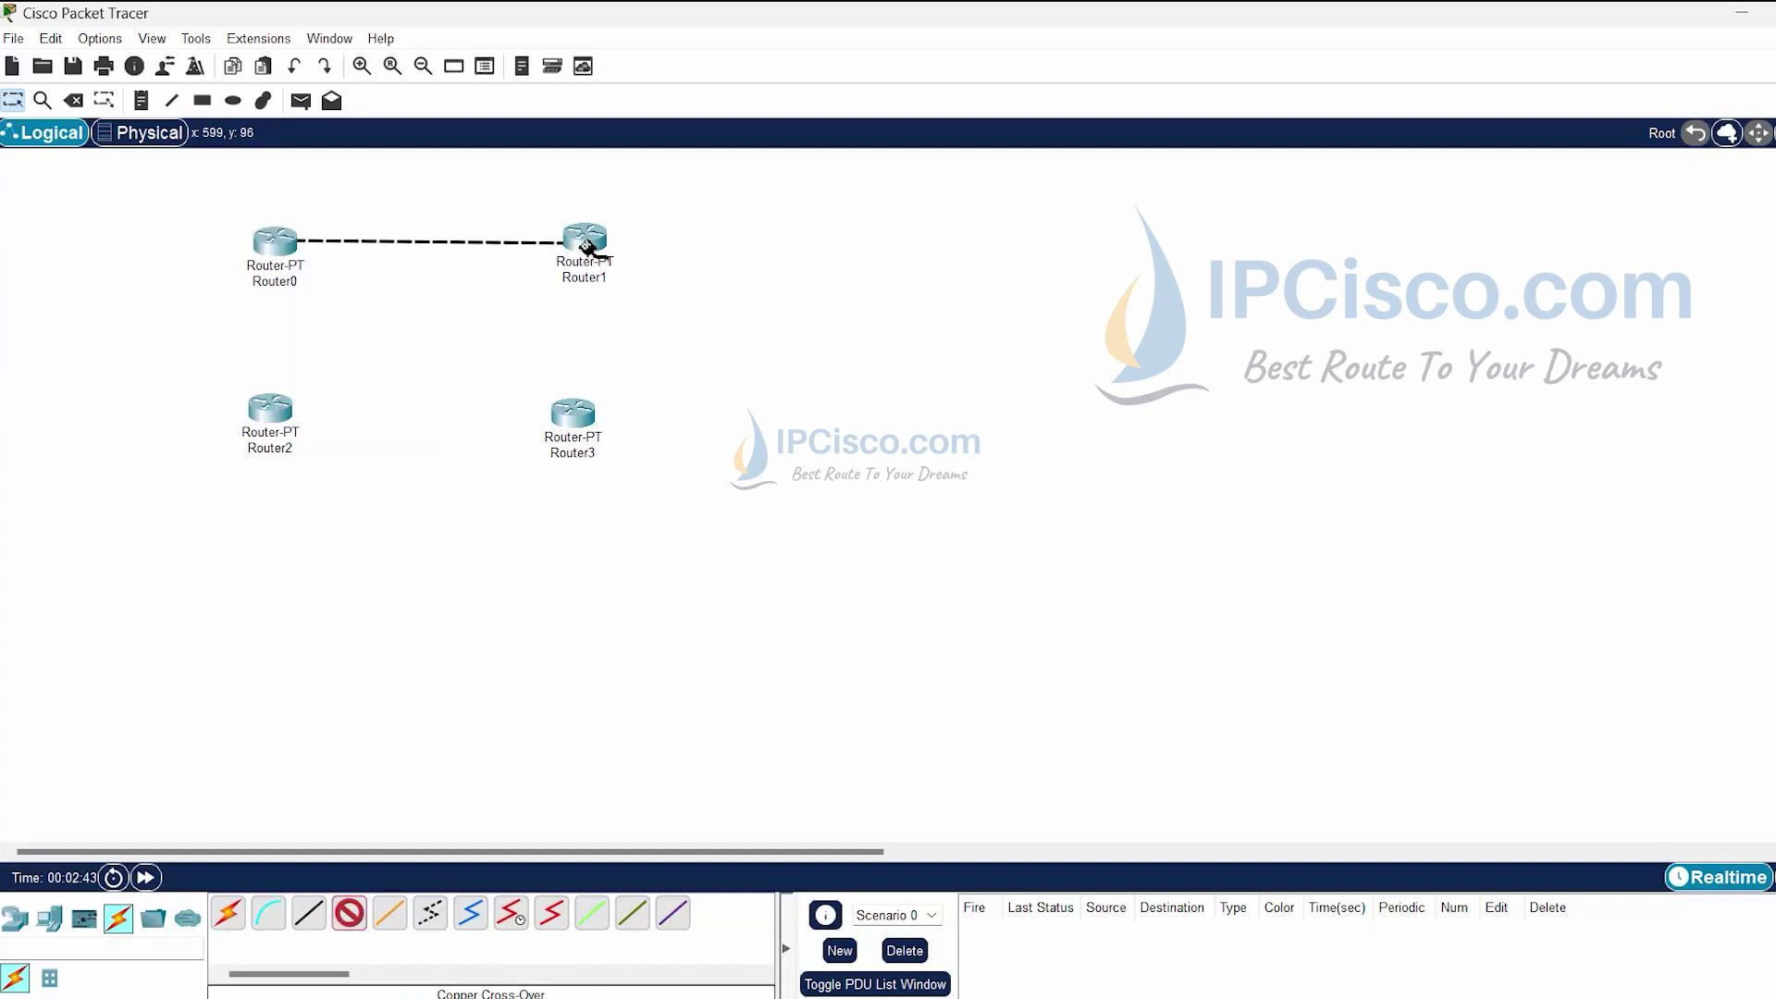
{"action": "left_click", "coordinate": [595, 245]}
{"action": "left_click", "coordinate": [689, 303]}
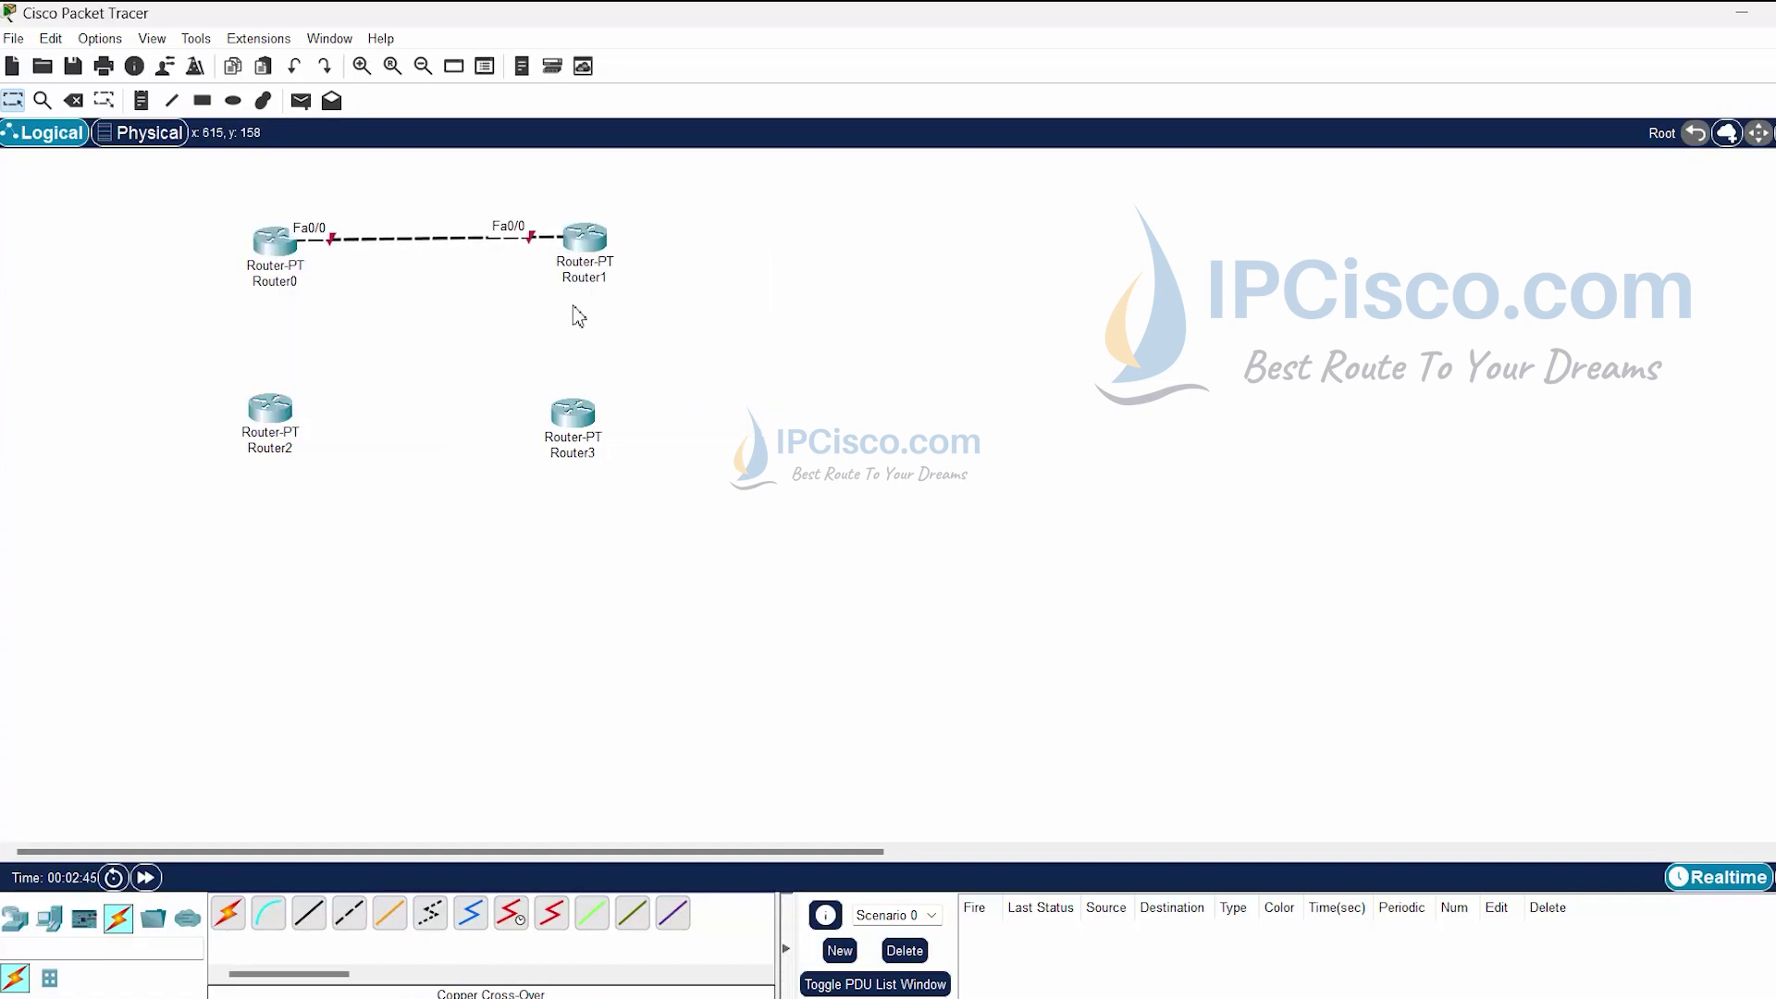
Connect Router1 FastEthernet1/0 to Router3 FastEthernet0/0 with a copper cross-over cable.
{"action": "left_click", "coordinate": [350, 920]}
{"action": "left_click", "coordinate": [586, 248]}
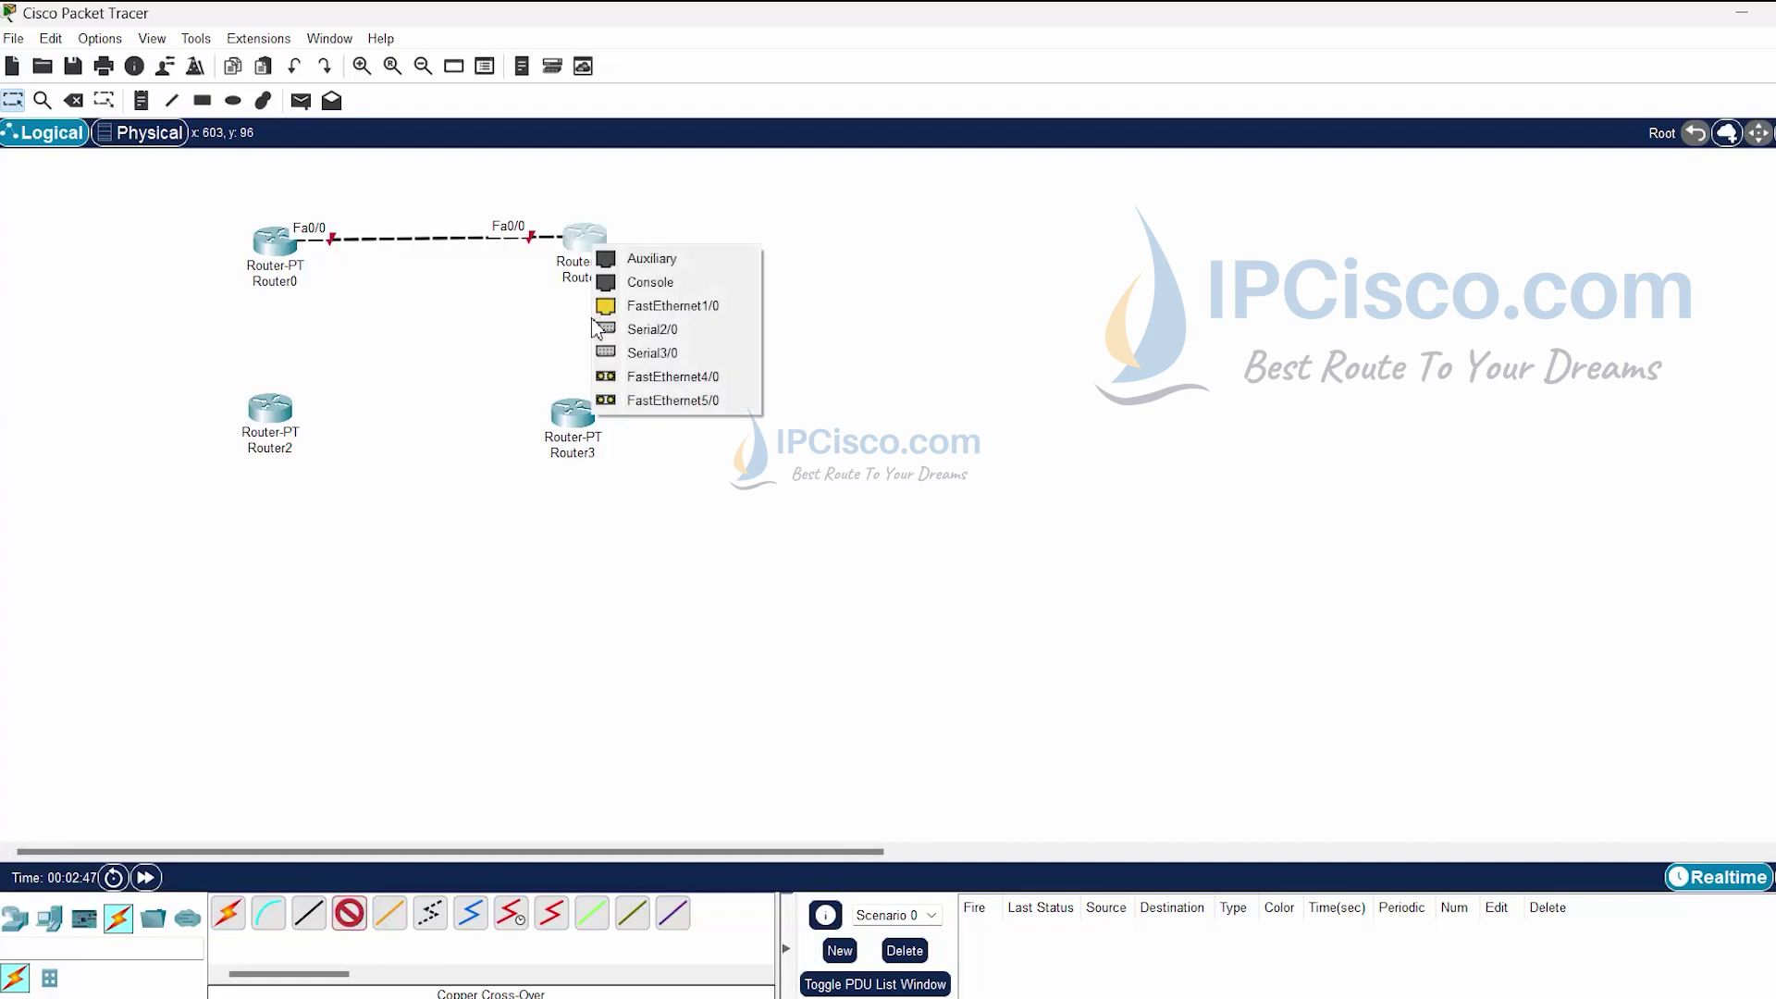
{"action": "left_click", "coordinate": [629, 303]}
{"action": "left_click", "coordinate": [573, 412]}
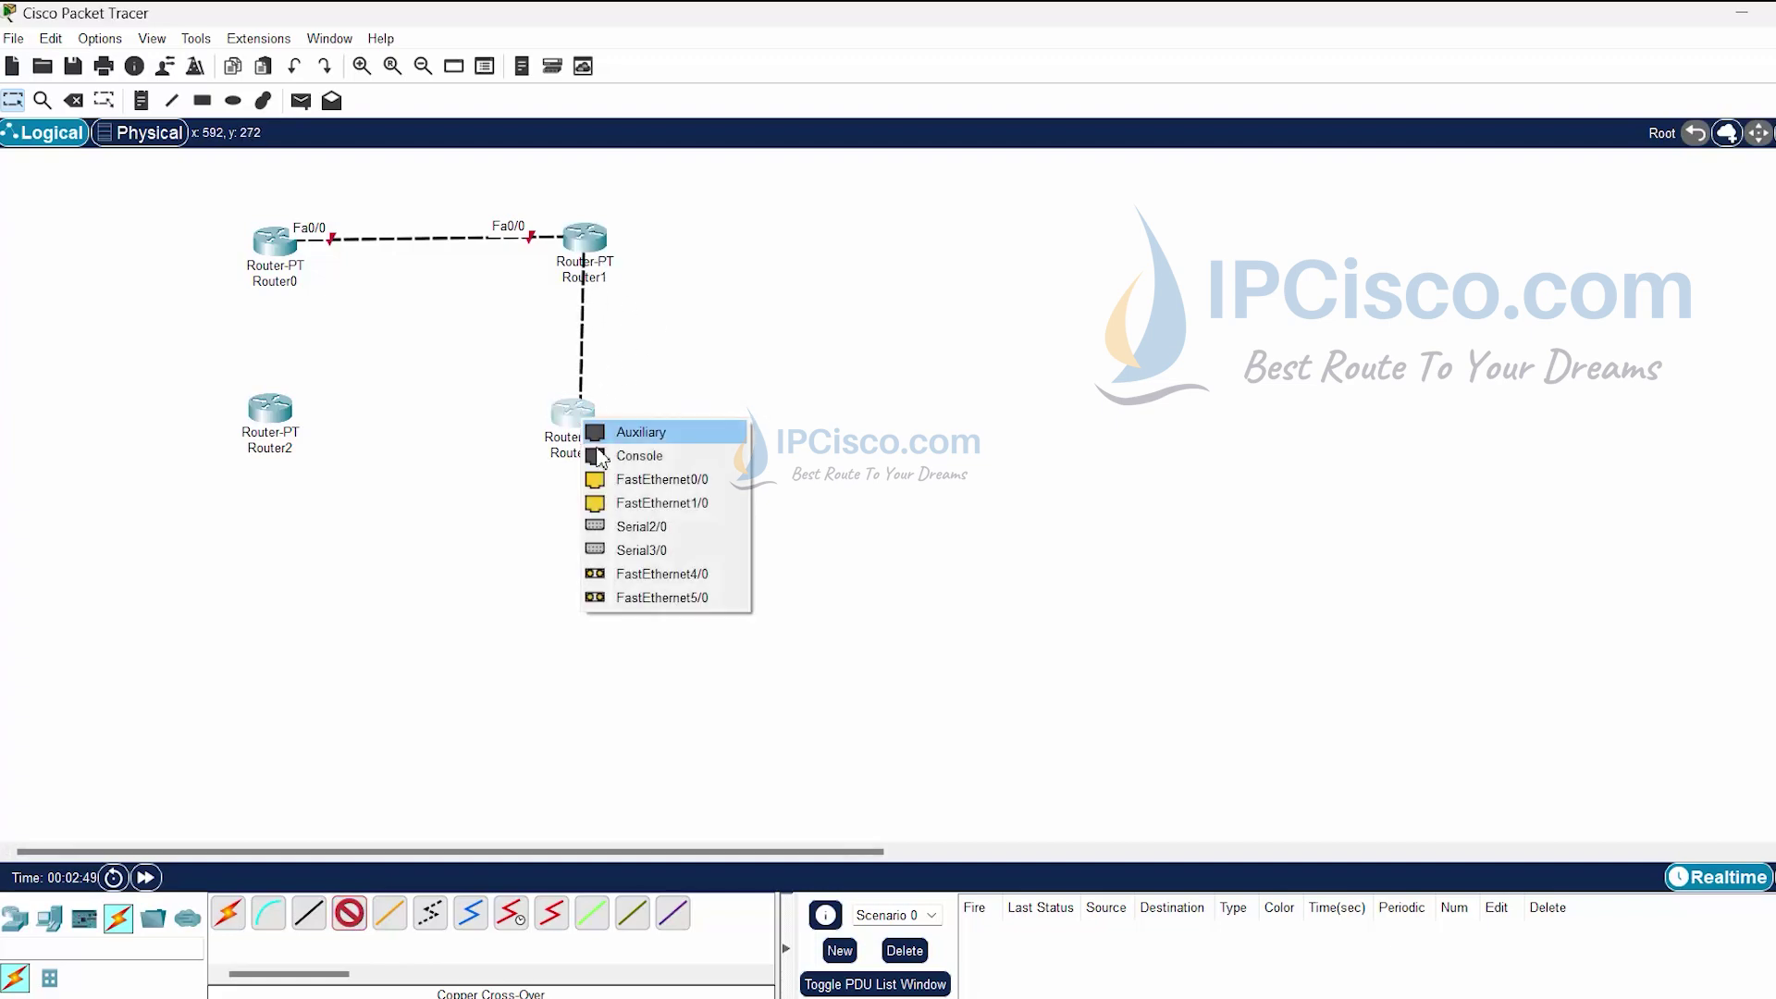
{"action": "left_click", "coordinate": [639, 476]}
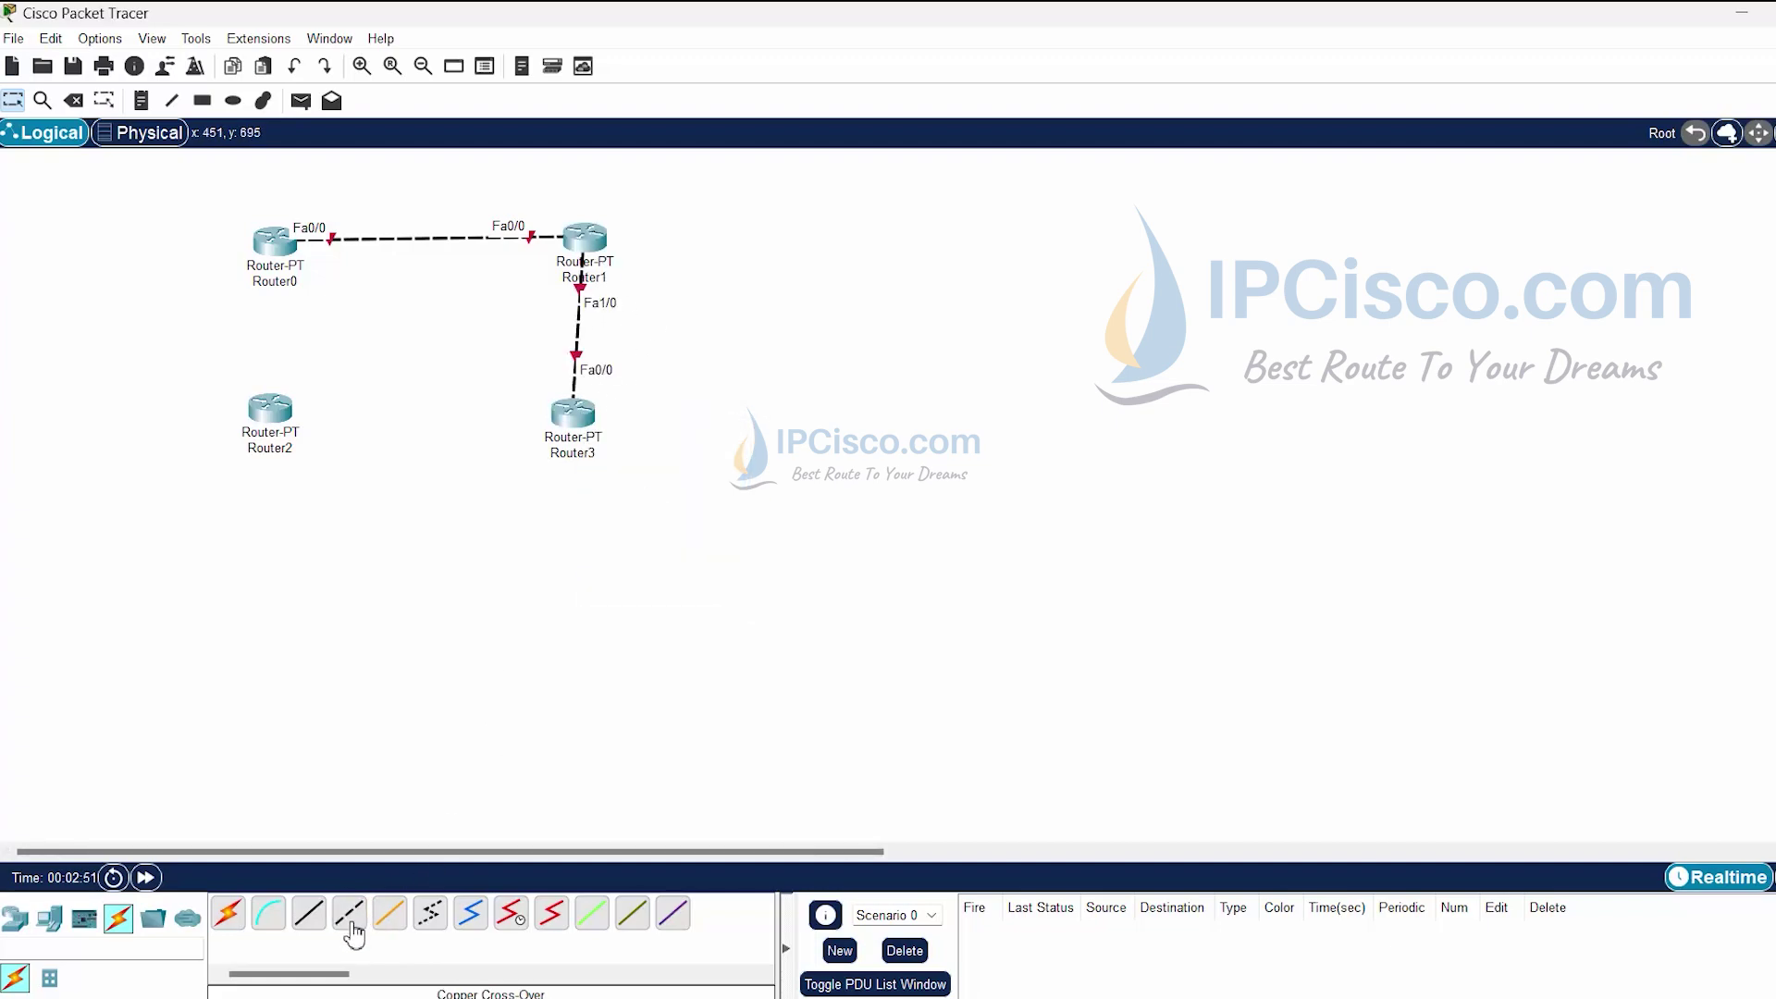
Connect Router3 FastEthernet1/0 to Router2 FastEthernet0/0 with a copper cross-over cable.
{"action": "left_click", "coordinate": [350, 916]}
{"action": "left_click", "coordinate": [584, 421]}
{"action": "left_click", "coordinate": [647, 475]}
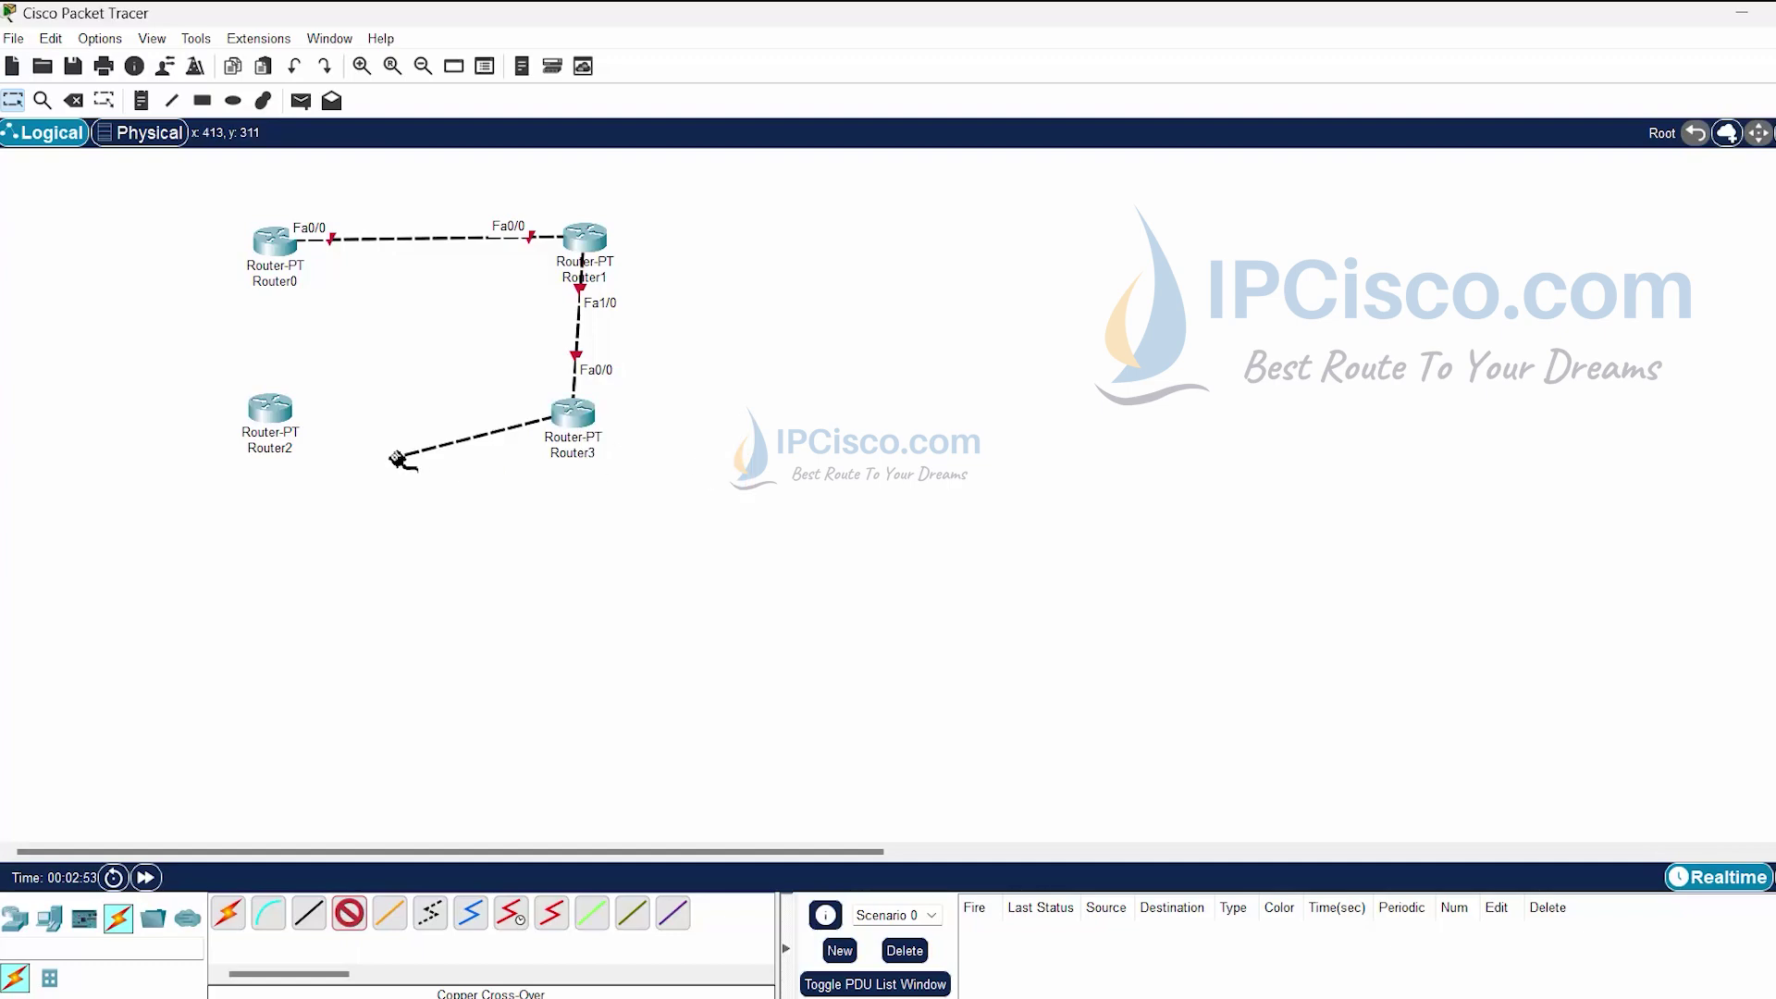
{"action": "left_click", "coordinate": [285, 416]}
{"action": "left_click", "coordinate": [352, 479]}
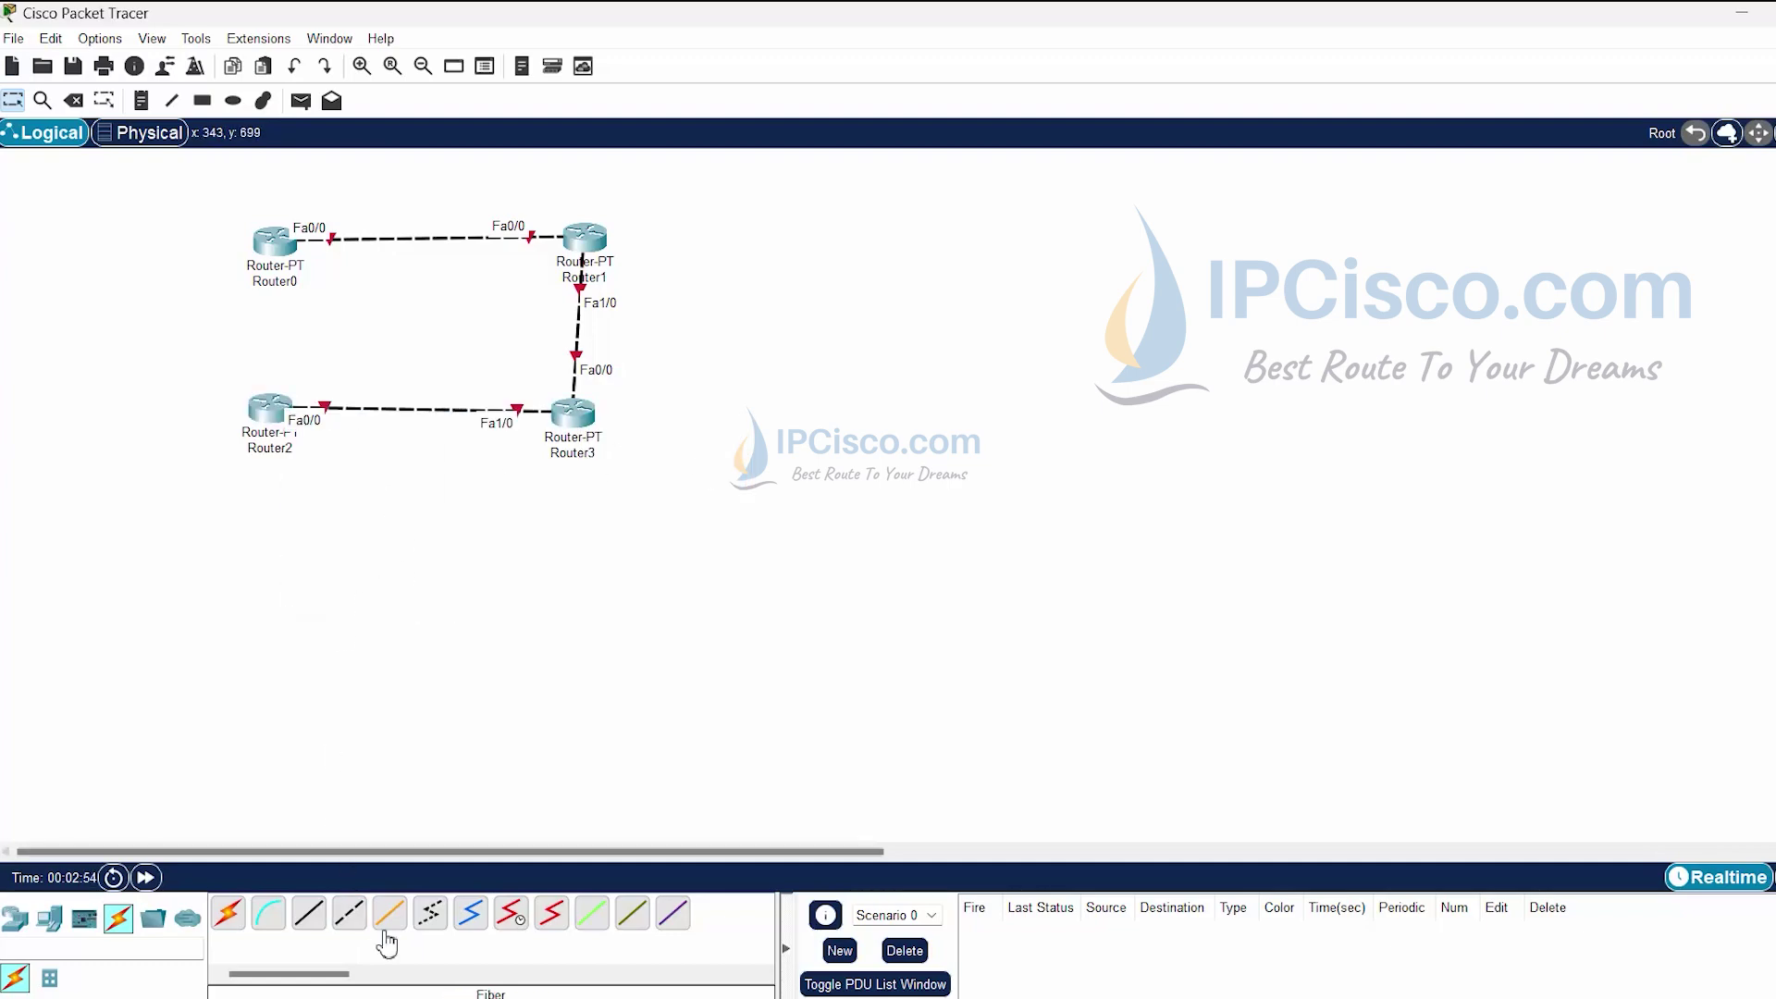
Connect Router2 FastEthernet1/0 to Router0 FastEthernet1/0 with a copper cross-over cable and align Router3 beneath Router1.
{"action": "left_click", "coordinate": [349, 914]}
{"action": "left_click", "coordinate": [271, 410]}
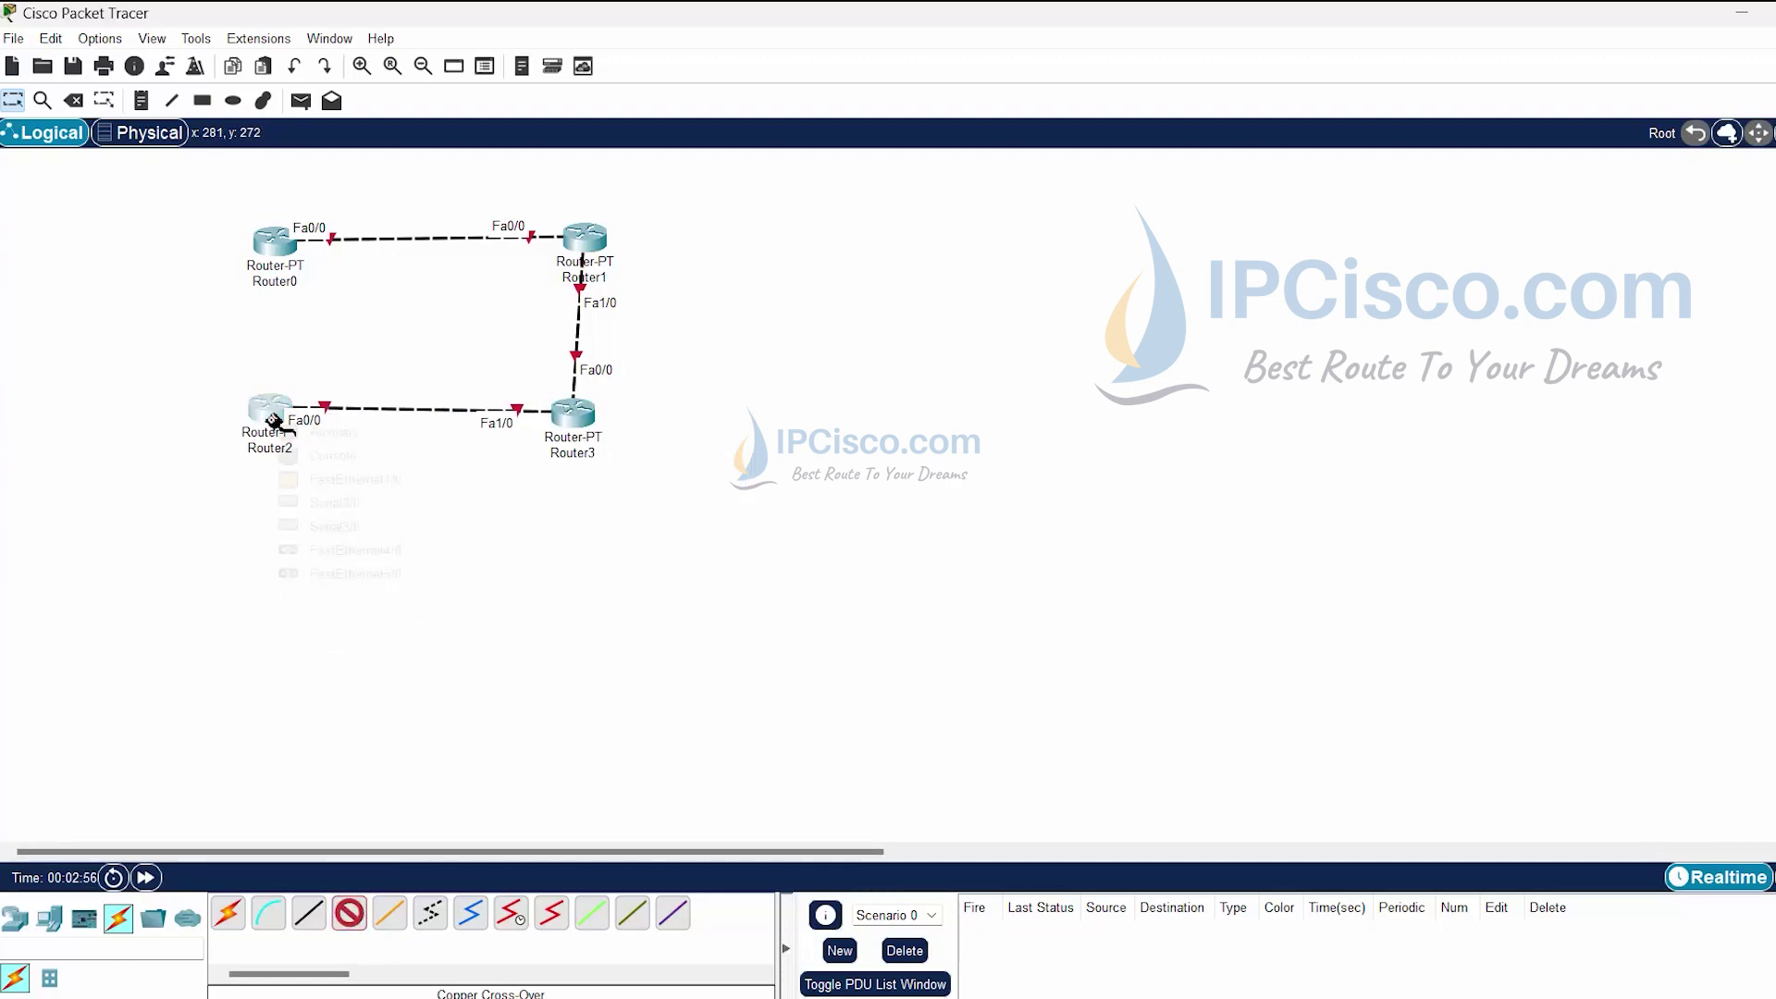
{"action": "left_click", "coordinate": [338, 478]}
{"action": "left_click", "coordinate": [308, 235]}
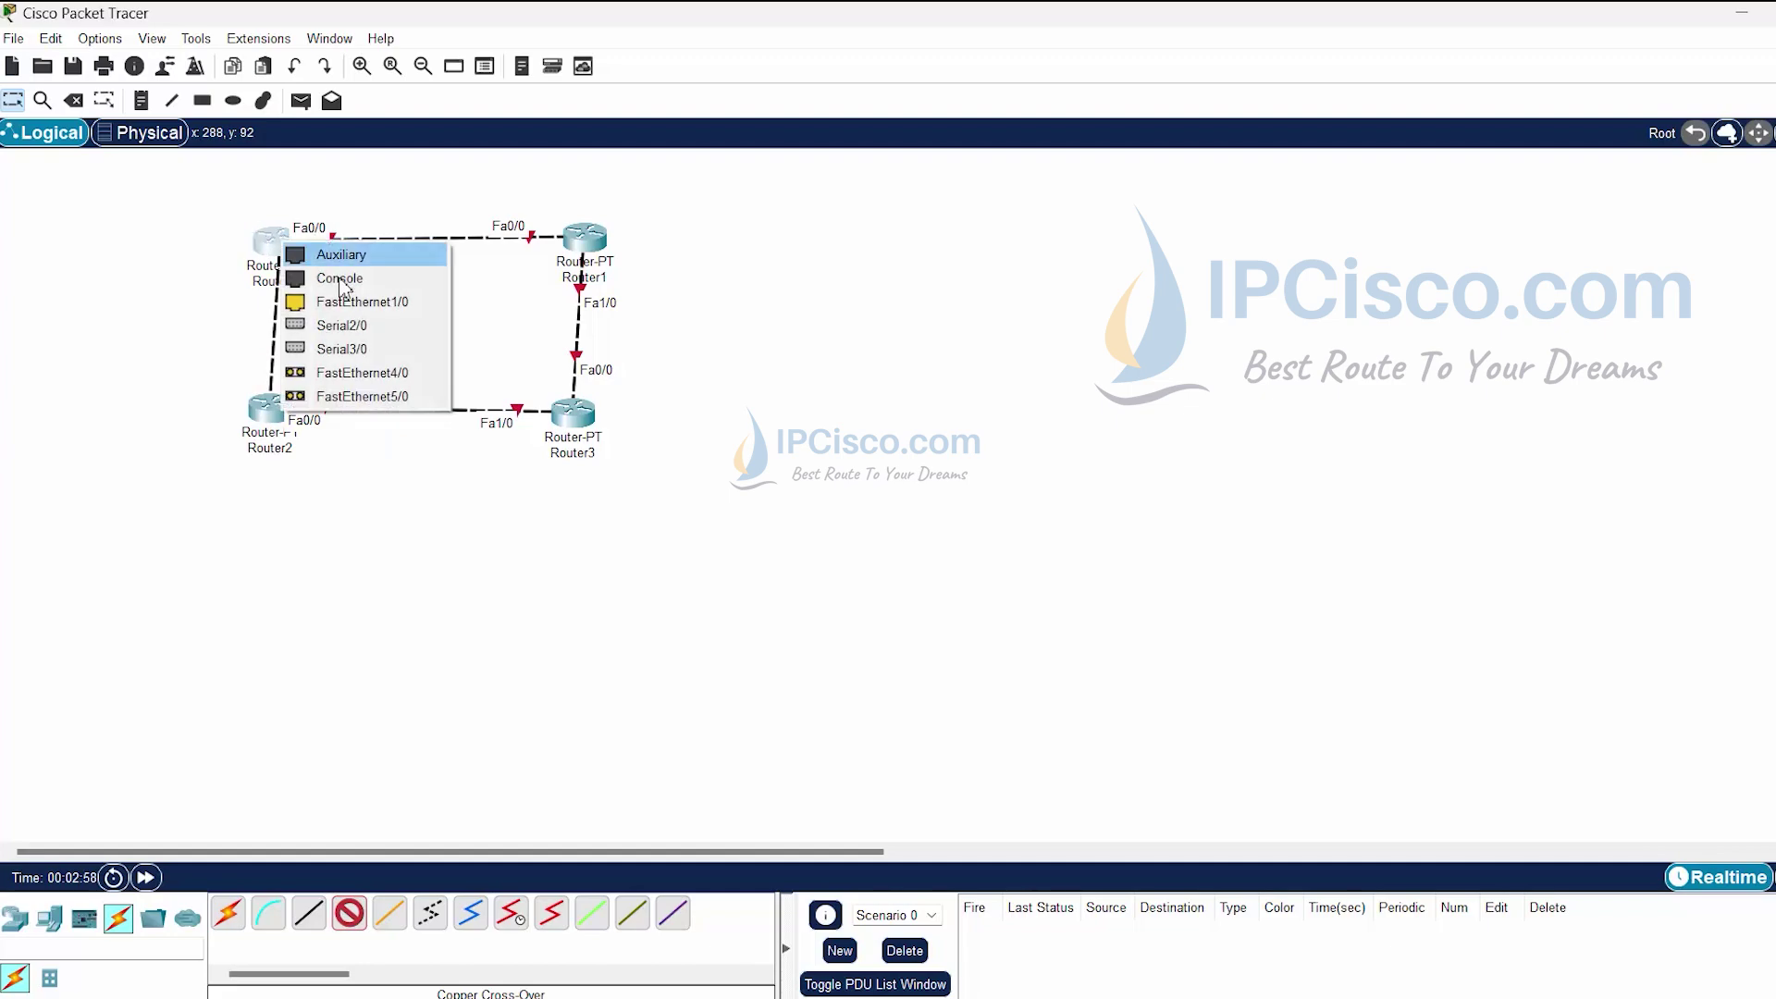
{"action": "left_click", "coordinate": [351, 297]}
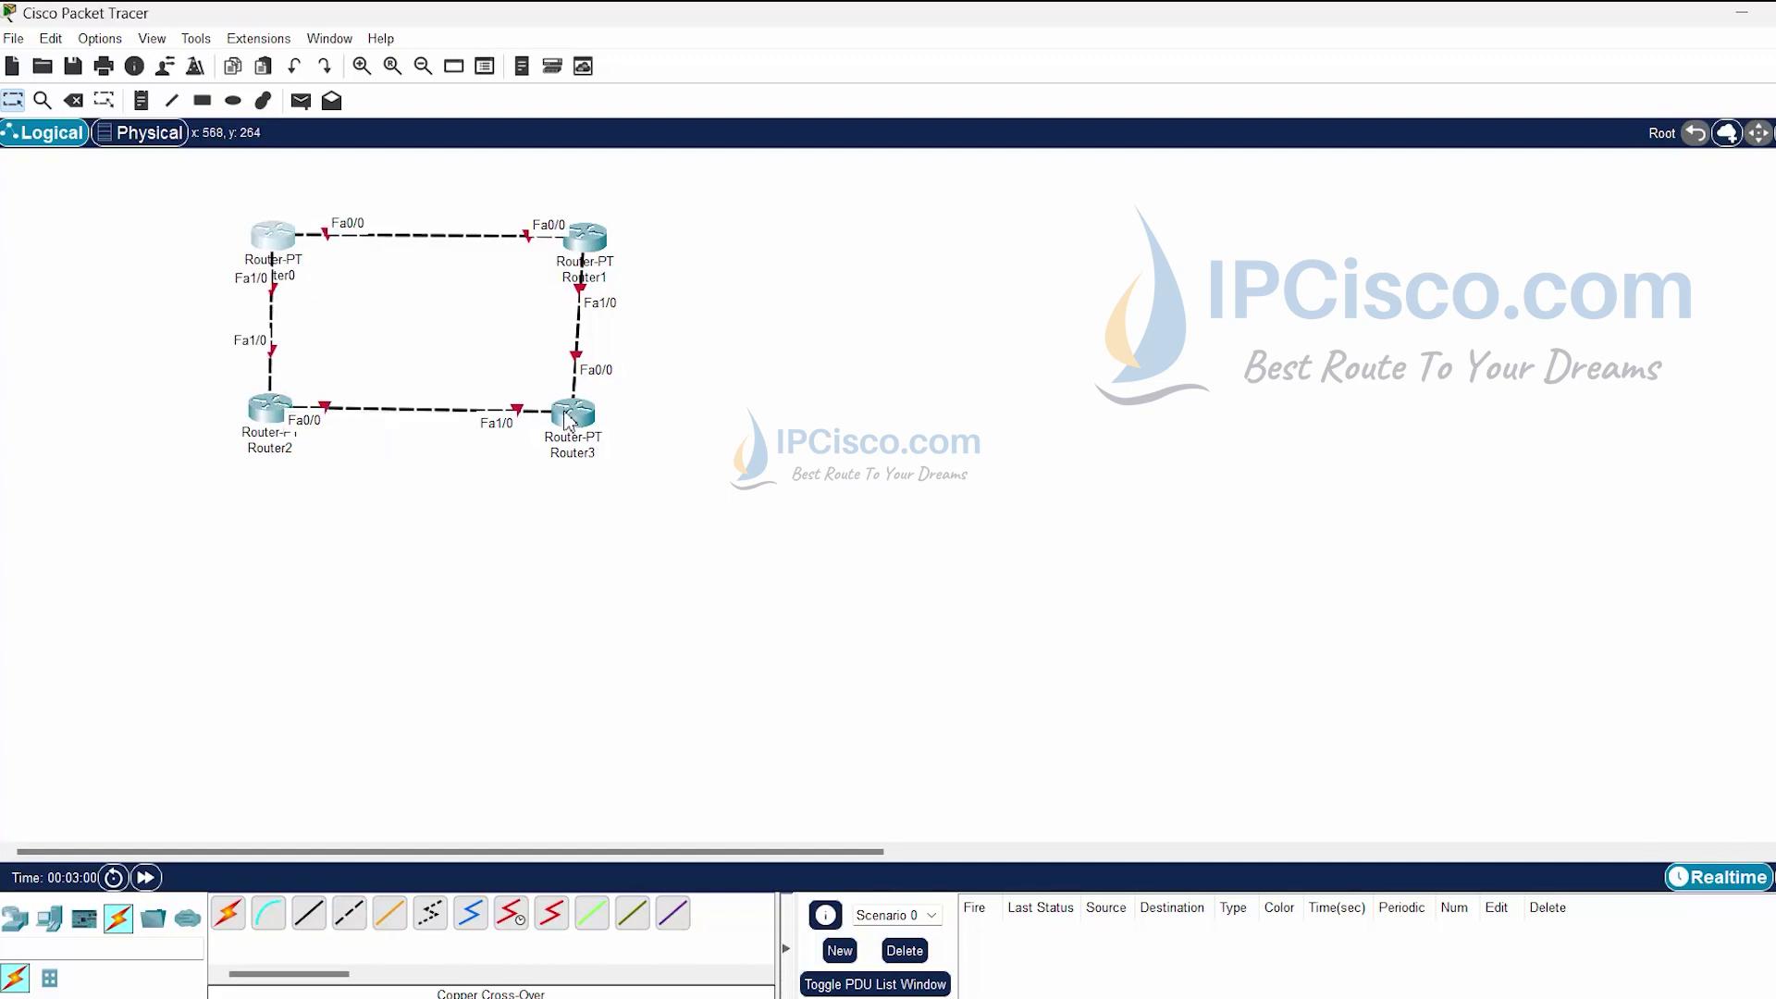
{"action": "left_click_drag", "start_coordinate": [568, 415], "coordinate": [581, 421]}
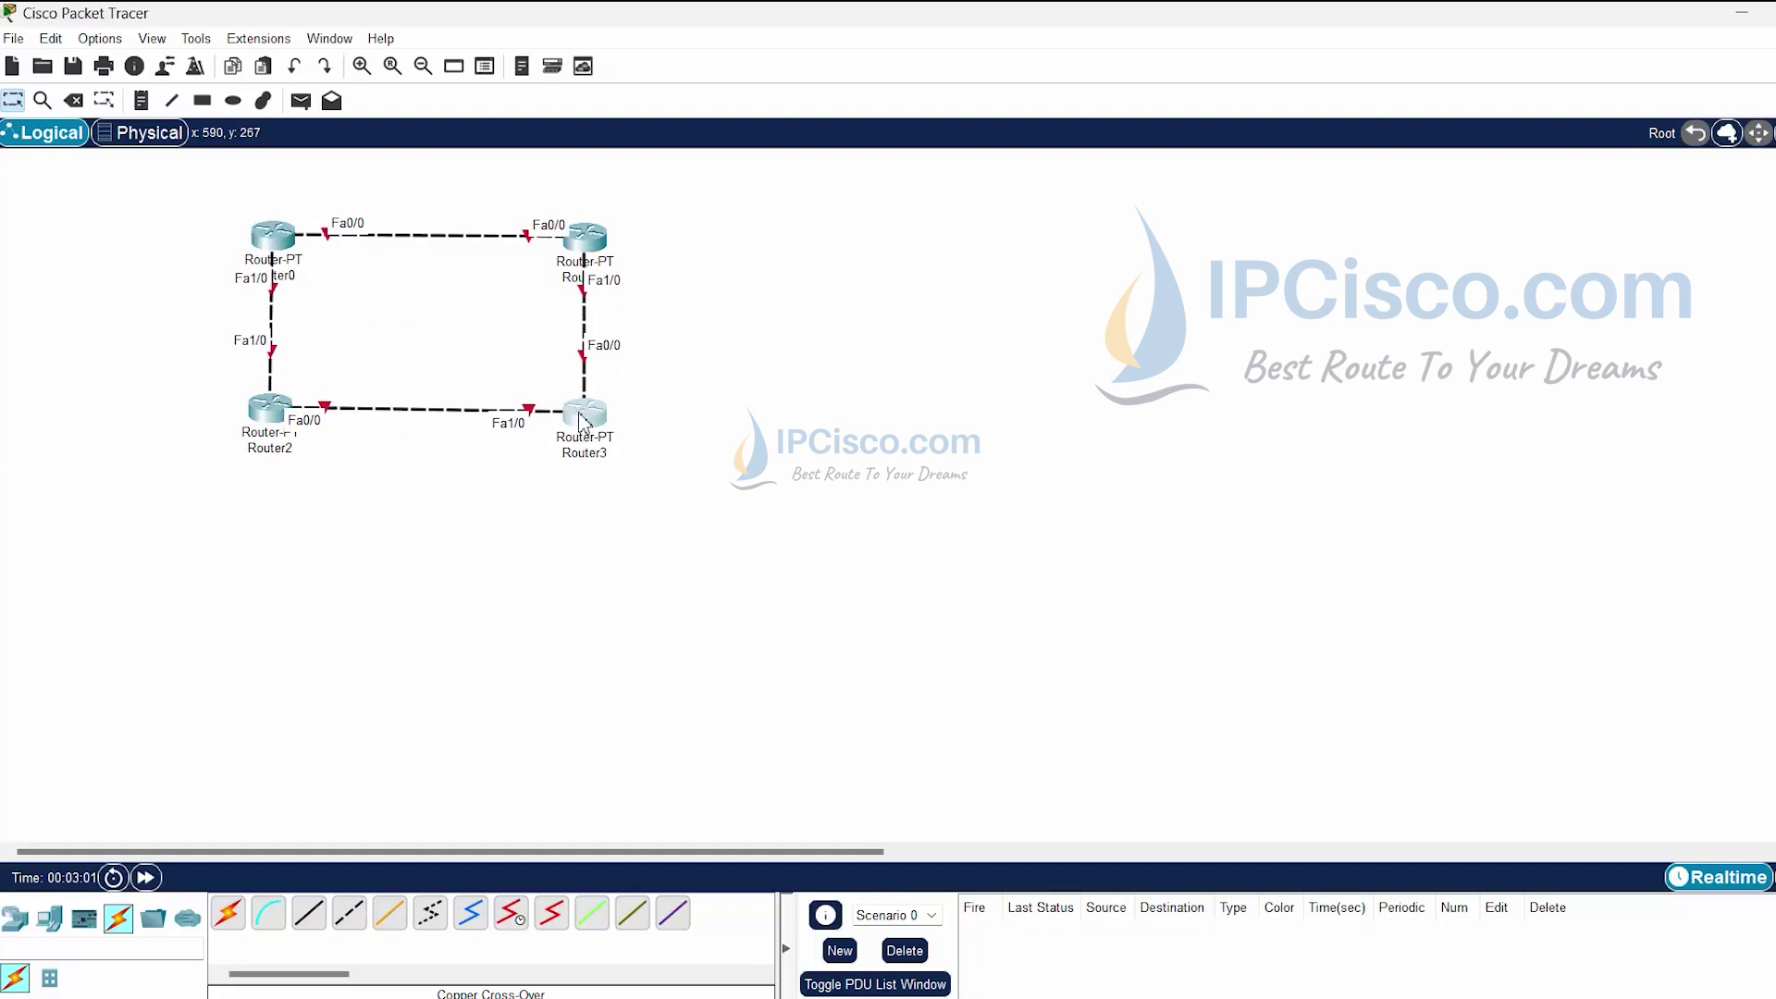
Open Router0's physical view, power the router off and try out the expansion modules for its empty slots.
{"action": "left_click", "coordinate": [275, 239]}
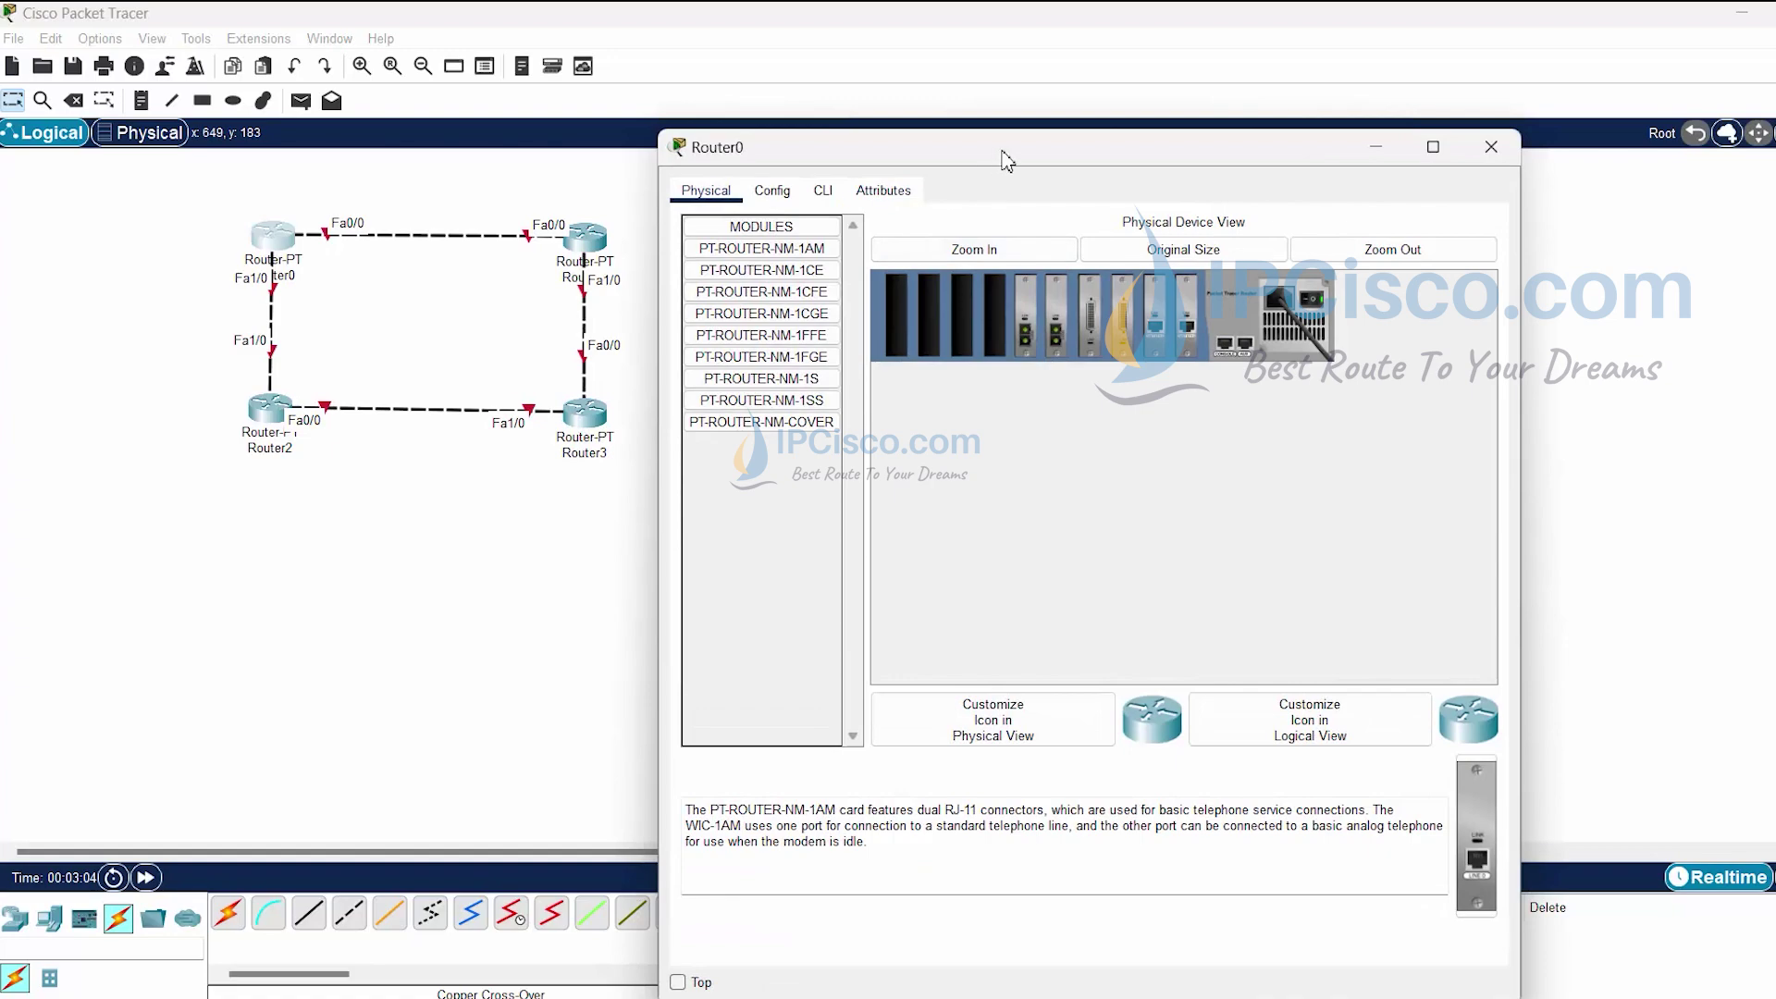
{"action": "left_click_drag", "start_coordinate": [1003, 154], "coordinate": [1182, 110]}
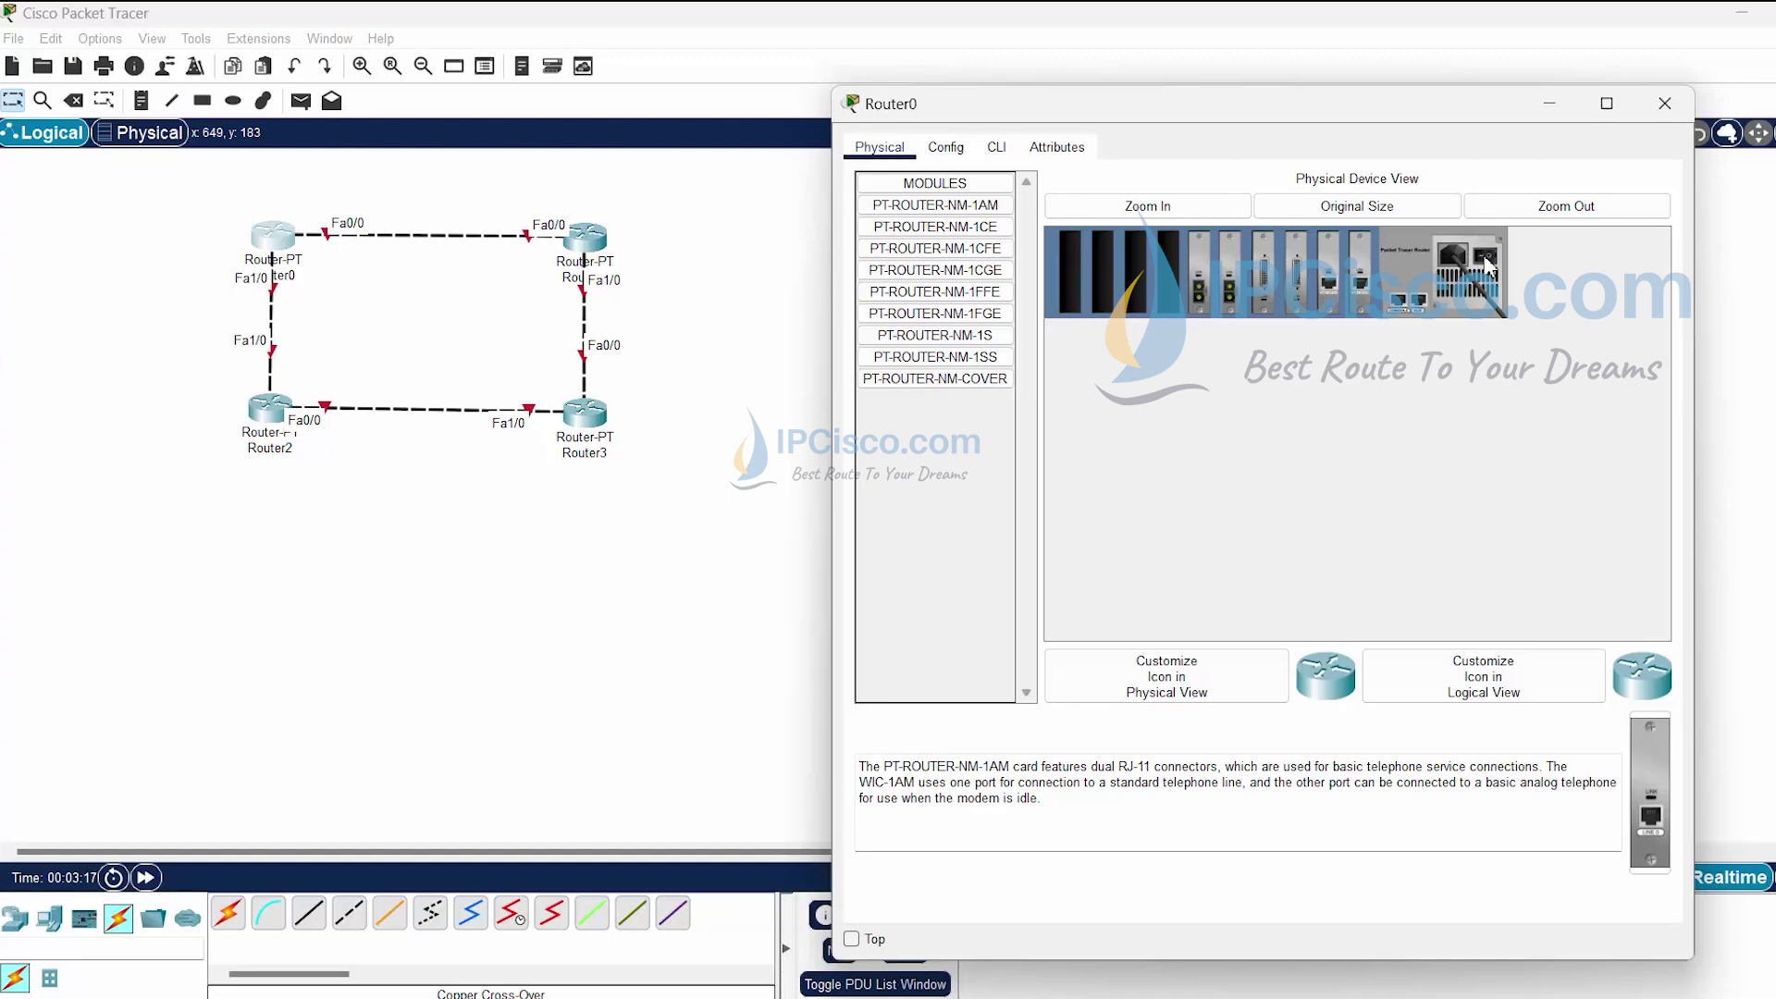
{"action": "left_click_drag", "start_coordinate": [944, 337], "coordinate": [1167, 243]}
{"action": "left_click_drag", "start_coordinate": [994, 292], "coordinate": [949, 398]}
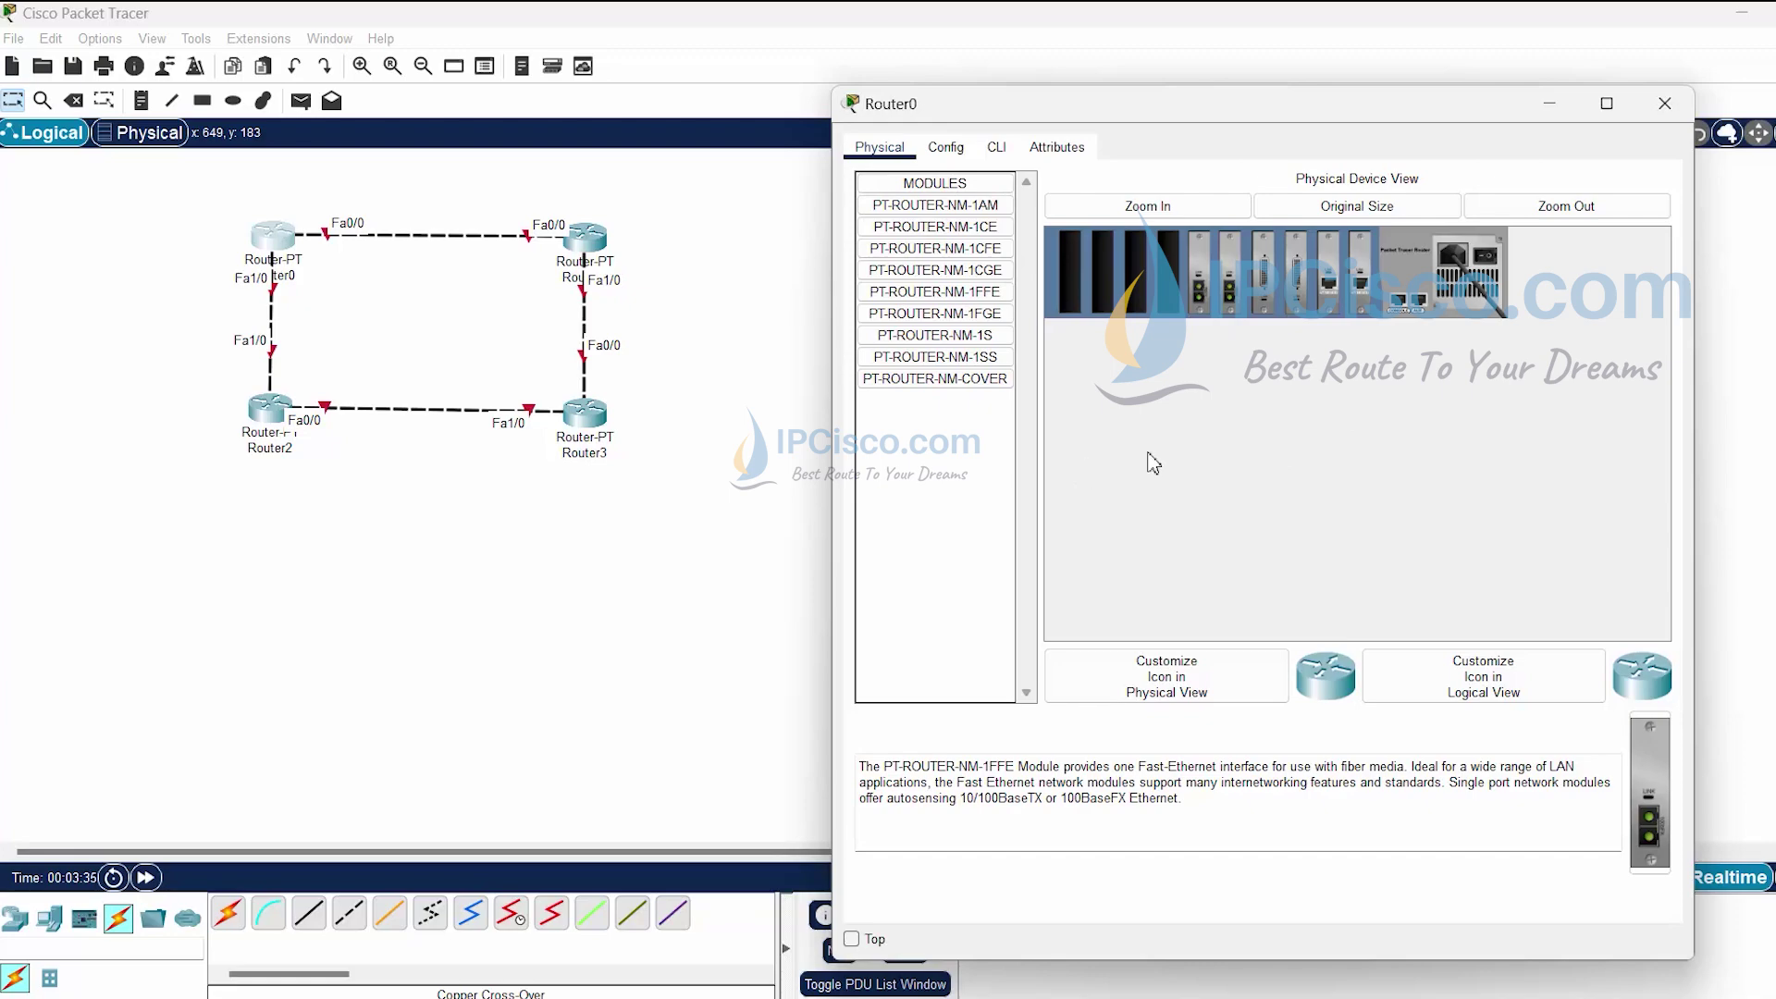
Power Router0 back on and open its configuration settings.
{"action": "left_click", "coordinate": [947, 148]}
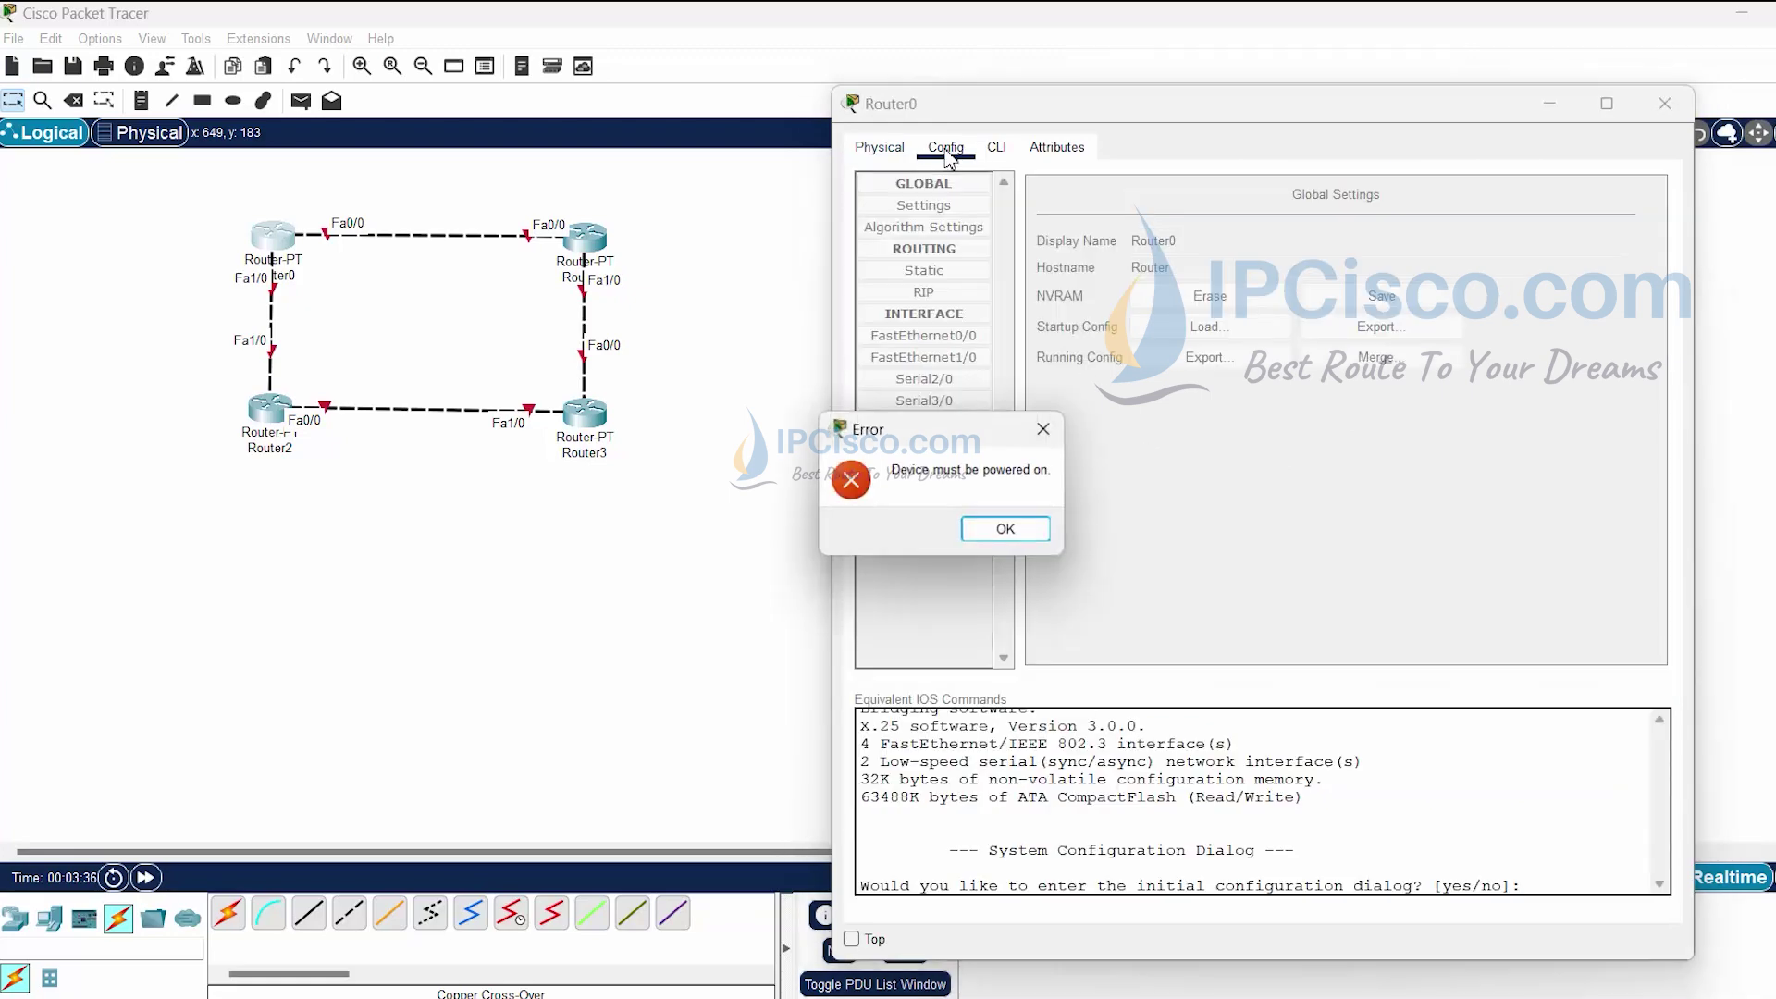
{"action": "left_click", "coordinate": [998, 526]}
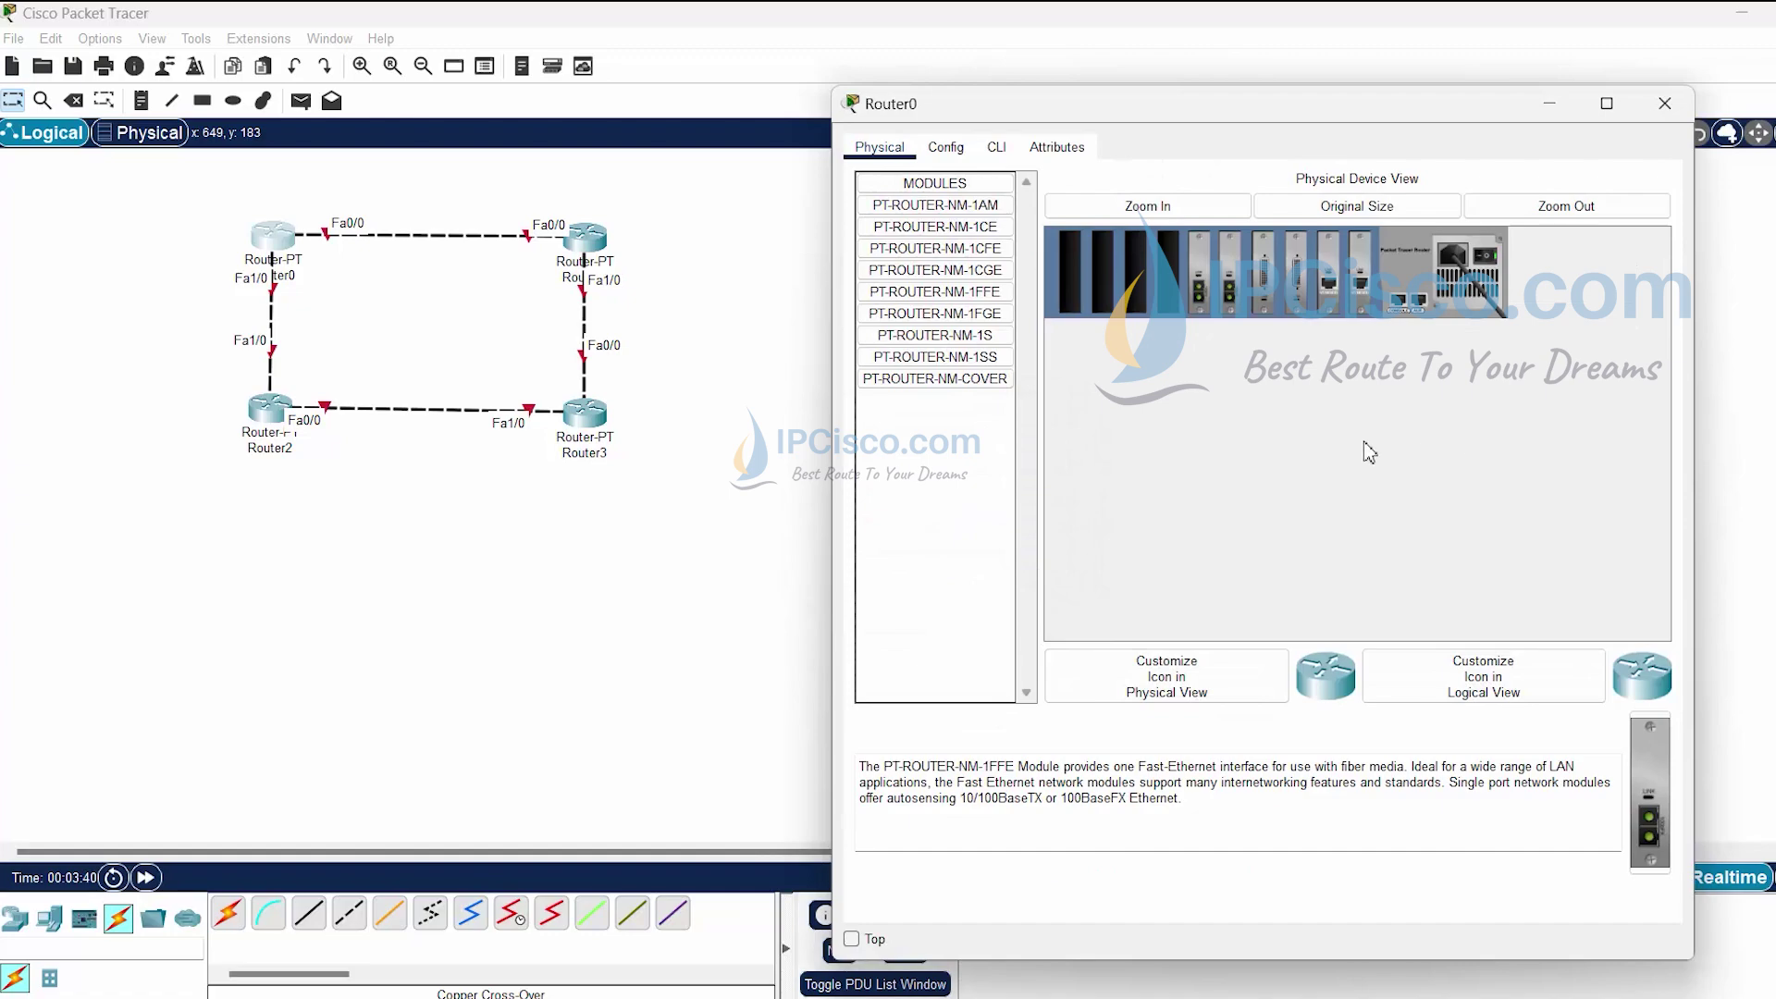
{"action": "left_click", "coordinate": [945, 147]}
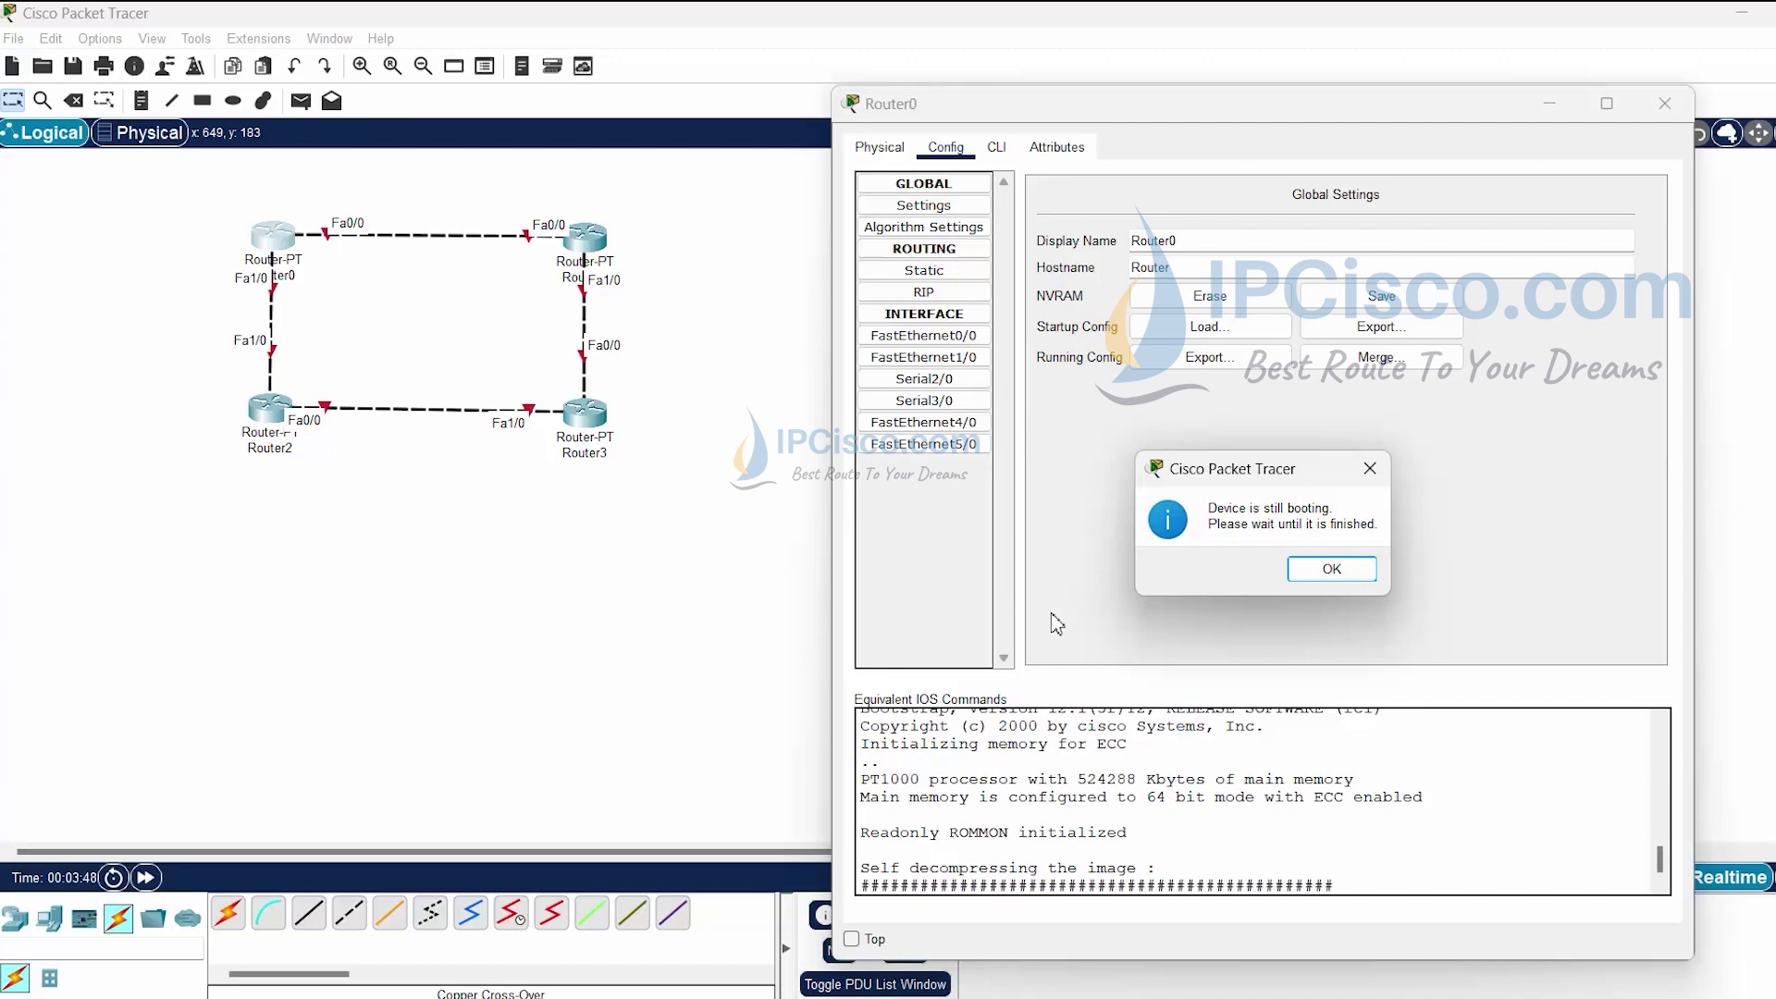
{"action": "left_click", "coordinate": [1330, 568]}
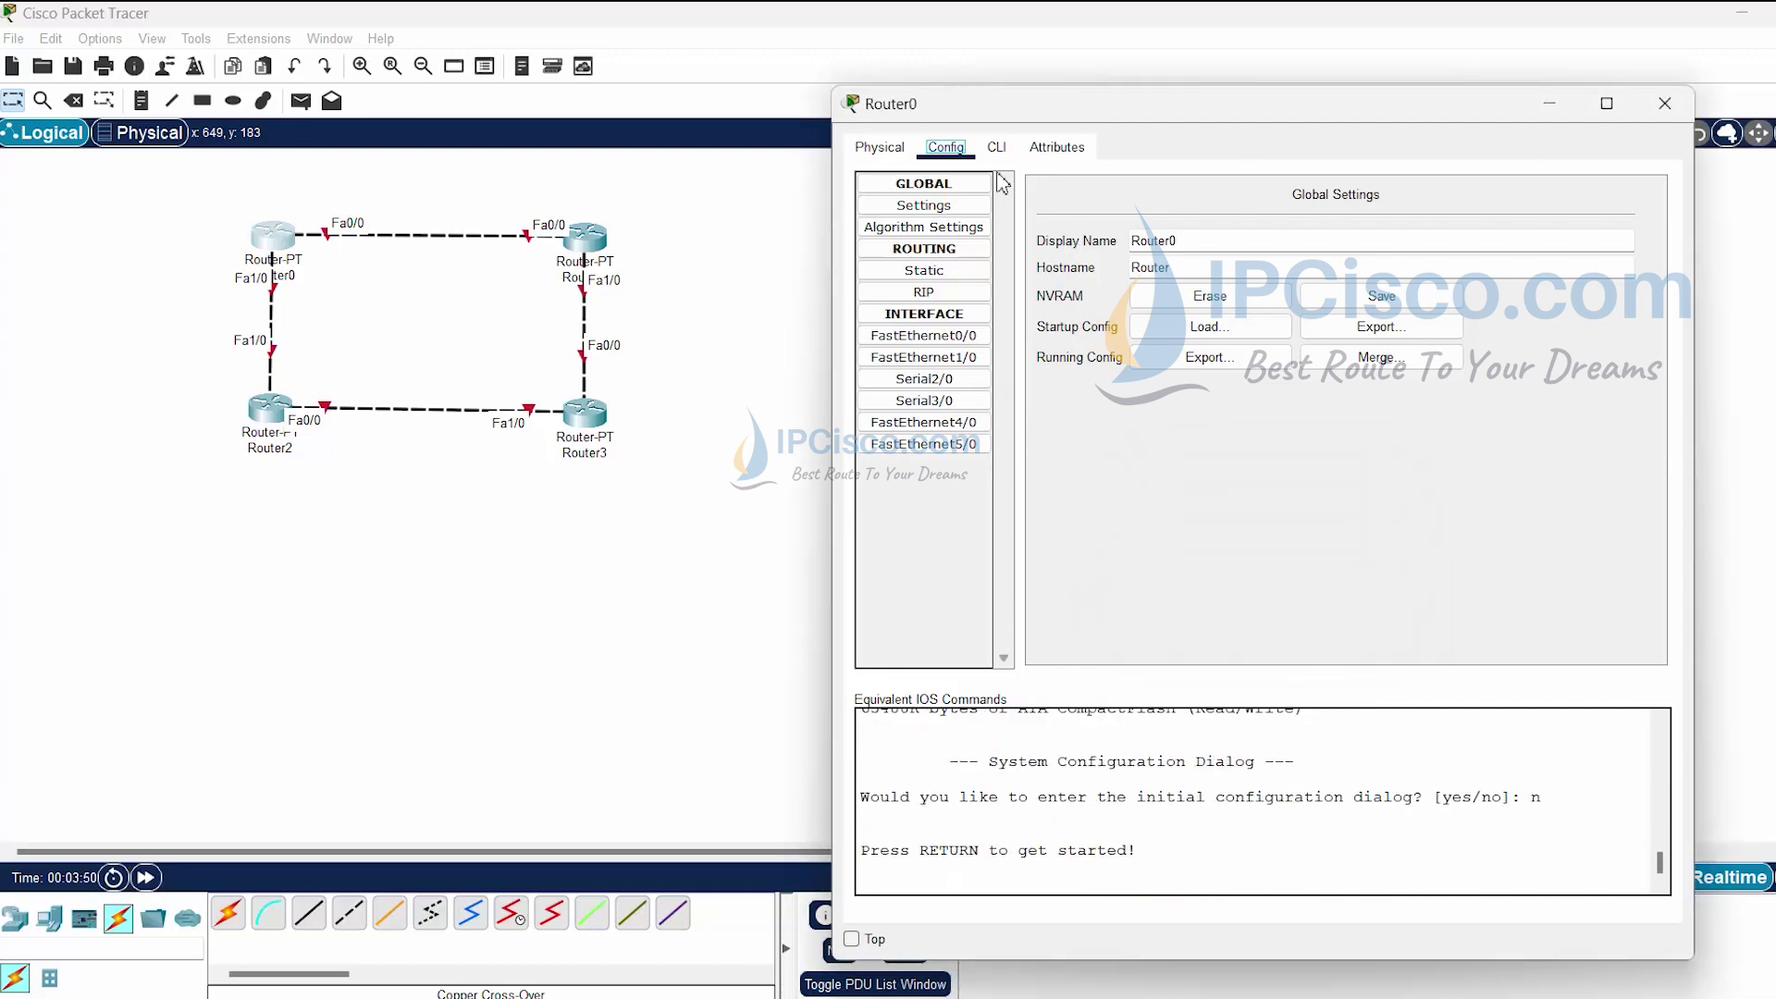
Open Router0's command line and enter privileged mode with the enable command.
{"action": "left_click", "coordinate": [995, 150]}
{"action": "key", "text": "Return"}
{"action": "key", "text": "Return"}
{"action": "key", "text": "Return"}
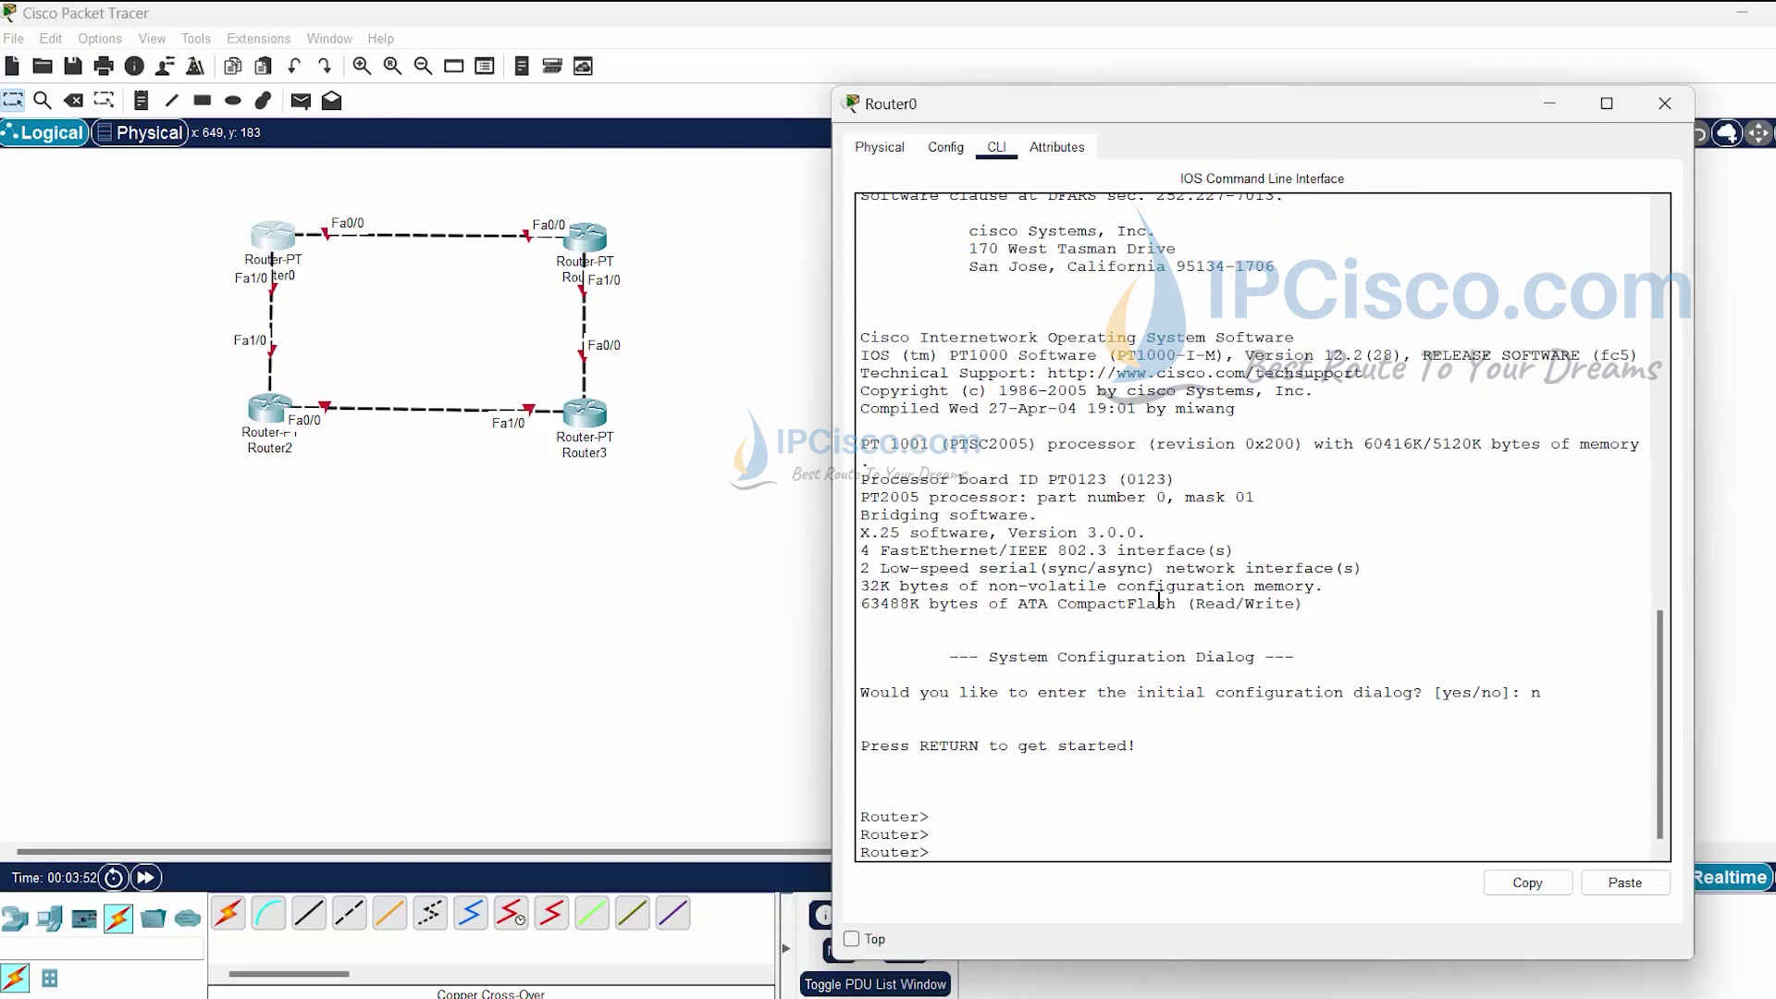
{"action": "left_click_drag", "start_coordinate": [1162, 110], "coordinate": [1195, 47]}
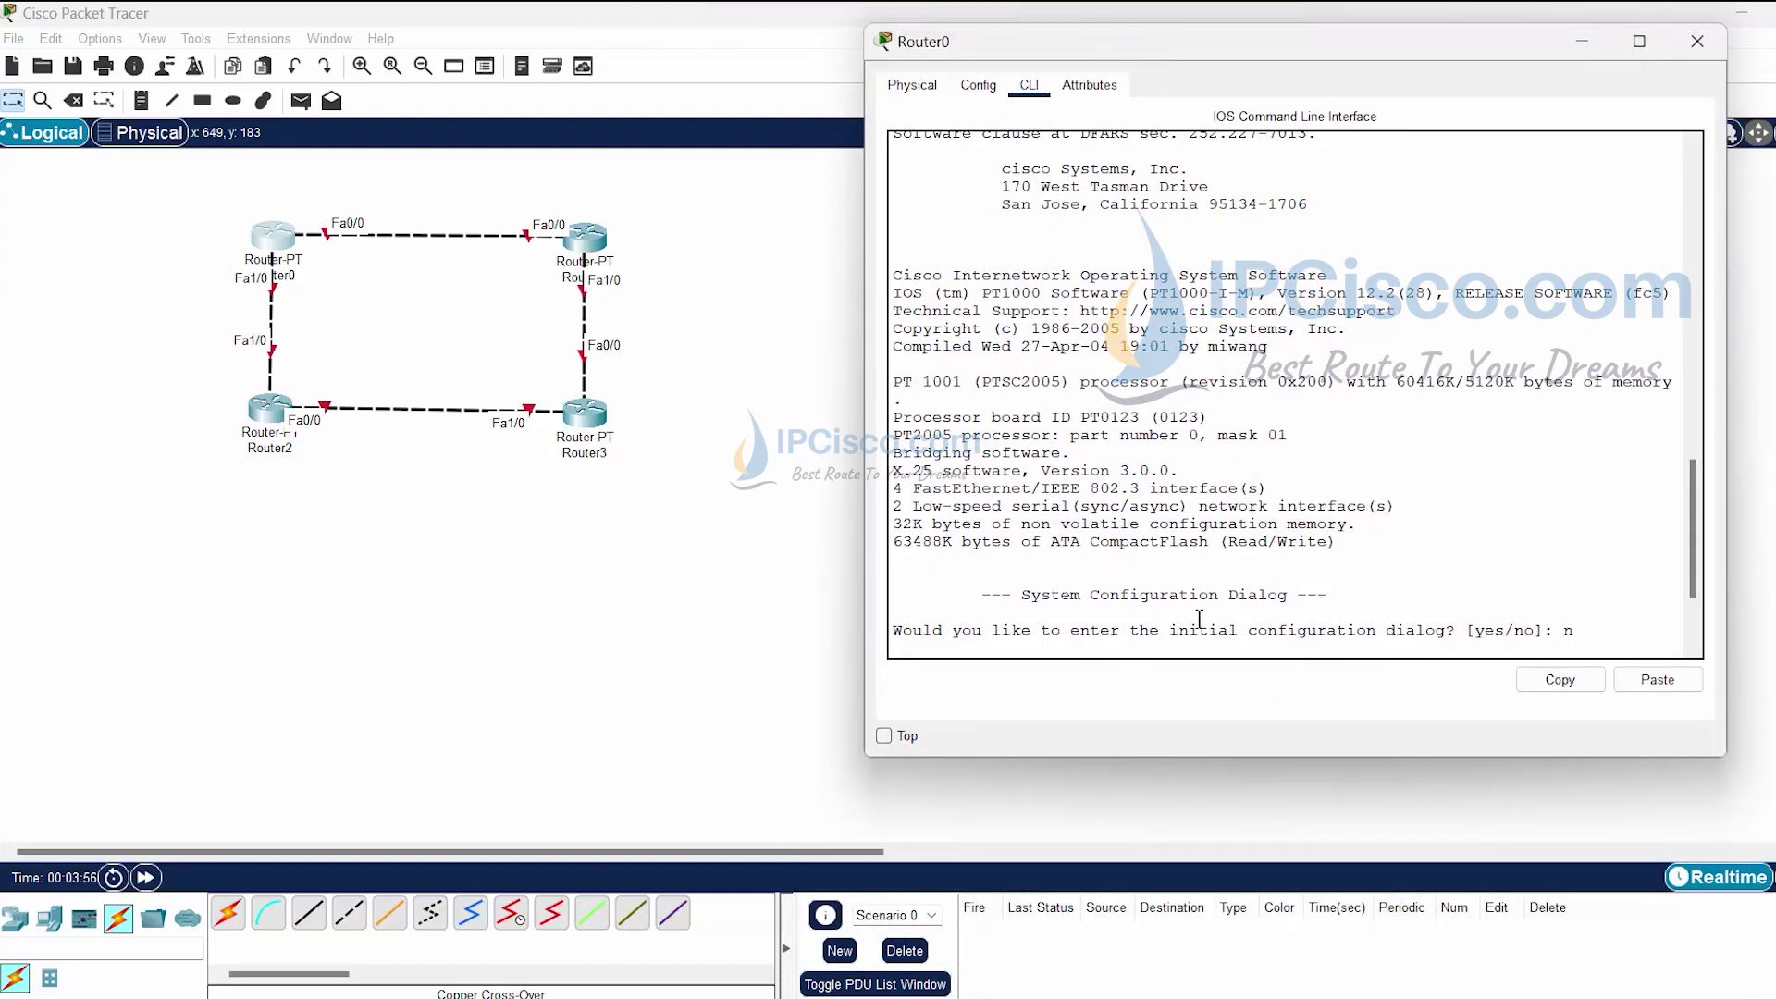
{"action": "scroll", "coordinate": [1108, 545], "scroll_direction": "down", "scroll_amount": 3}
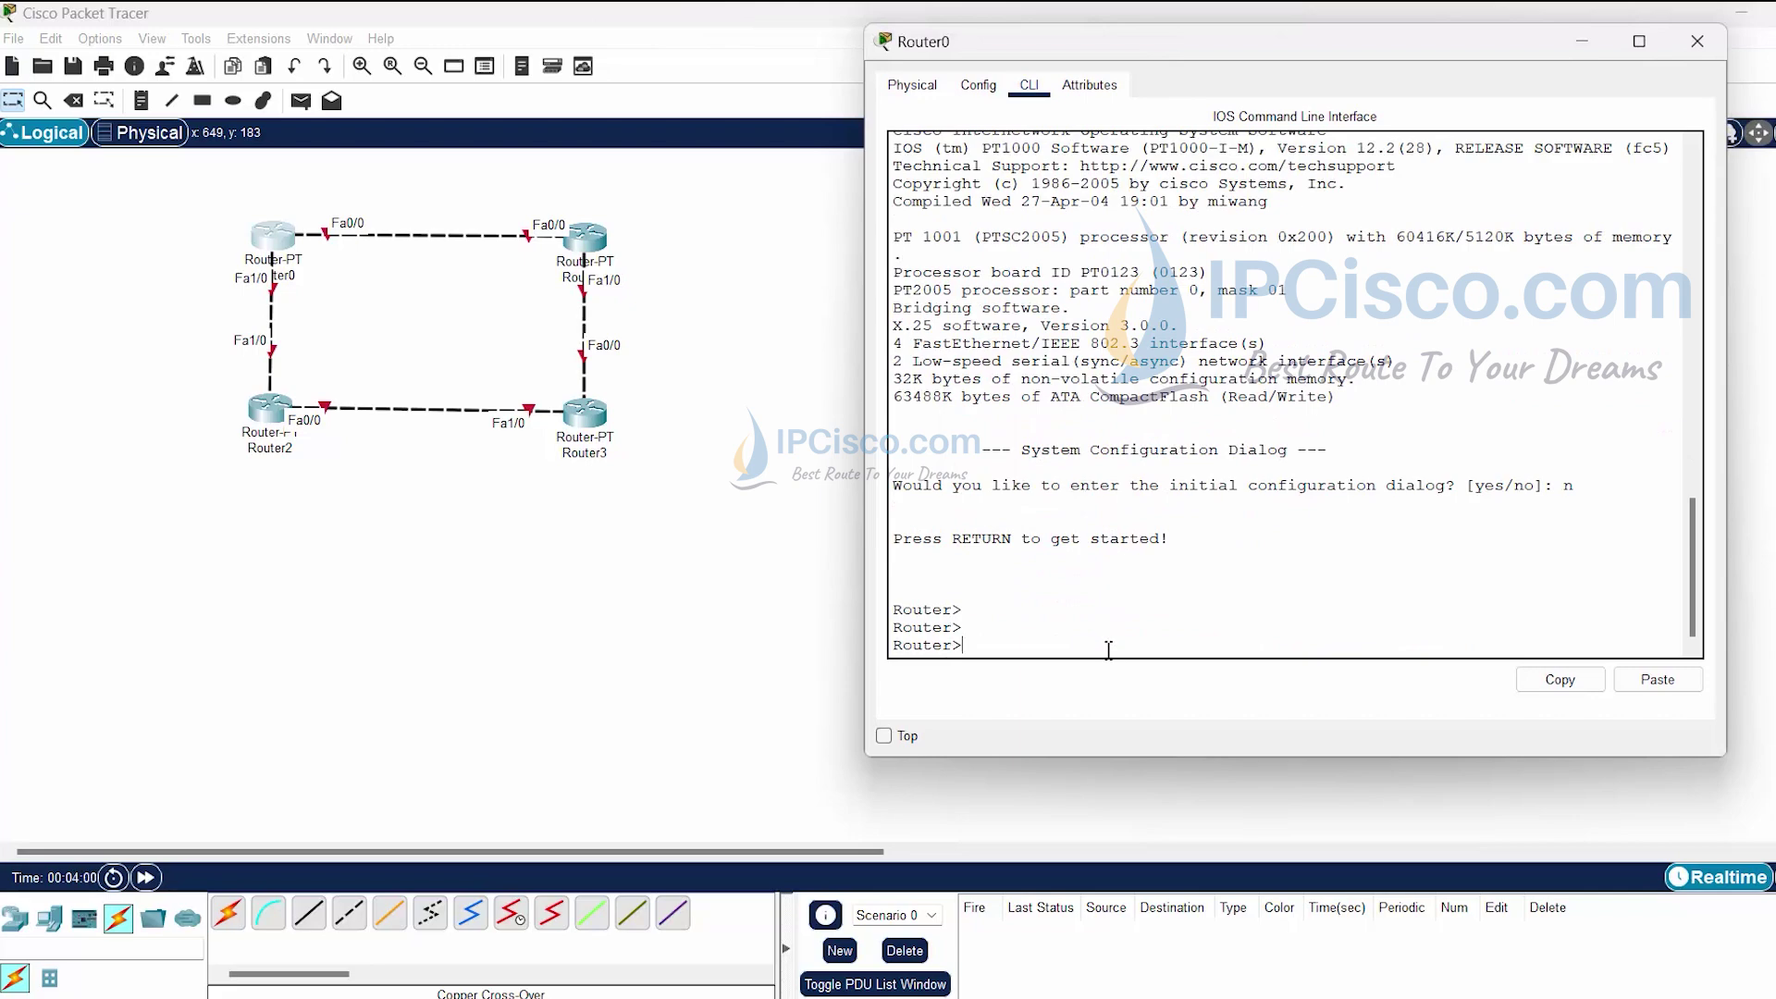
{"action": "type", "text": "le"}
{"action": "key", "text": "Return"}
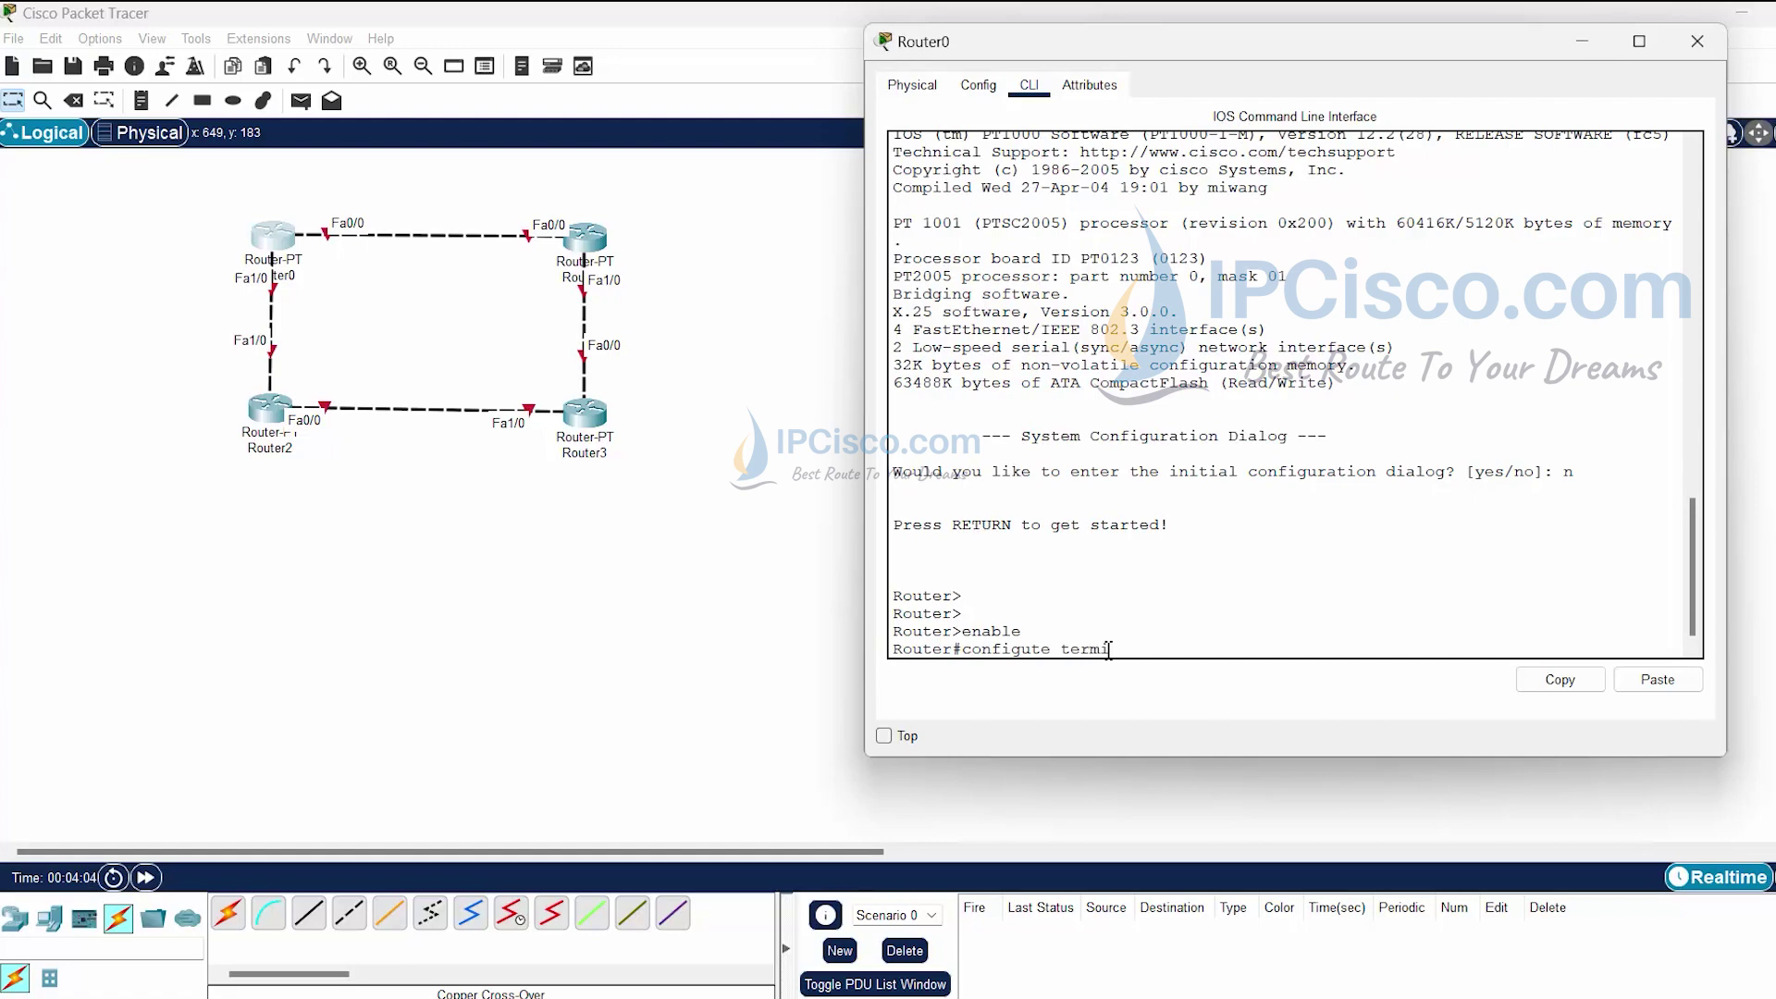
Enter global configuration mode on Router0 with configure terminal, correcting the mistyped command.
{"action": "type", "text": "configute terminal"}
{"action": "key", "text": "Return"}
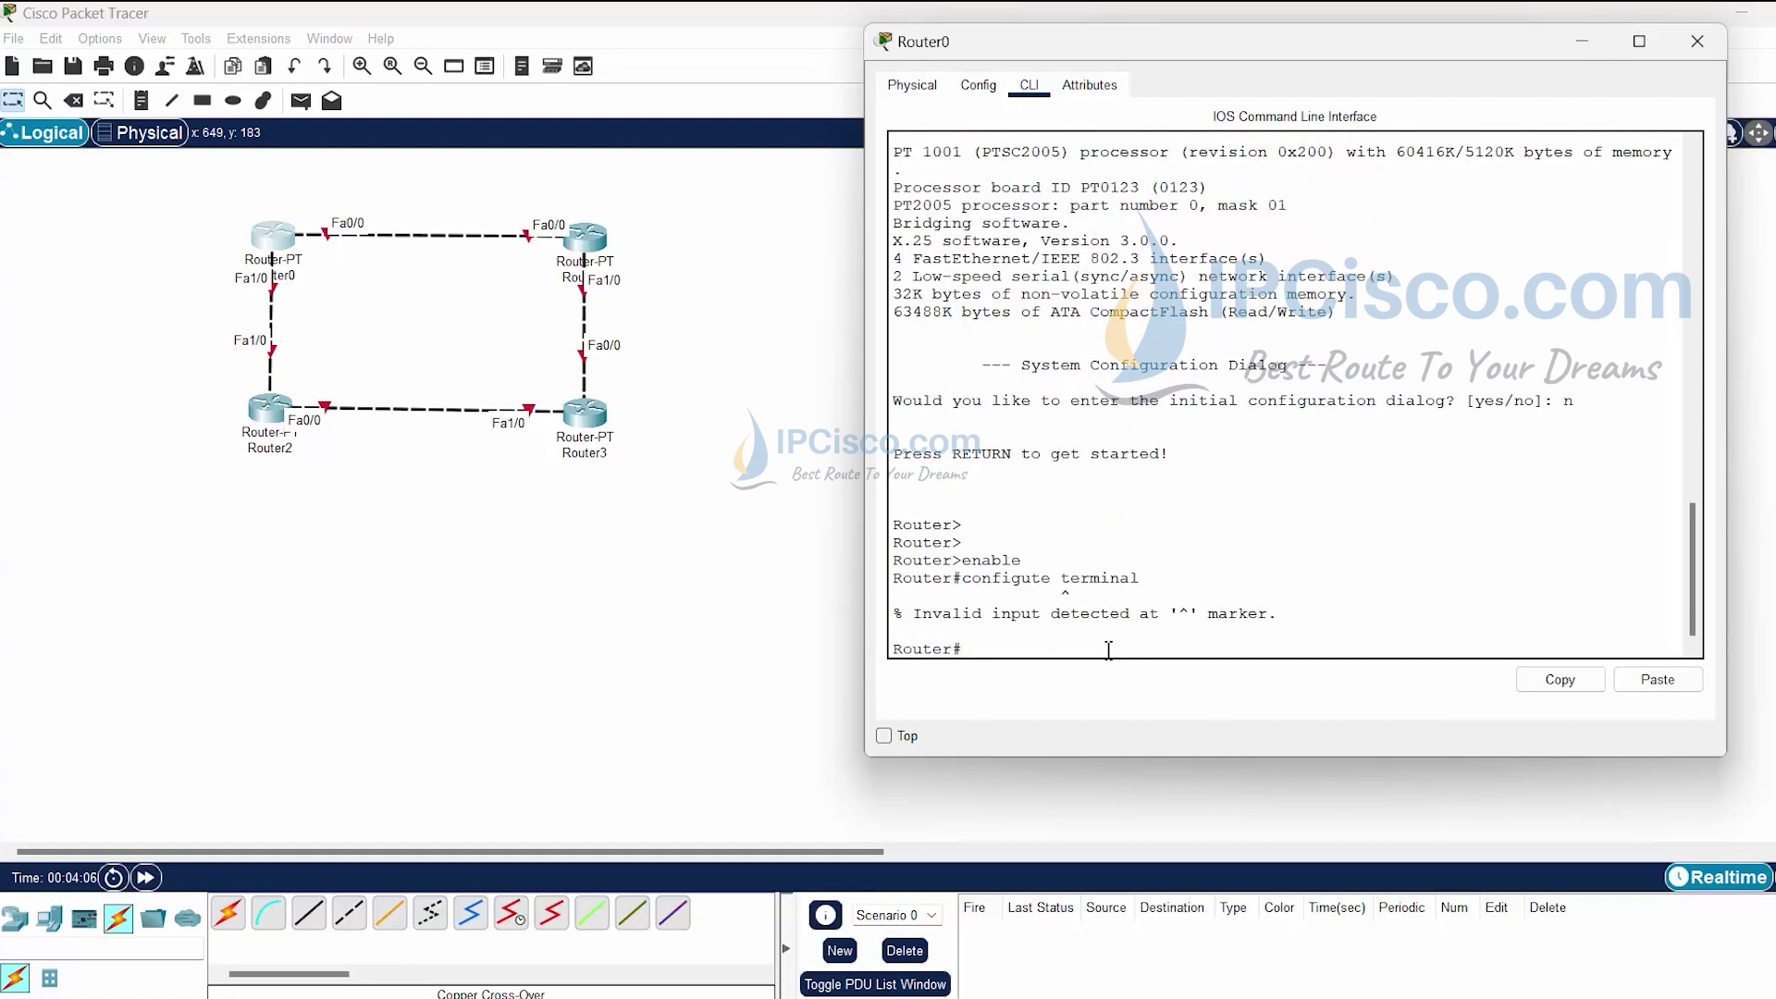
{"action": "key", "text": "Up"}
{"action": "key", "text": "BackSpace"}
{"action": "key", "text": "BackSpace"}
{"action": "key", "text": "BackSpace"}
{"action": "key", "text": "BackSpace"}
{"action": "key", "text": "BackSpace"}
{"action": "key", "text": "BackSpace"}
{"action": "key", "text": "BackSpace"}
{"action": "key", "text": "BackSpace"}
{"action": "key", "text": "Return"}
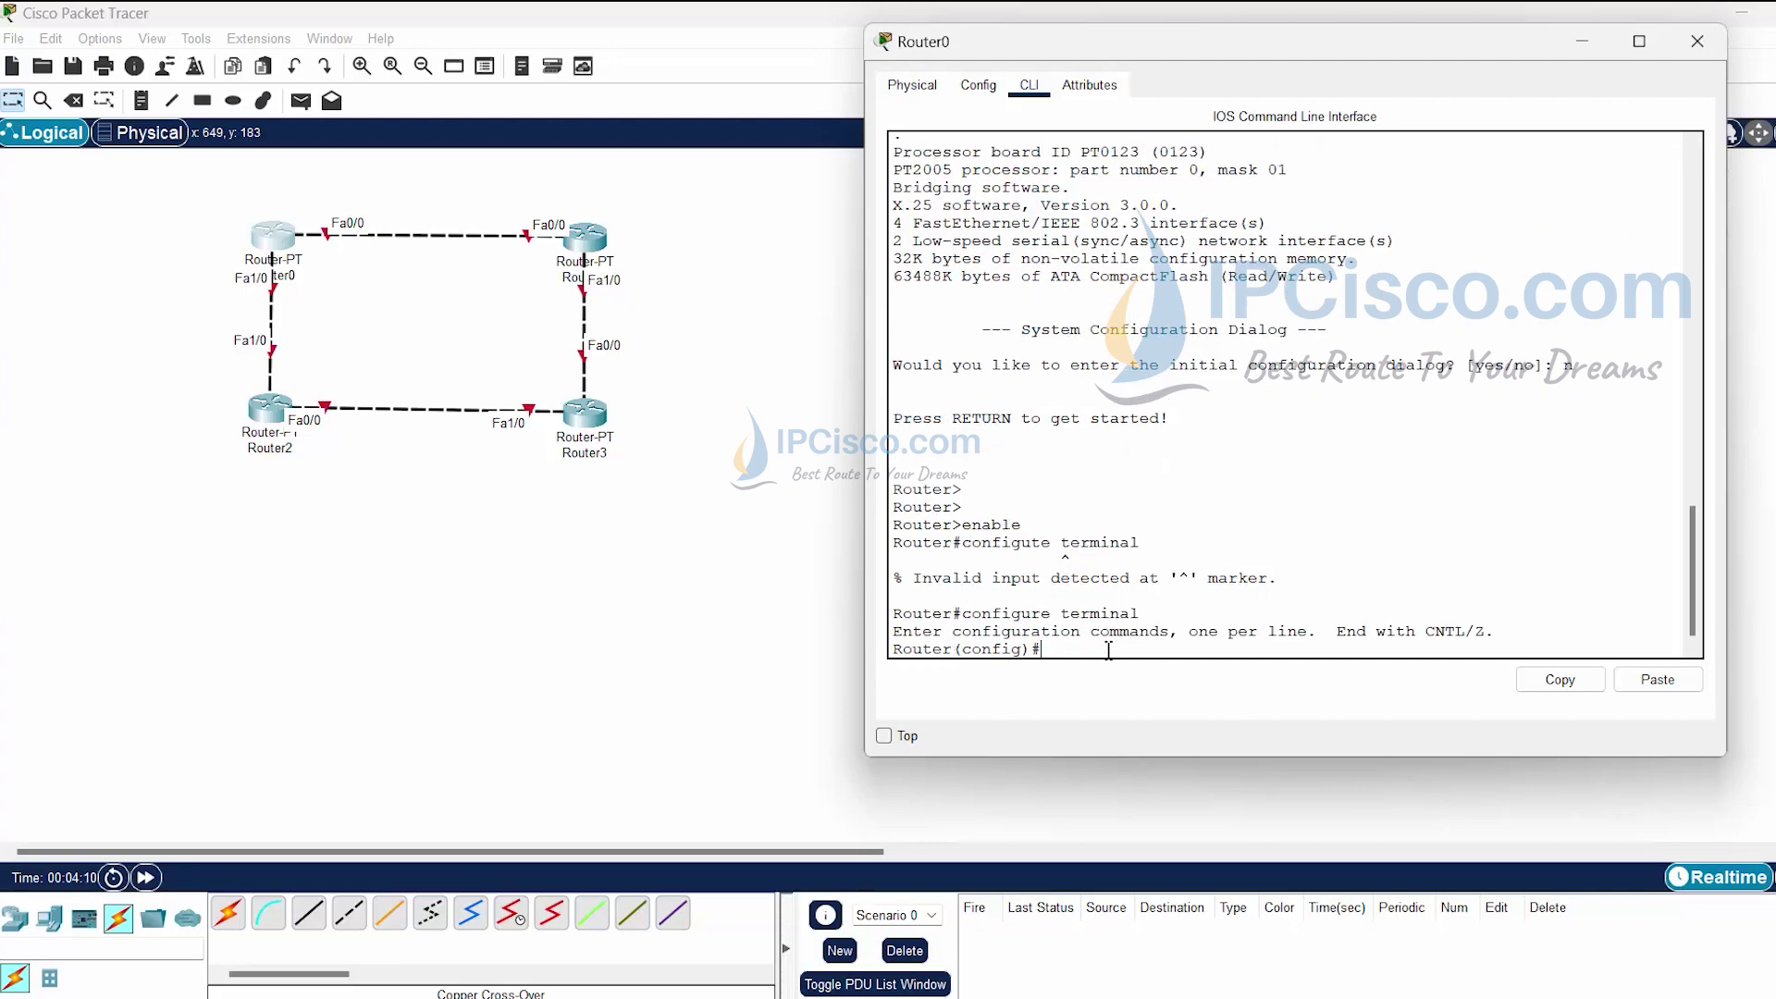
Set Router0's hostname to IPCiscoRouter with the hostname command.
{"action": "key", "text": "Return"}
{"action": "key", "text": "Return"}
{"action": "key", "text": "Return"}
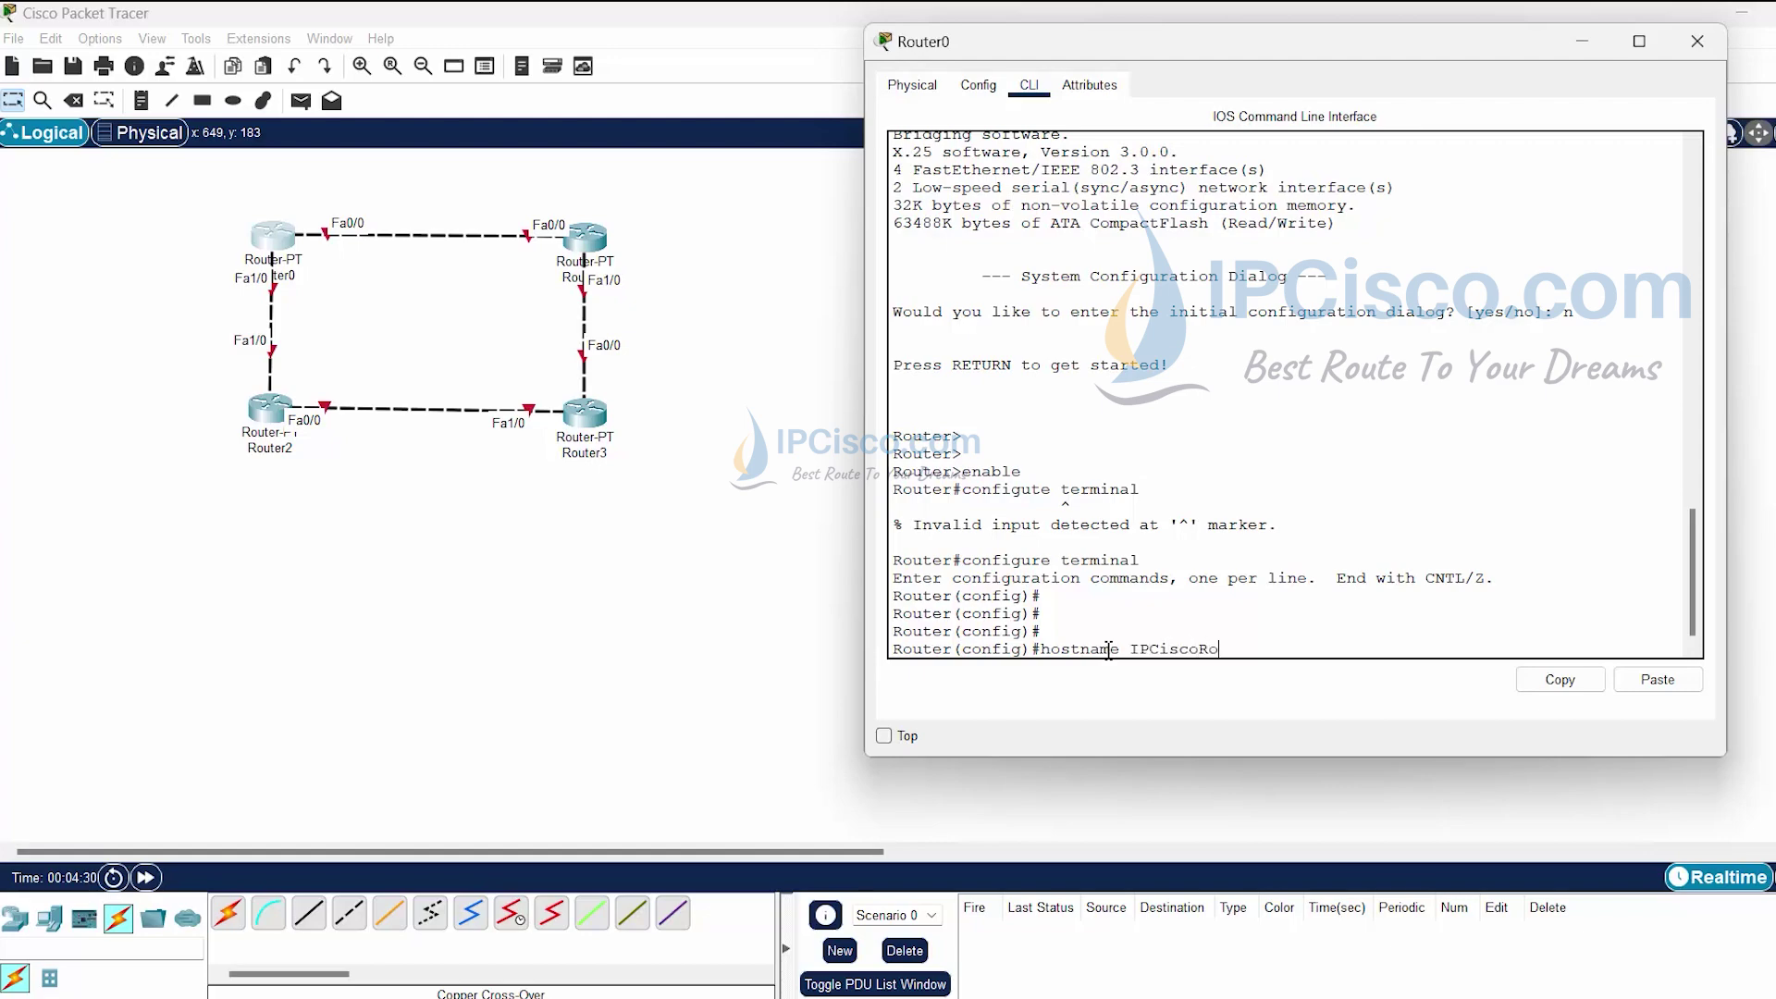
{"action": "key", "text": "Return"}
{"action": "key", "text": "Return"}
{"action": "key", "text": "Return"}
{"action": "key", "text": "Return"}
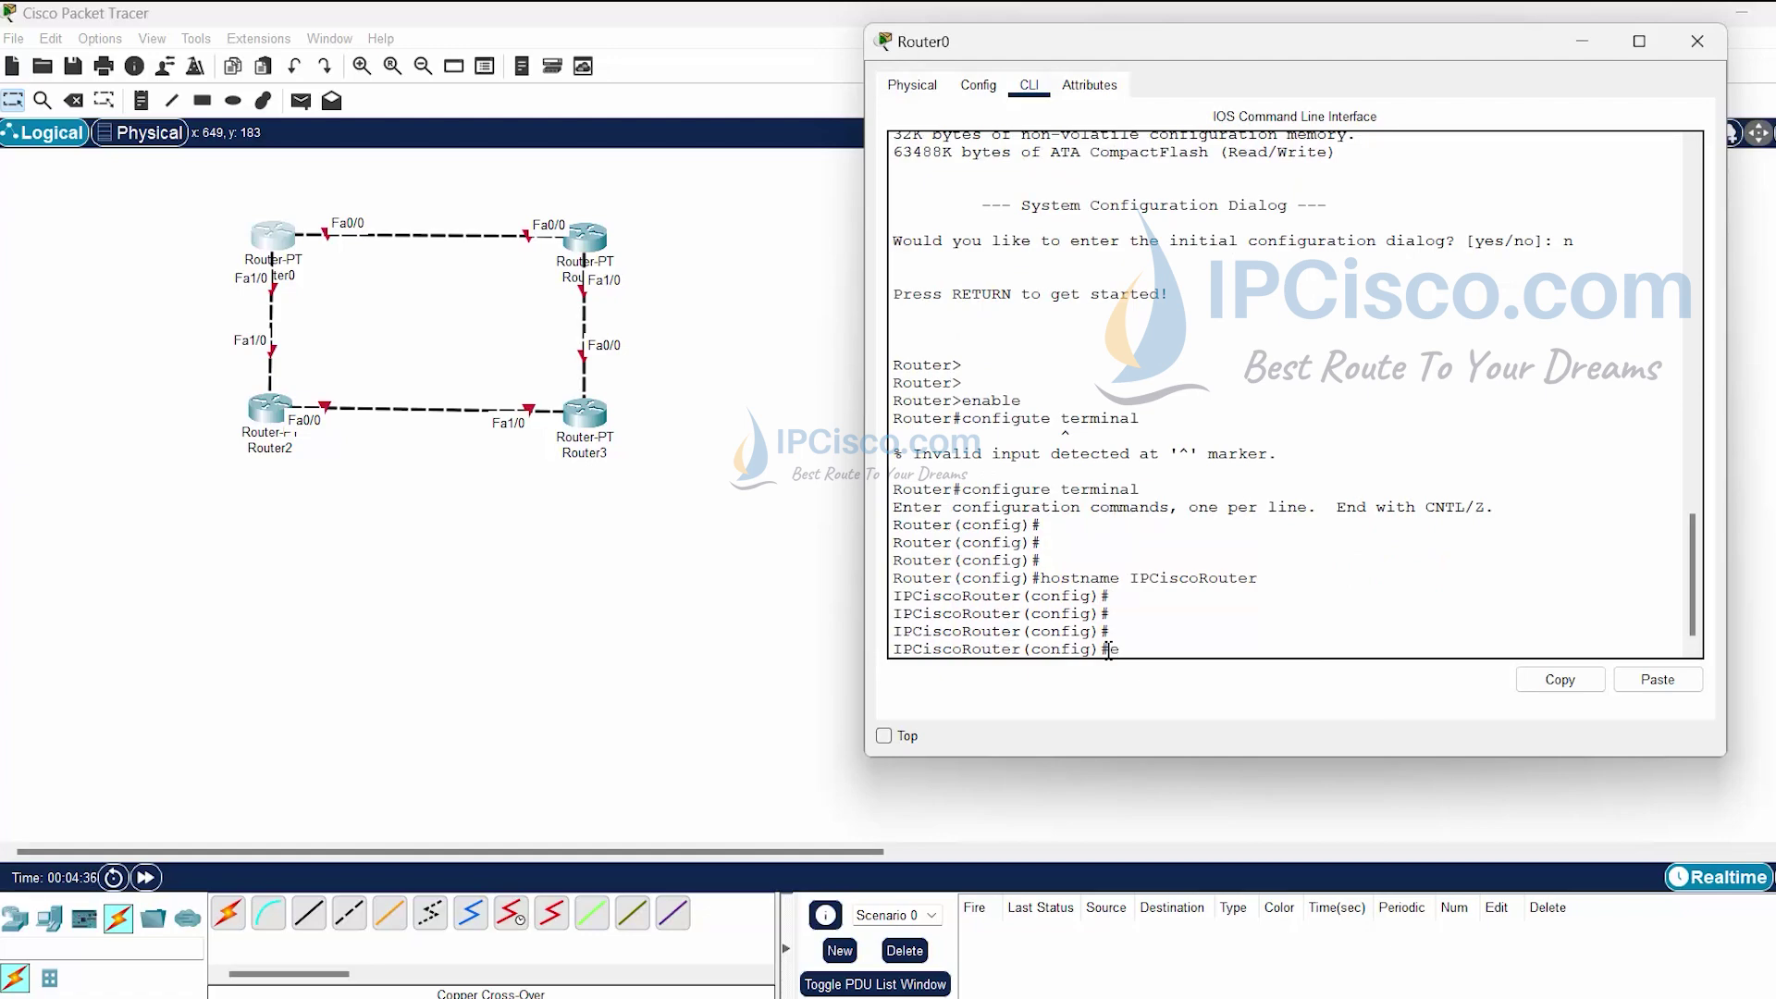
Leave configuration mode on Router0 with end and save the configuration with the write command.
{"action": "key", "text": "Return"}
{"action": "key", "text": "Return"}
{"action": "key", "text": "Return"}
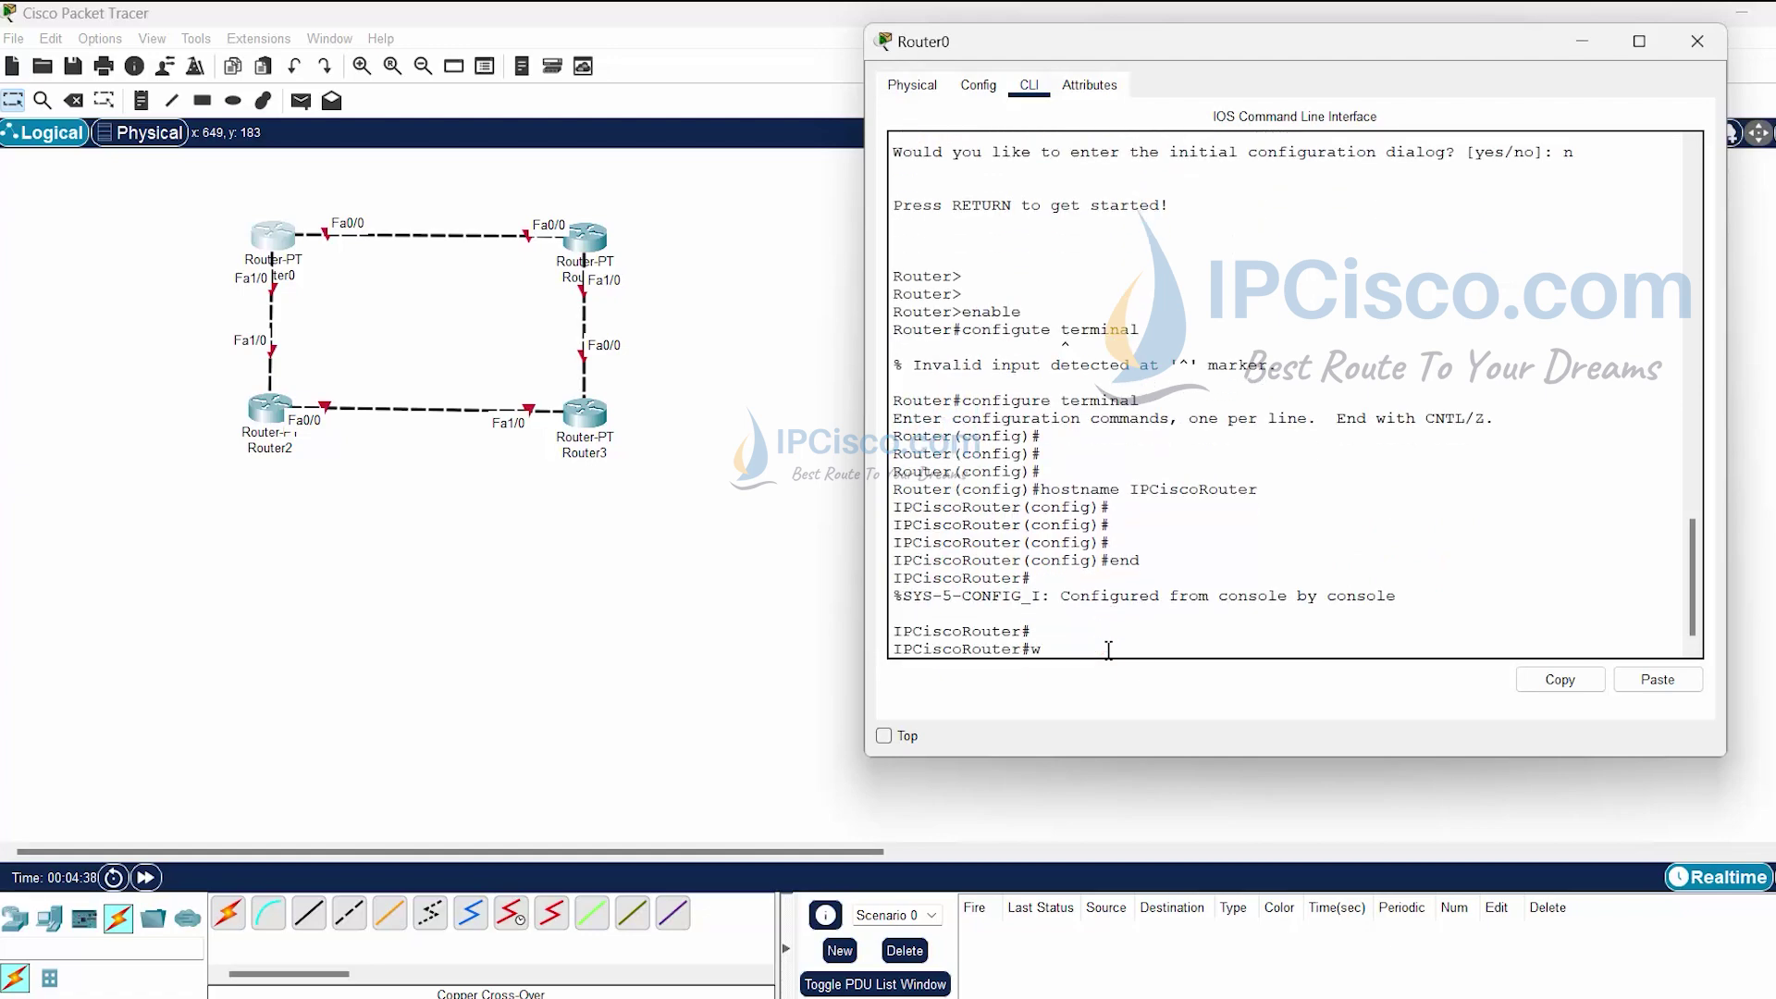
{"action": "type", "text": "write"}
{"action": "key", "text": "Return"}
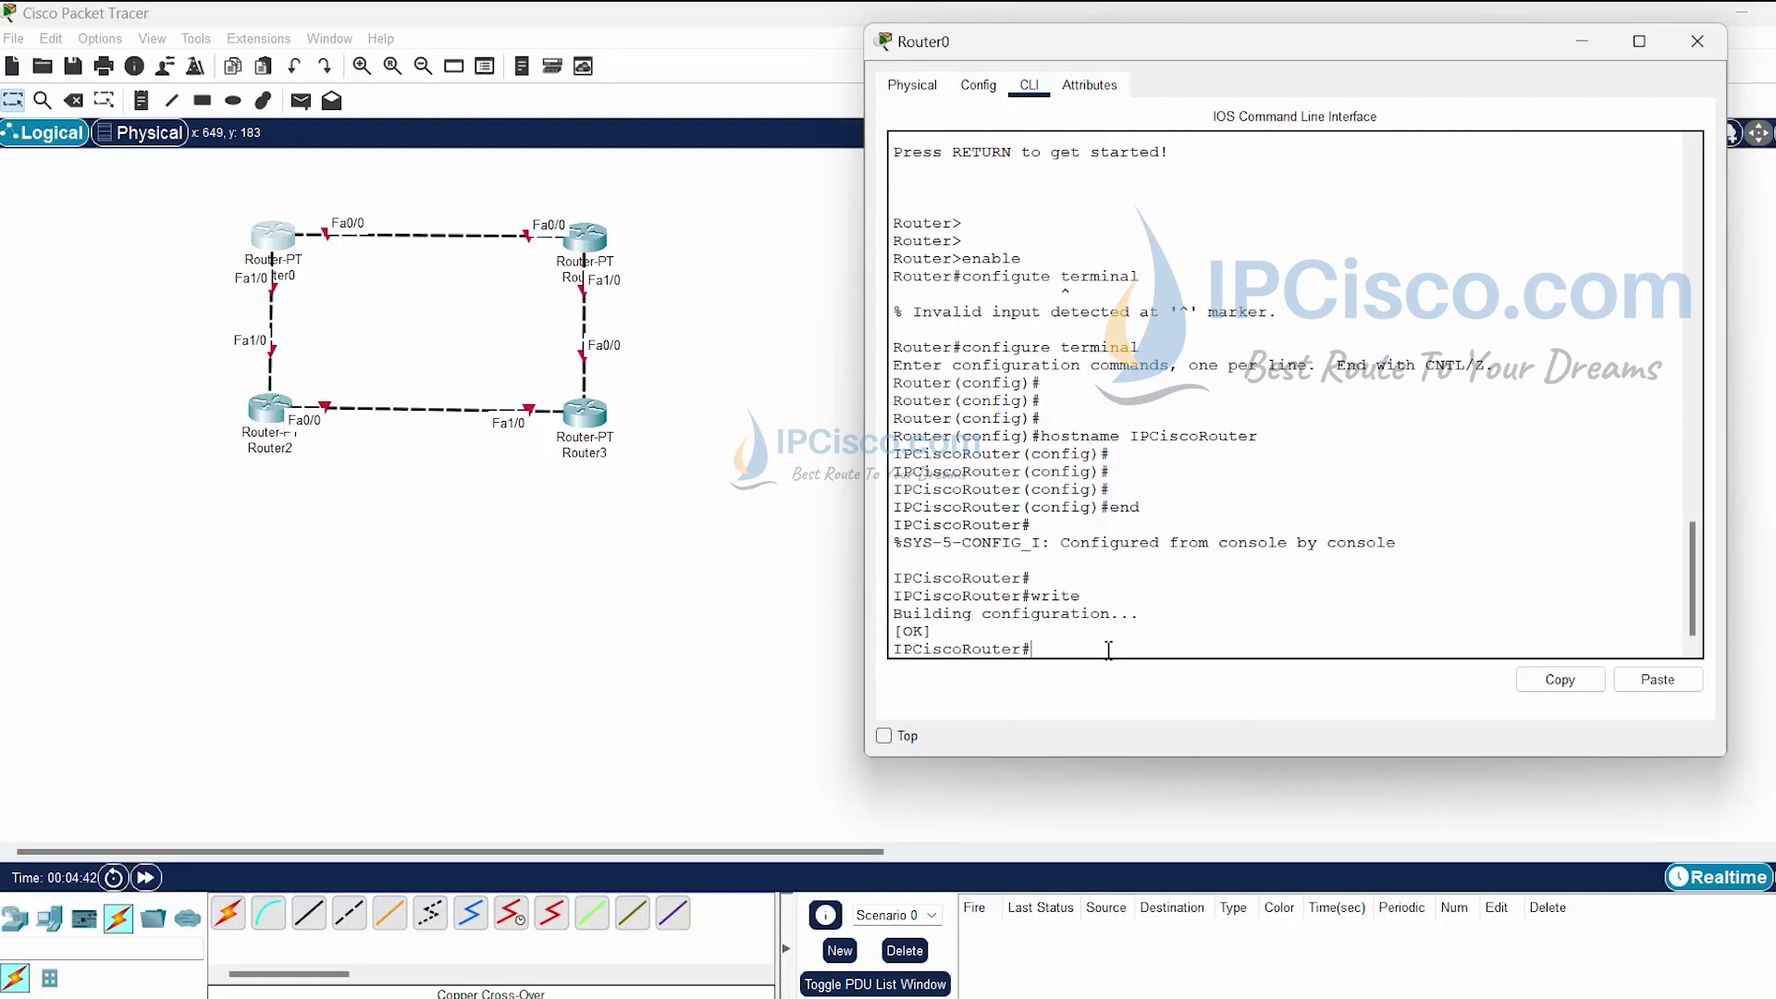
Display Router0's running configuration with show run, check the hostname line and page through to the end.
{"action": "type", "text": "show run"}
{"action": "key", "text": "Return"}
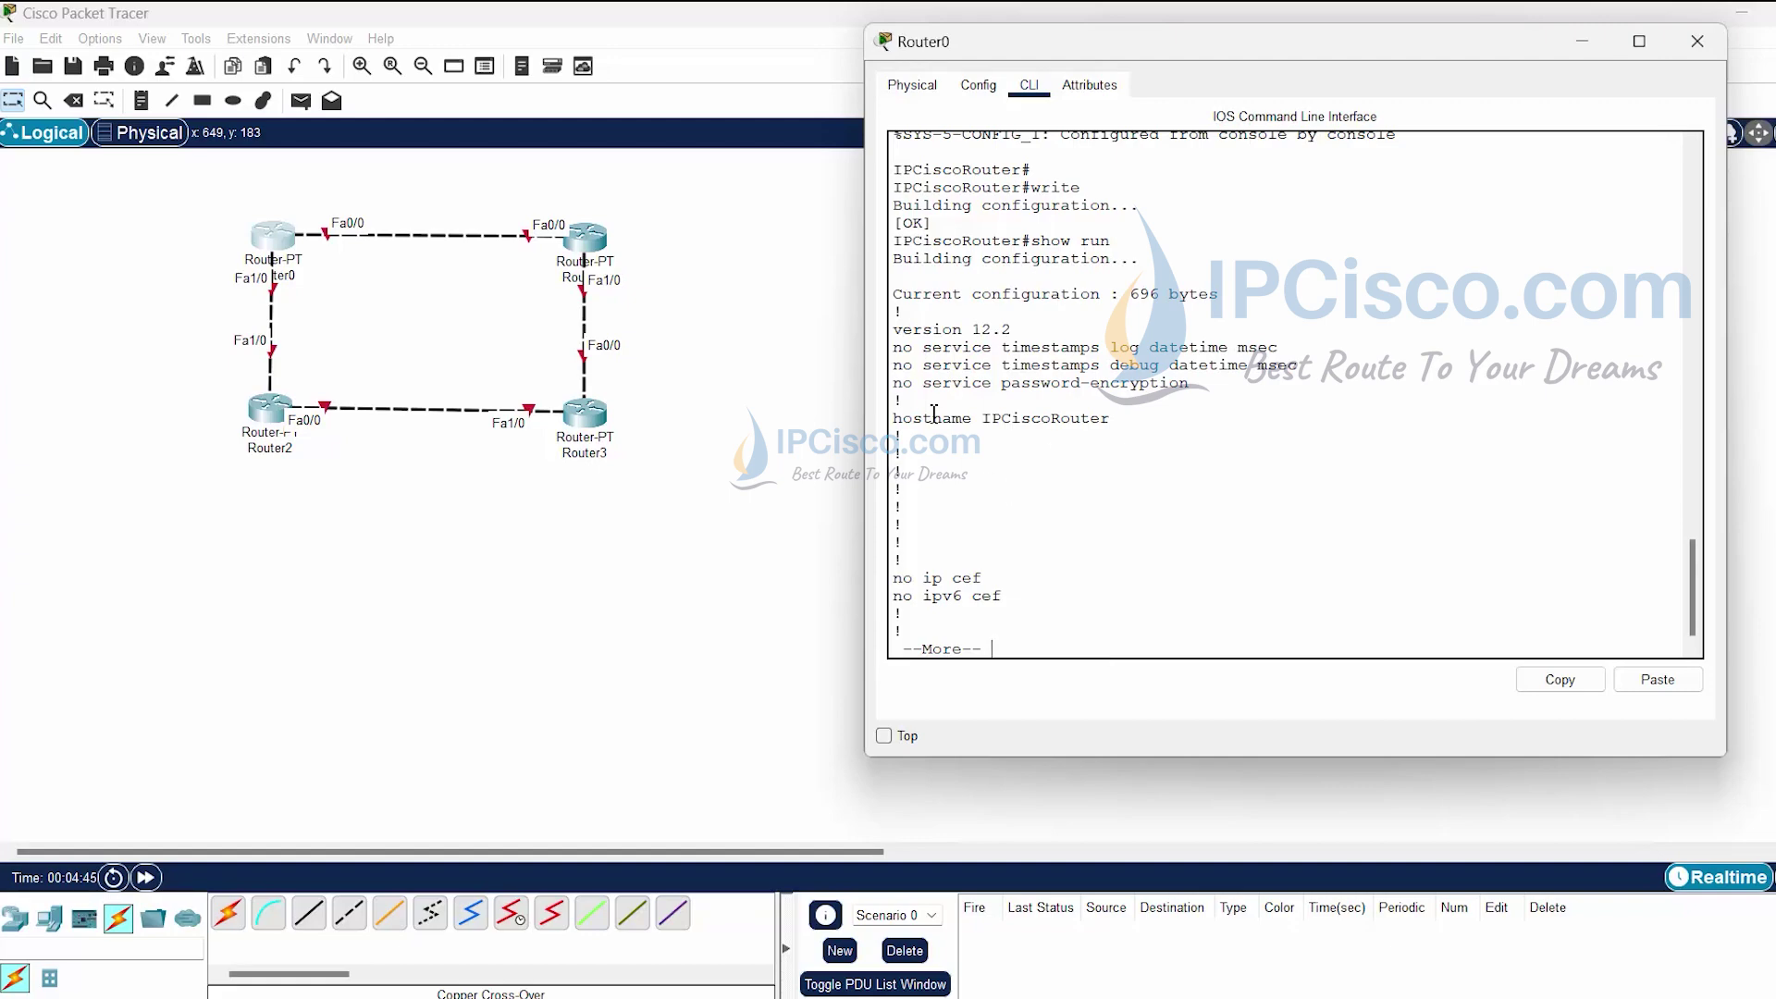
{"action": "left_click_drag", "start_coordinate": [900, 427], "coordinate": [1110, 424]}
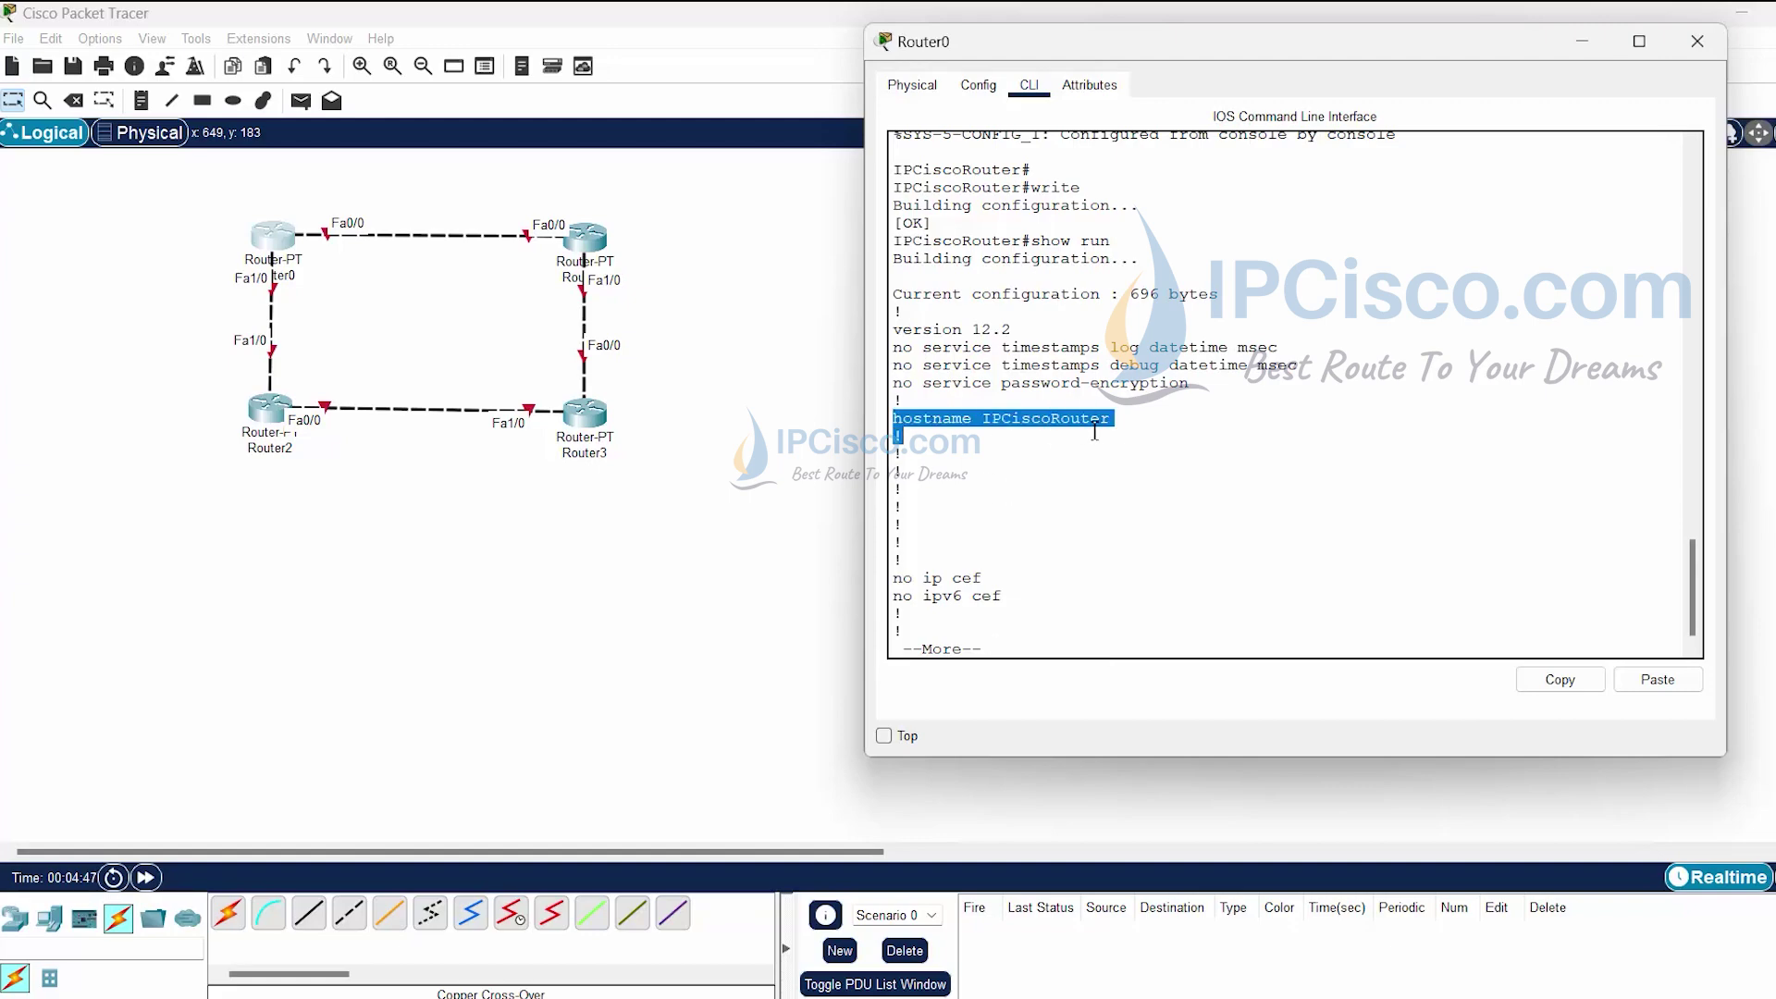
{"action": "key", "text": "space"}
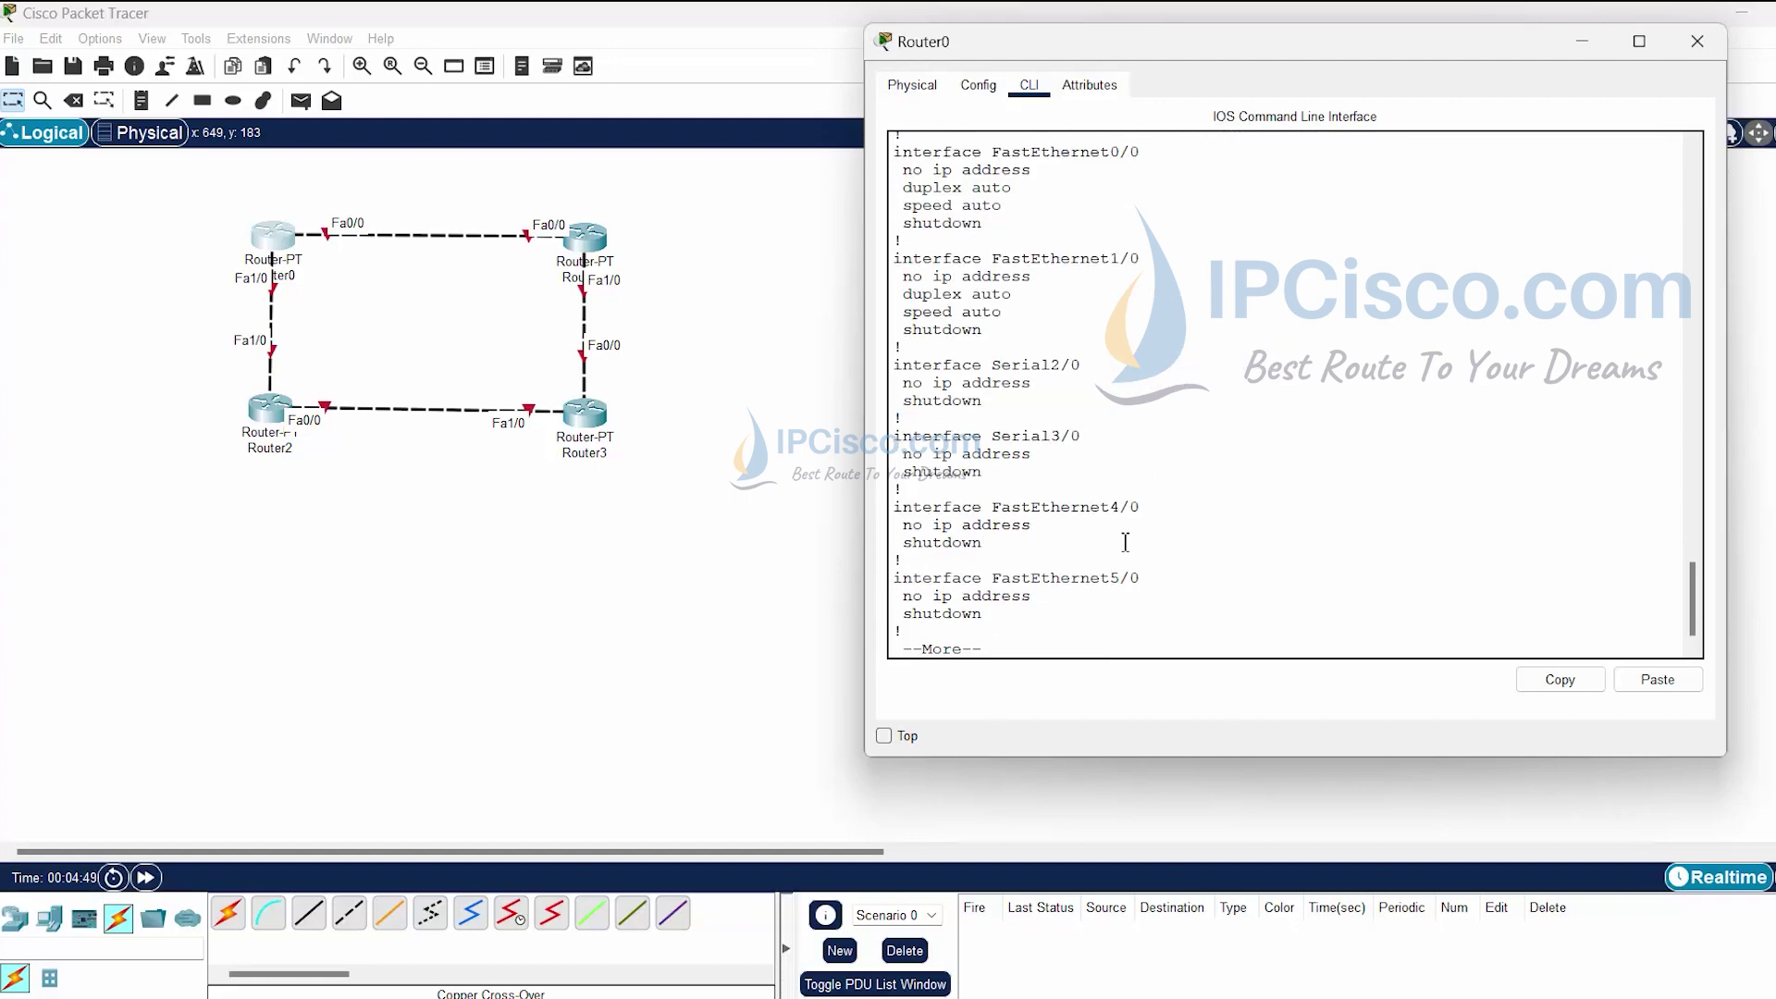
{"action": "key", "text": "space"}
{"action": "key", "text": "Return"}
{"action": "key", "text": "Return"}
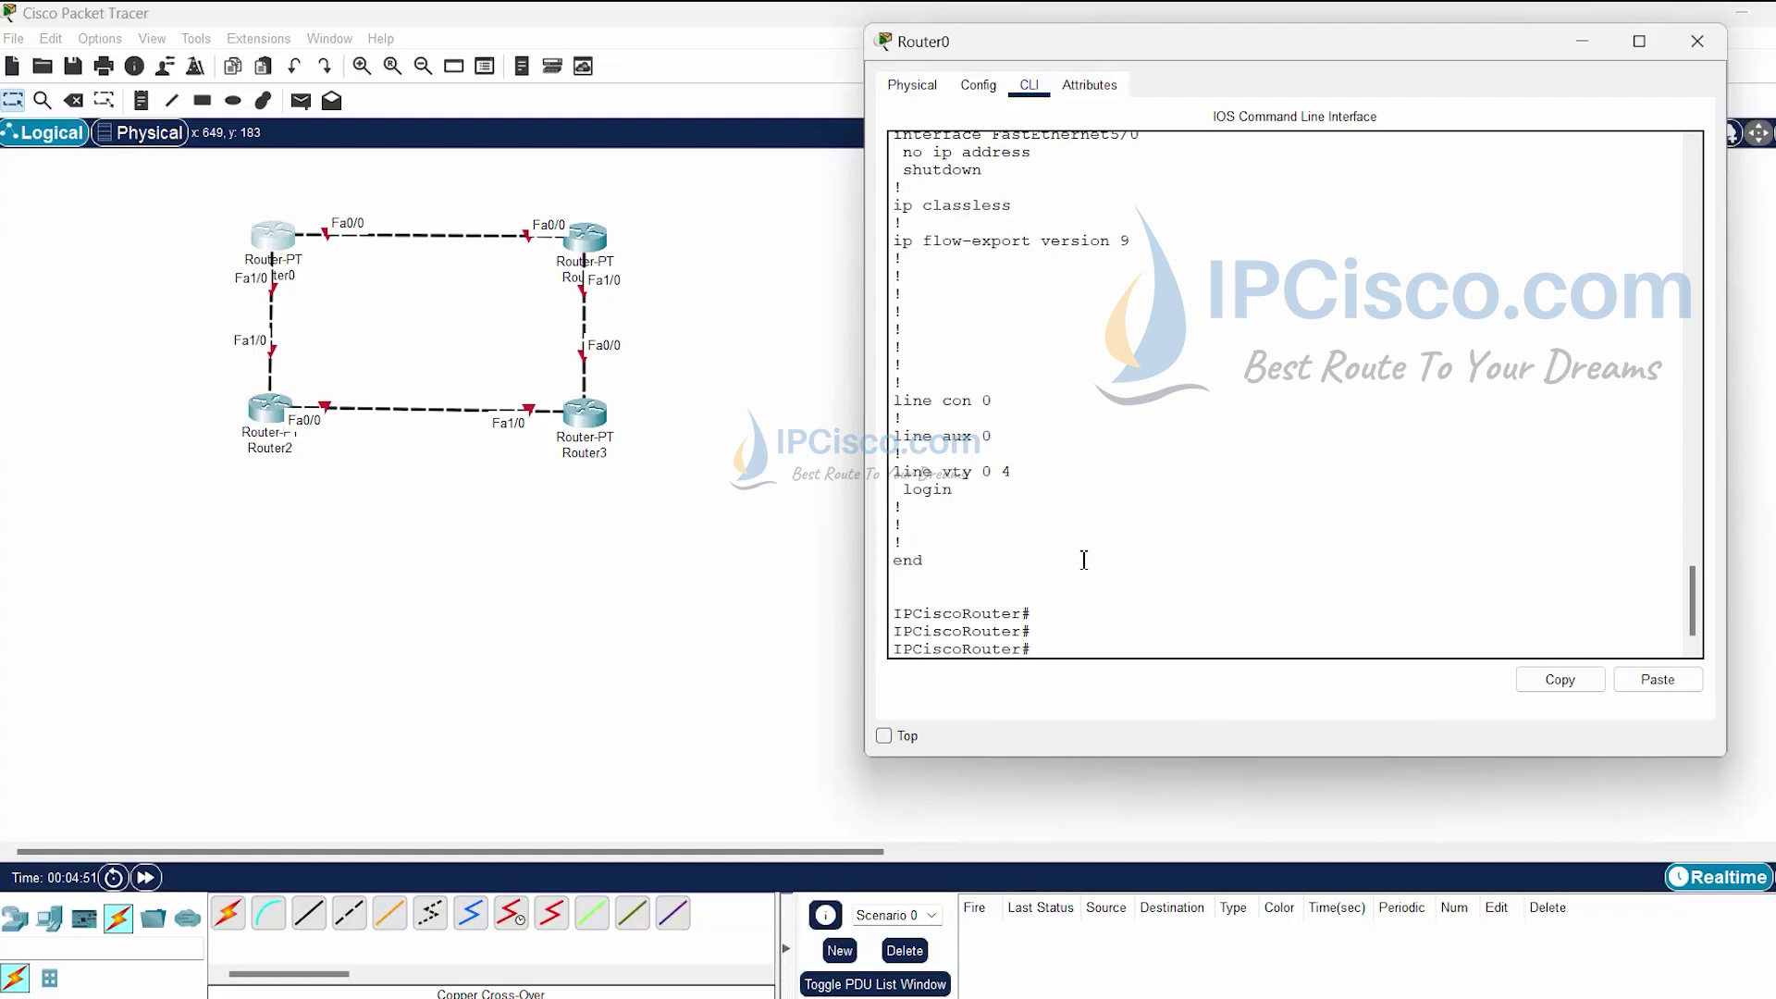
List Router0's interfaces and their IP status with sho ip int br, correcting the mistyped attempts.
{"action": "type", "text": "ow"}
{"action": "key", "text": "BackSpace"}
{"action": "key", "text": "BackSpace"}
{"action": "type", "text": "ip"}
{"action": "key", "text": "Return"}
{"action": "type", "text": "who ip int br"}
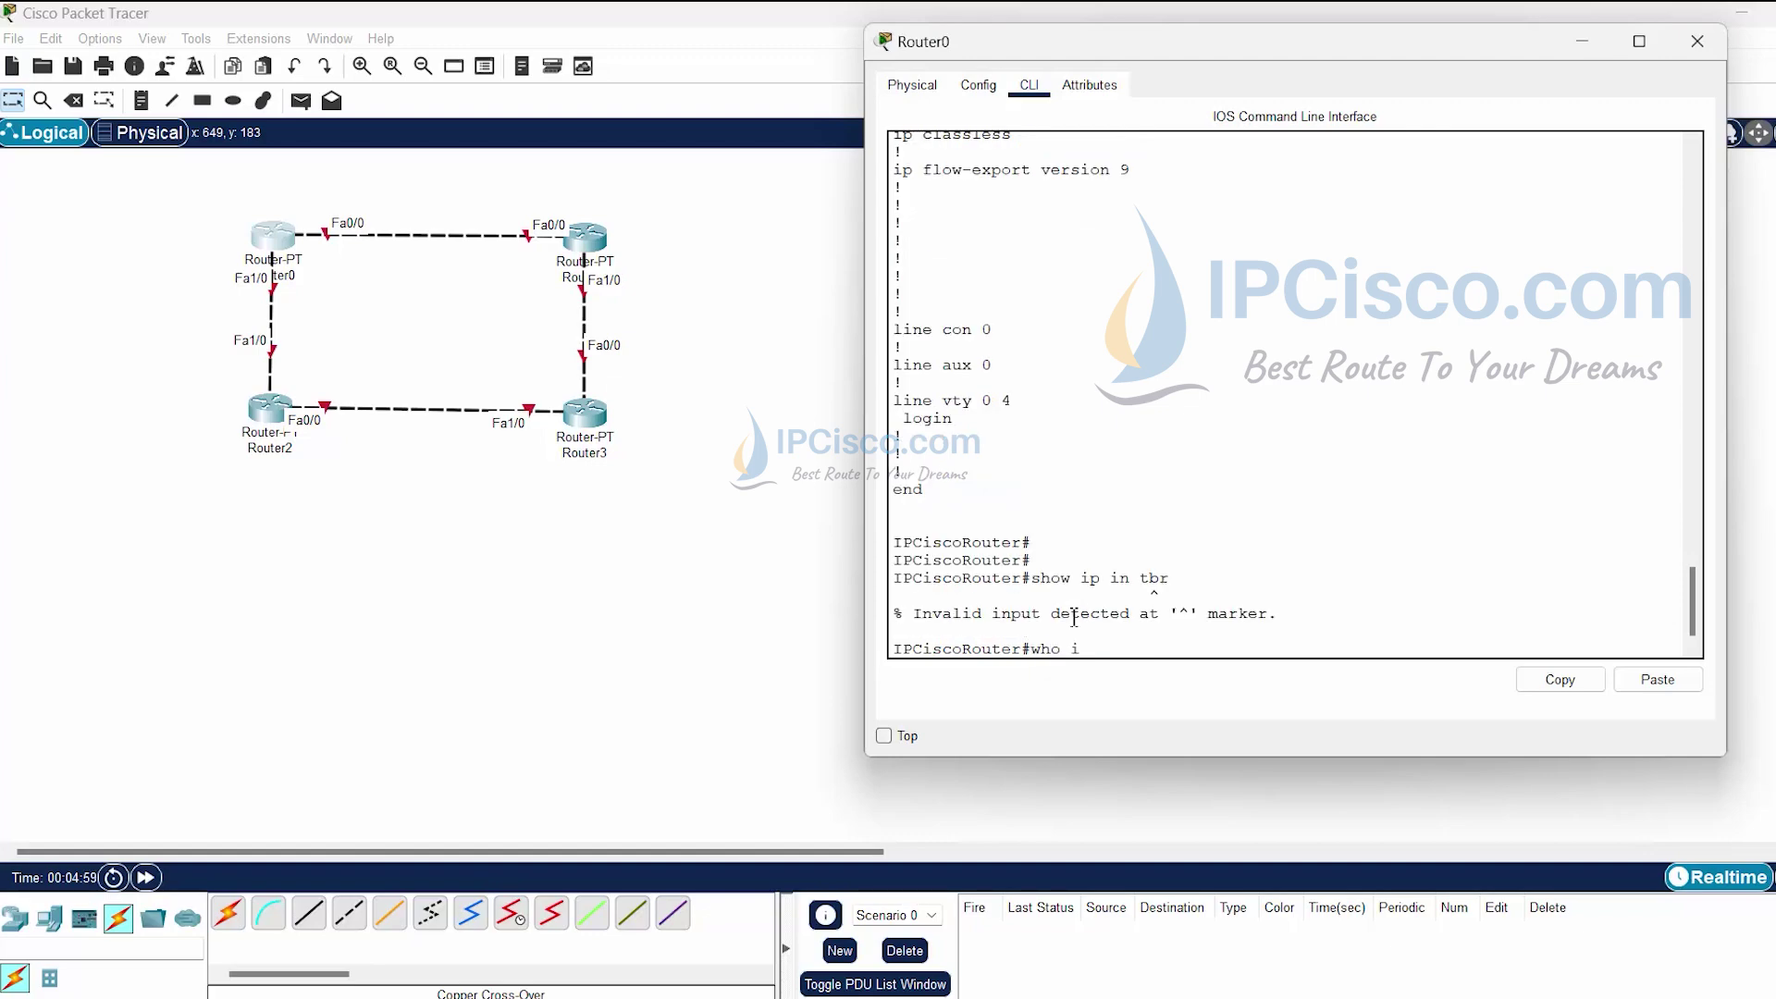
{"action": "key", "text": "Return"}
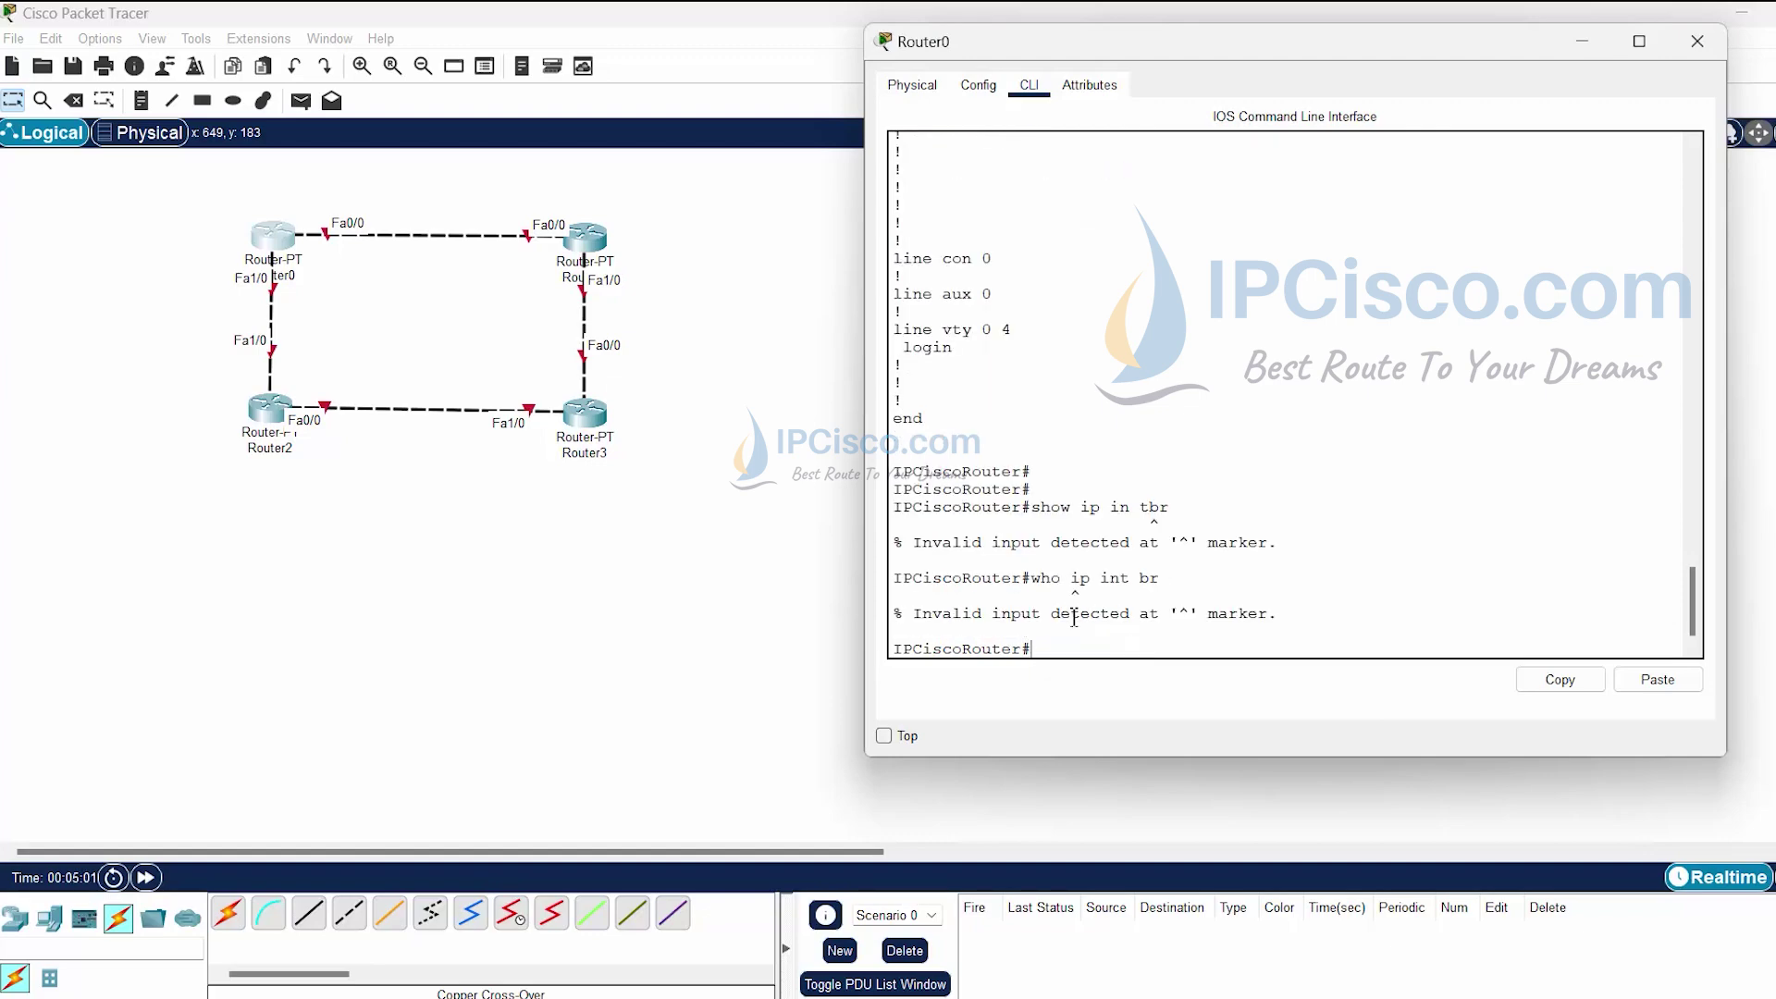
{"action": "key", "text": "Up"}
{"action": "key", "text": "ctrl+a"}
{"action": "key", "text": "Delete"}
{"action": "type", "text": "s"}
{"action": "key", "text": "Return"}
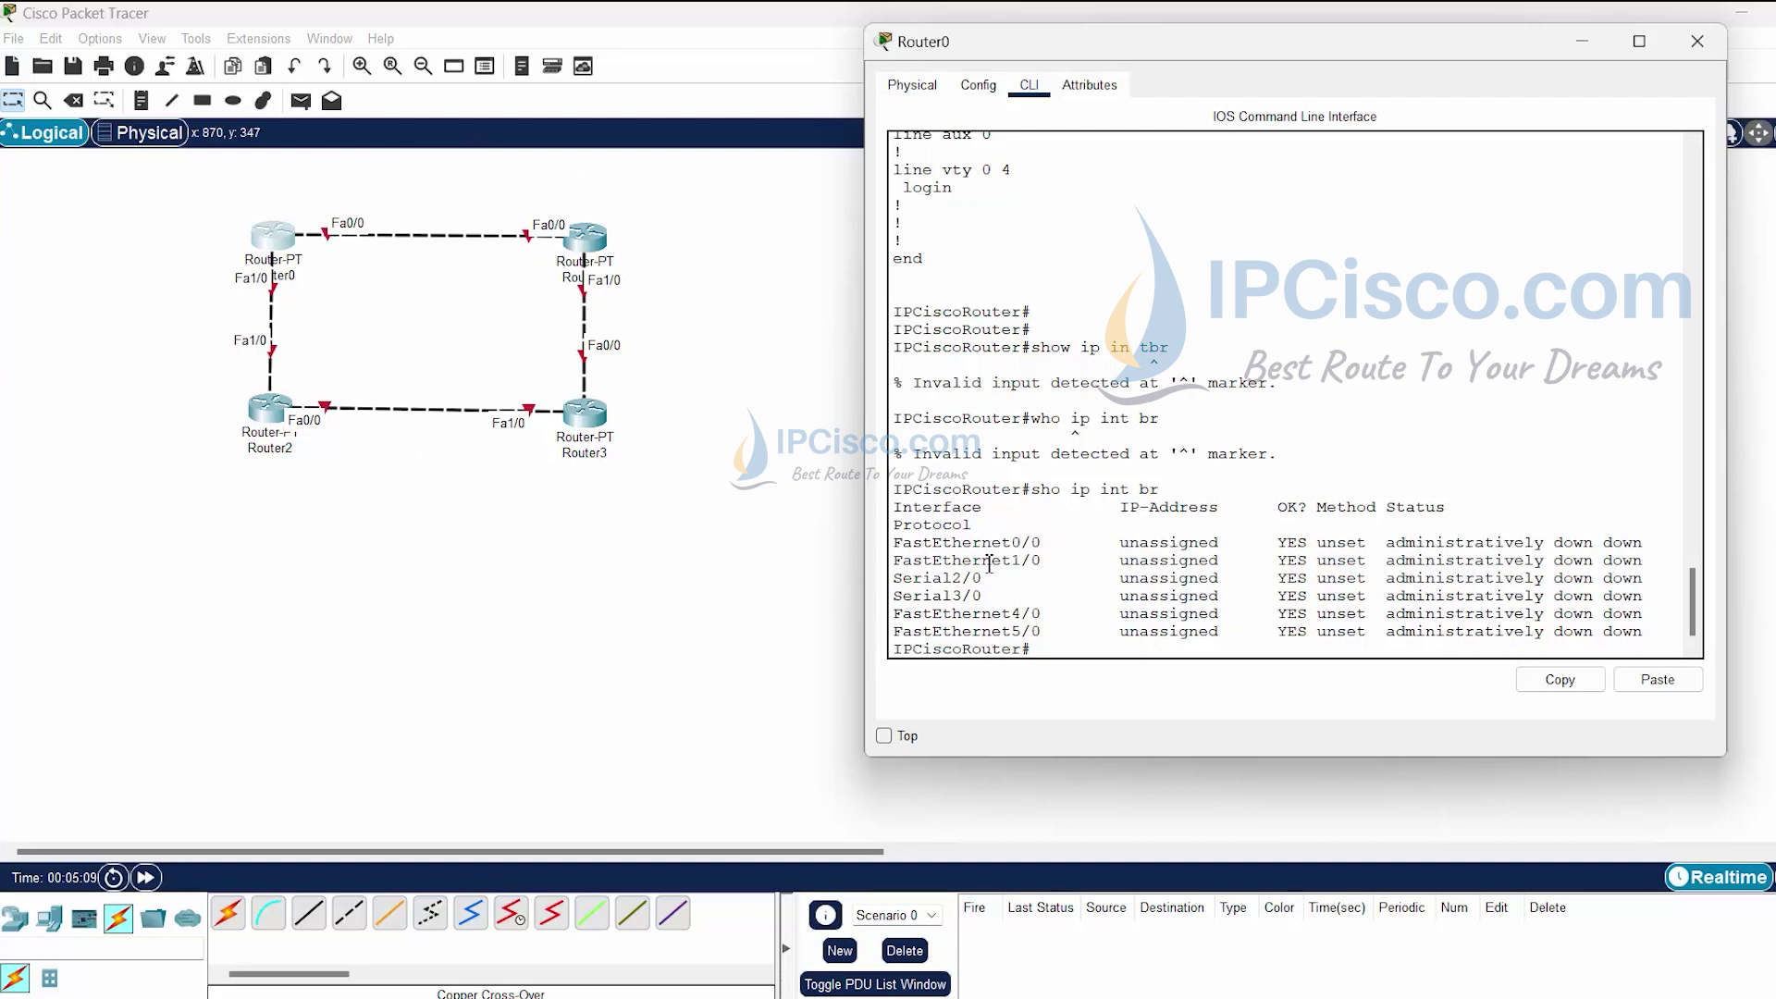
Enter configuration mode on Router0 and open interface fastEthernet 0/0 for configuration.
{"action": "type", "text": "conf"}
{"action": "key", "text": "Return"}
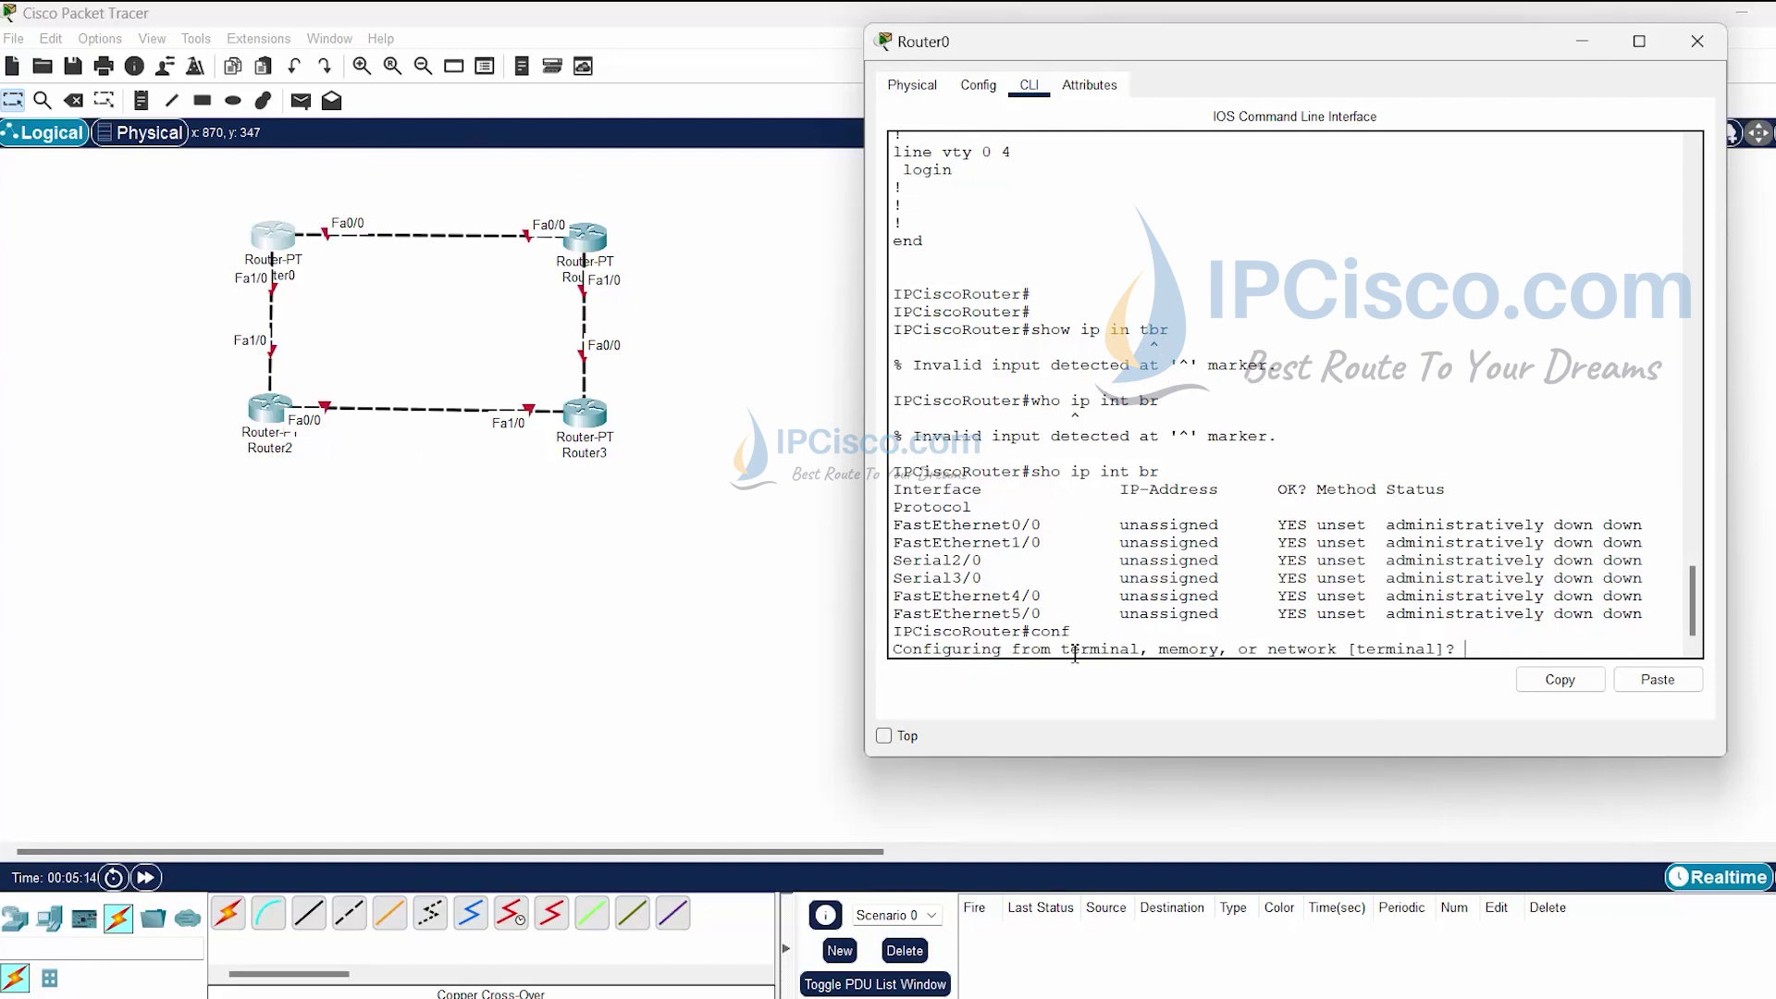
{"action": "key", "text": "Return"}
{"action": "type", "text": "ip"}
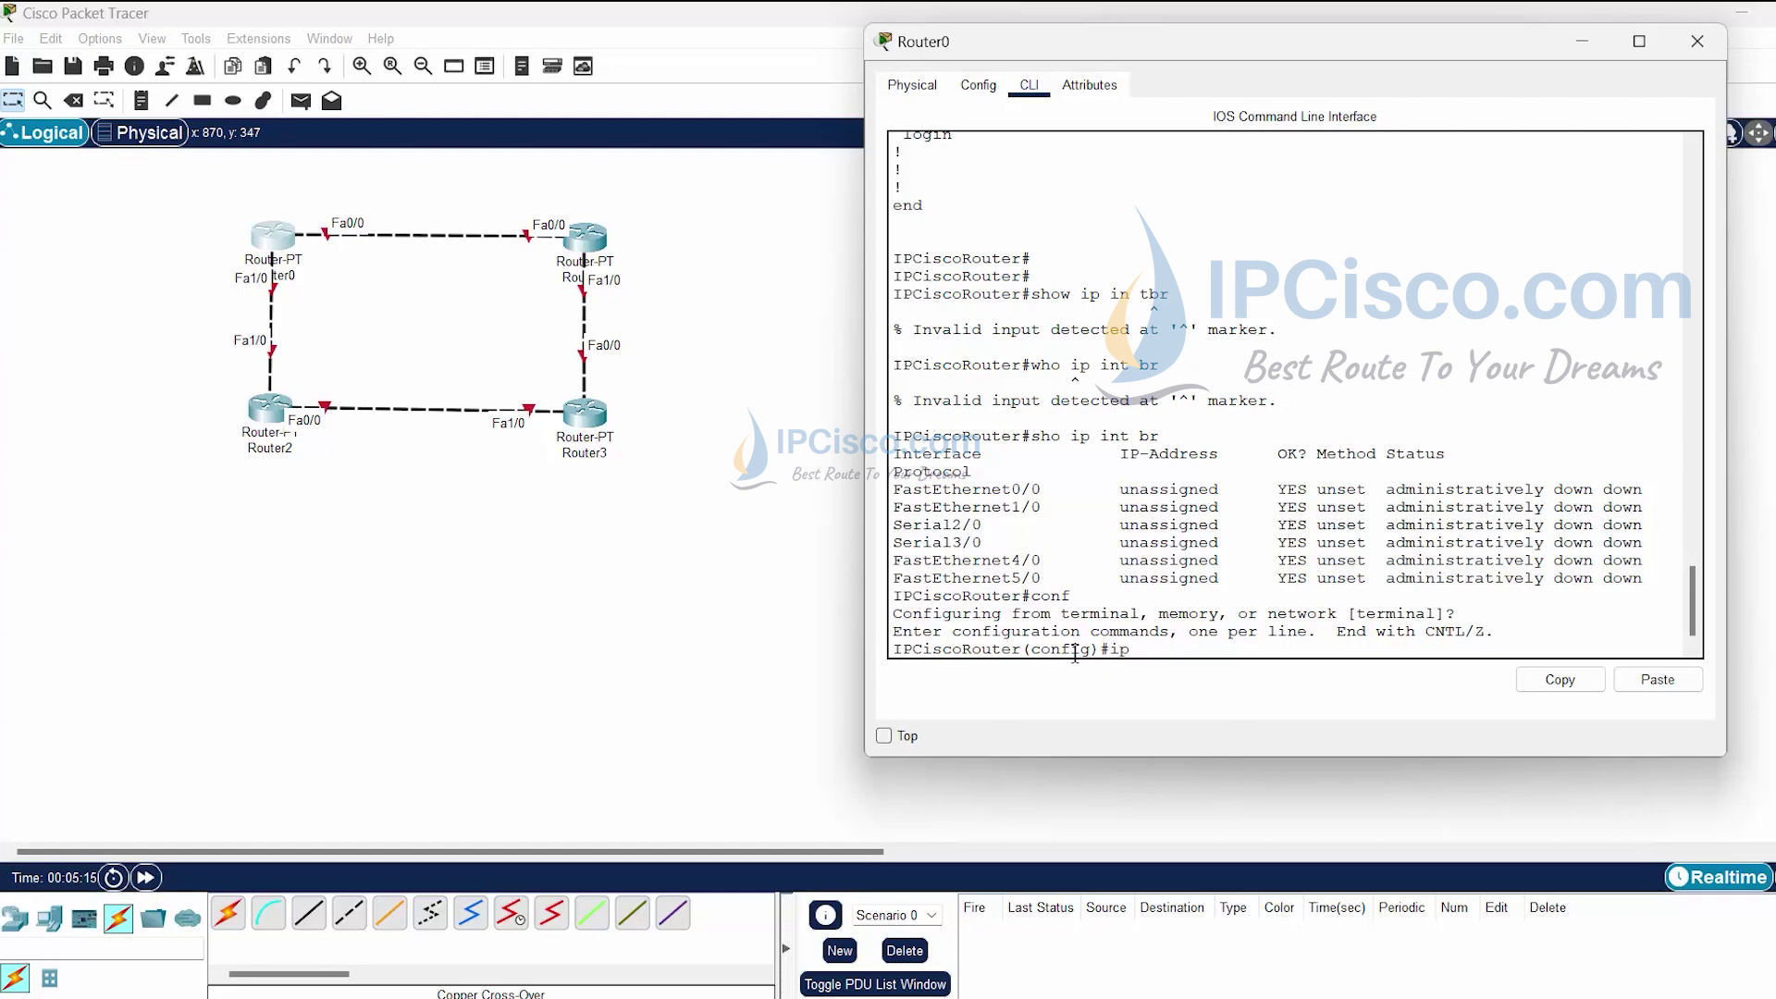
{"action": "key", "text": "BackSpace"}
{"action": "key", "text": "BackSpace"}
{"action": "type", "text": "inter"}
{"action": "key", "text": "Tab"}
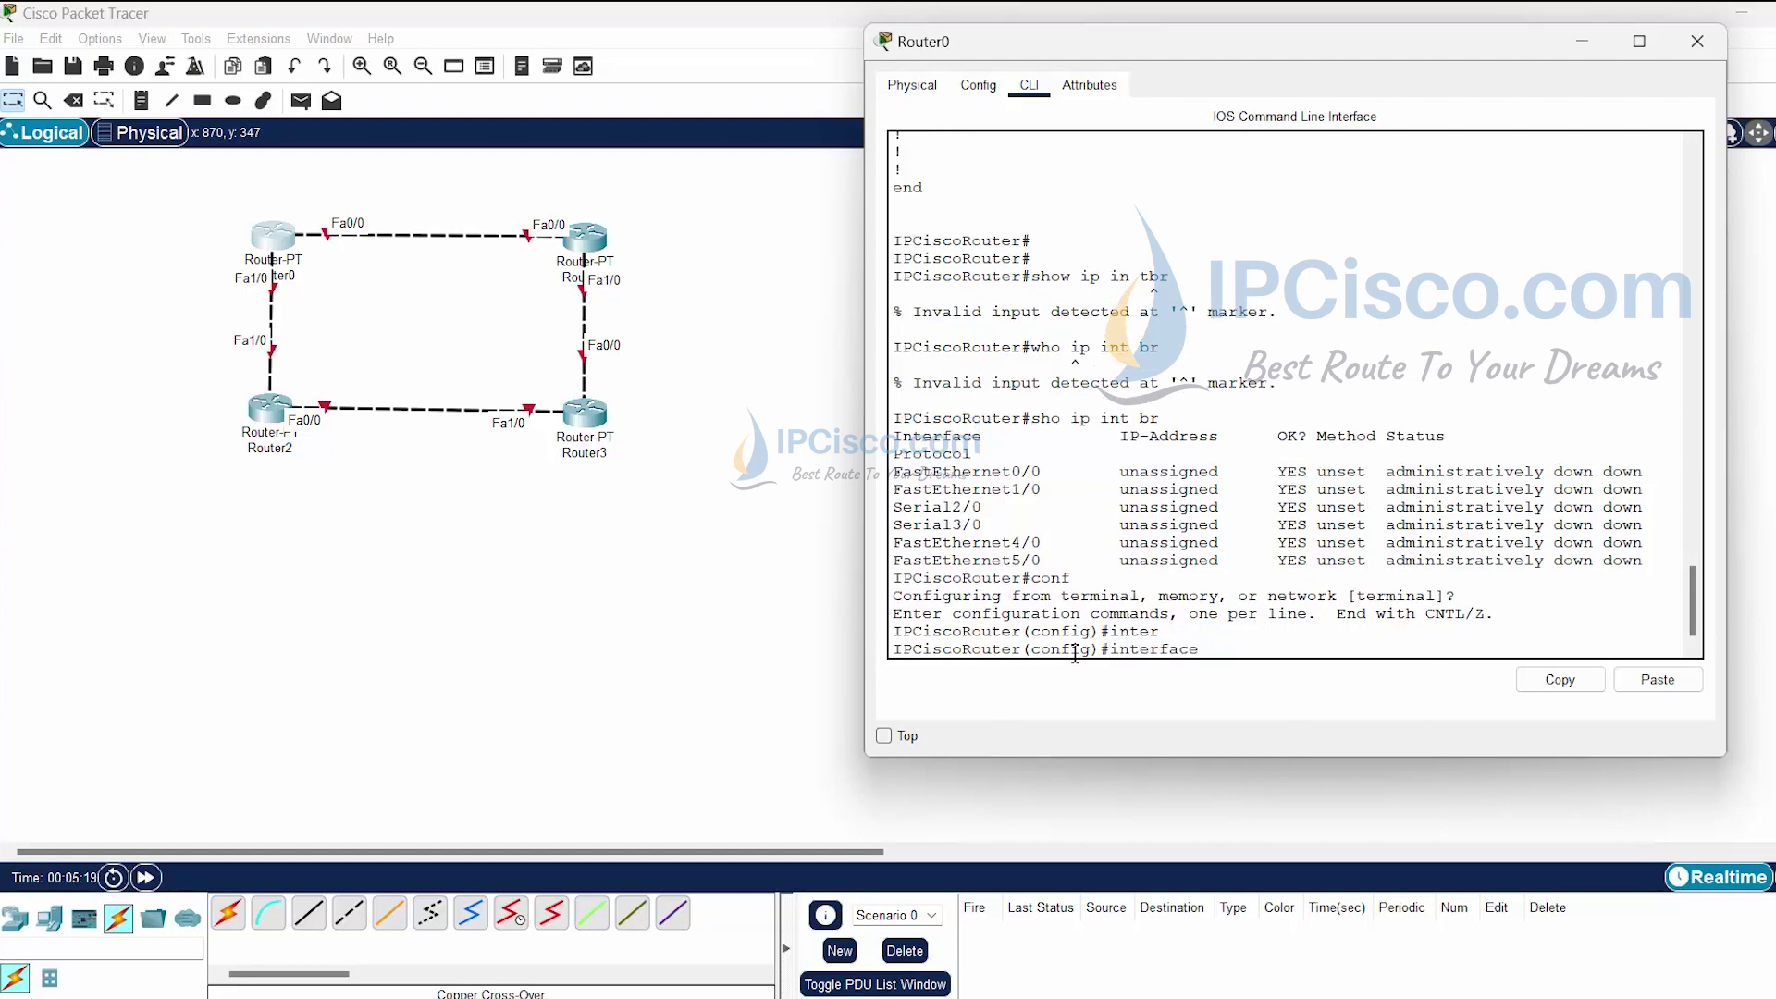
{"action": "type", "text": "fa"}
{"action": "key", "text": "Tab"}
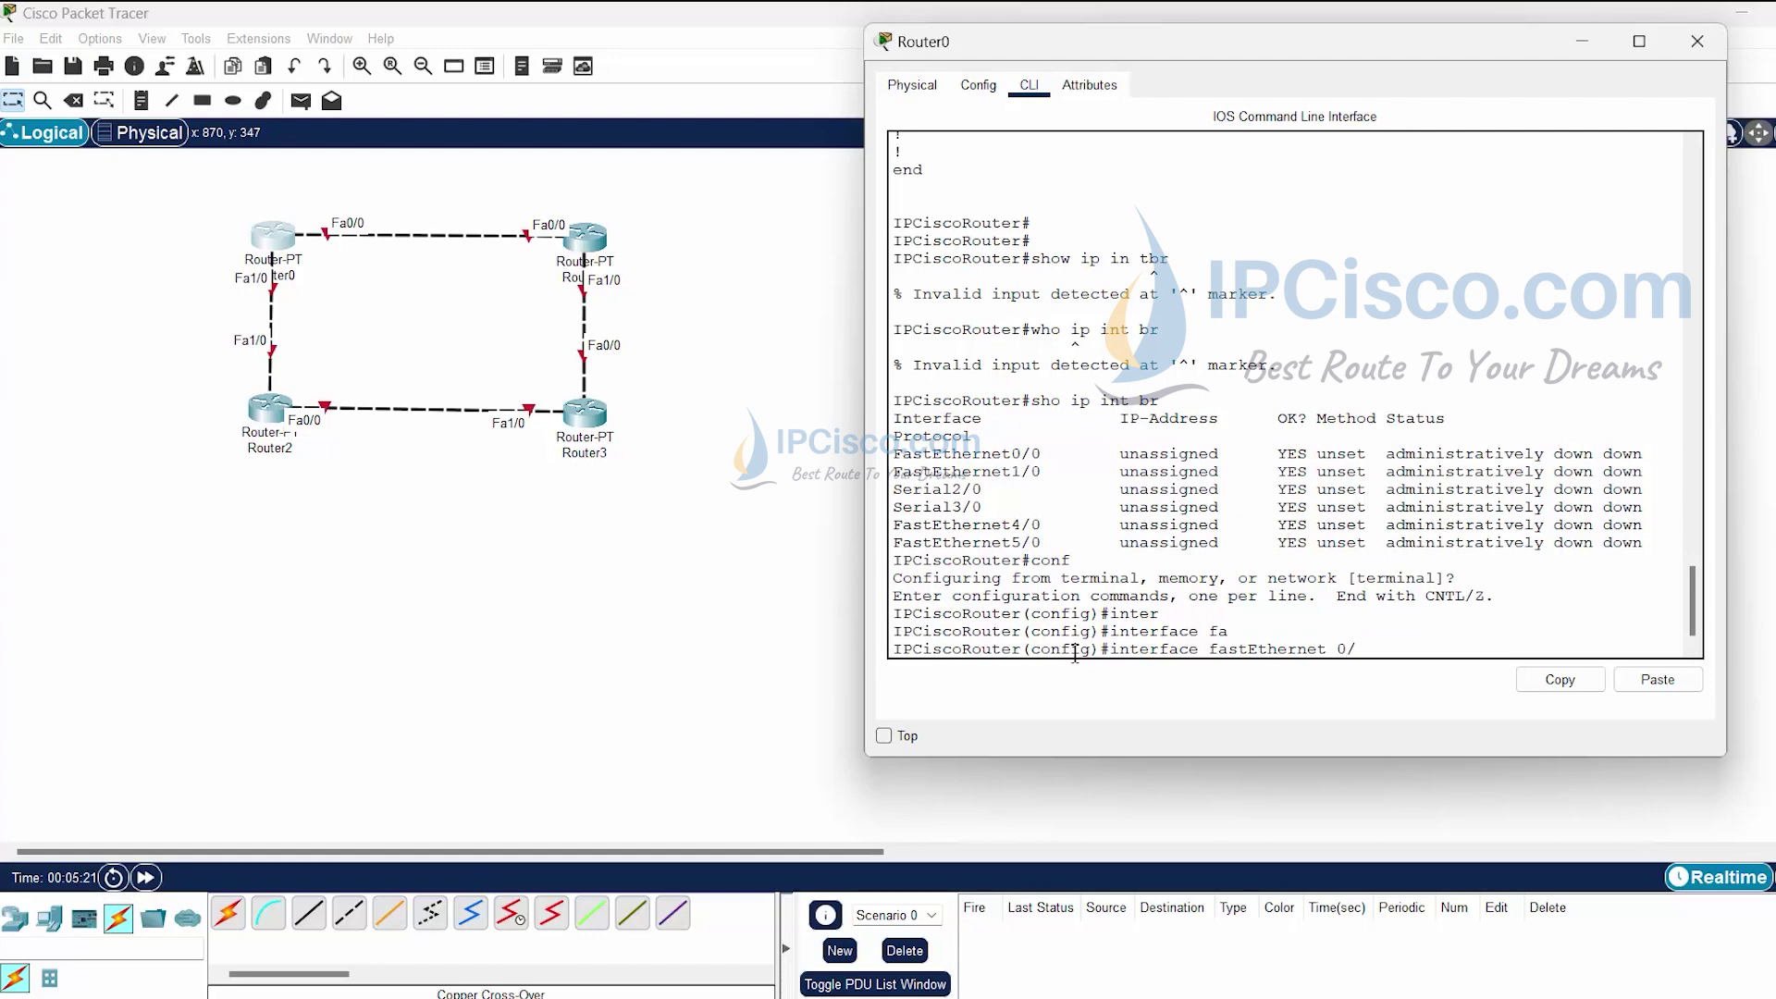
{"action": "type", "text": "0/0"}
{"action": "key", "text": "Return"}
Assign IP address 10.0.0.1 with mask 255.255.255.0 to Router0's FastEthernet0/0 interface.
{"action": "type", "text": "iscoRouter(config-if)#i"}
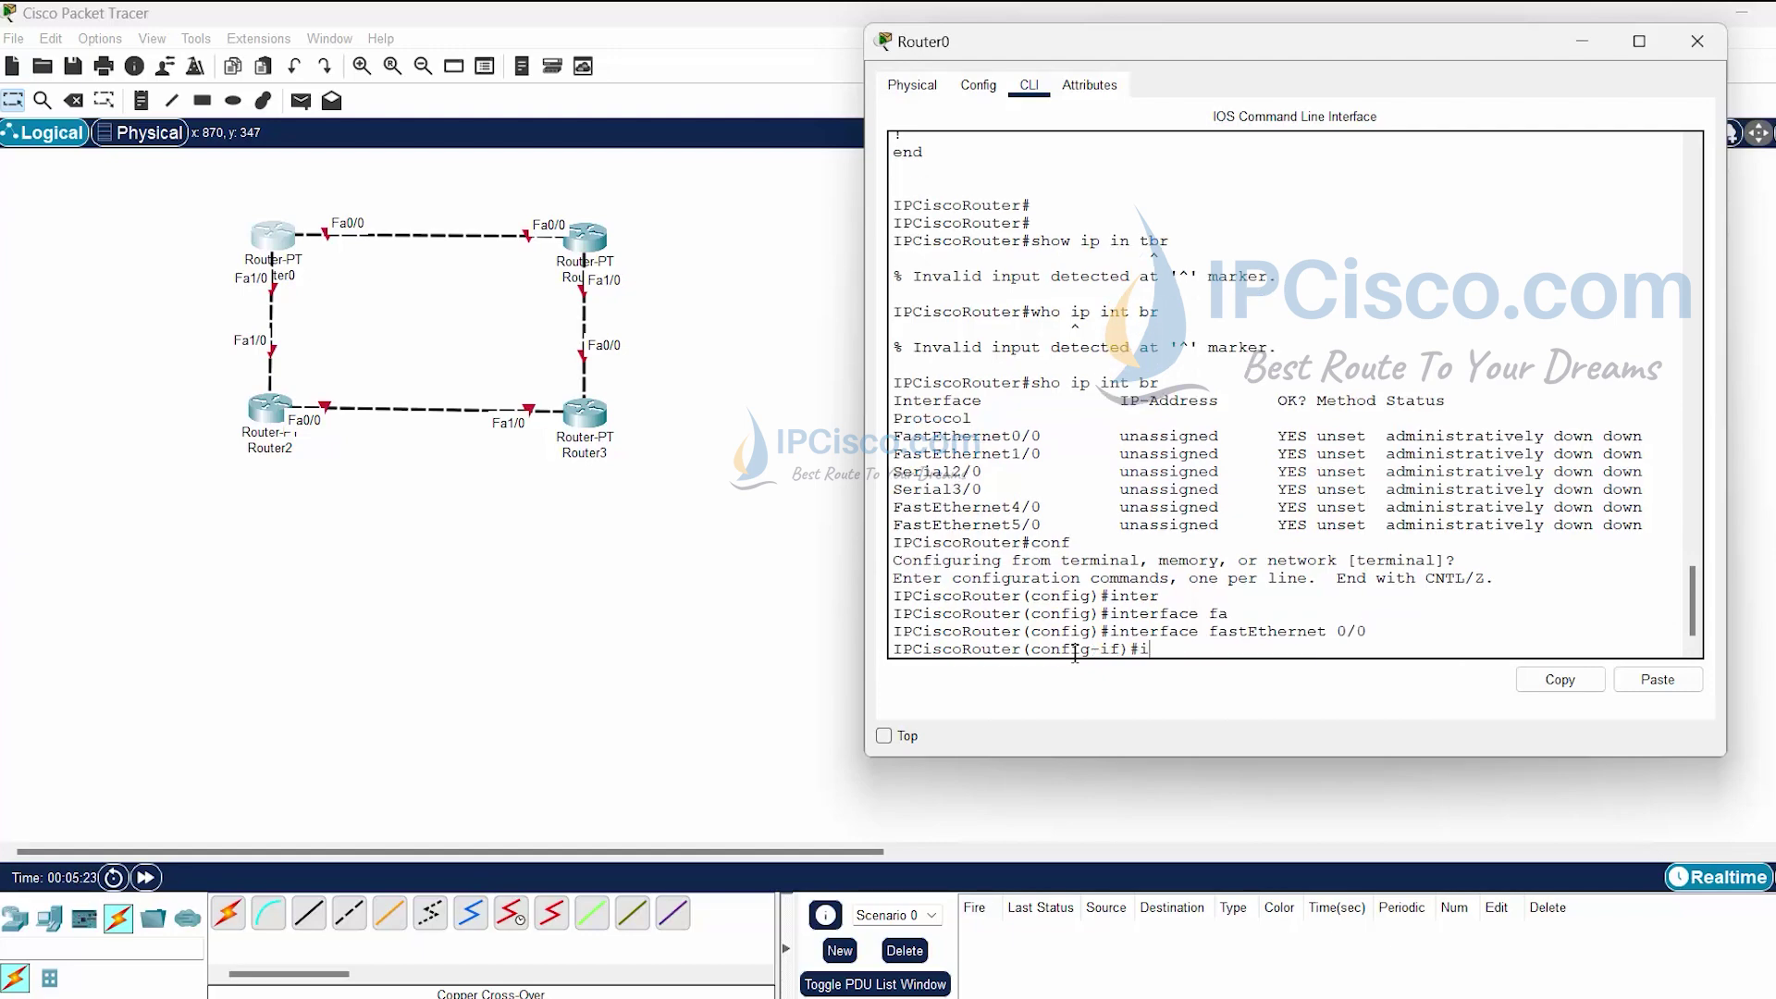
{"action": "type", "text": "p add"}
{"action": "key", "text": "Tab"}
{"action": "type", "text": "10"}
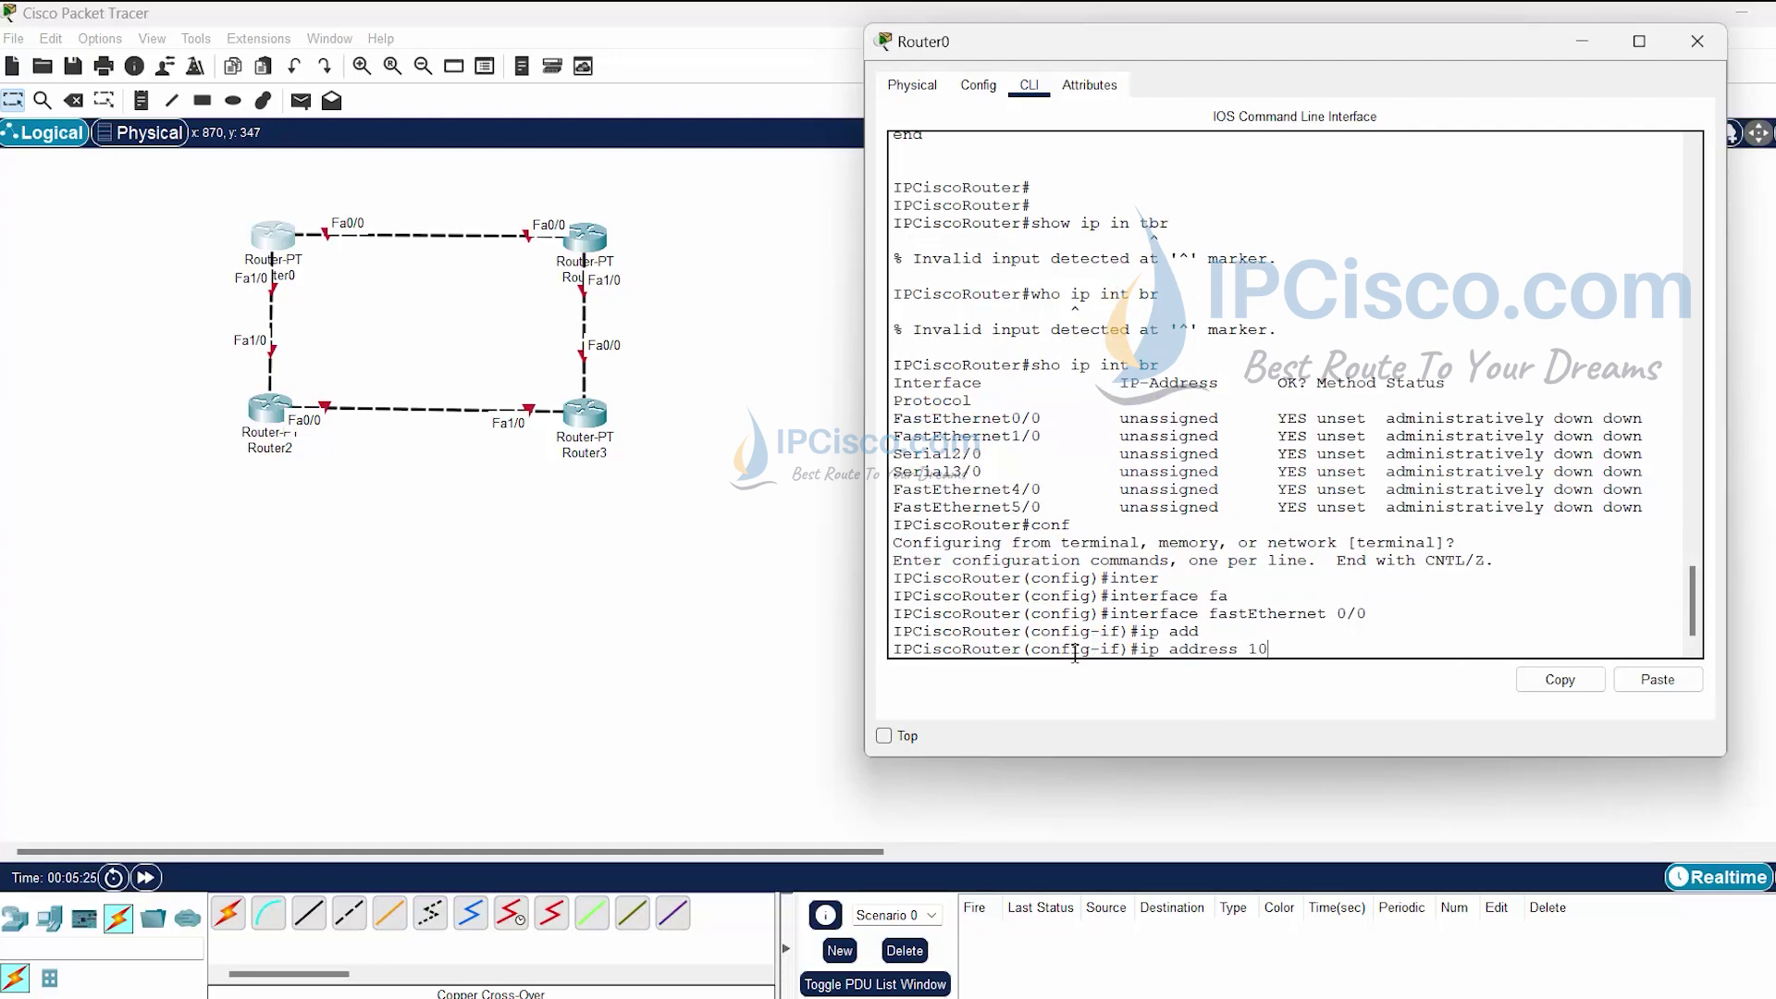
{"action": "type", "text": ".00.0..0"}
{"action": "type", "text": ".1 255.2"}
{"action": "type", "text": "2."}
{"action": "type", "text": "5.255.0"}
{"action": "key", "text": "Return"}
{"action": "key", "text": "Return"}
{"action": "key", "text": "Return"}
Enable Router0's FastEthernet0/0 interface with no shut, correcting the mistyped command.
{"action": "type", "text": "no sh"}
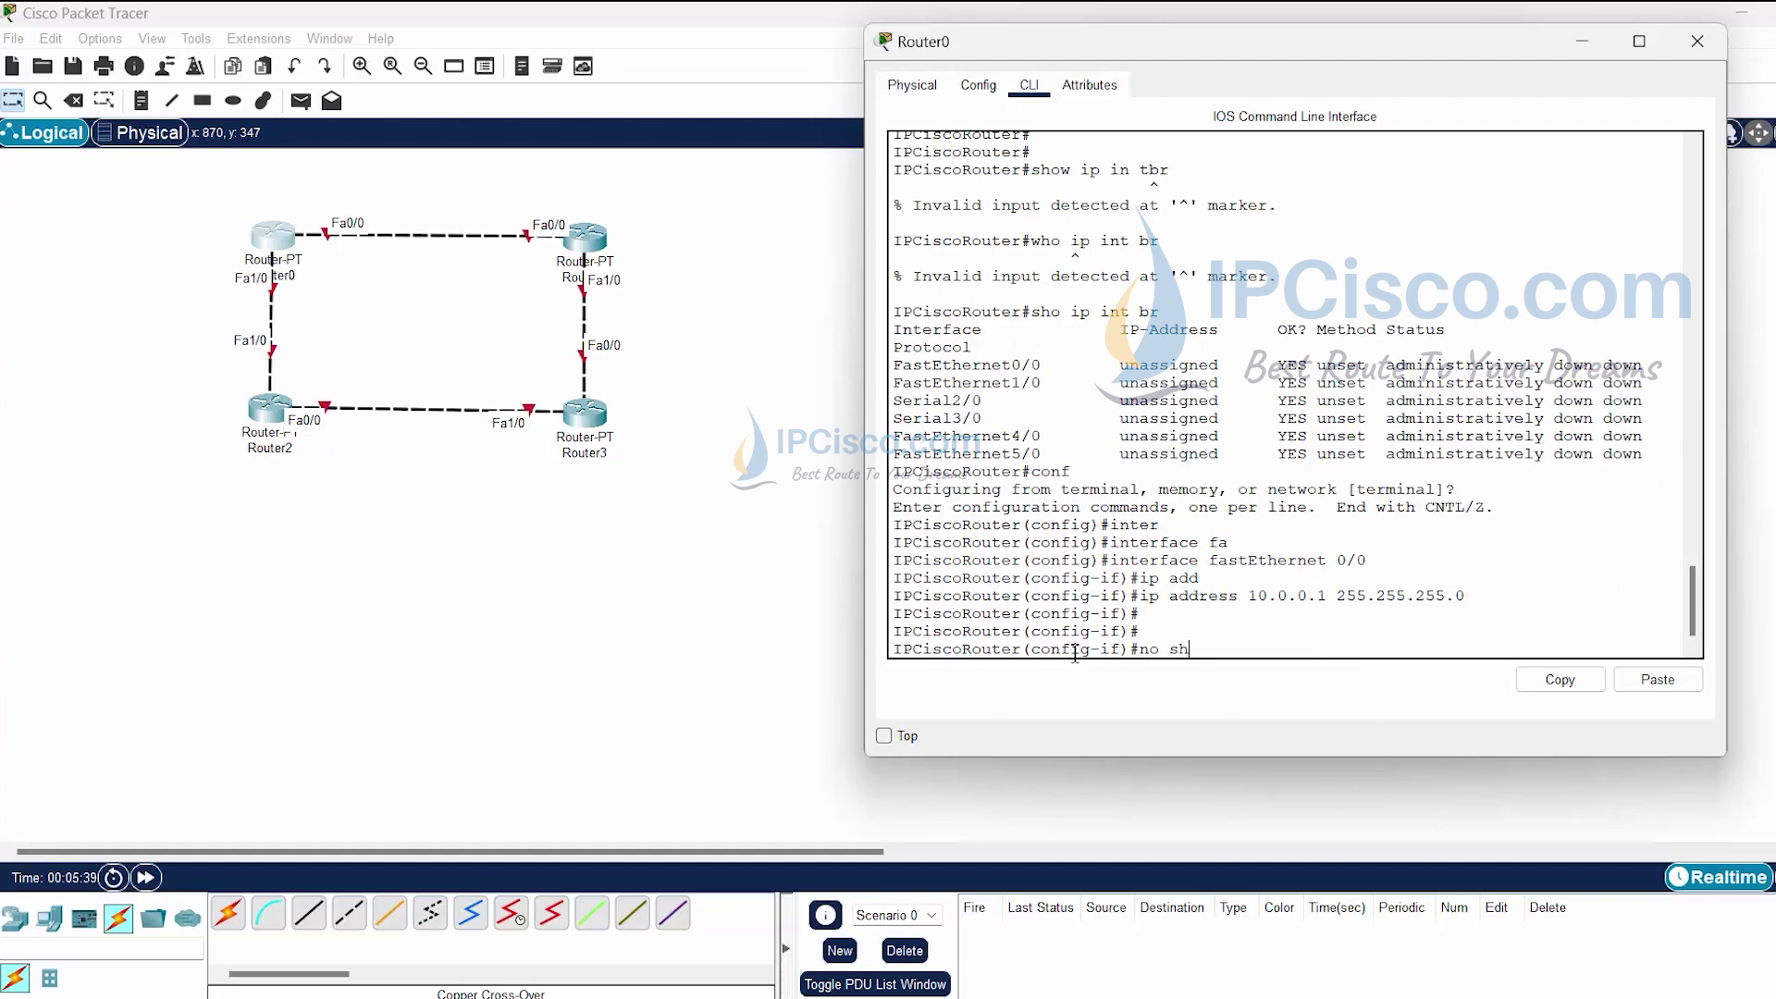
{"action": "type", "text": "t"}
{"action": "key", "text": "Return"}
{"action": "type", "text": "no shut"}
{"action": "key", "text": "Return"}
{"action": "key", "text": "Return"}
{"action": "key", "text": "Return"}
{"action": "key", "text": "Return"}
{"action": "key", "text": "Return"}
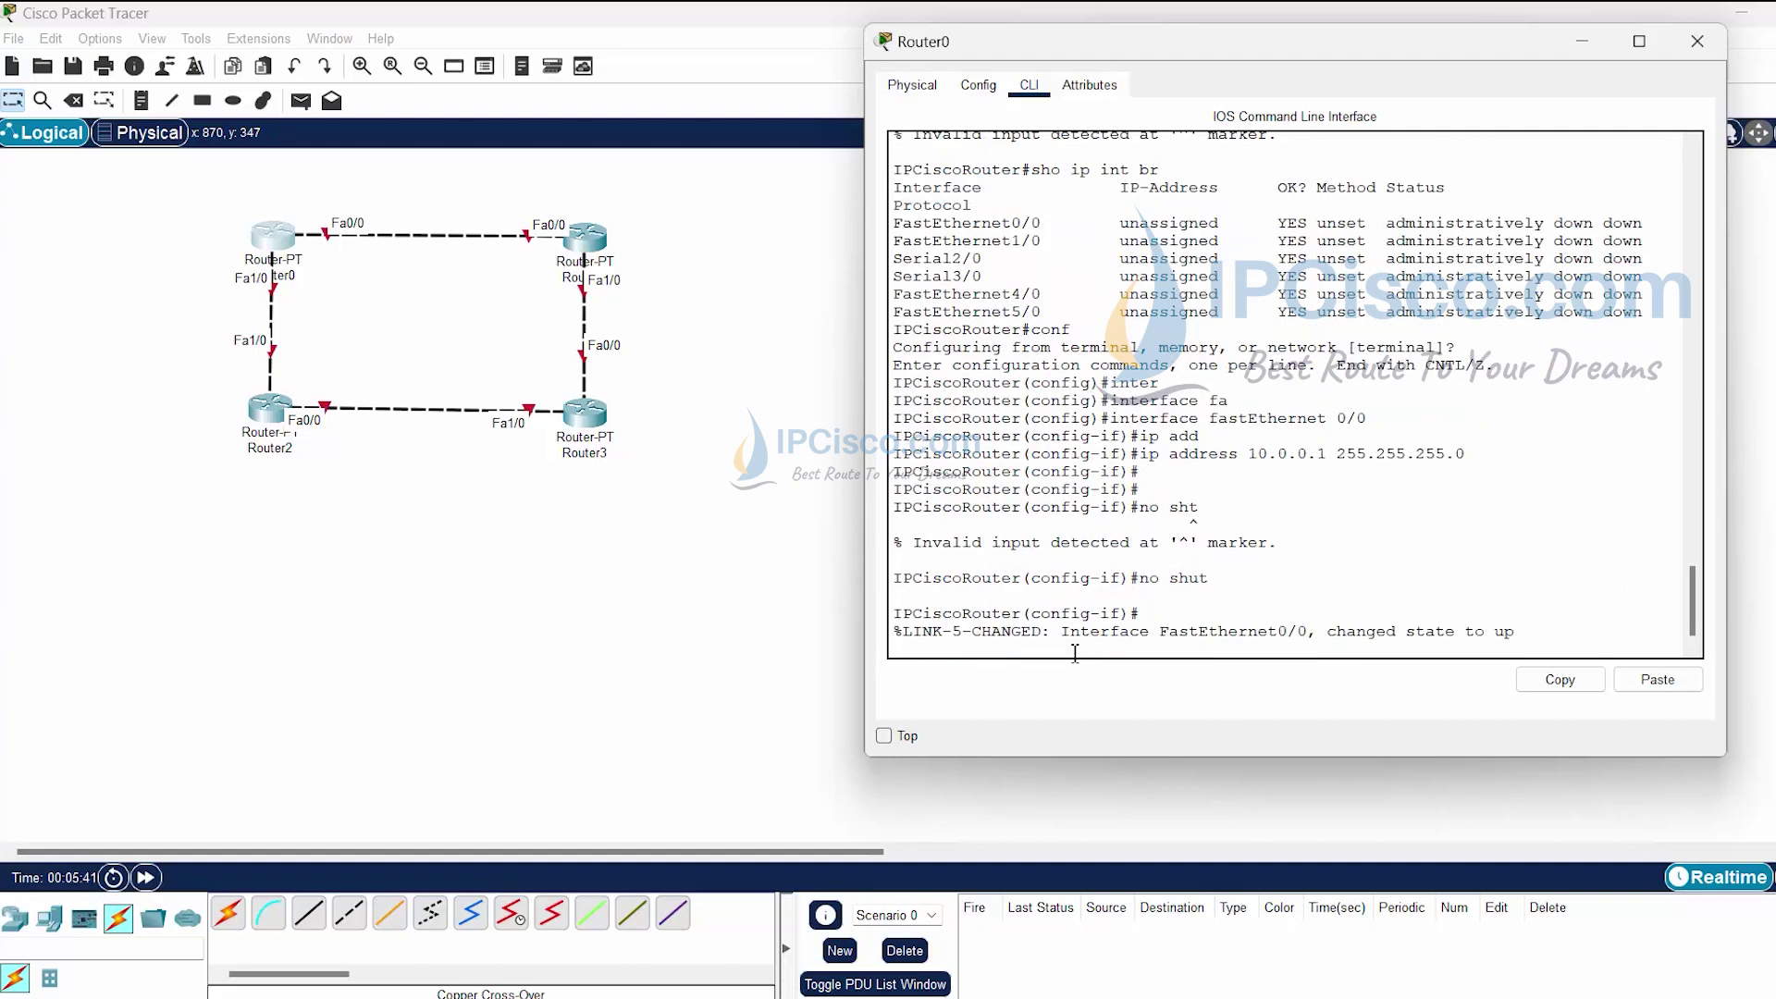
End the interface configuration on Router0 and save it with the wr command.
{"action": "type", "text": "end"}
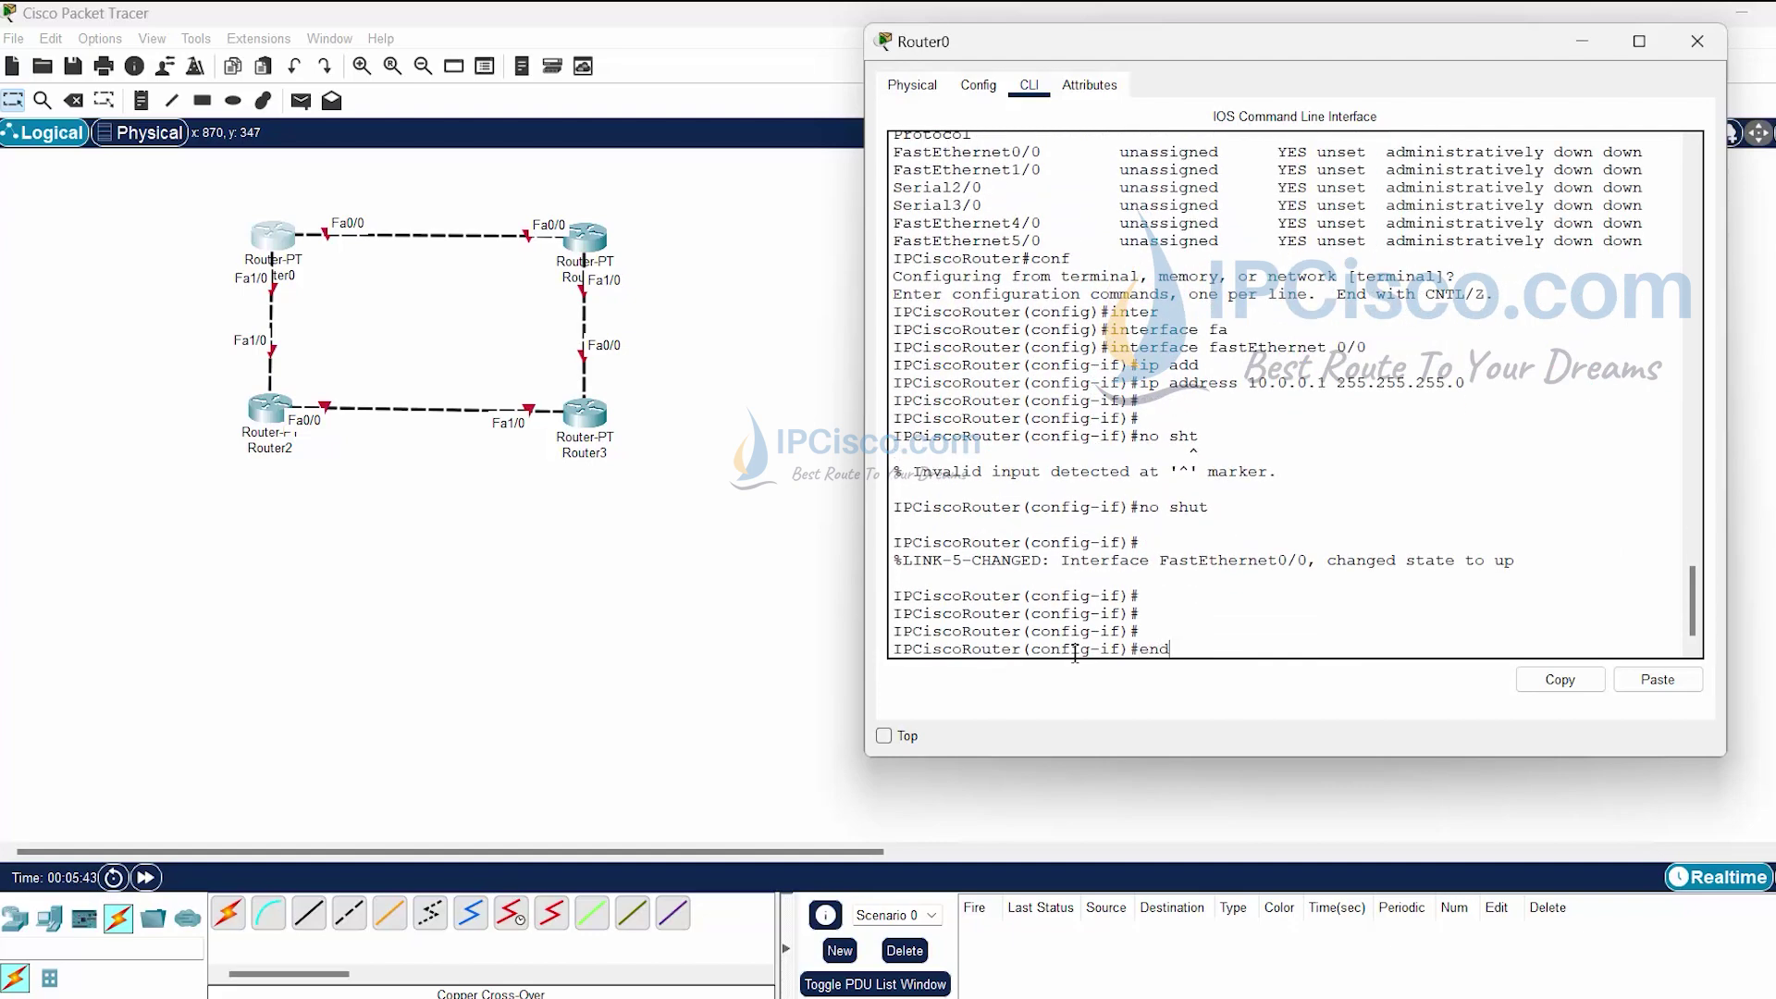
{"action": "key", "text": "Return"}
{"action": "type", "text": "wr"}
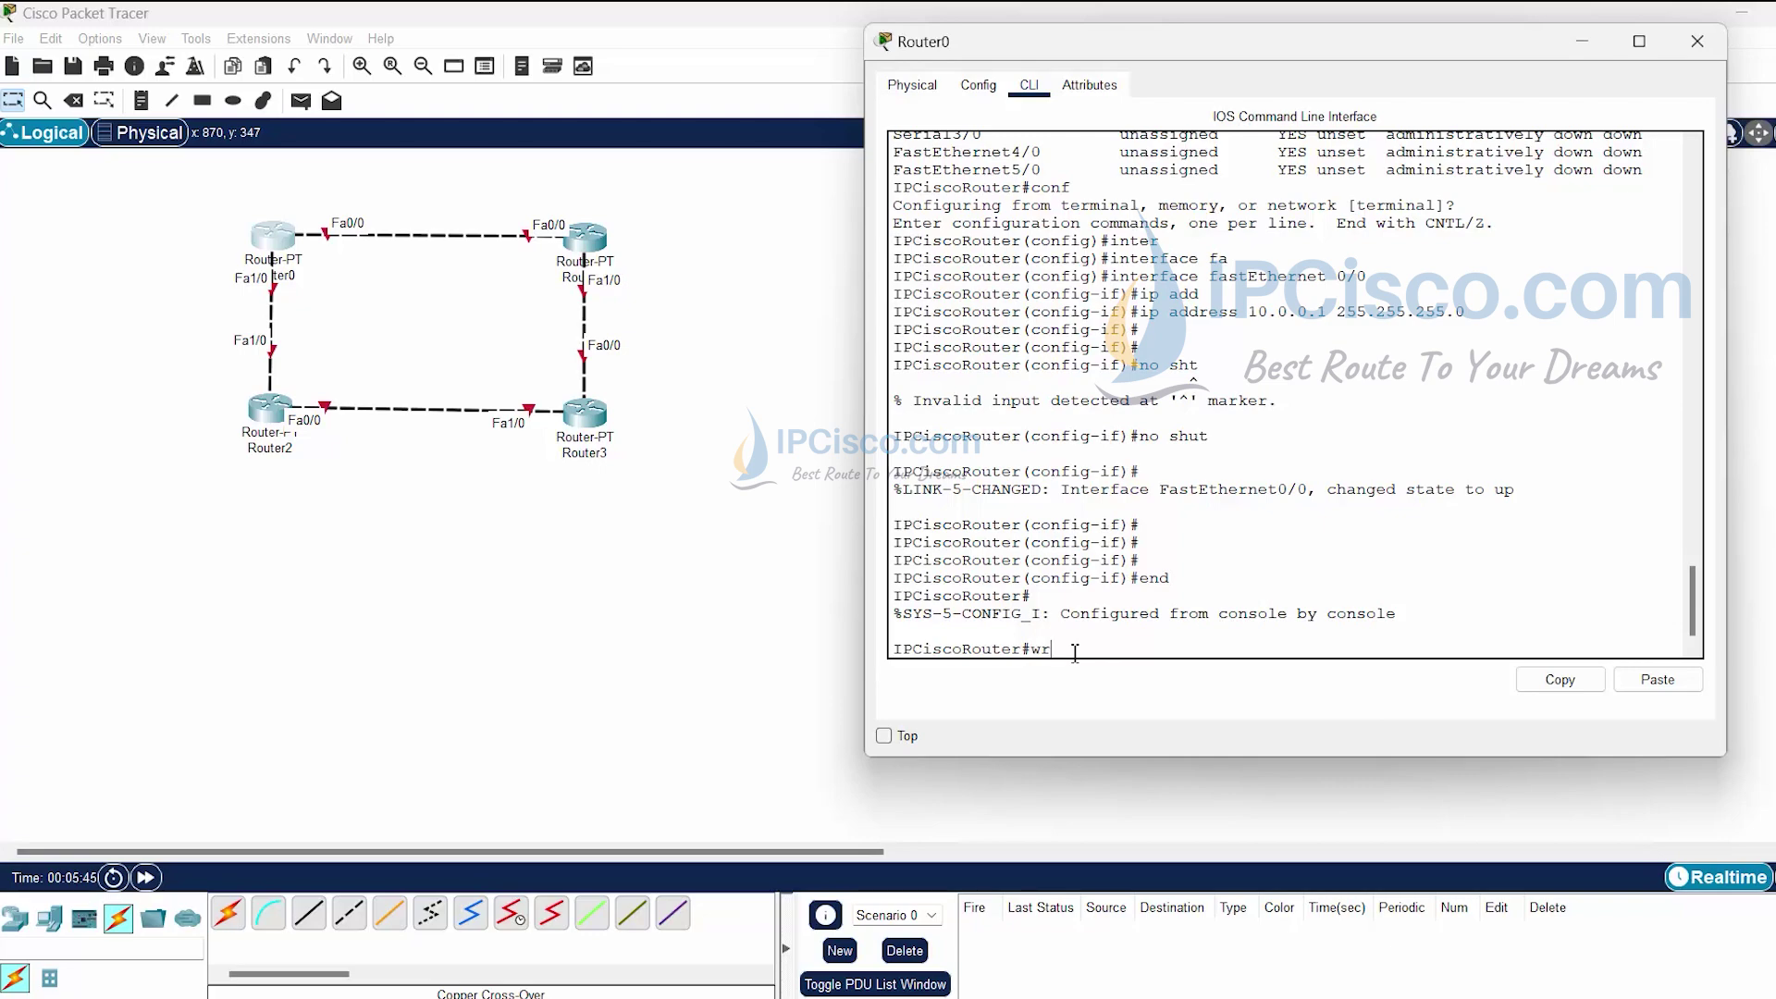
{"action": "key", "text": "Return"}
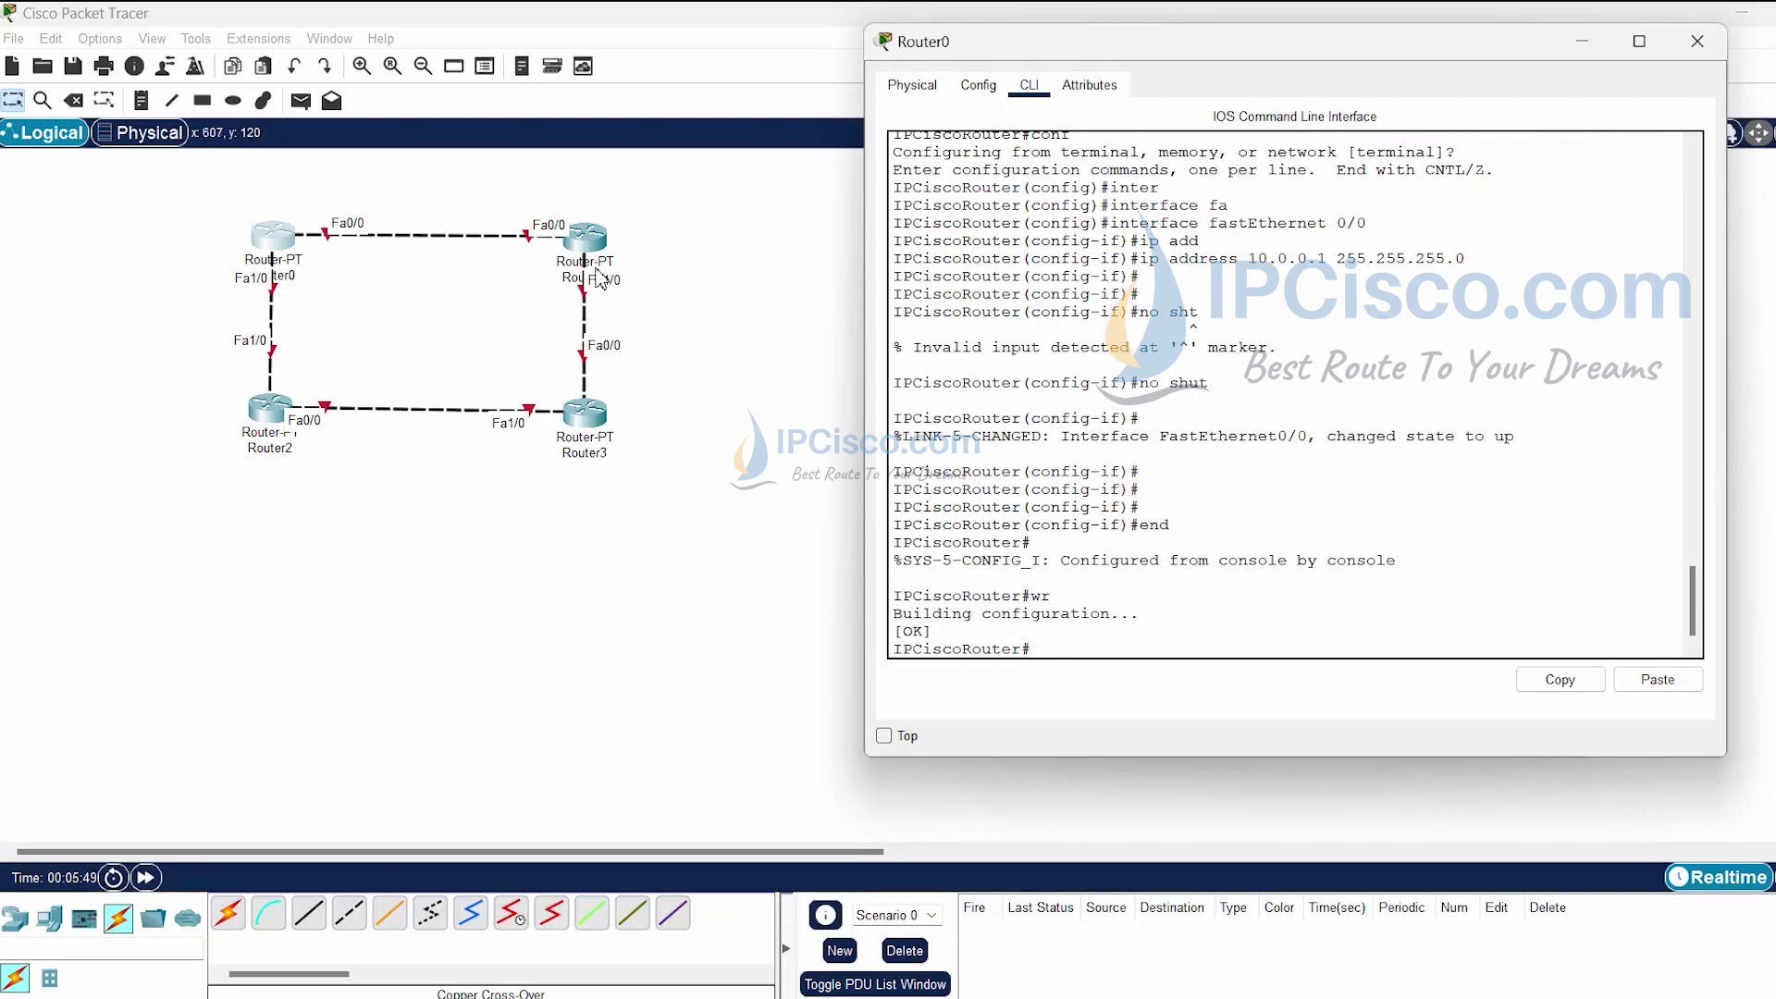
Open Router1 and bring up its command line at the initial configuration dialog question.
{"action": "left_click", "coordinate": [589, 240]}
{"action": "left_click_drag", "start_coordinate": [996, 148], "coordinate": [1173, 85]}
{"action": "left_click", "coordinate": [1073, 123]}
{"action": "left_click", "coordinate": [1226, 462]}
{"action": "key", "text": "Return"}
{"action": "key", "text": "Return"}
{"action": "key", "text": "Return"}
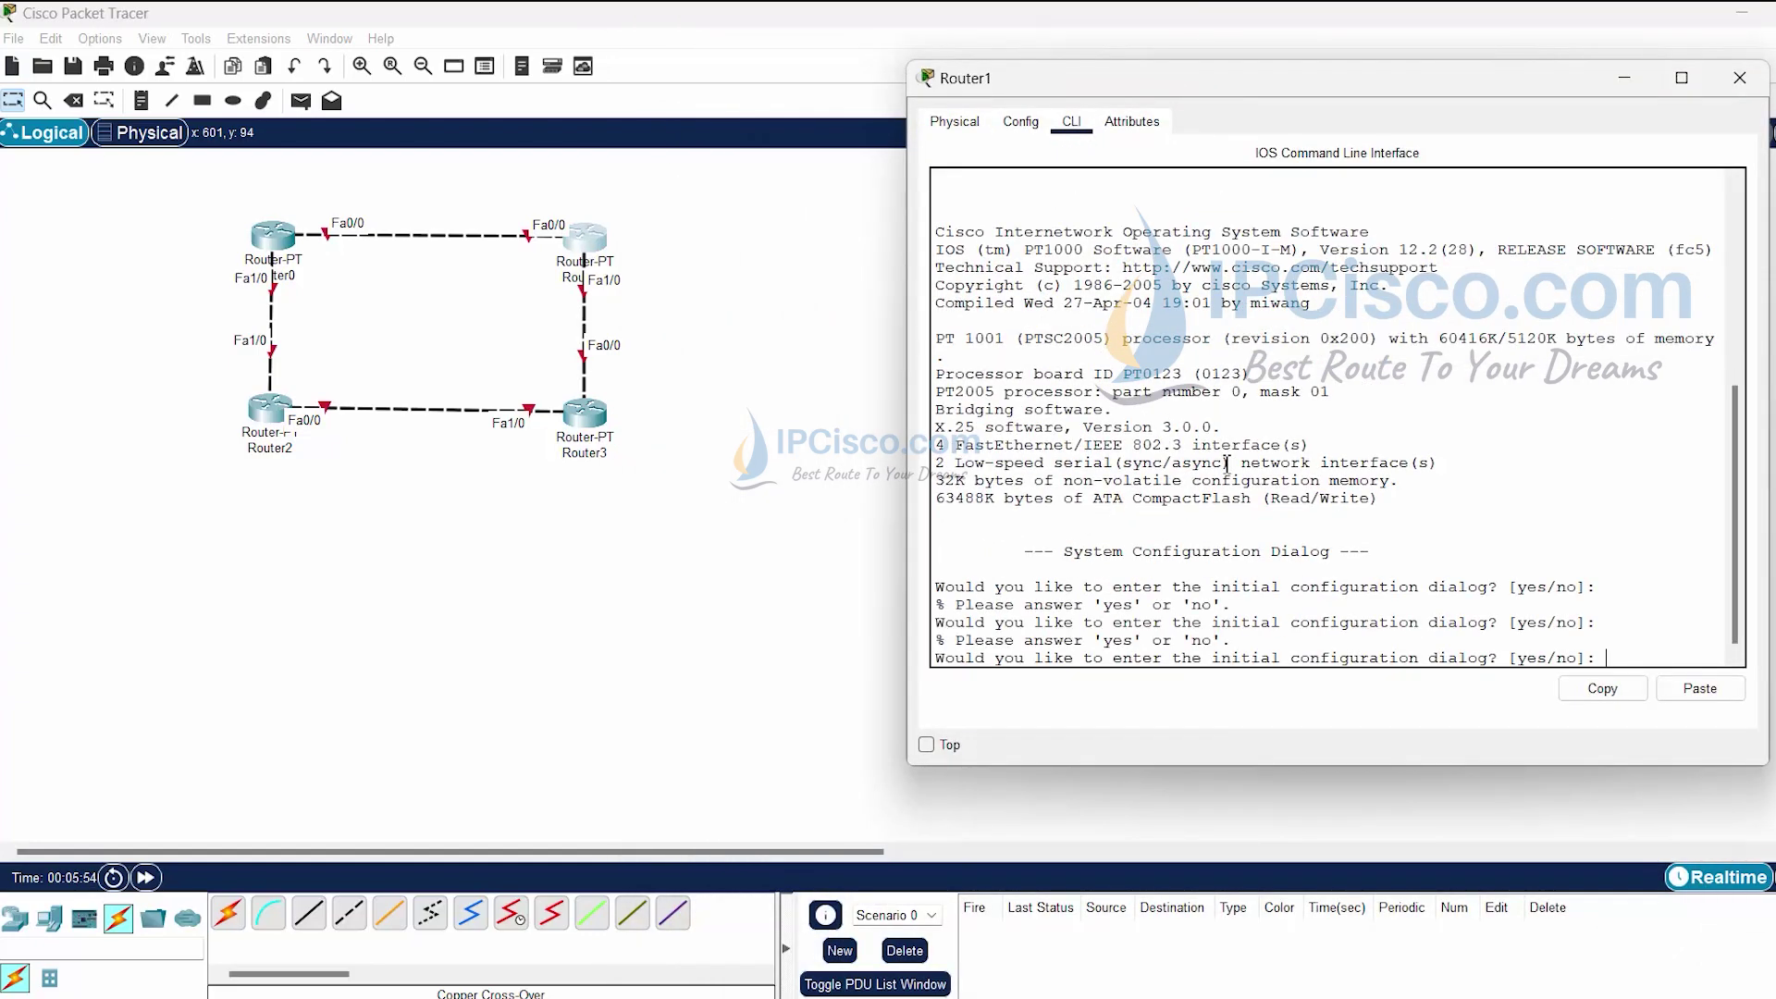
Answer no to Router1's initial configuration dialog and enter privileged mode with en.
{"action": "type", "text": "no"}
{"action": "key", "text": "Return"}
{"action": "key", "text": "Return"}
{"action": "key", "text": "Return"}
{"action": "key", "text": "Return"}
{"action": "type", "text": "en"}
{"action": "key", "text": "Return"}
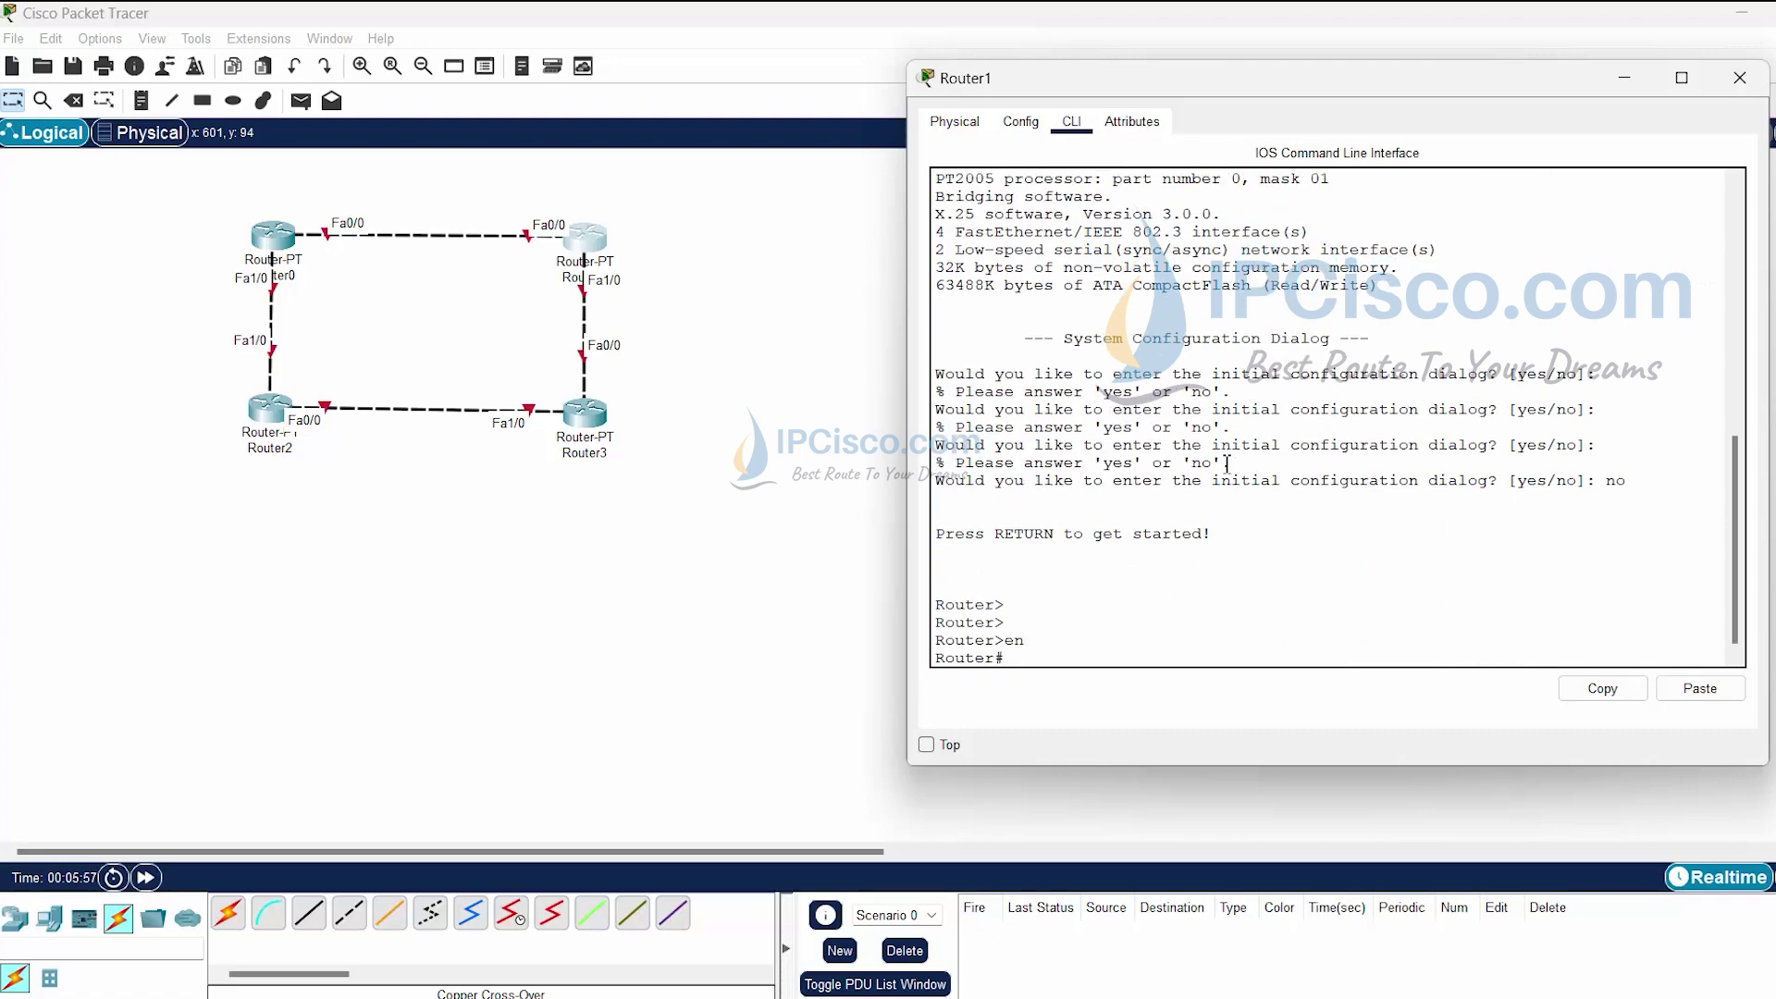
Enter configuration mode on Router1 with conf t and open interface fastEthernet 0/0.
{"action": "type", "text": "conf t"}
{"action": "key", "text": "Return"}
{"action": "type", "text": "ig)#i"}
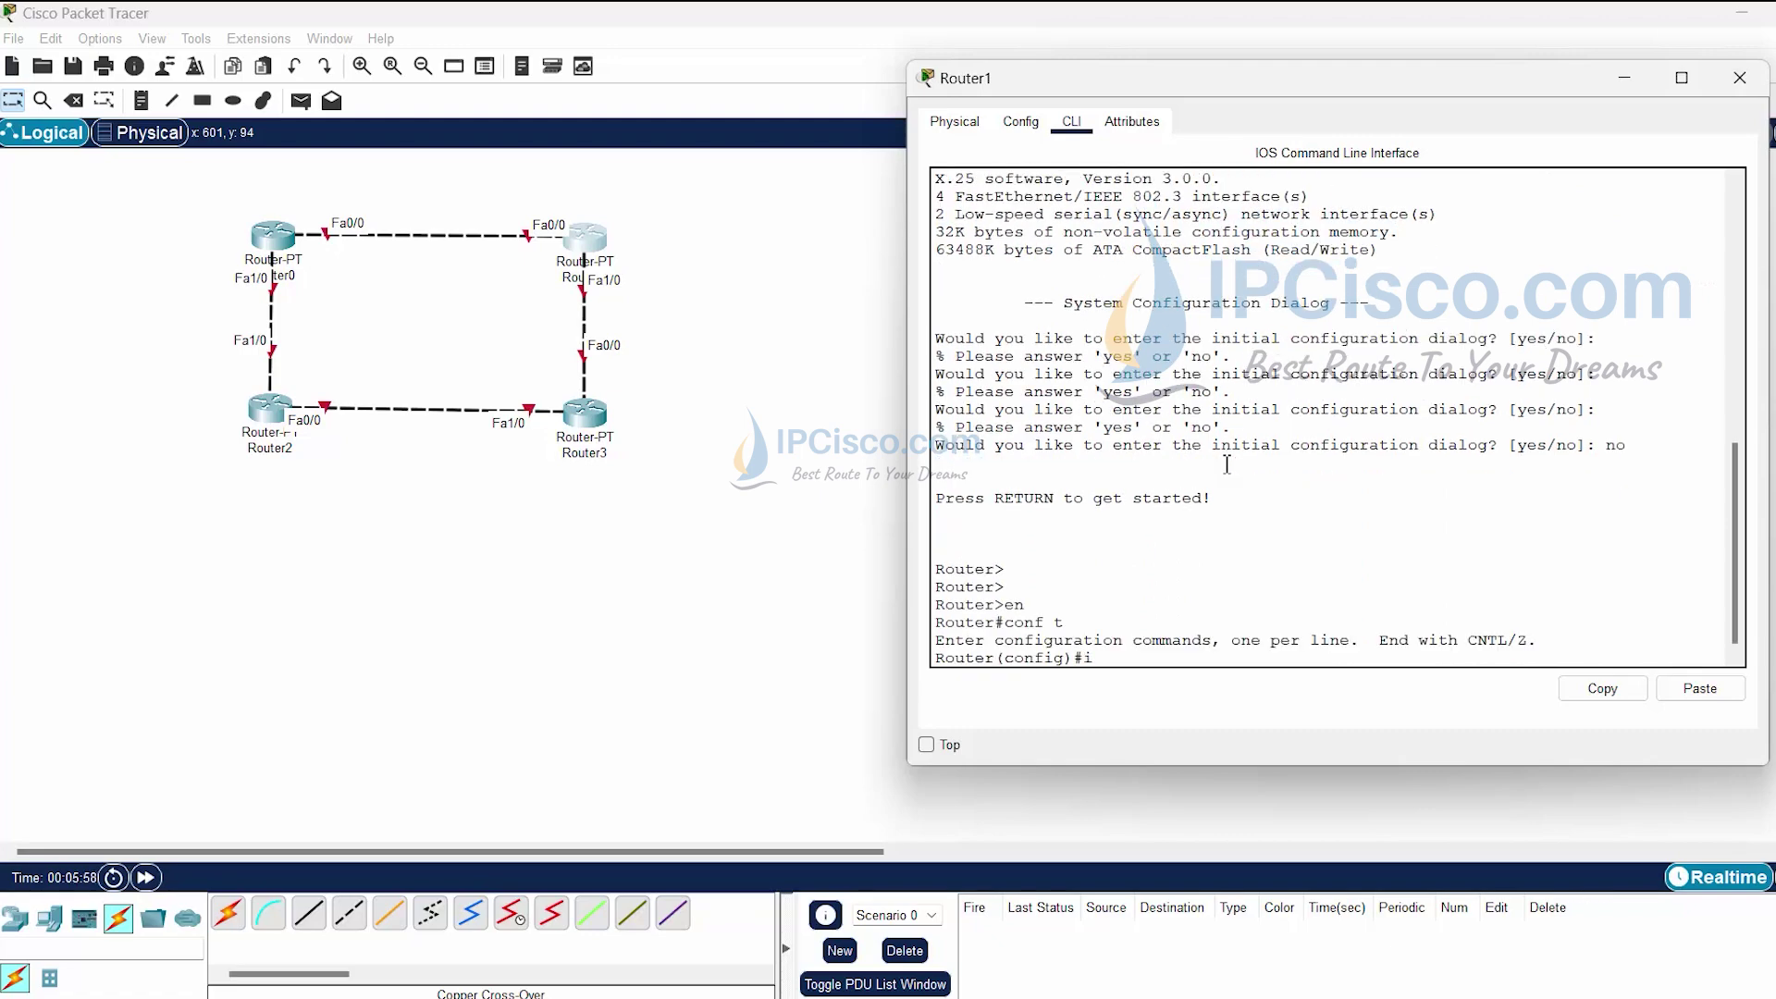
{"action": "type", "text": "nter"}
{"action": "key", "text": "Tab"}
{"action": "type", "text": "fa"}
{"action": "key", "text": "Tab"}
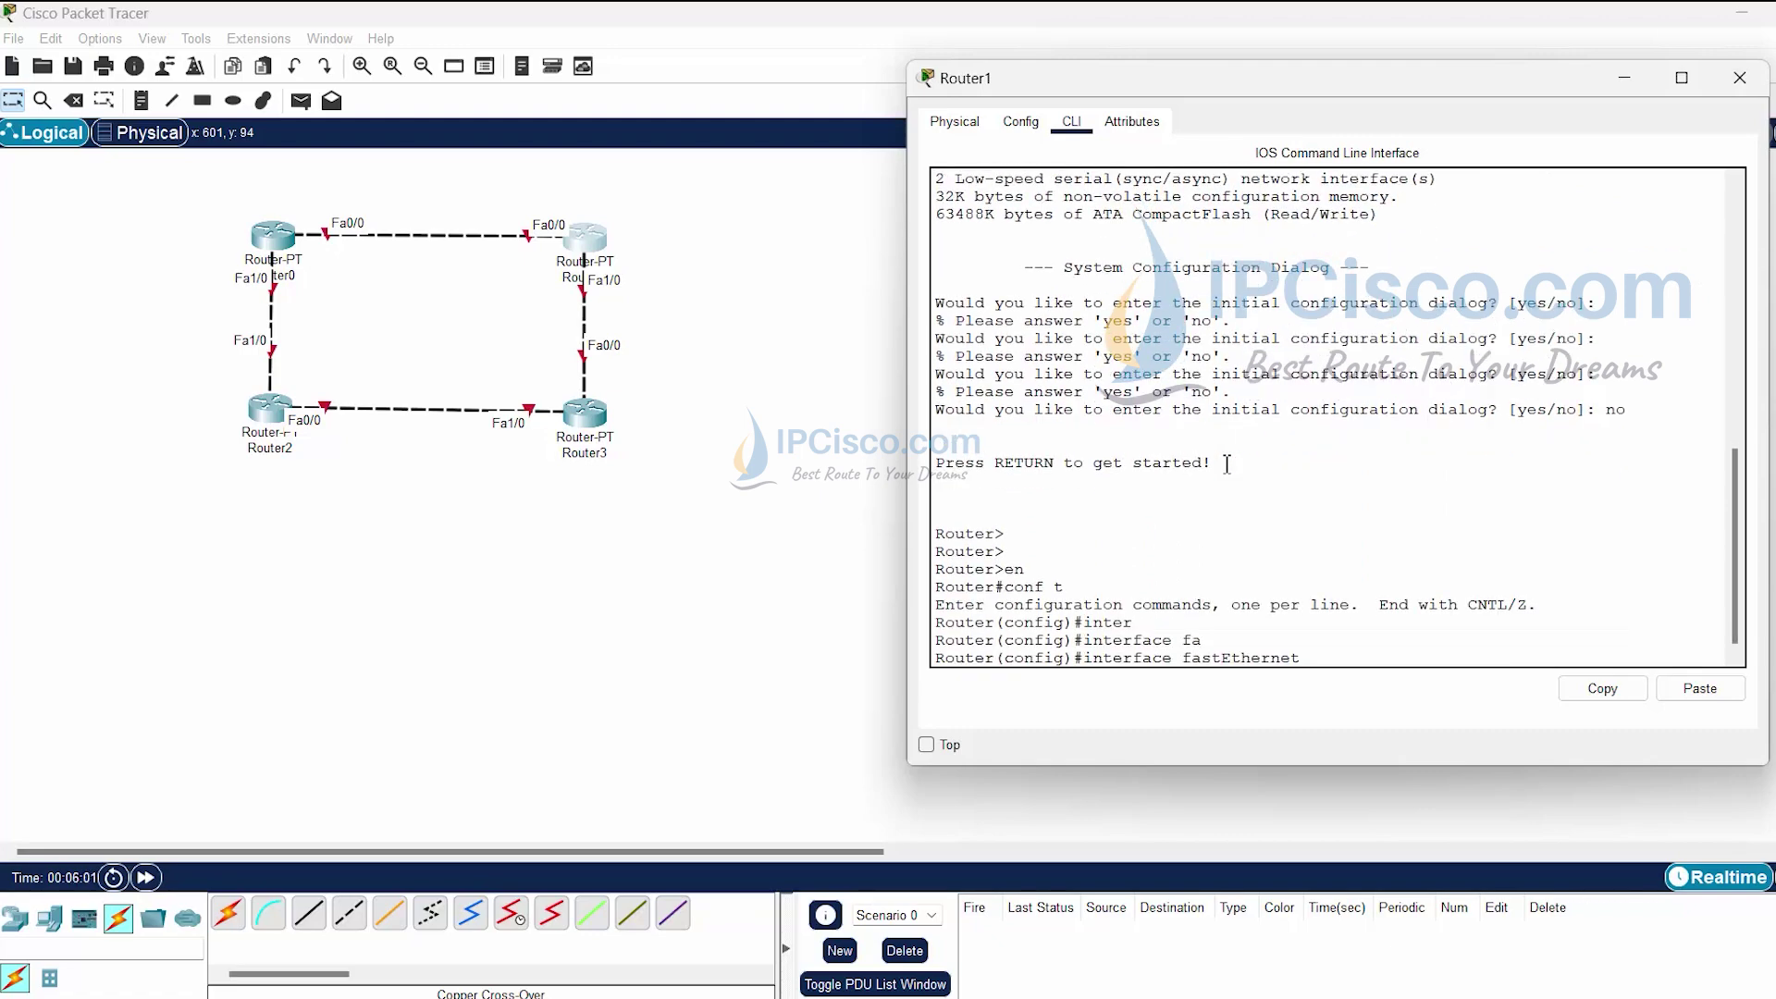
{"action": "type", "text": "0/0"}
{"action": "key", "text": "Return"}
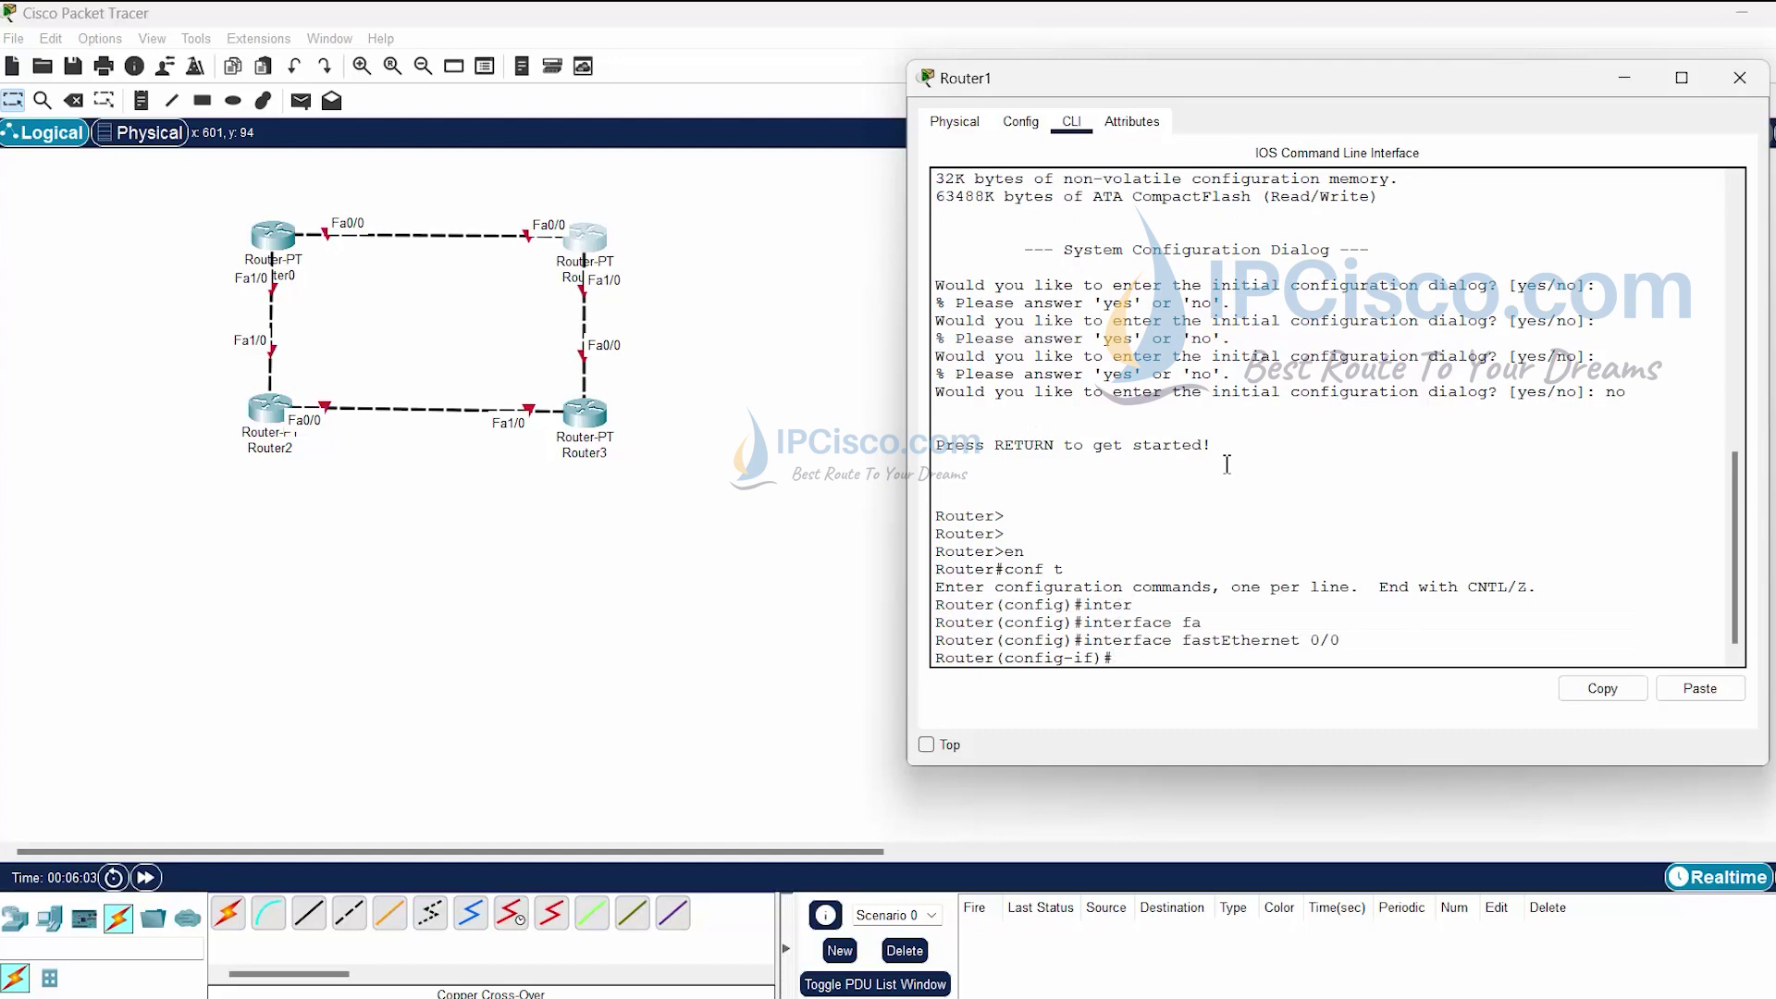
Assign IP address 10.0.0.2 with mask 255.255.255.0 to Router1's FastEthernet0/0 interface.
{"action": "type", "text": "ip add"}
{"action": "key", "text": "Tab"}
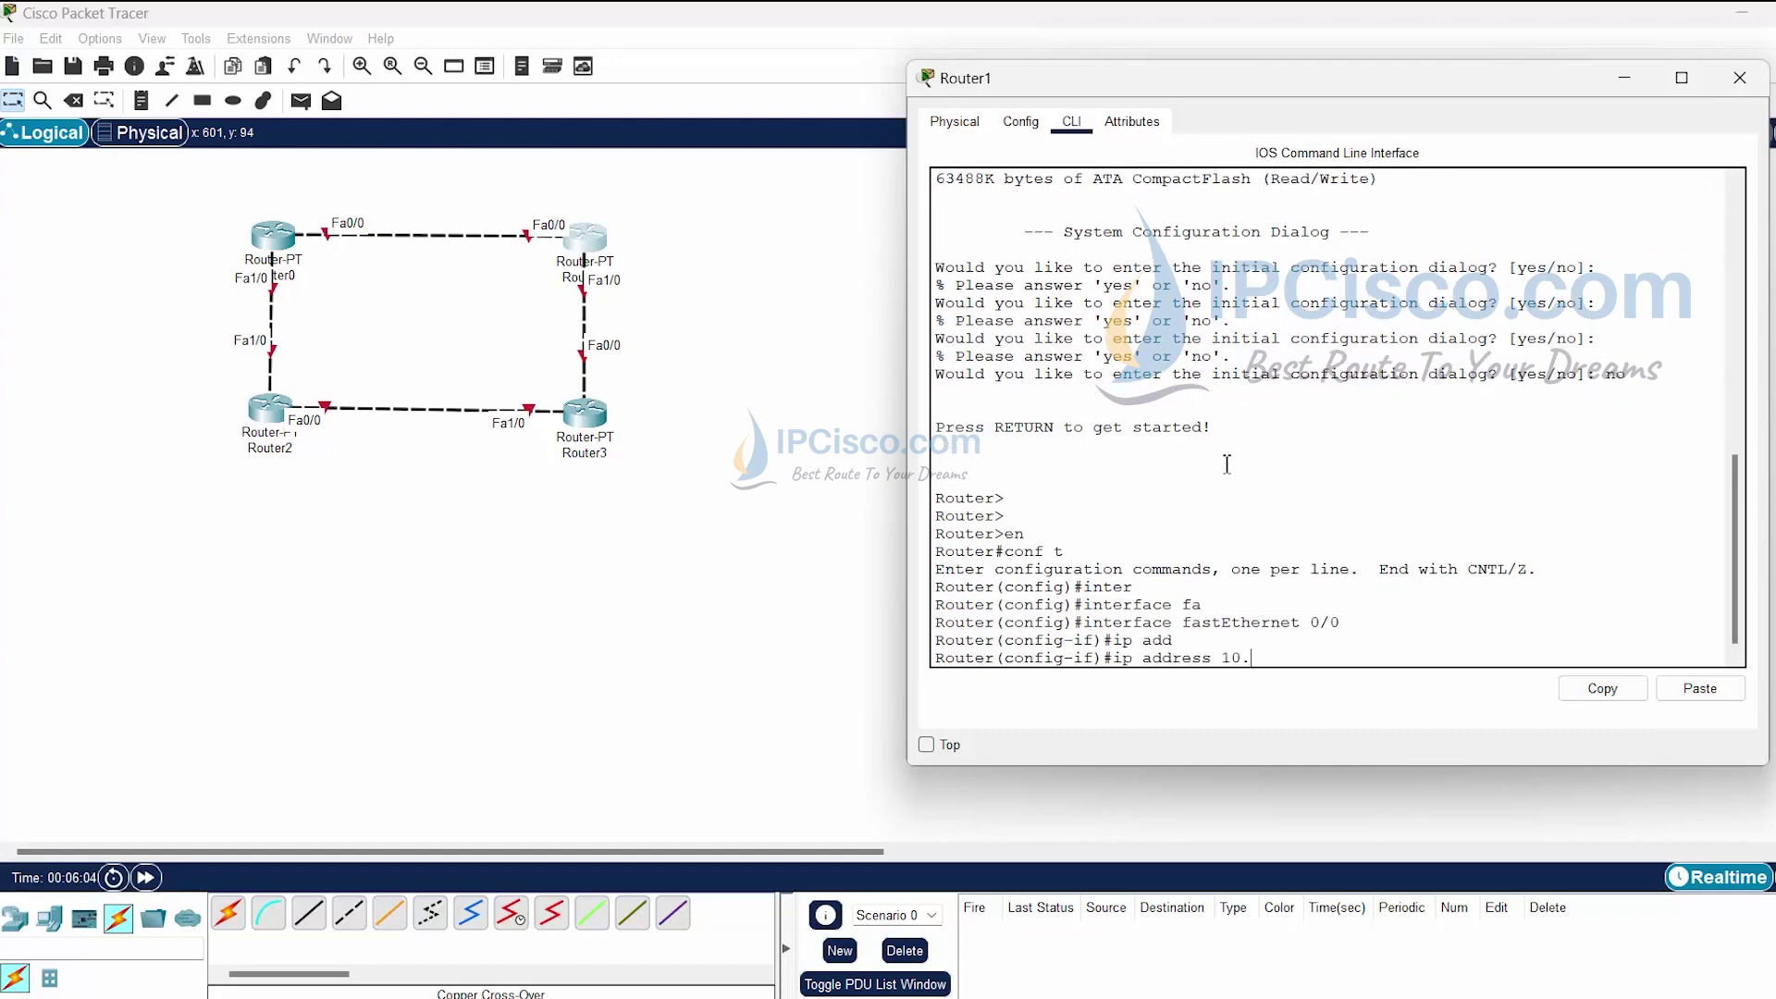
{"action": "type", "text": "10.0.0.2 255.255.255.0"}
{"action": "key", "text": "Return"}
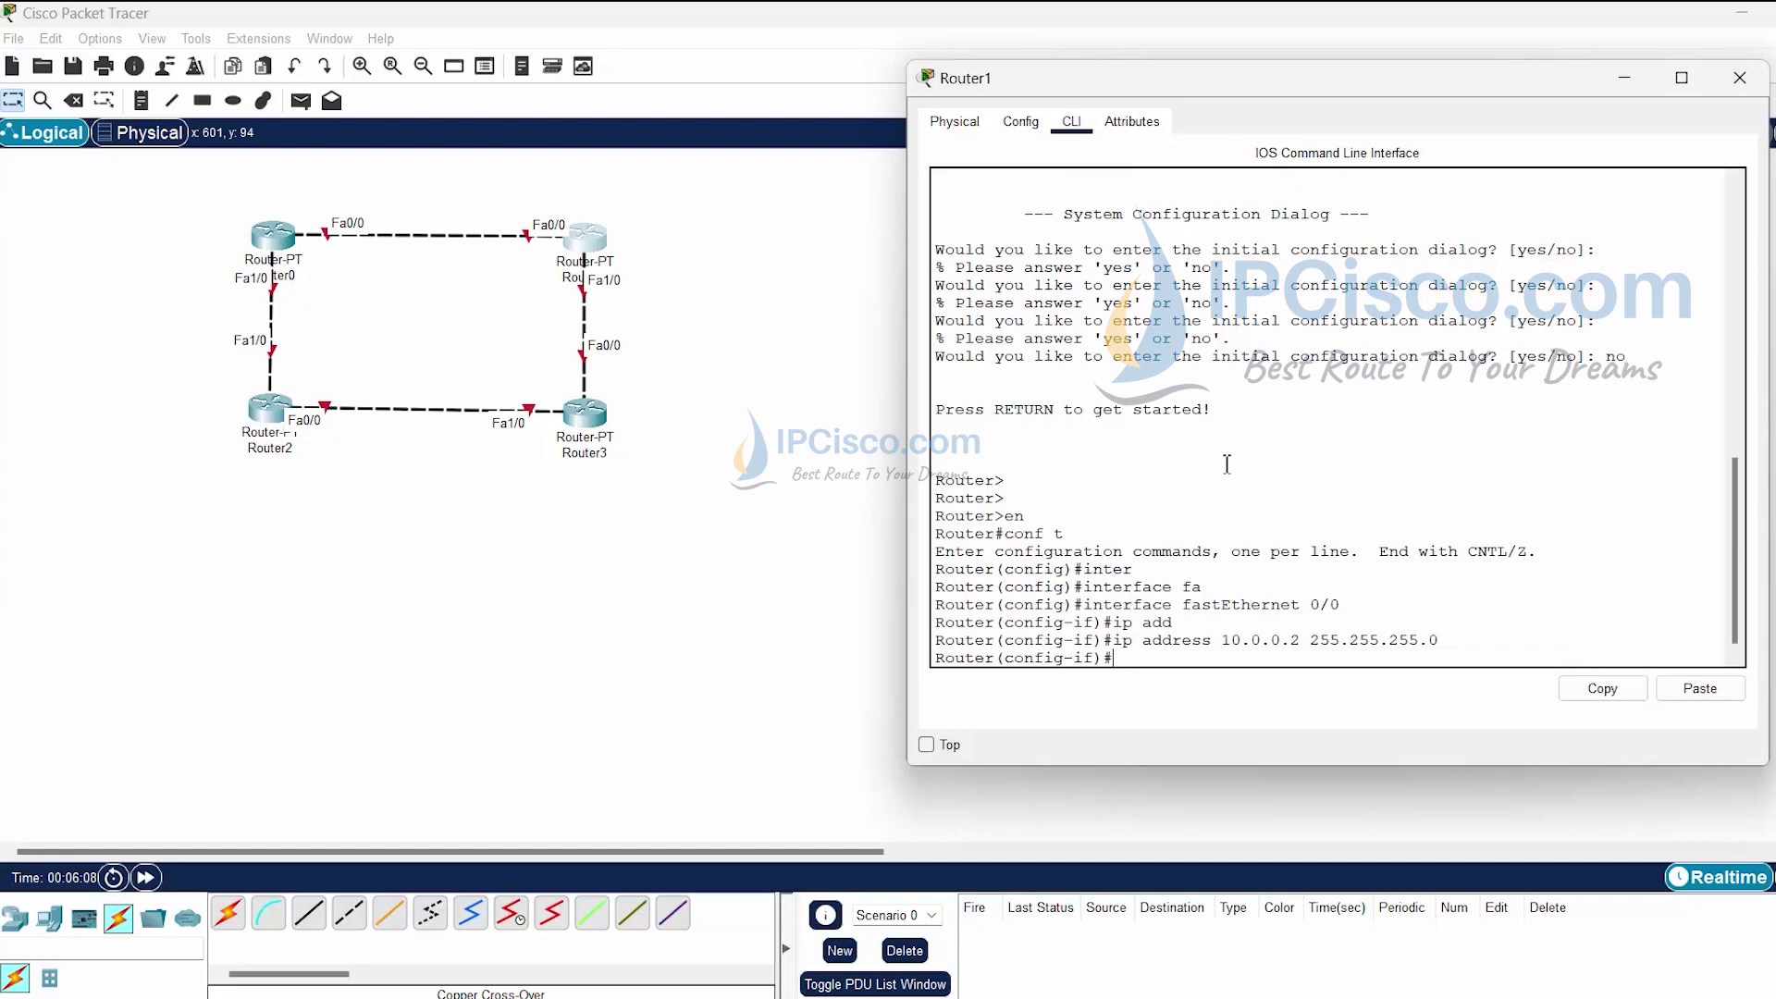
{"action": "key", "text": "Return"}
Enable Router1's FastEthernet0/0 interface with the no shutdown command.
{"action": "type", "text": "no"}
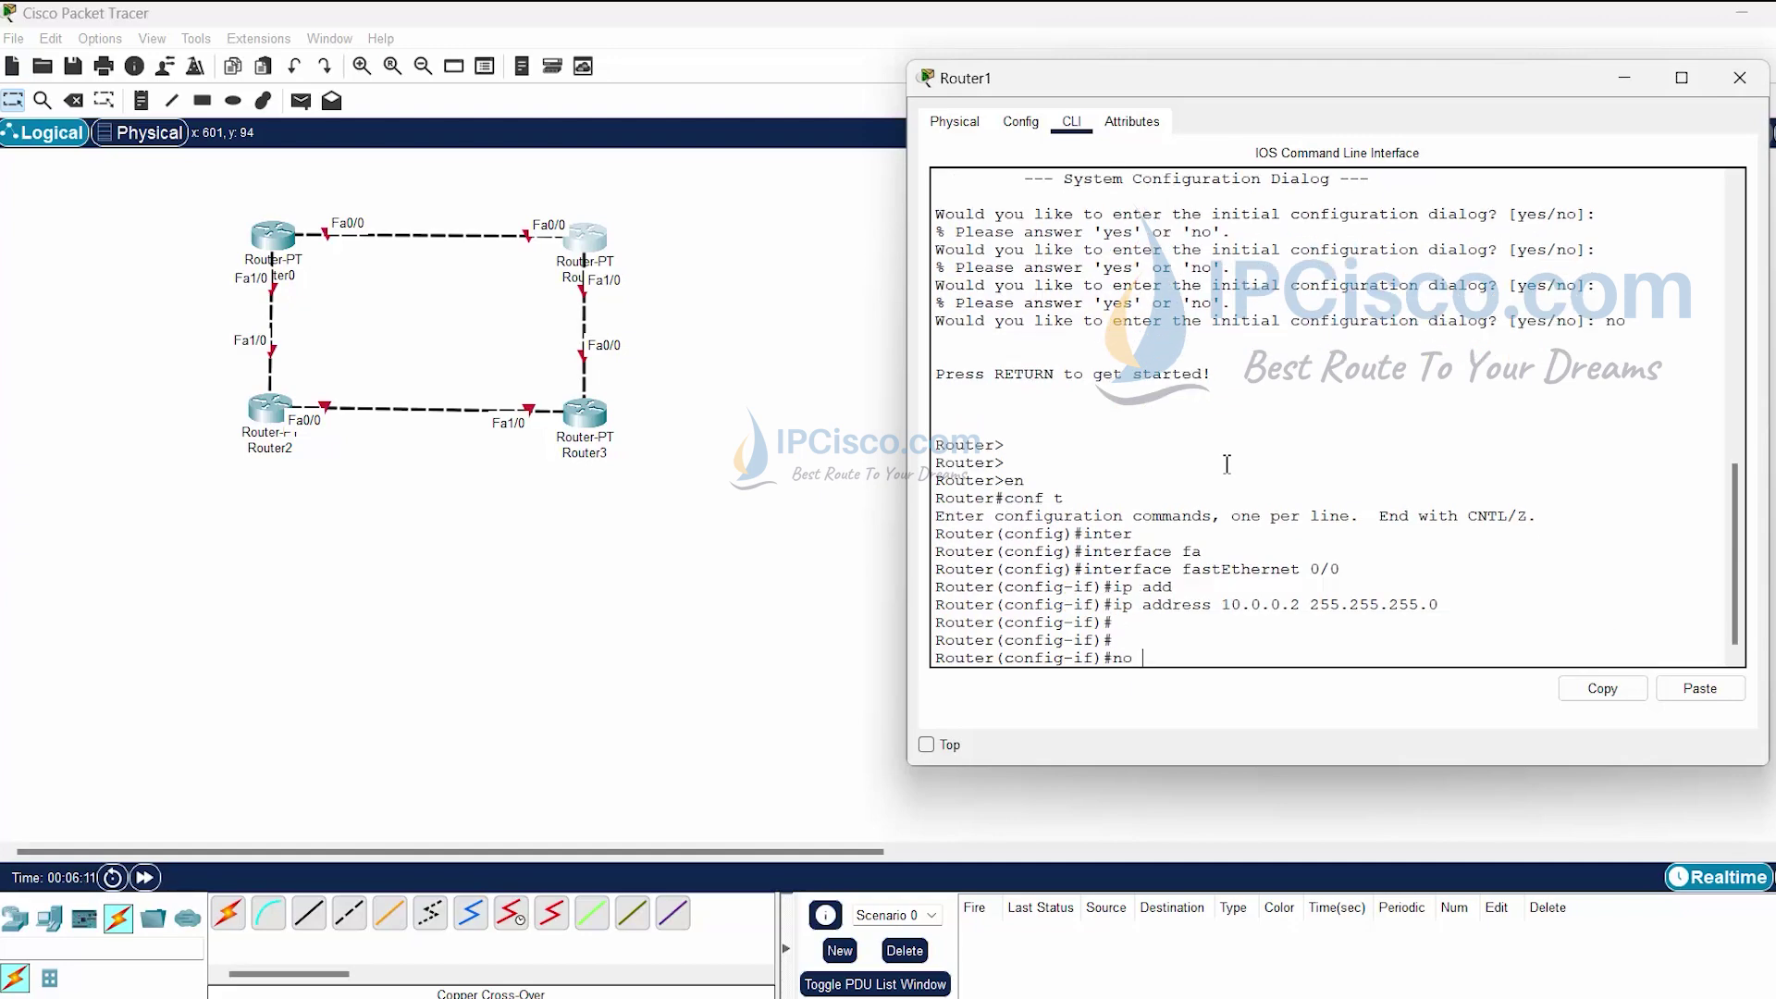
{"action": "left_click", "coordinate": [1159, 649]}
{"action": "type", "text": "hu"}
{"action": "key", "text": "Tab"}
{"action": "key", "text": "Return"}
{"action": "key", "text": "Return"}
{"action": "key", "text": "Return"}
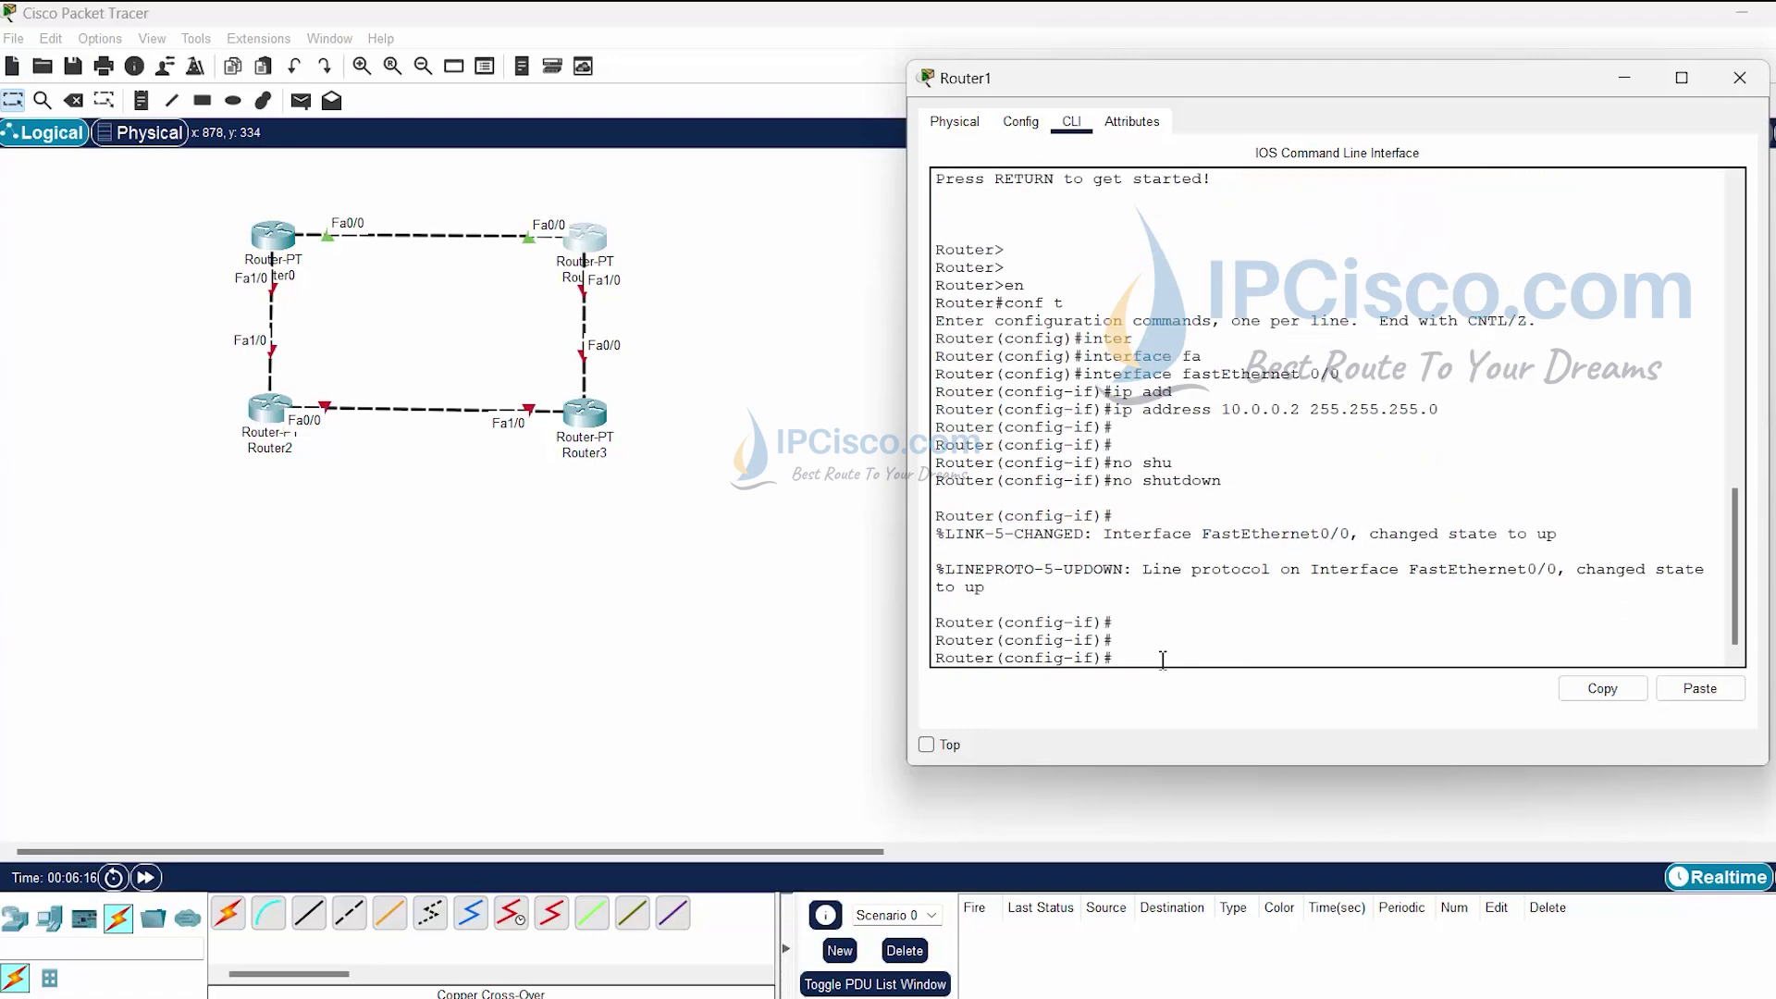
End the interface configuration on Router1 and save it with the wr command.
{"action": "type", "text": "end"}
{"action": "key", "text": "Return"}
{"action": "type", "text": "wr"}
{"action": "key", "text": "Return"}
{"action": "key", "text": "Return"}
{"action": "key", "text": "Return"}
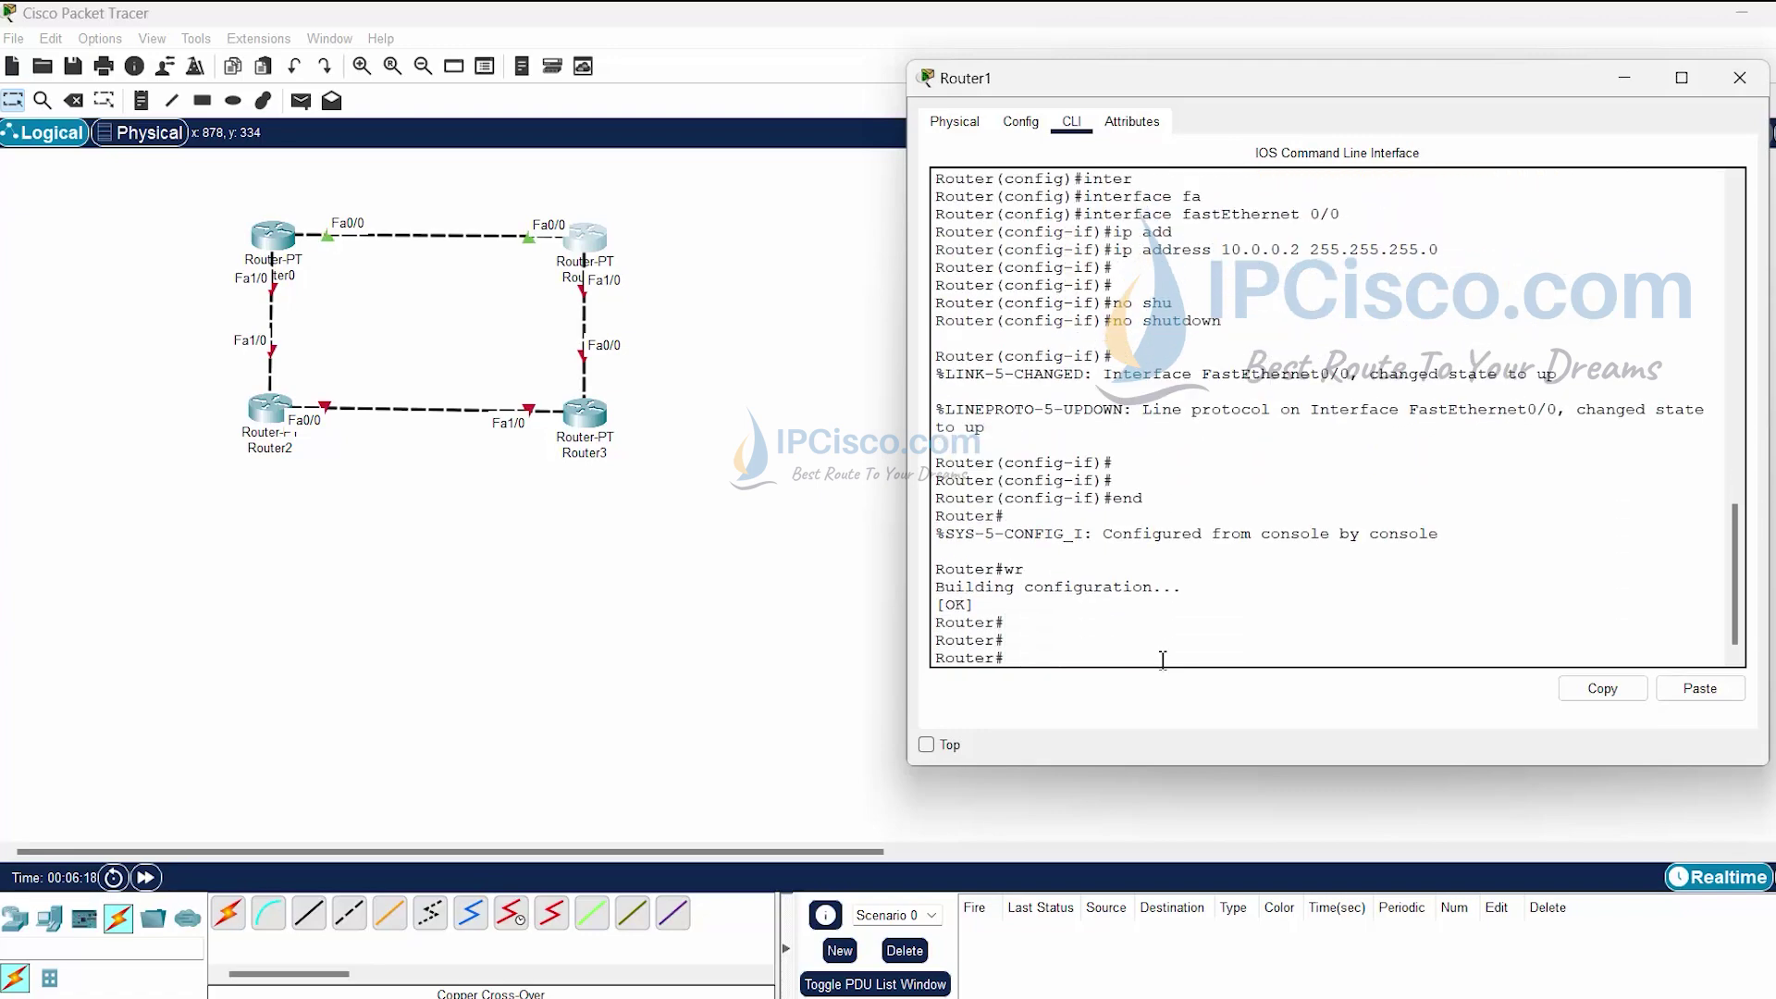
Display Router1's interface summary with show ip int br and check the FastEthernet0/0 line.
{"action": "type", "text": "show ip int br"}
{"action": "key", "text": "Return"}
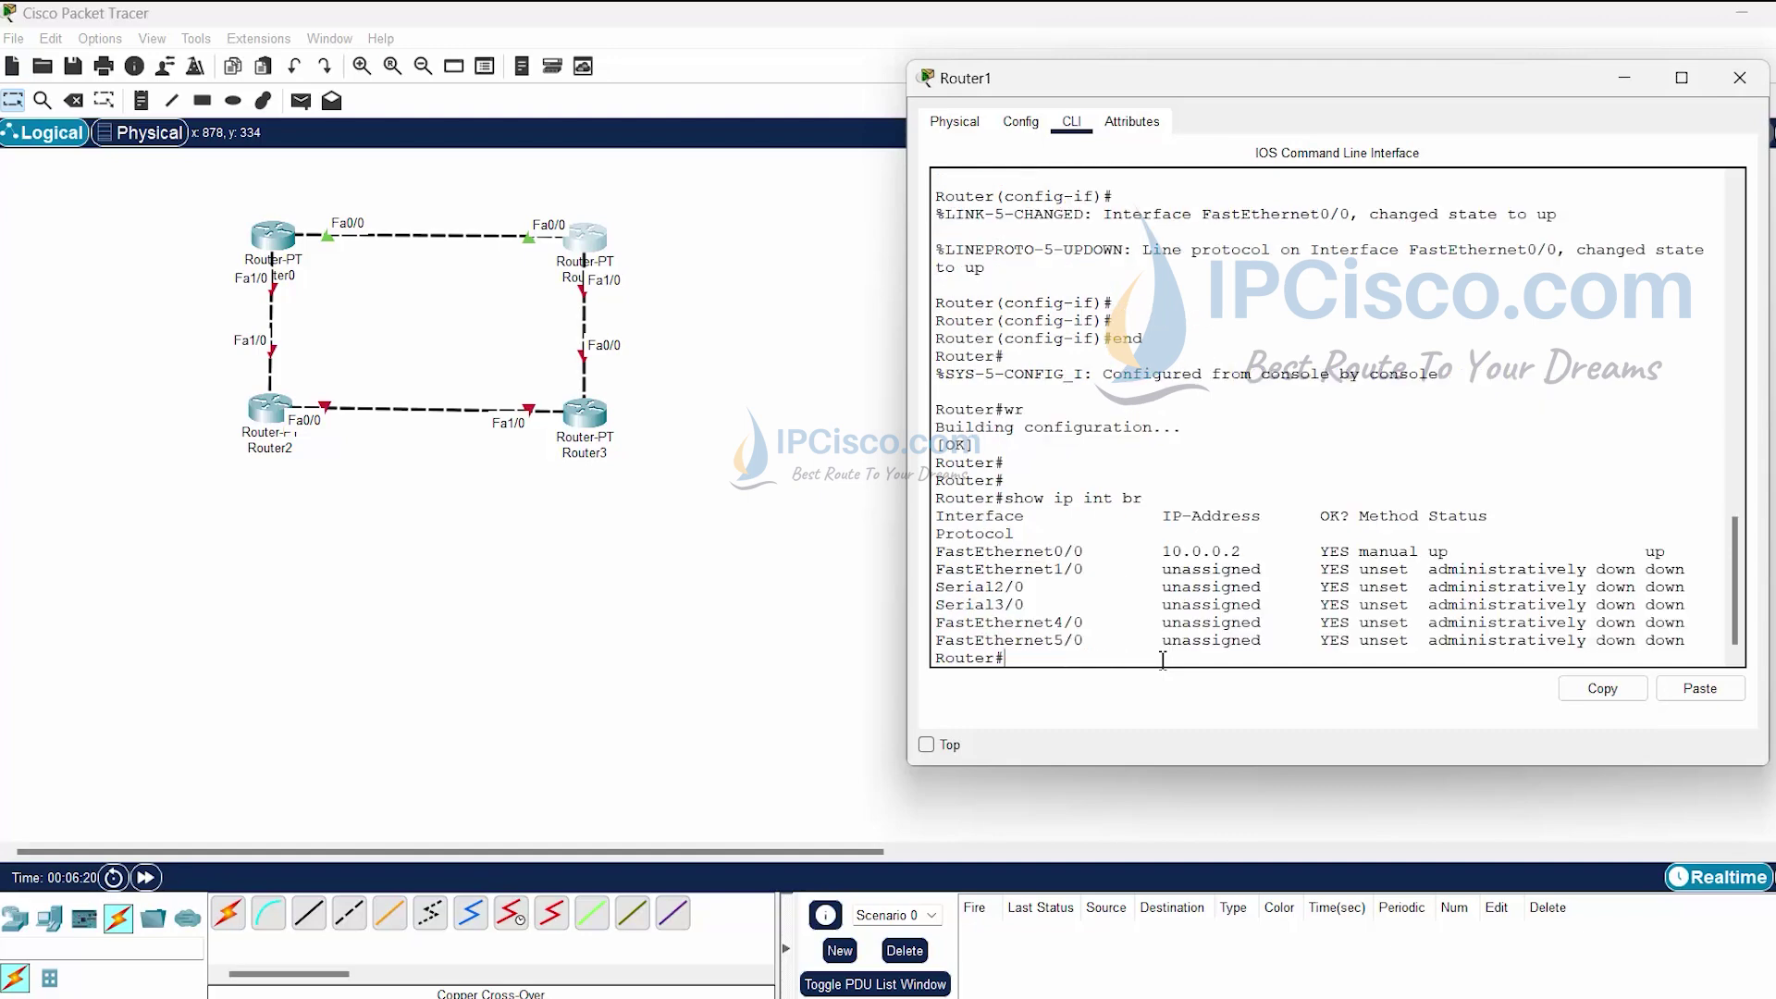
{"action": "left_click_drag", "start_coordinate": [1676, 553], "coordinate": [931, 561]}
{"action": "left_click", "coordinate": [1090, 581]}
Close Router1's window, select the whole router ring and shift it slightly toward the workspace's upper-left corner.
{"action": "left_click", "coordinate": [1740, 77]}
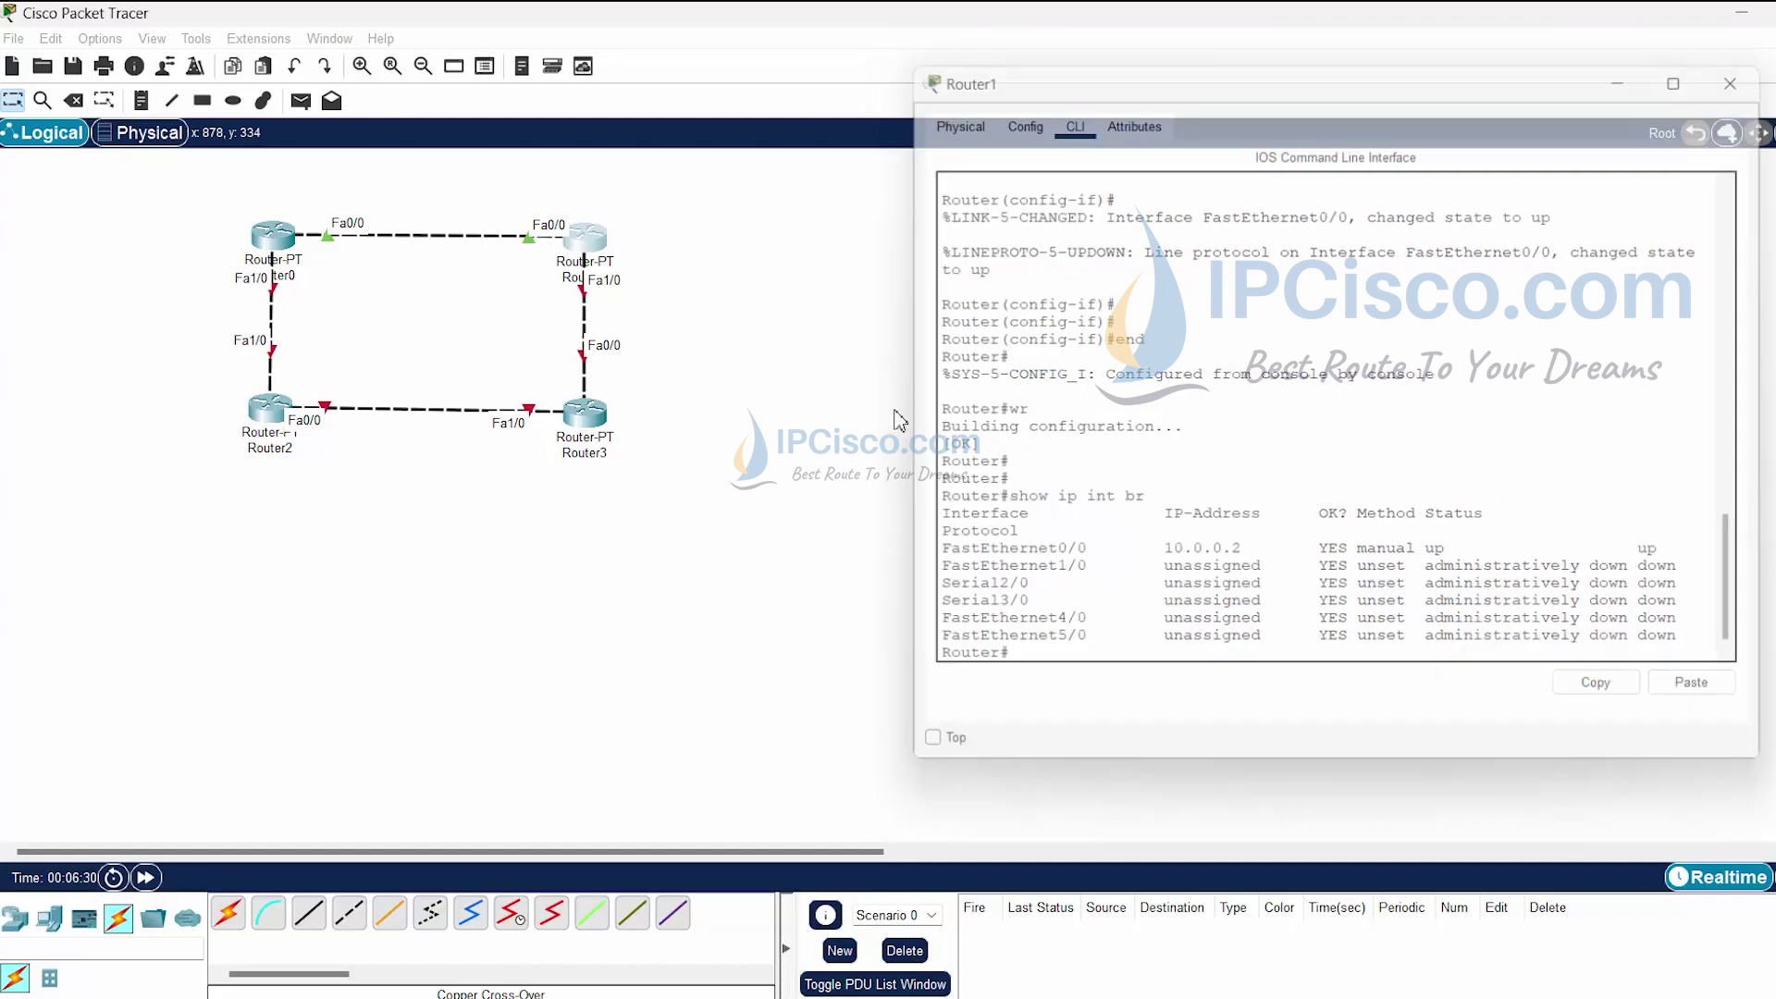
{"action": "left_click_drag", "start_coordinate": [797, 553], "coordinate": [244, 183]}
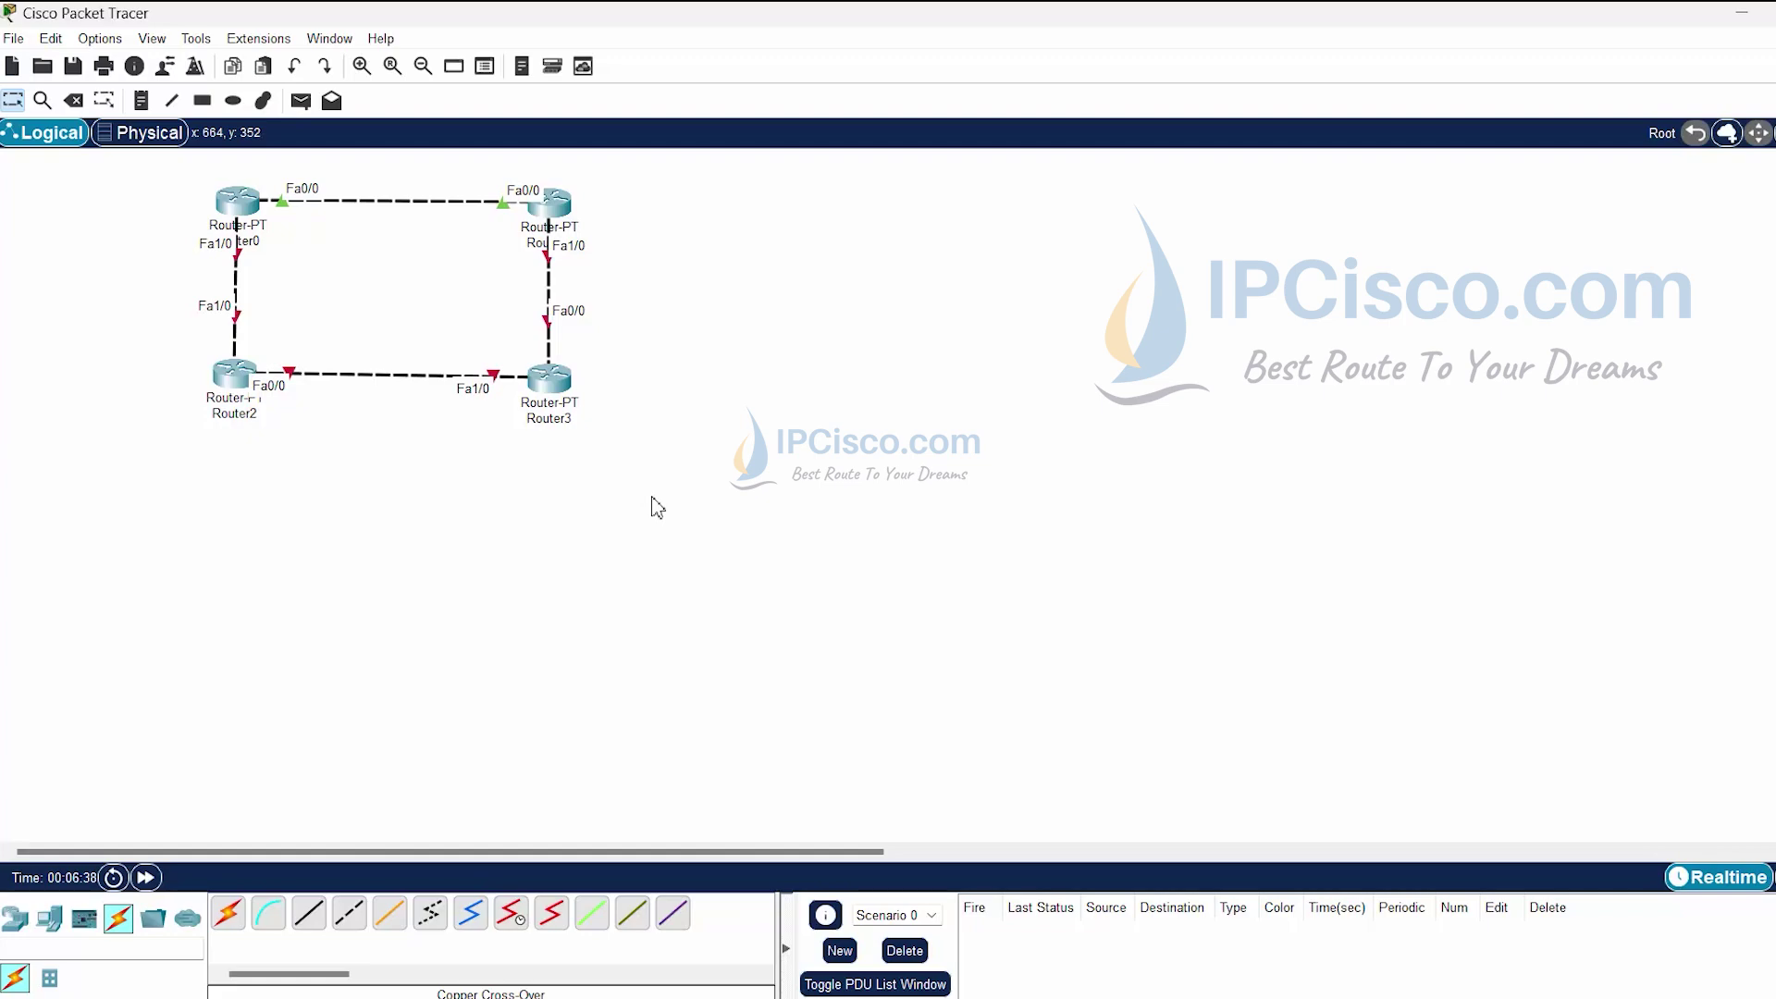
Place a 2960 switch and a 3560-24PS multilayer switch below the router ring and link their Fa0/1 ports with a copper cross-over cable.
{"action": "left_click", "coordinate": [14, 919]}
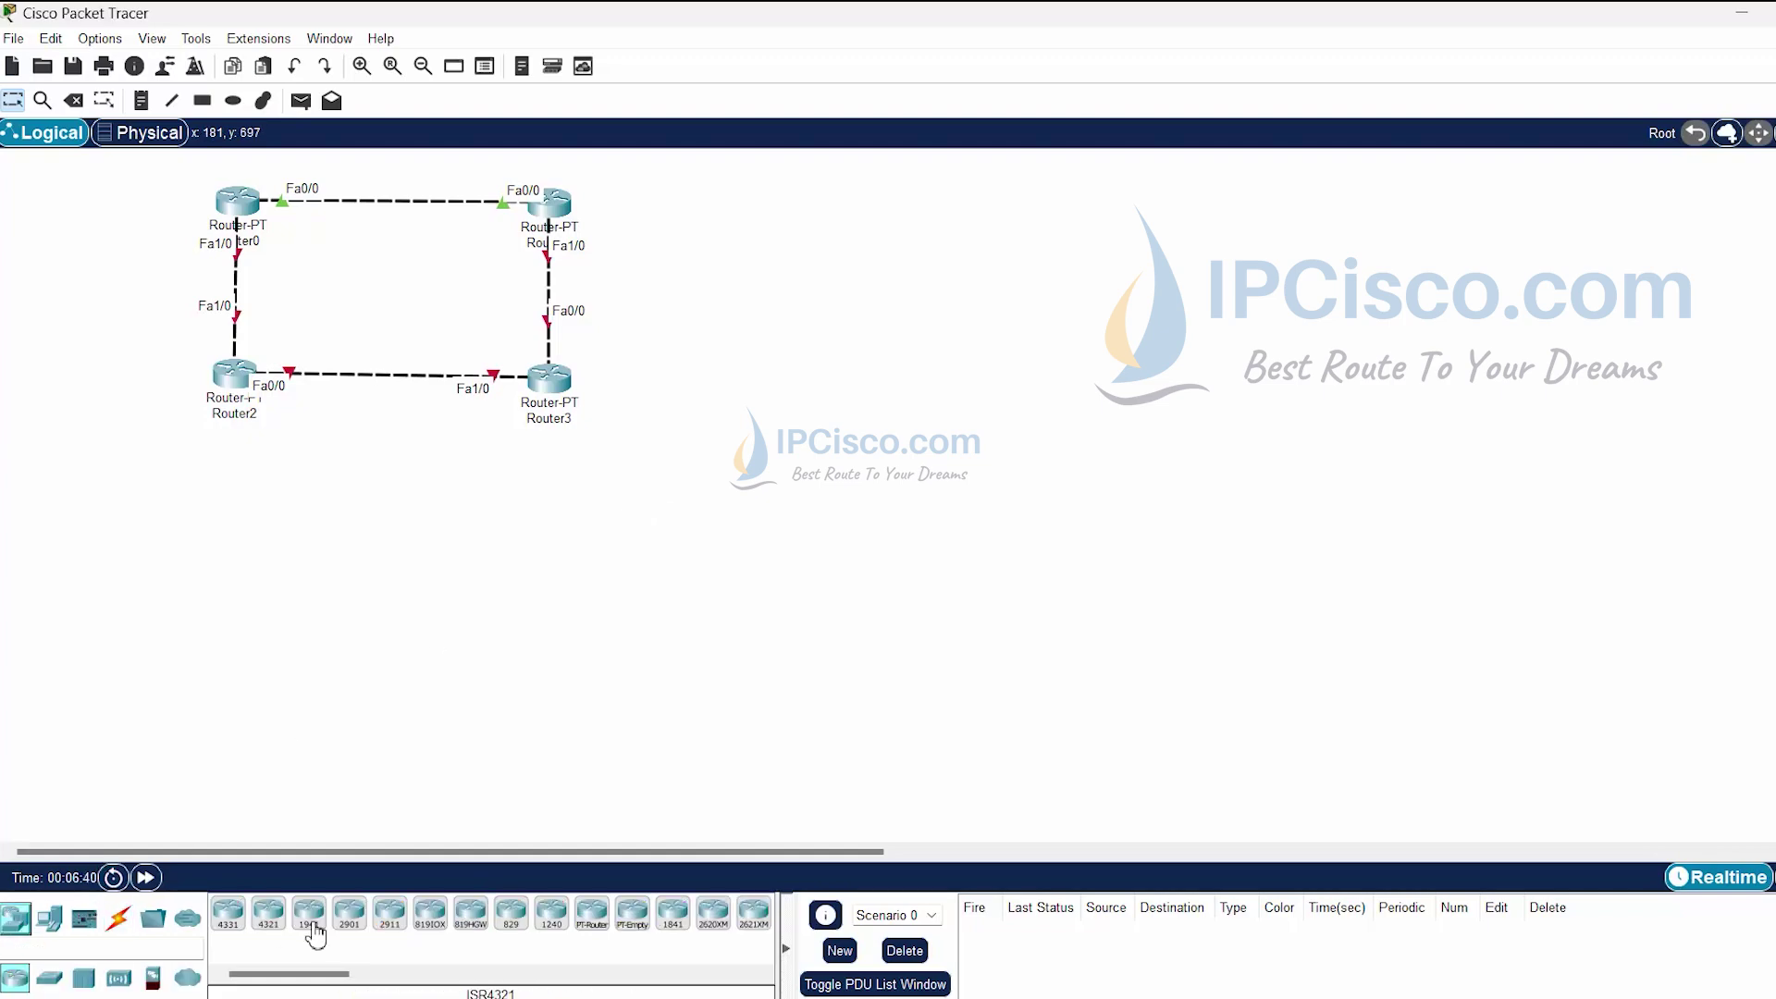
{"action": "left_click", "coordinate": [49, 978]}
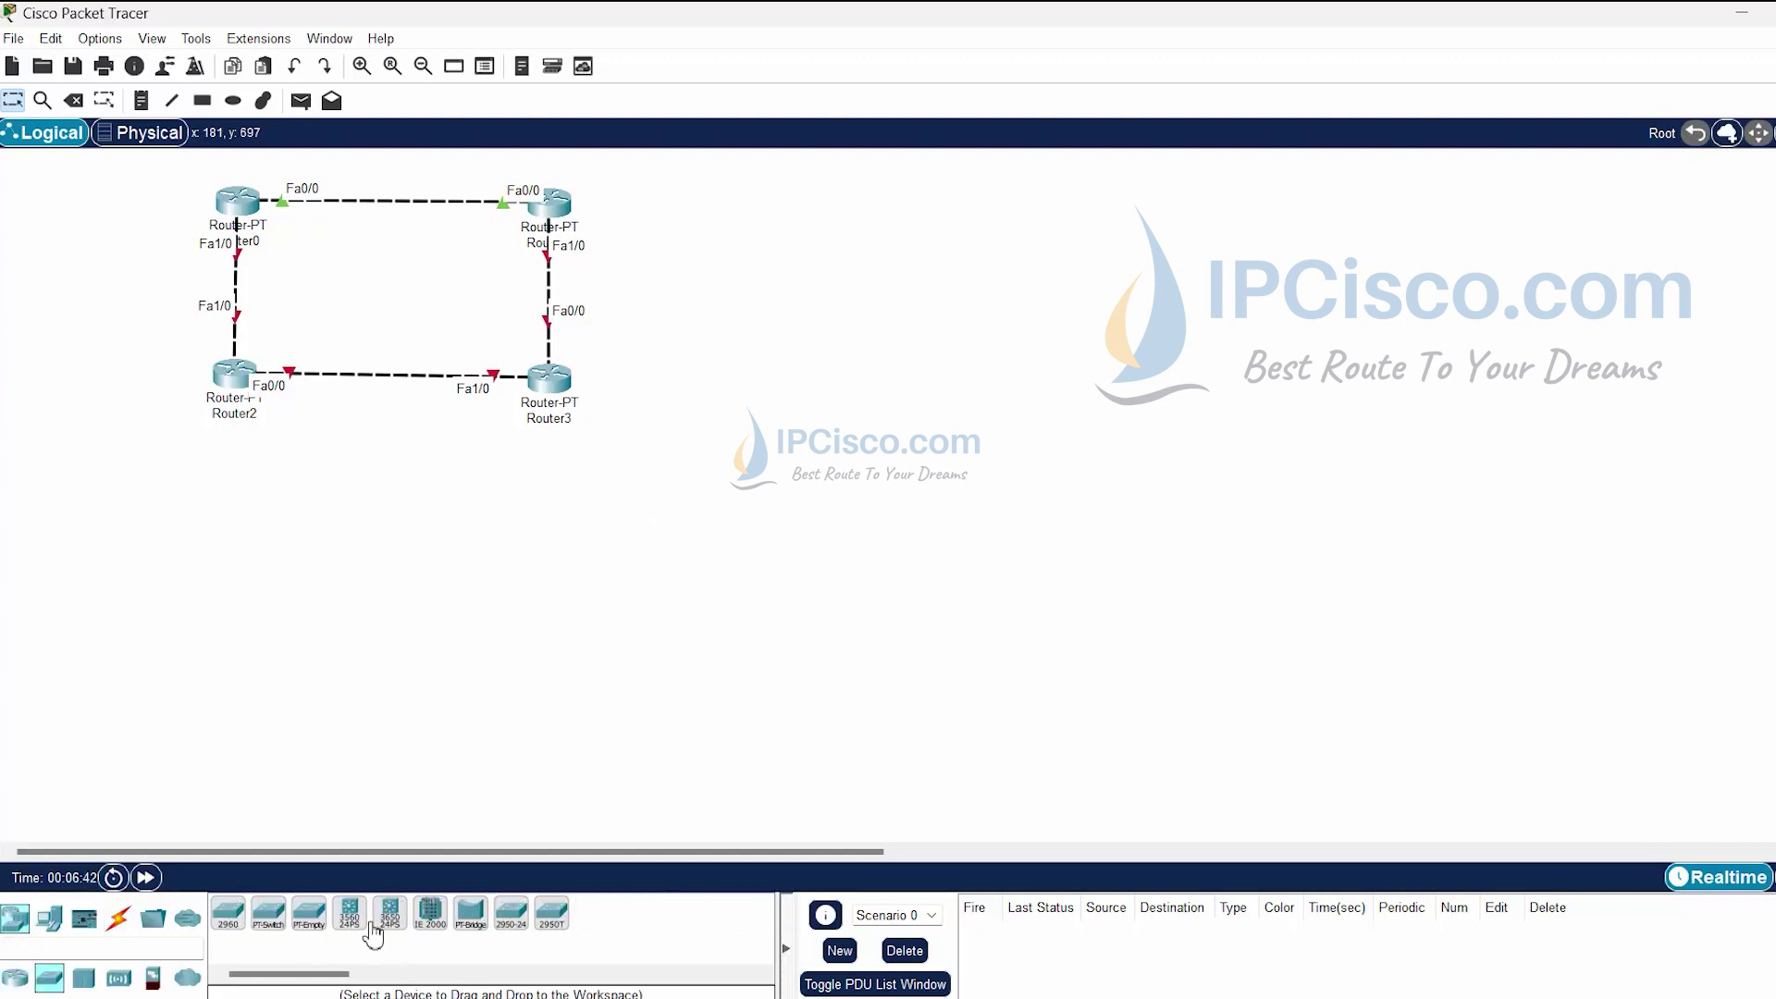
{"action": "left_click", "coordinate": [227, 914]}
{"action": "left_click", "coordinate": [153, 582]}
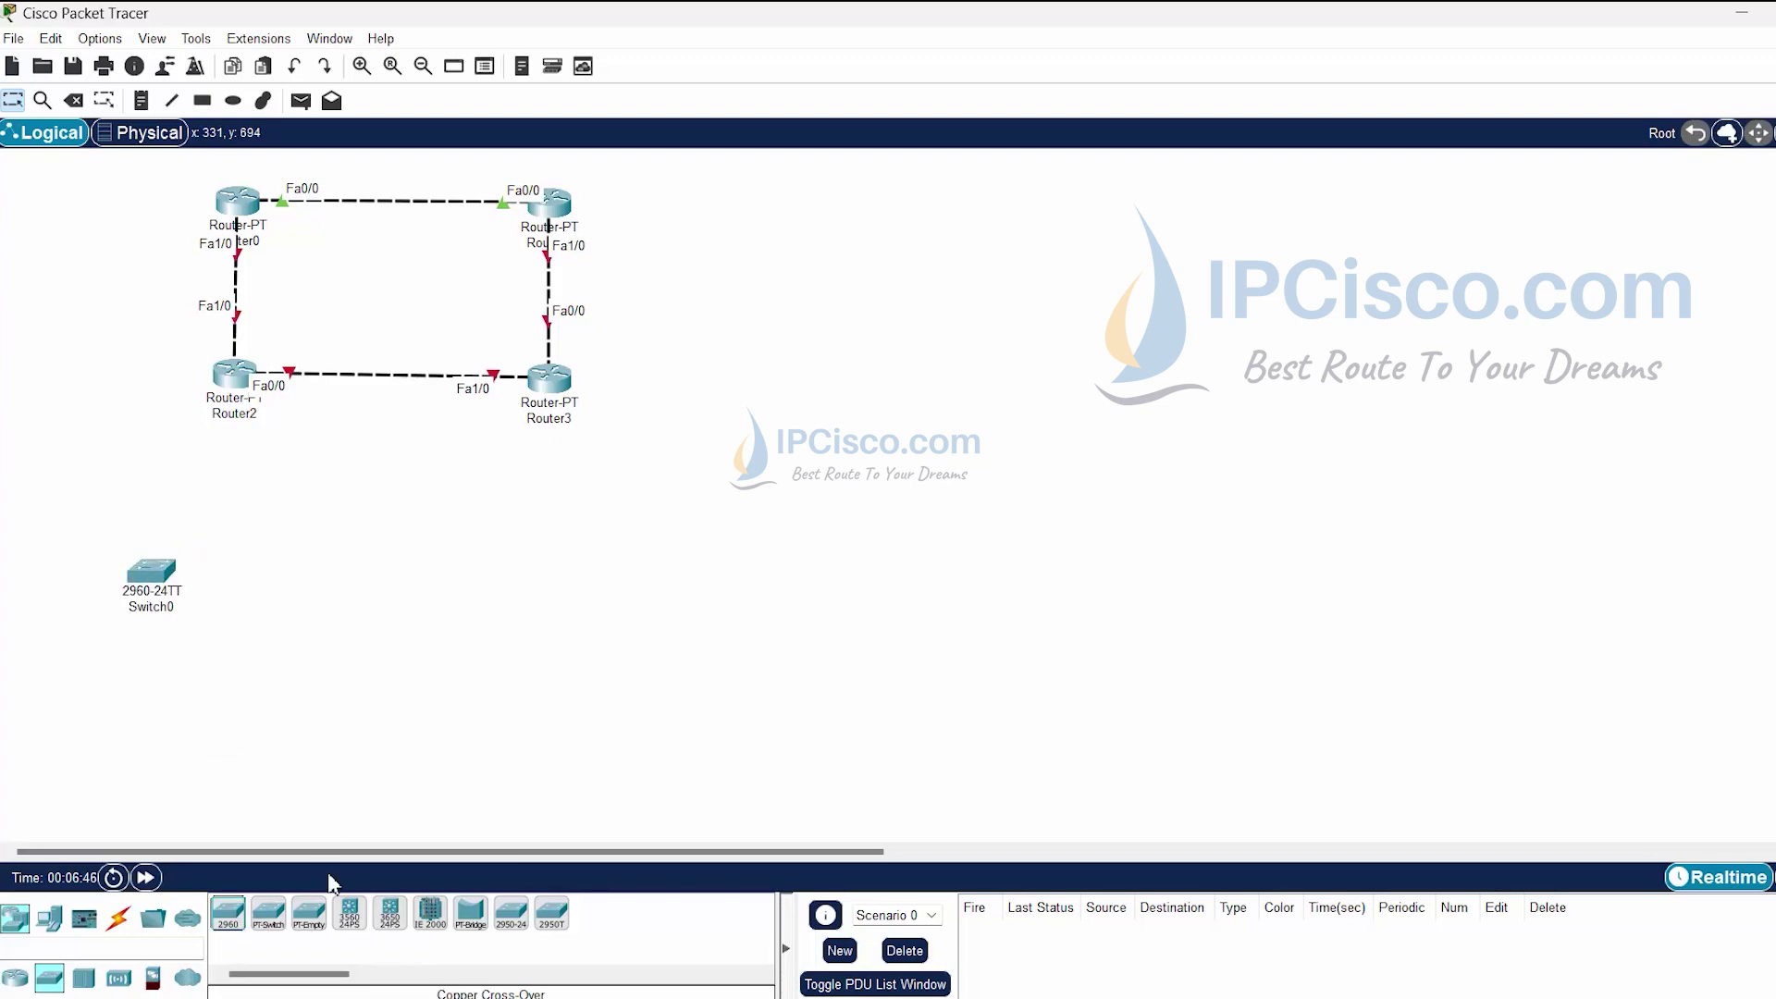
{"action": "left_click", "coordinate": [349, 914]}
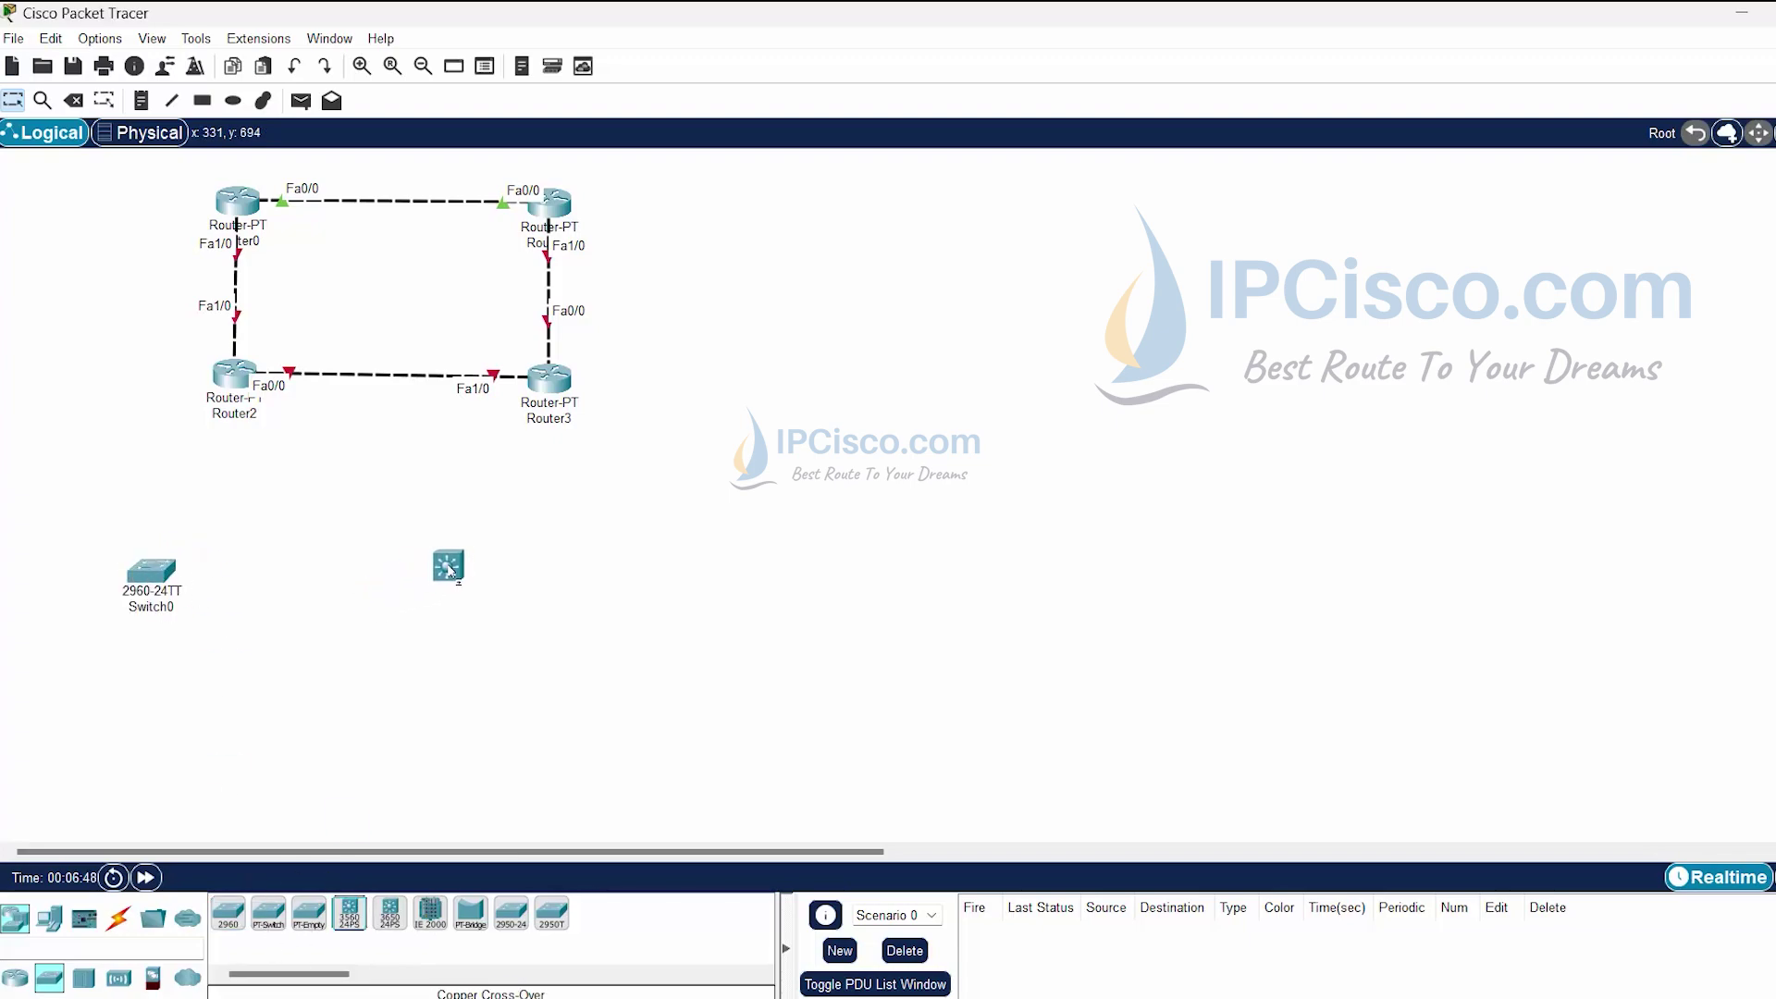
{"action": "left_click", "coordinate": [569, 539]}
{"action": "left_click_drag", "start_coordinate": [151, 574], "coordinate": [213, 546]}
{"action": "left_click", "coordinate": [118, 918]}
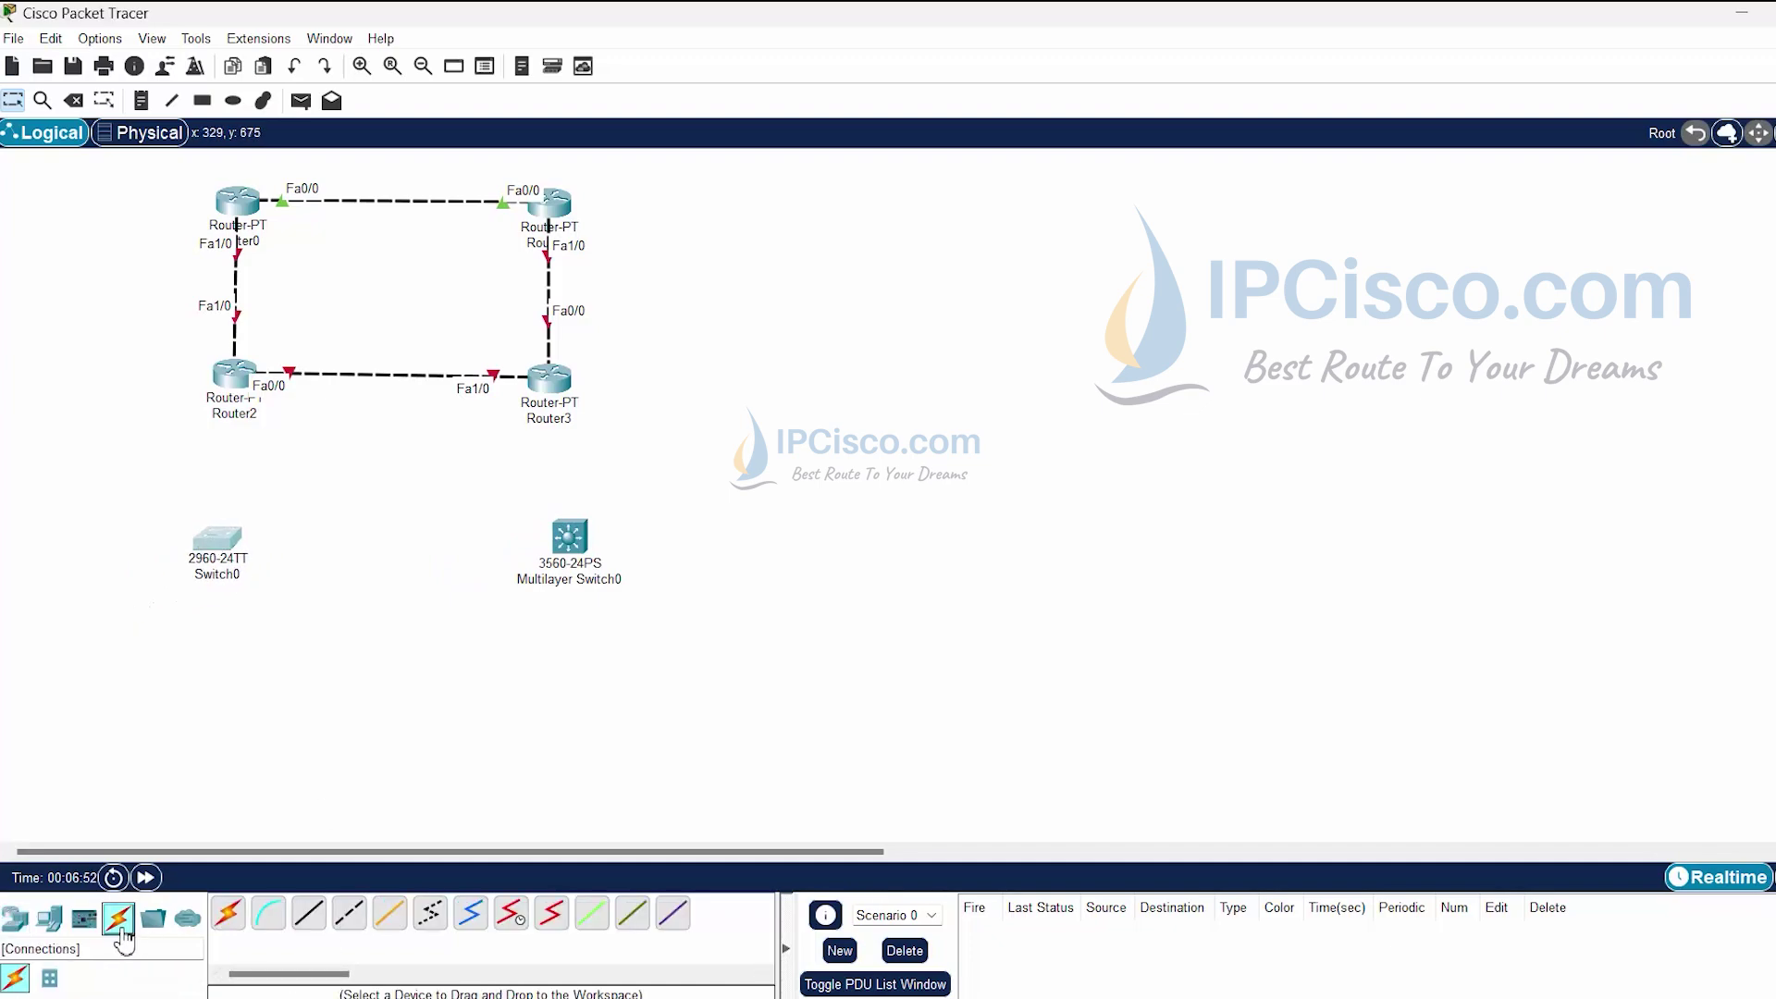
{"action": "left_click", "coordinate": [348, 914]}
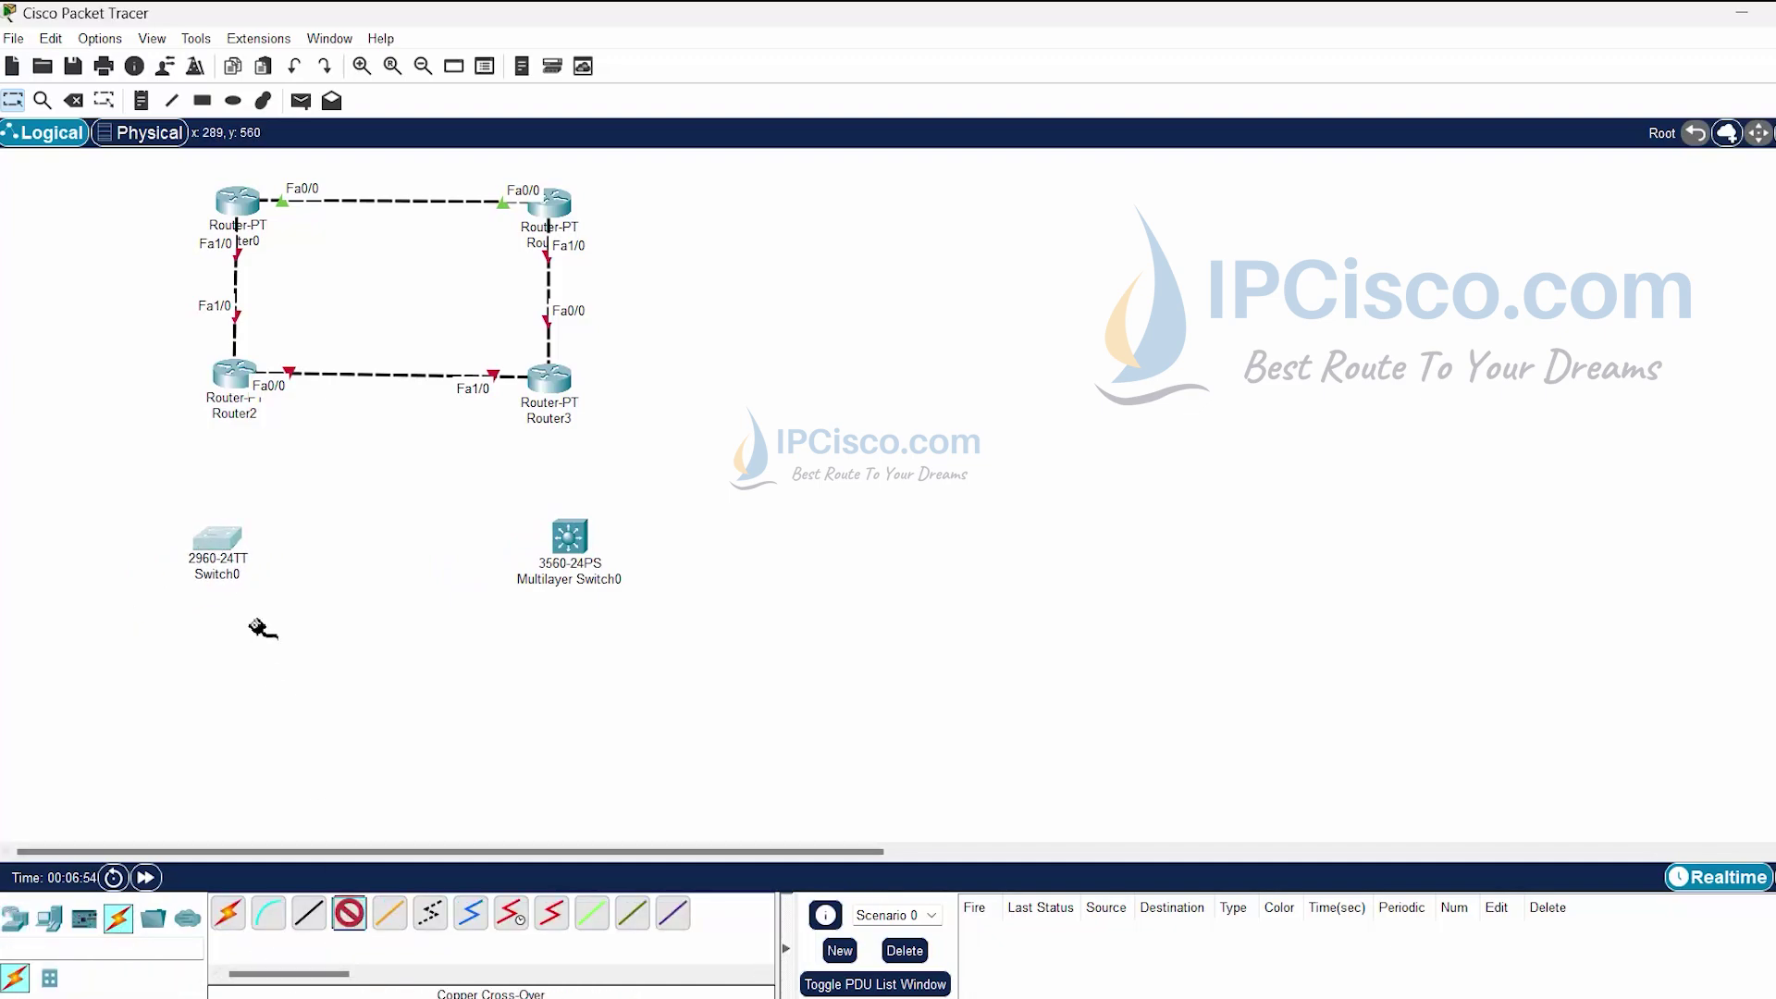
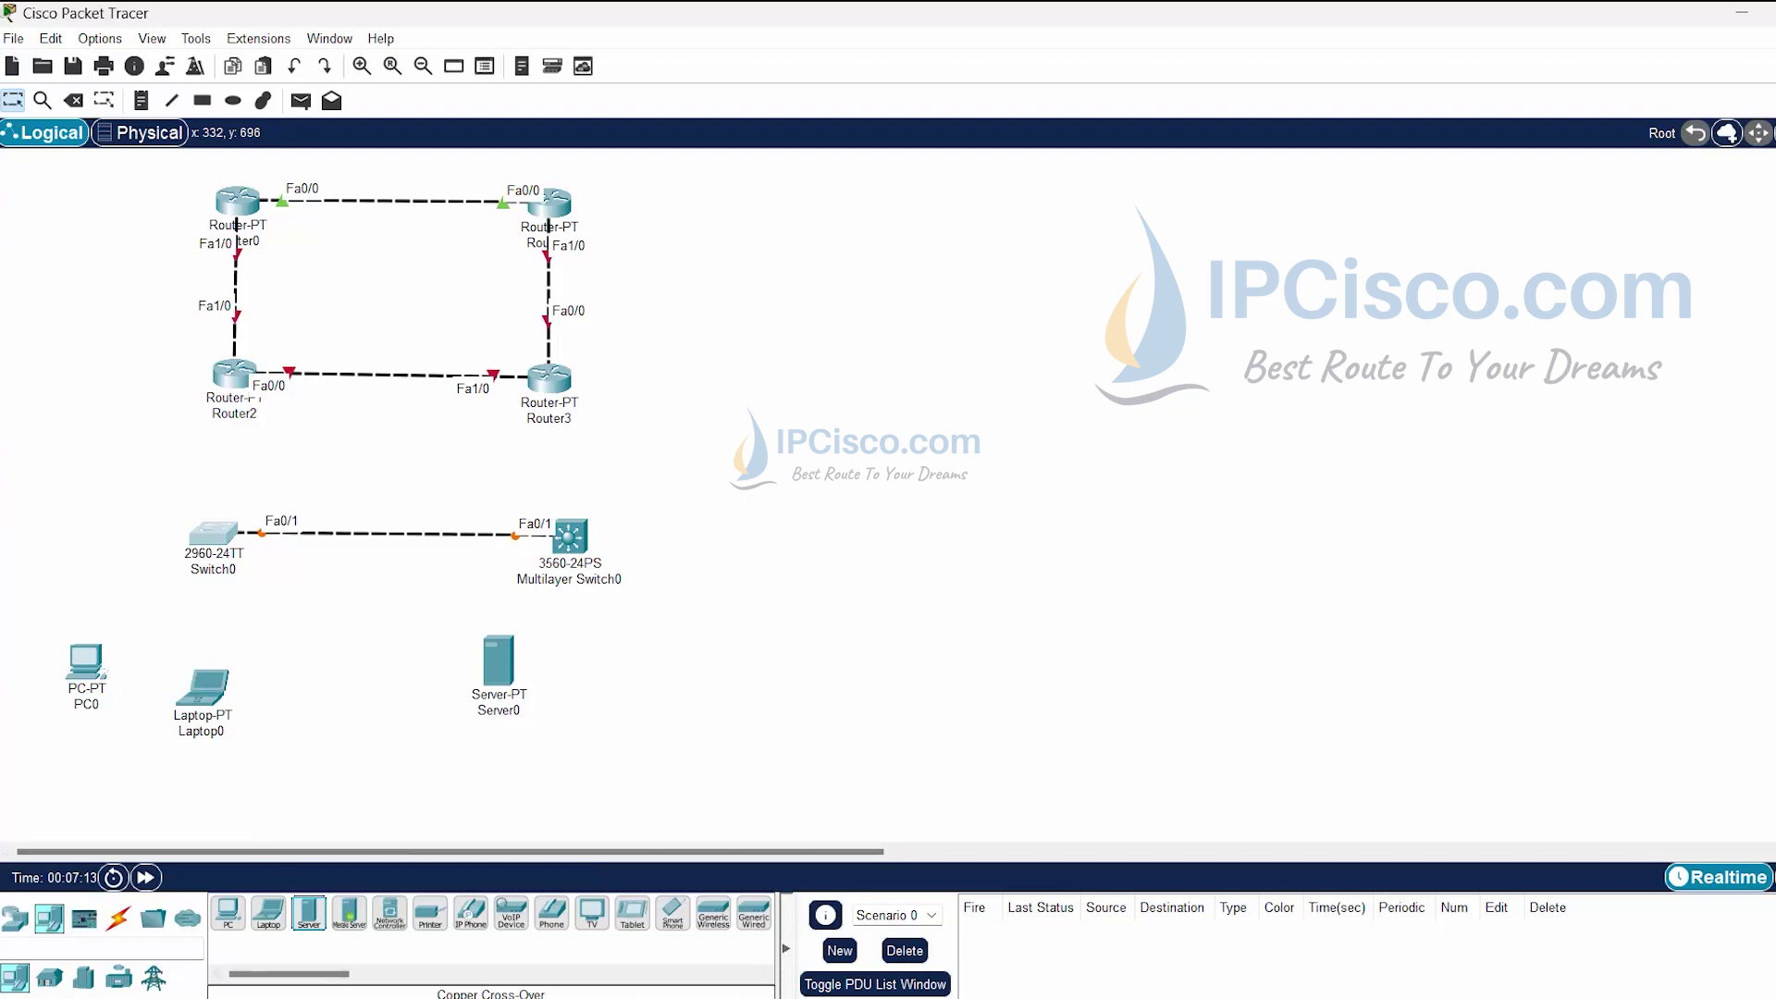
Reposition Server0 below the multilayer switch, and Laptop0 and PC0 side by side below Switch0.
{"action": "left_click_drag", "start_coordinate": [507, 673], "coordinate": [588, 682]}
{"action": "left_click_drag", "start_coordinate": [197, 710], "coordinate": [243, 675]}
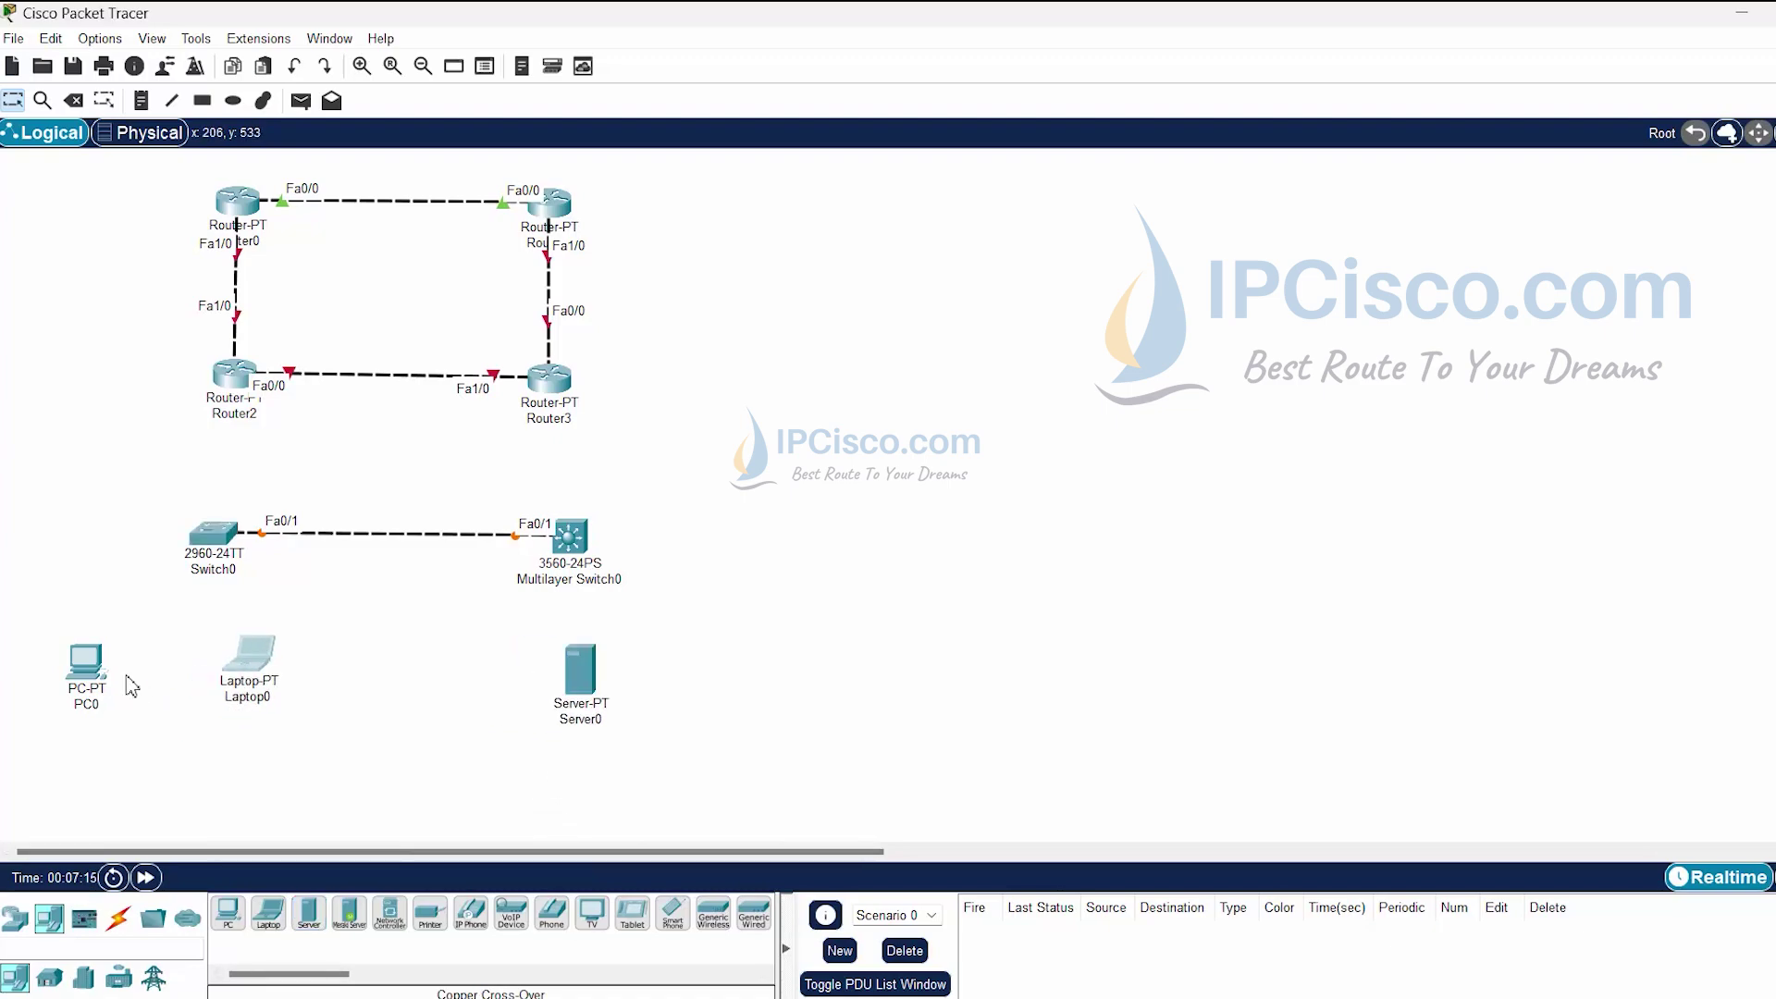
{"action": "left_click_drag", "start_coordinate": [90, 683], "coordinate": [126, 660]}
Connect PC0 and Laptop0 to Switch0 with automatically chosen cables.
{"action": "left_click", "coordinate": [124, 929]}
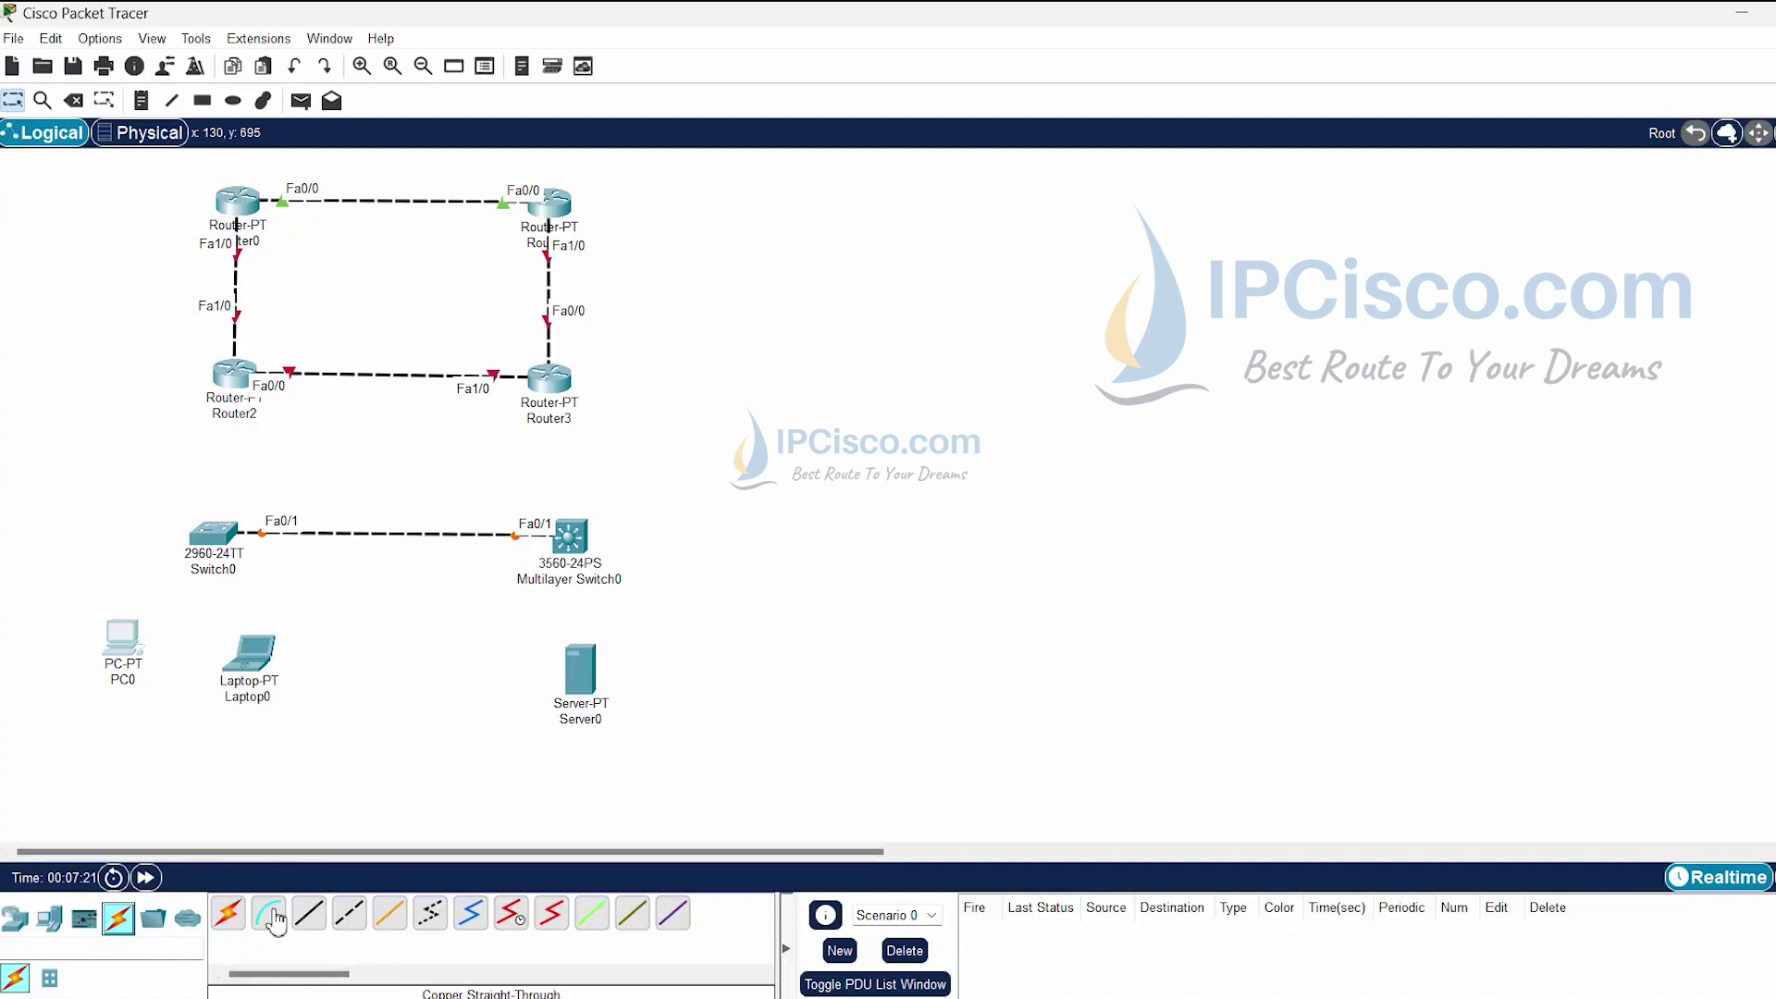
{"action": "left_click", "coordinate": [231, 925]}
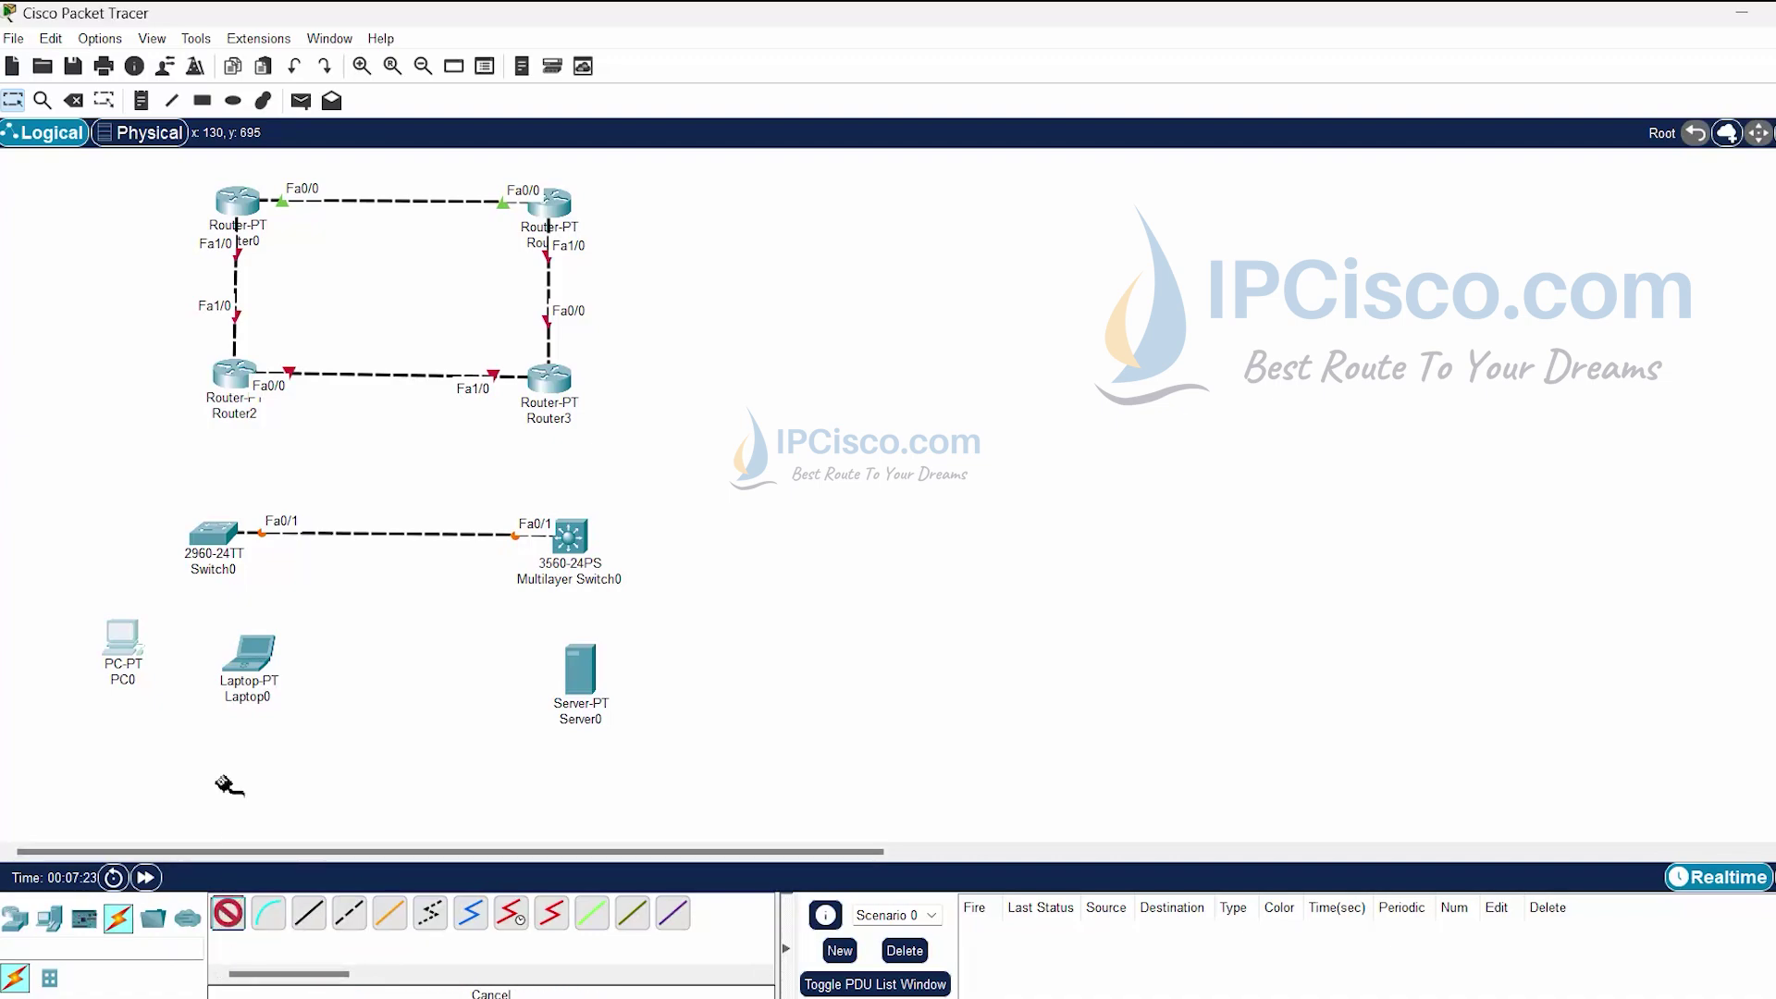
{"action": "left_click", "coordinate": [121, 638]}
{"action": "left_click", "coordinate": [220, 523]}
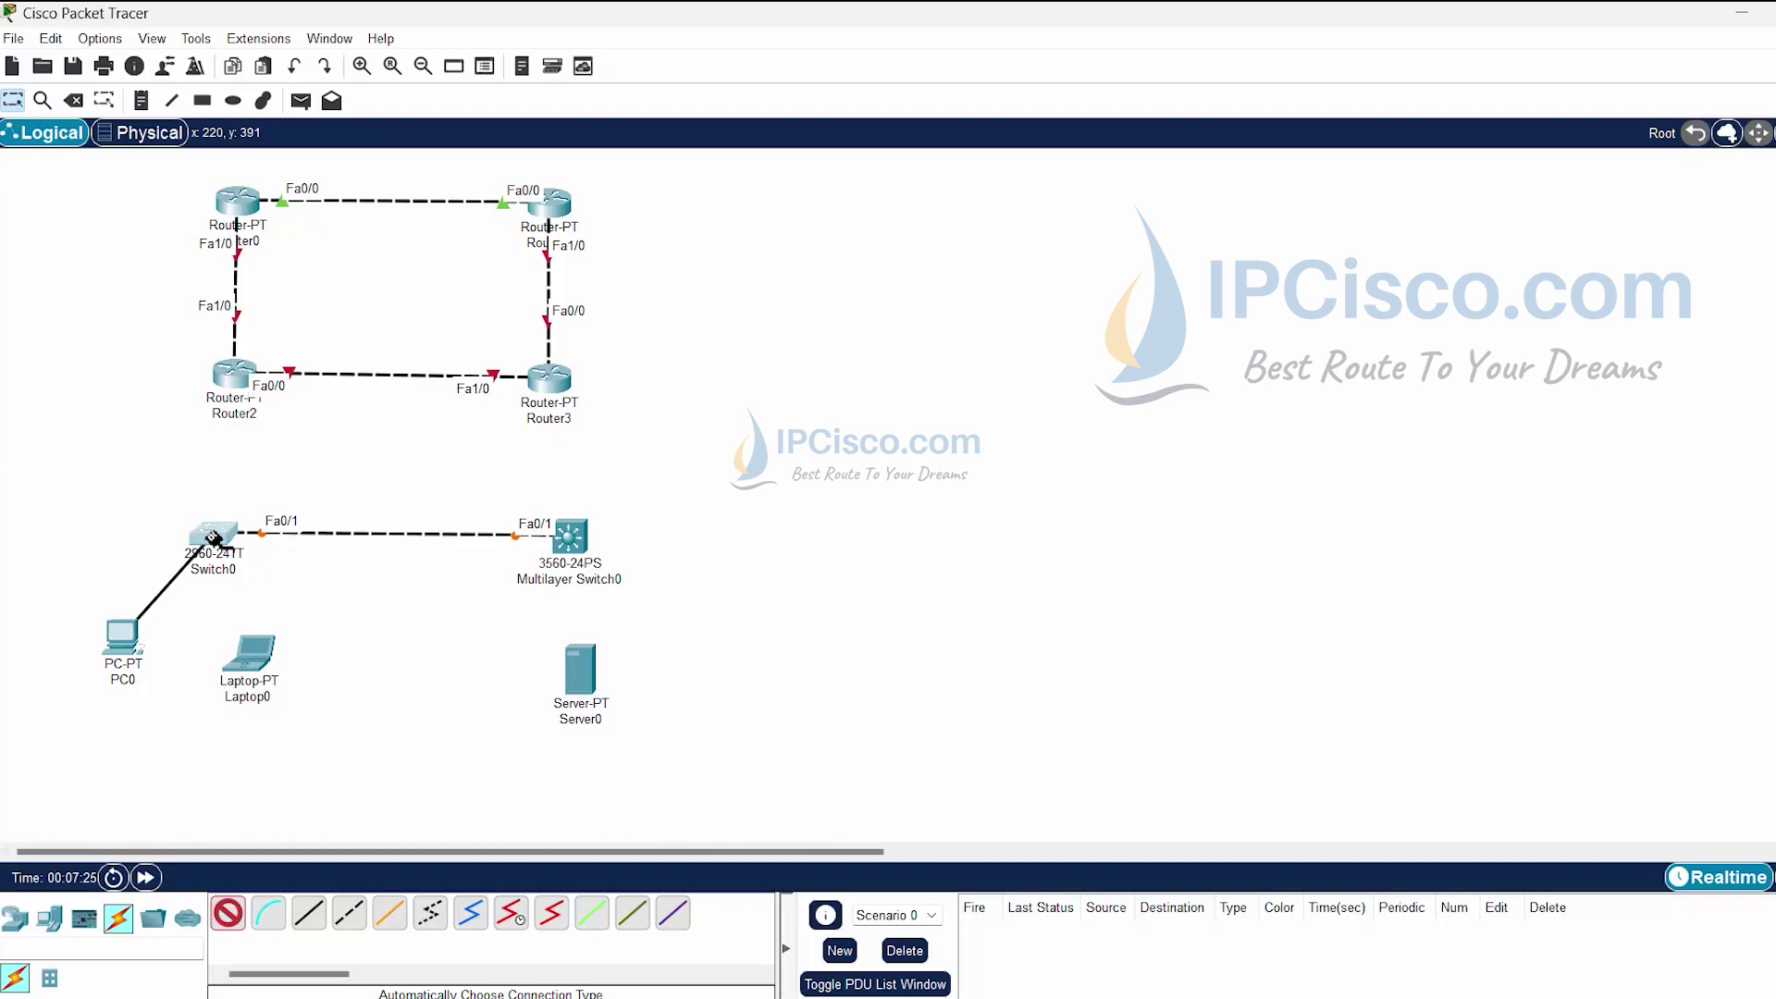
{"action": "left_click", "coordinate": [228, 925]}
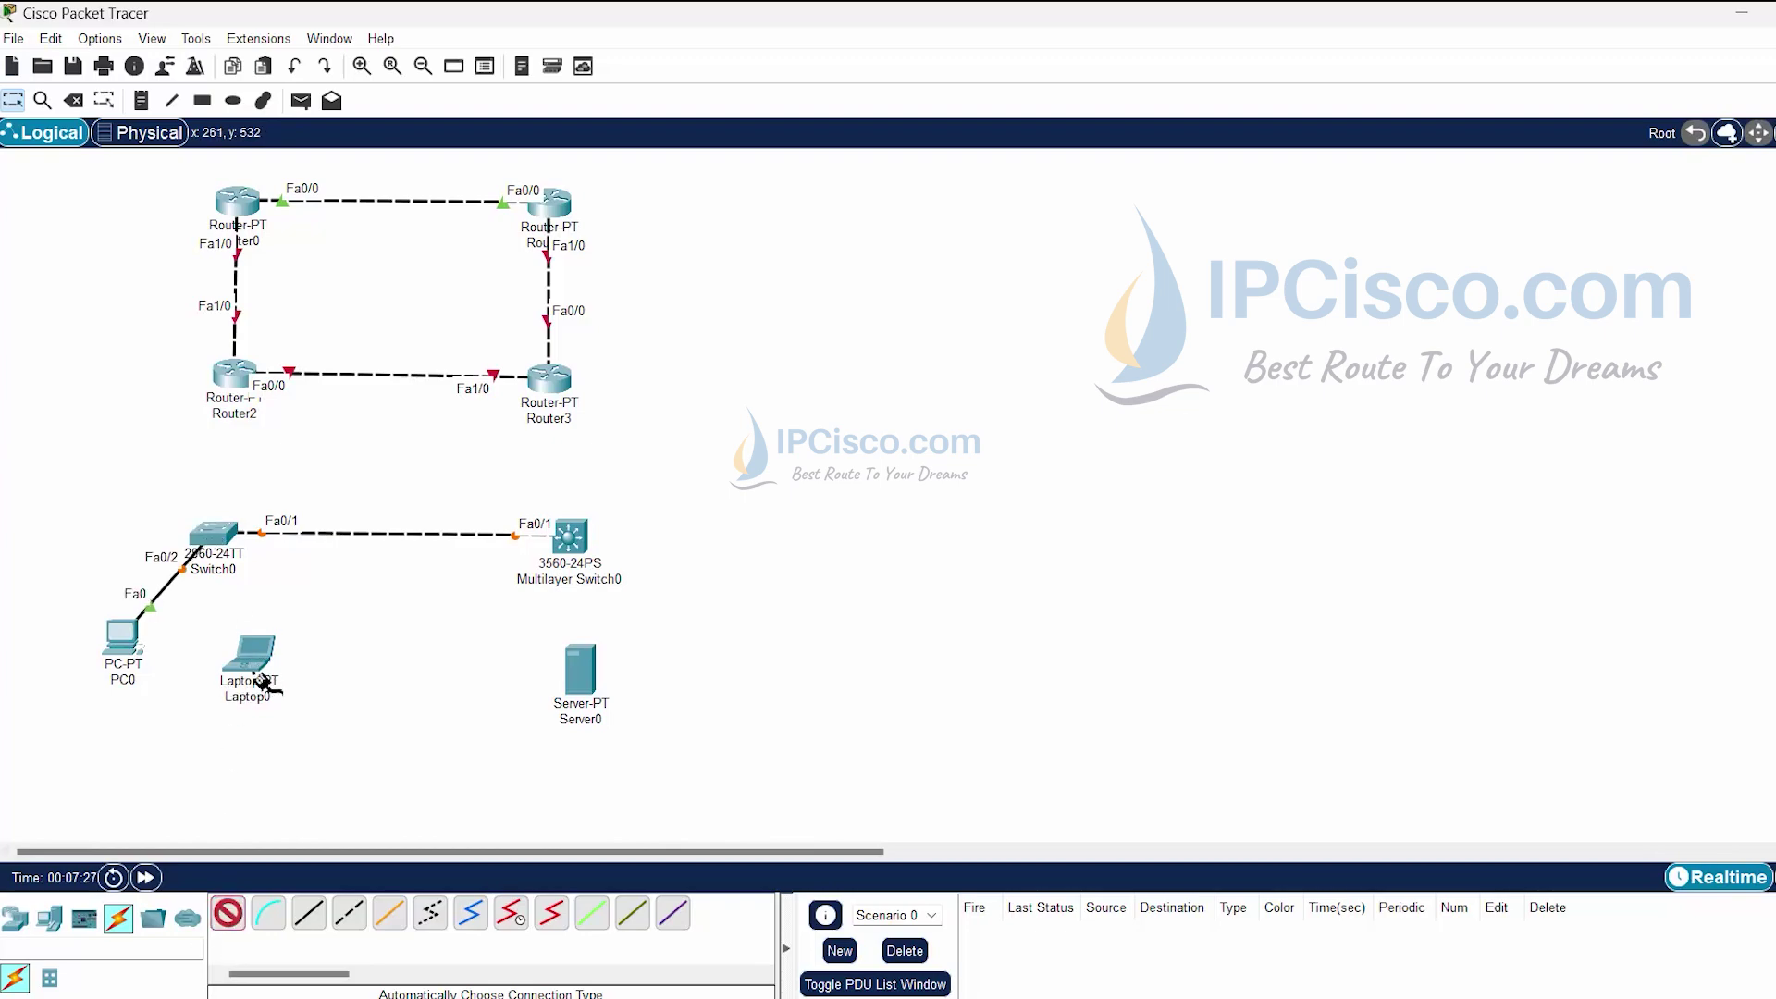
{"action": "left_click", "coordinate": [248, 659]}
{"action": "left_click", "coordinate": [211, 539]}
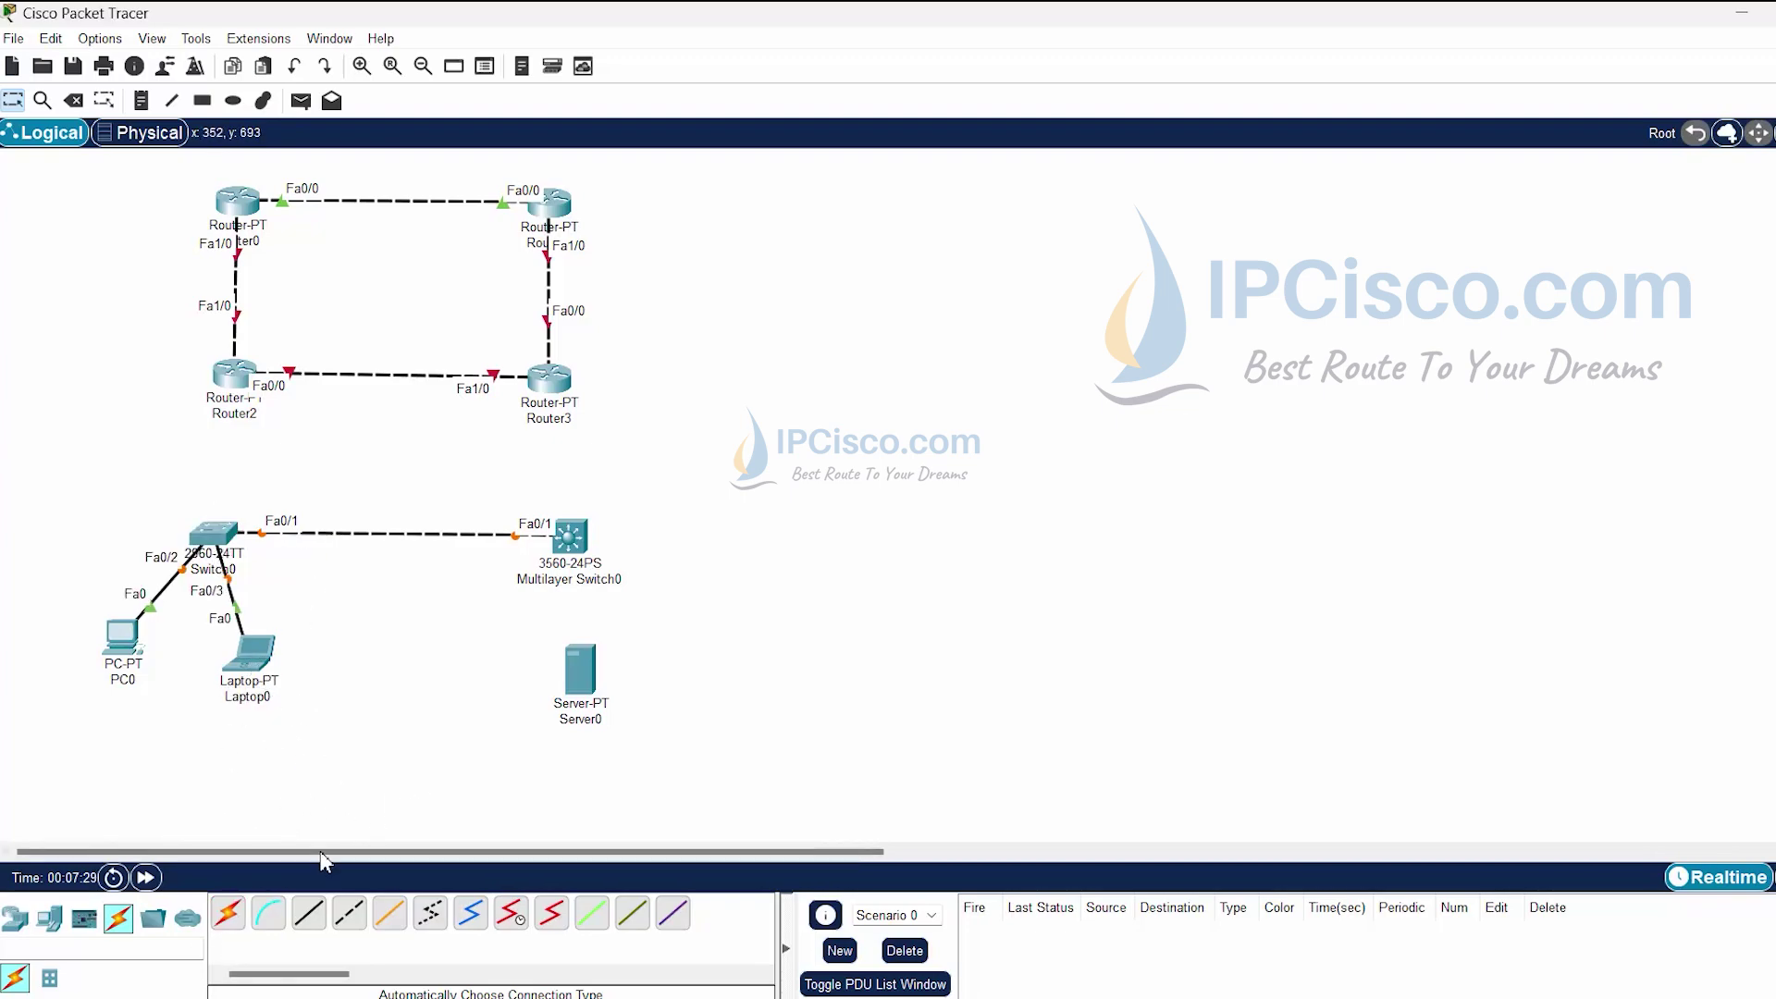
Connect Server0 to Multilayer Switch0 with an automatically chosen cable and nudge the server slightly upward.
{"action": "left_click", "coordinate": [227, 914]}
{"action": "left_click", "coordinate": [580, 669]}
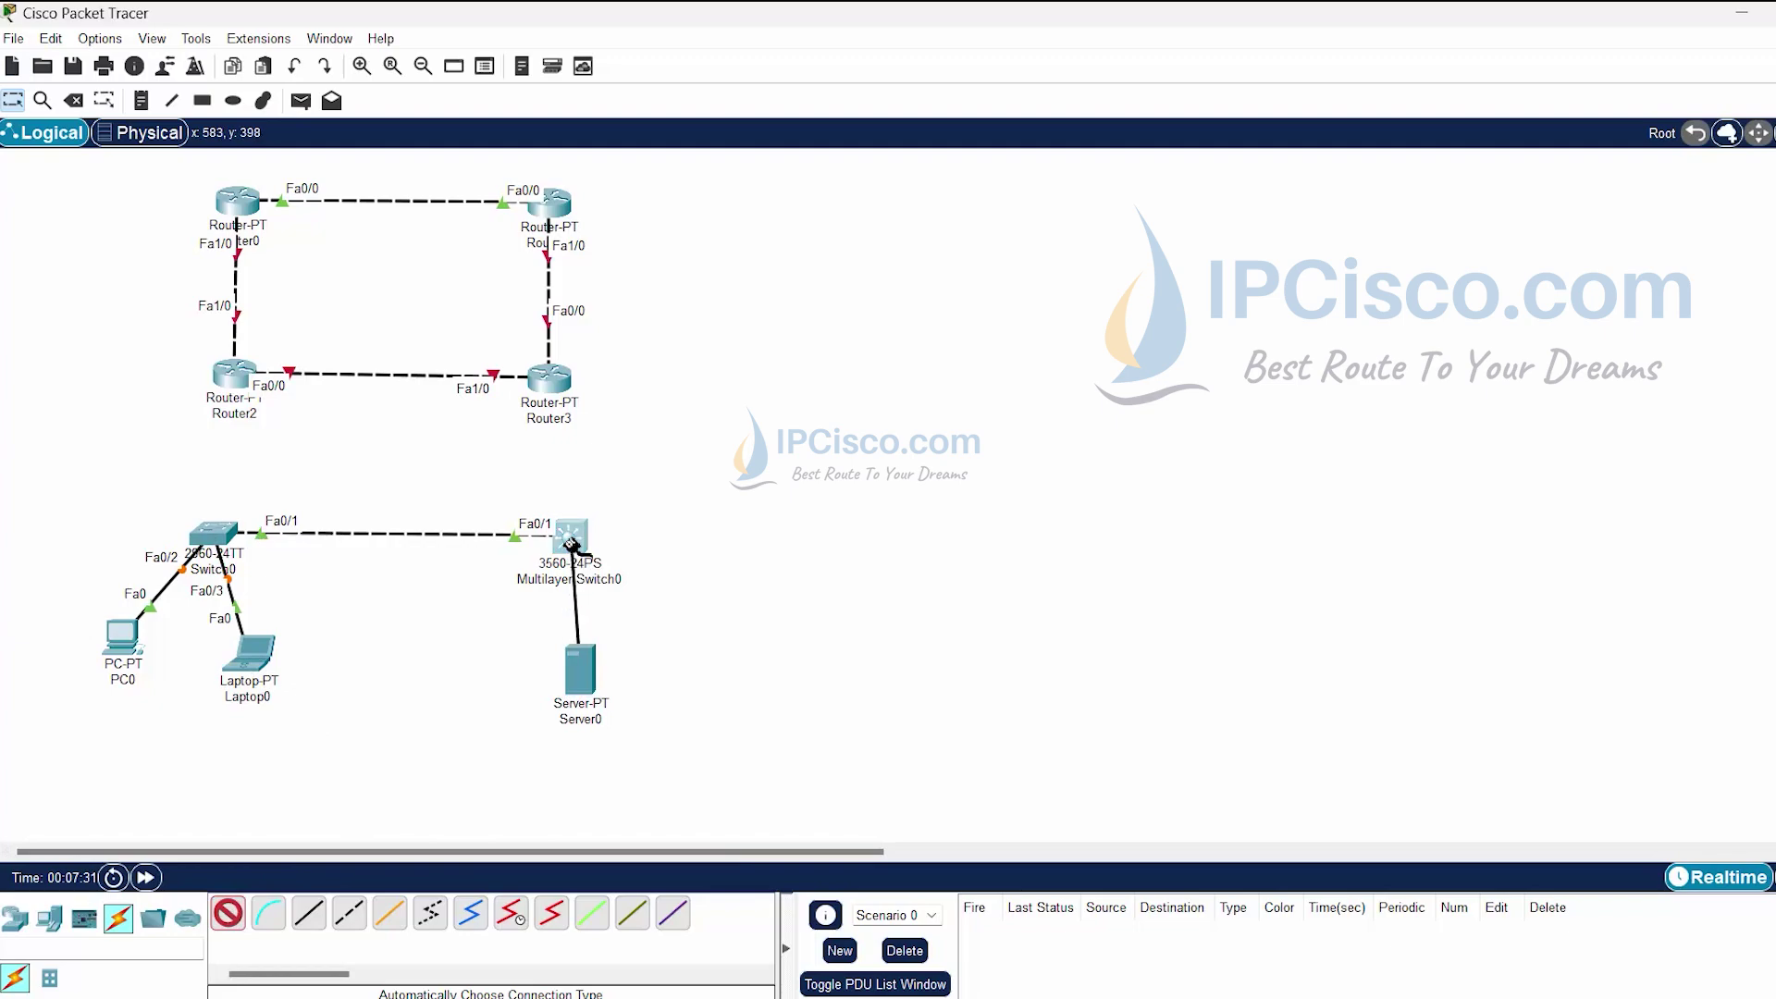
{"action": "left_click", "coordinate": [571, 544]}
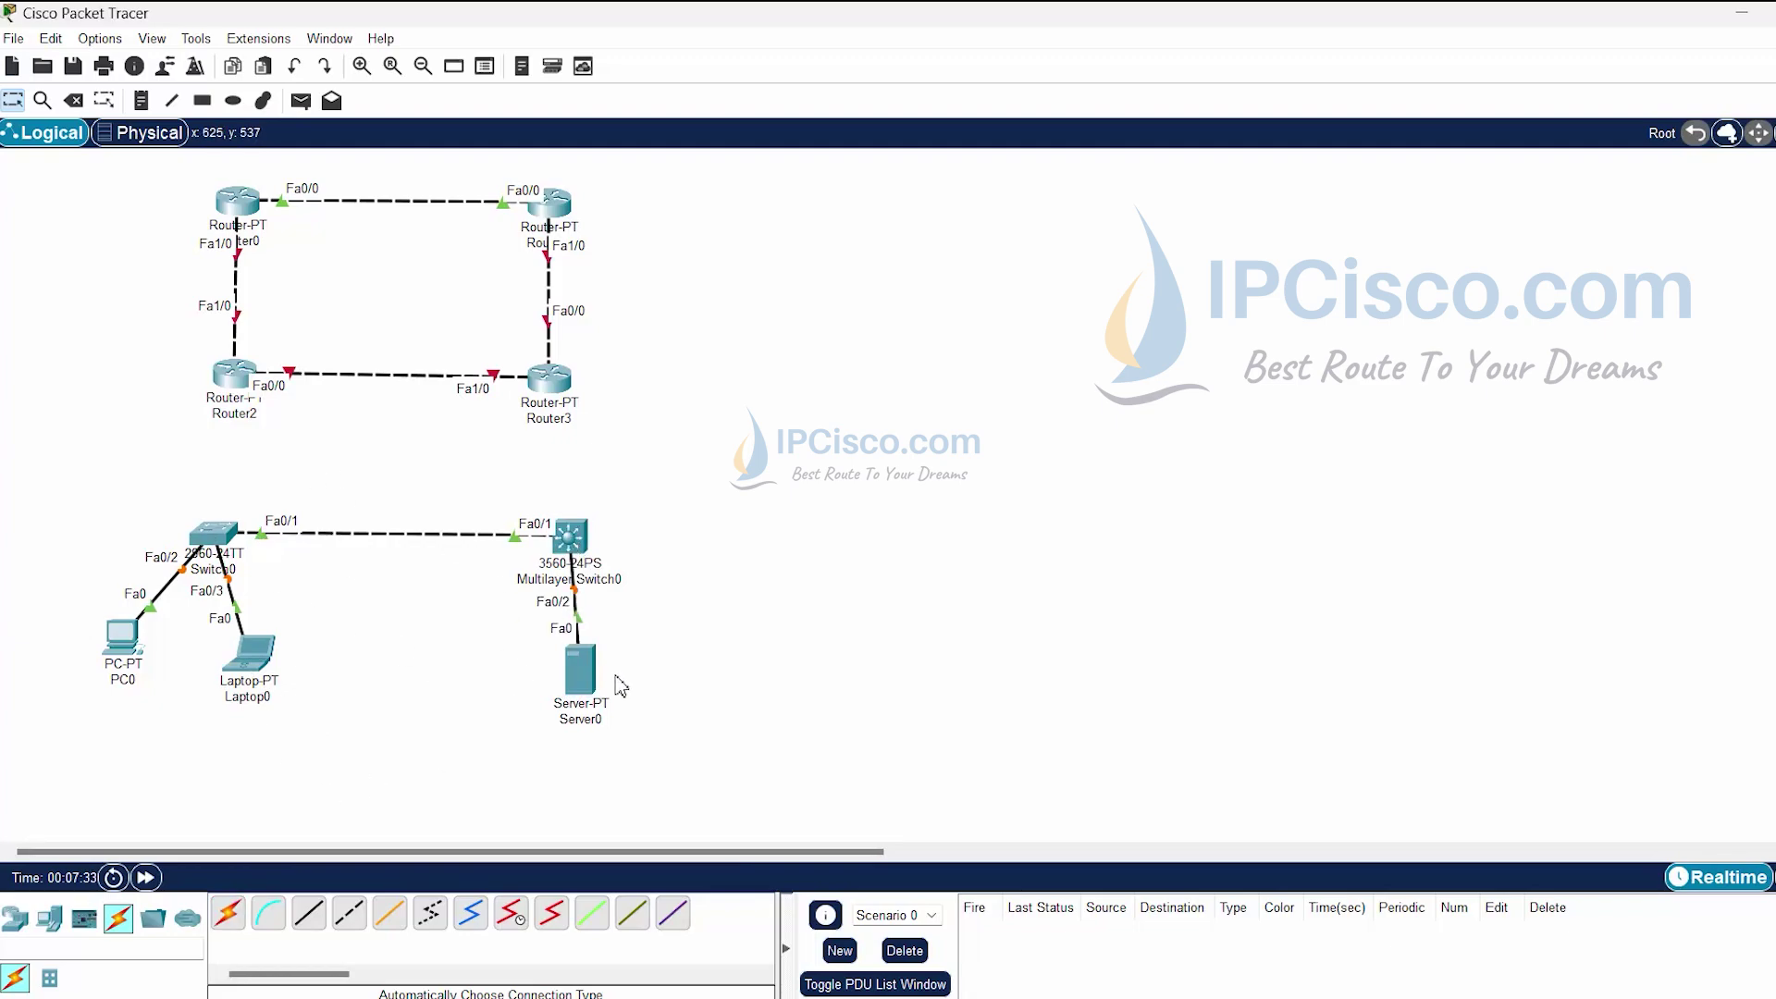
{"action": "left_click_drag", "start_coordinate": [592, 673], "coordinate": [590, 664]}
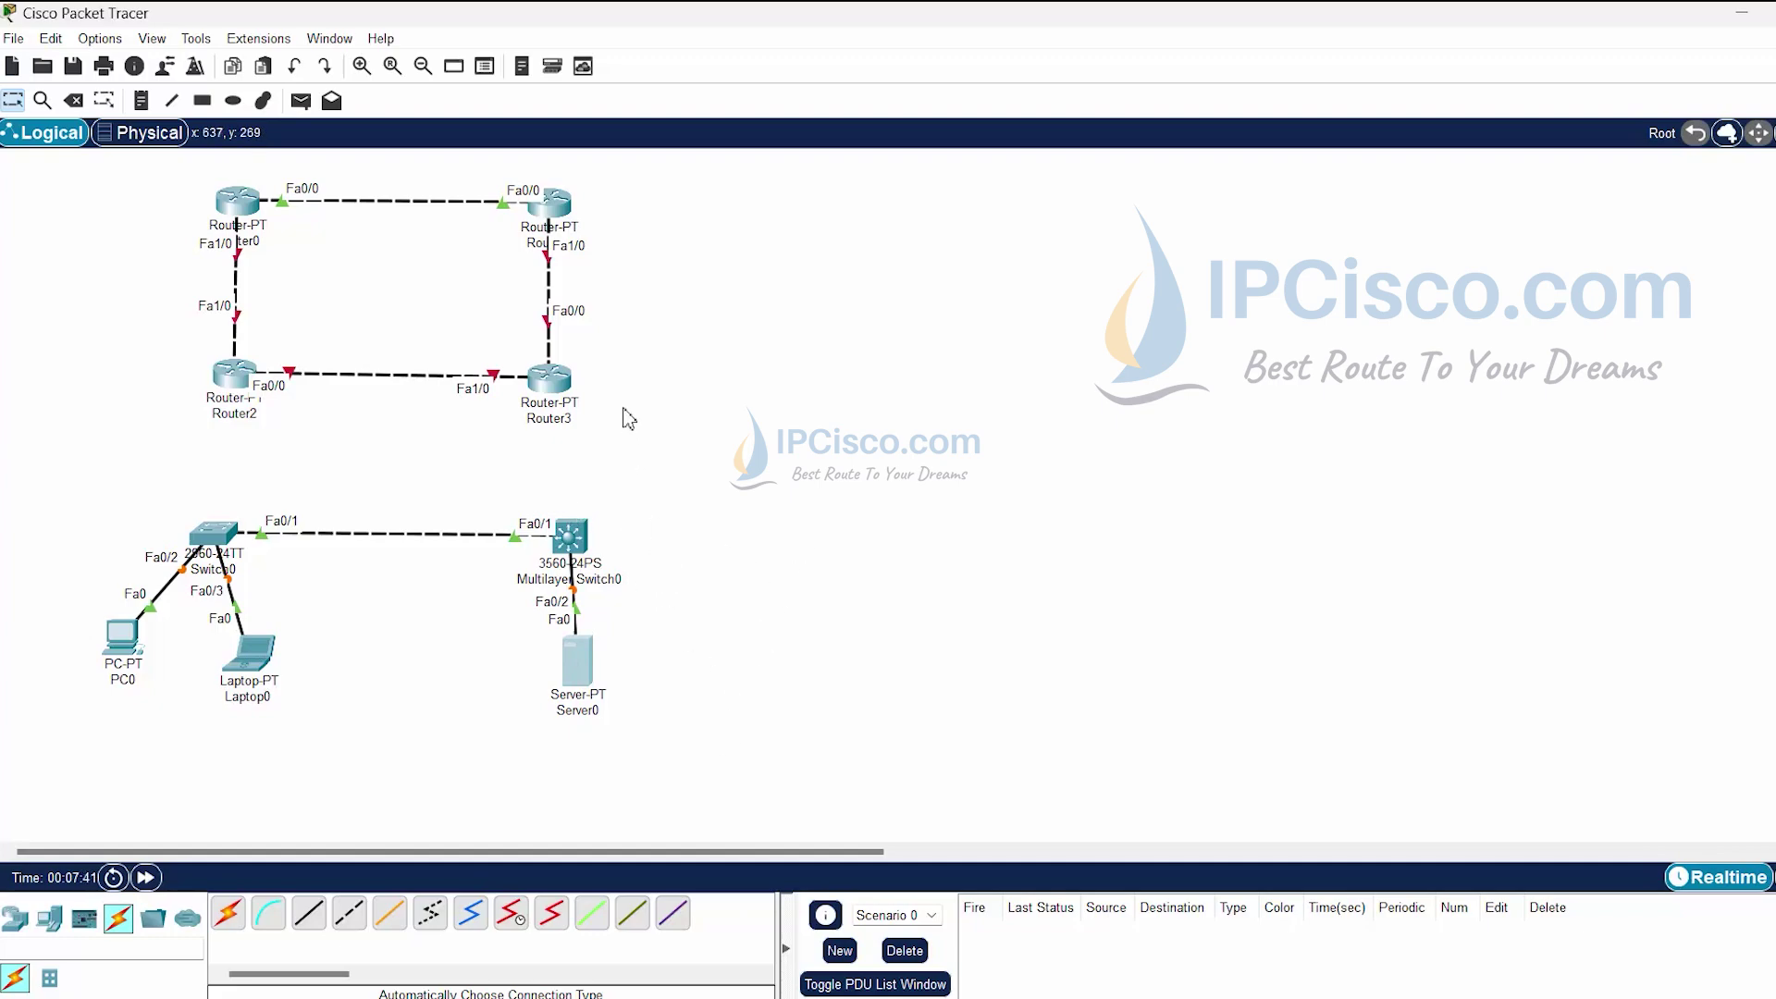
Set up the ellipse drawing tool with an outline and a purple fill color.
{"action": "left_click", "coordinate": [232, 100]}
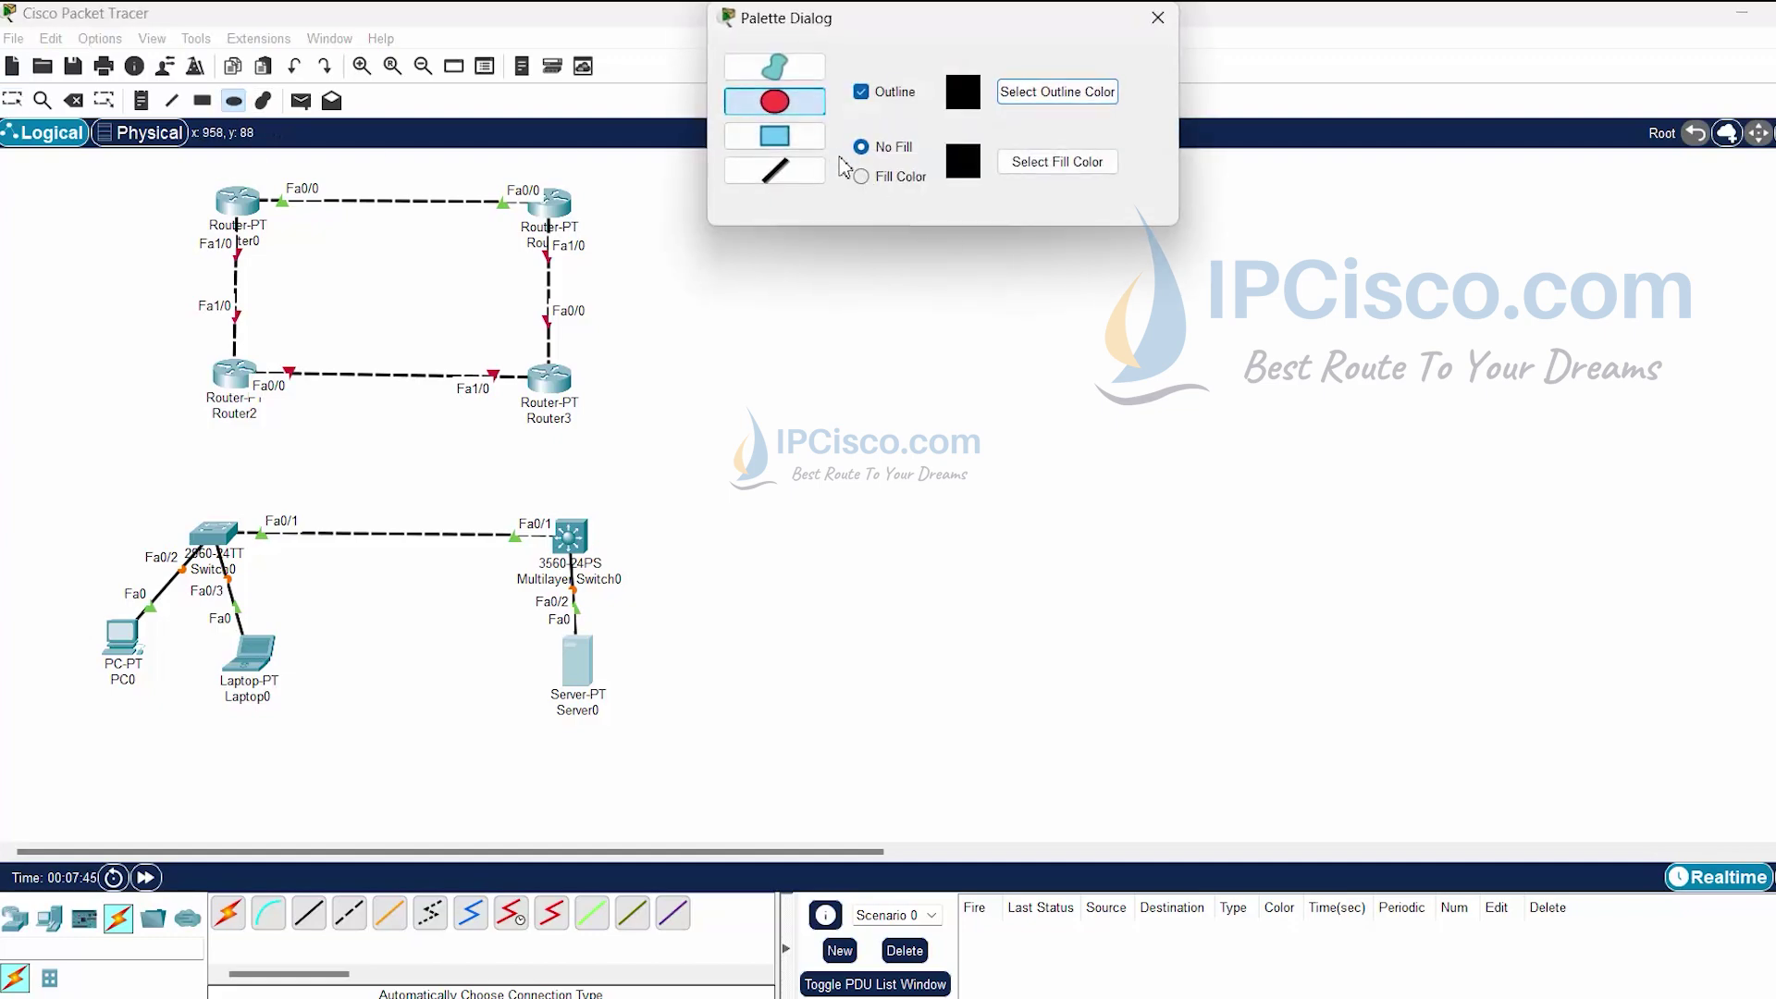
{"action": "left_click", "coordinate": [861, 176]}
{"action": "left_click", "coordinate": [777, 104]}
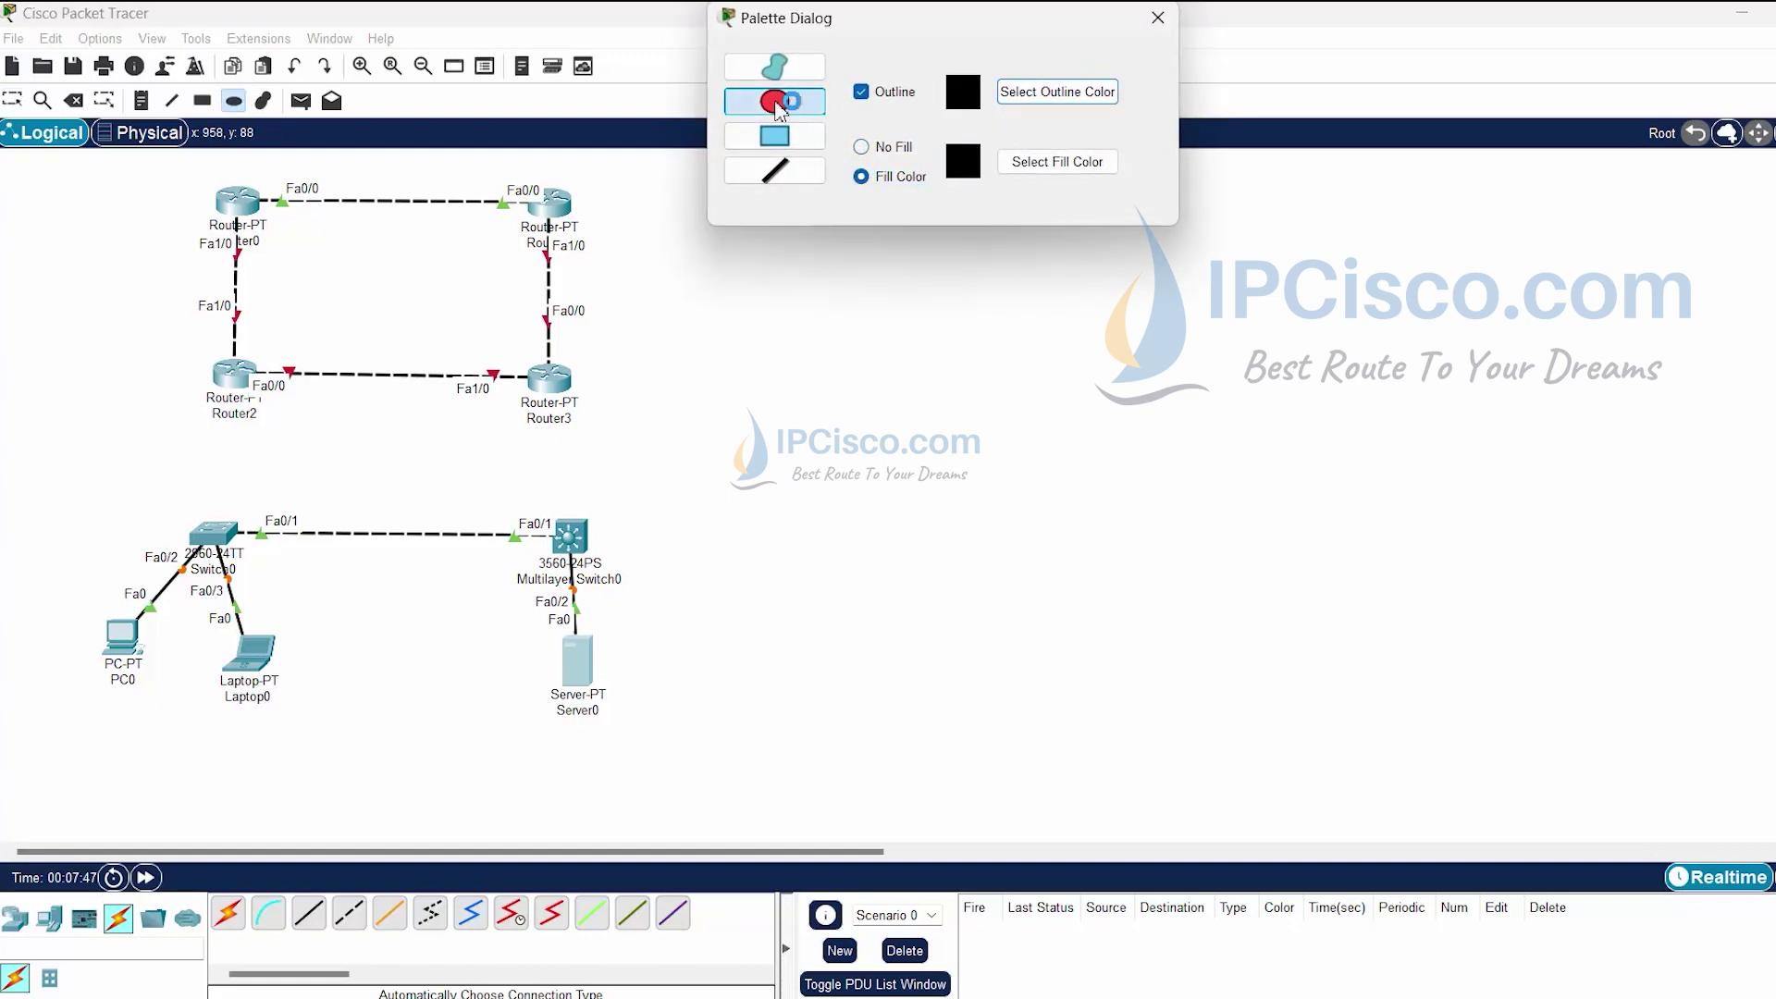
{"action": "left_click", "coordinate": [1029, 166]}
{"action": "left_click", "coordinate": [968, 331]}
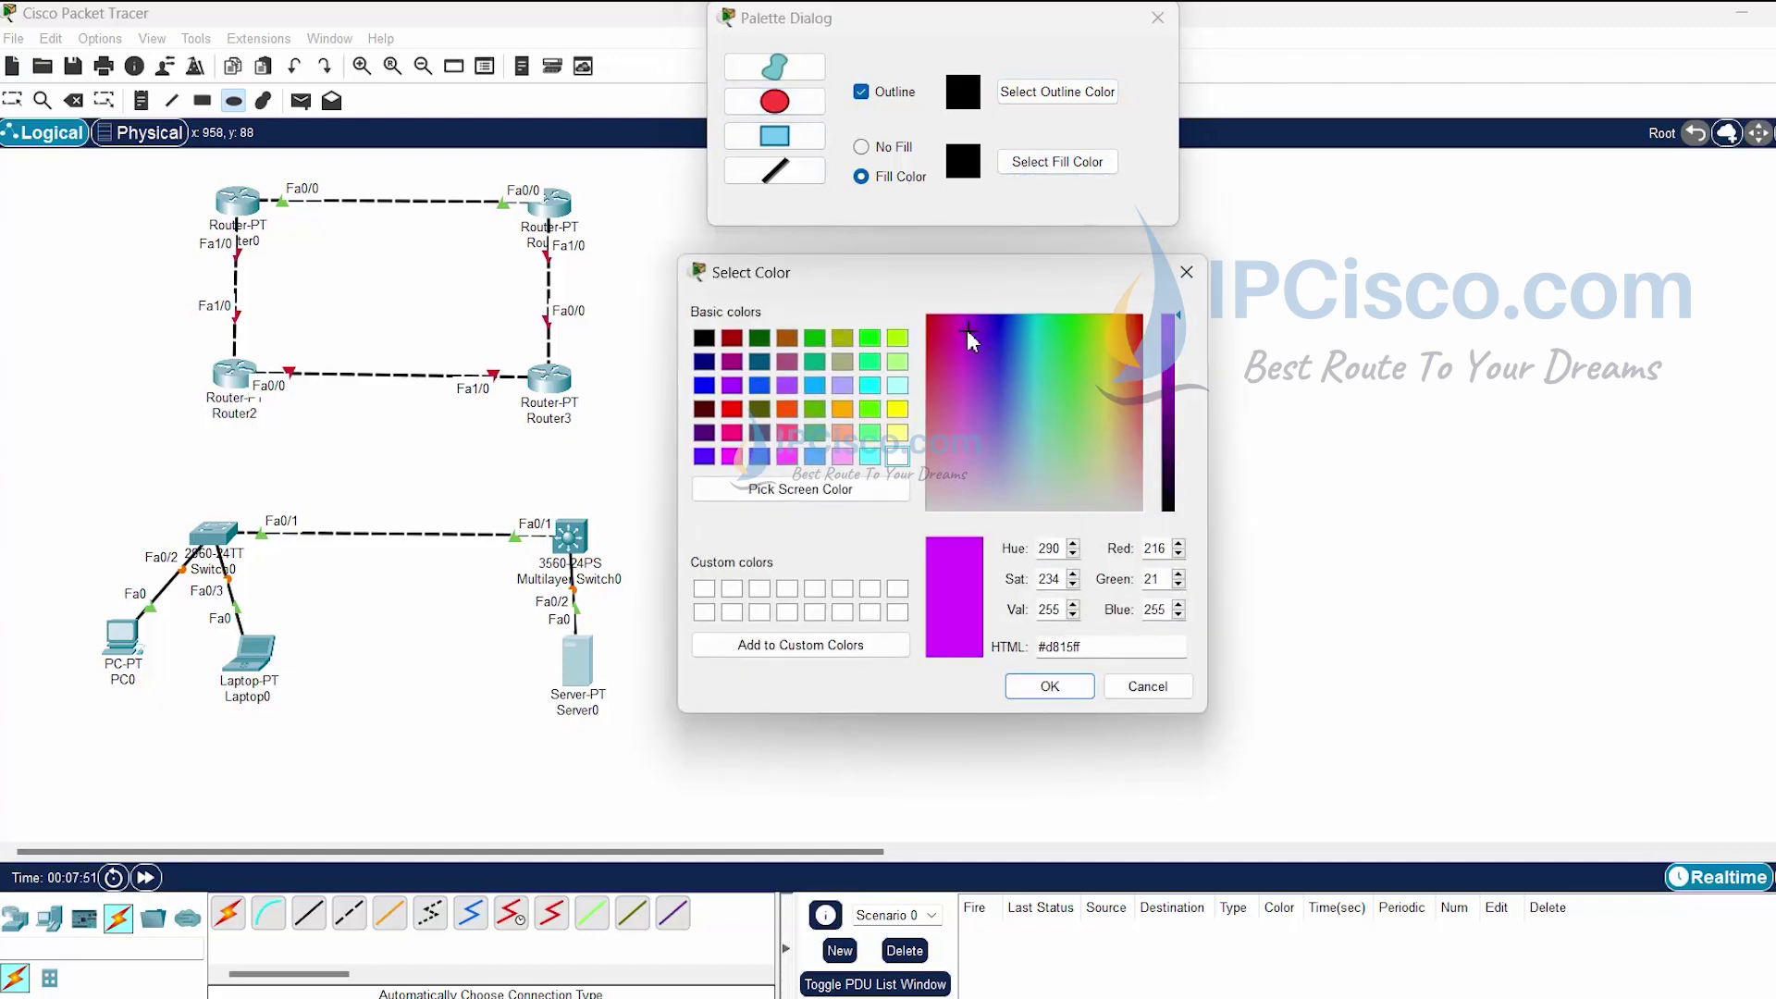
{"action": "left_click_drag", "start_coordinate": [969, 334], "coordinate": [979, 352]}
{"action": "left_click", "coordinate": [1041, 689]}
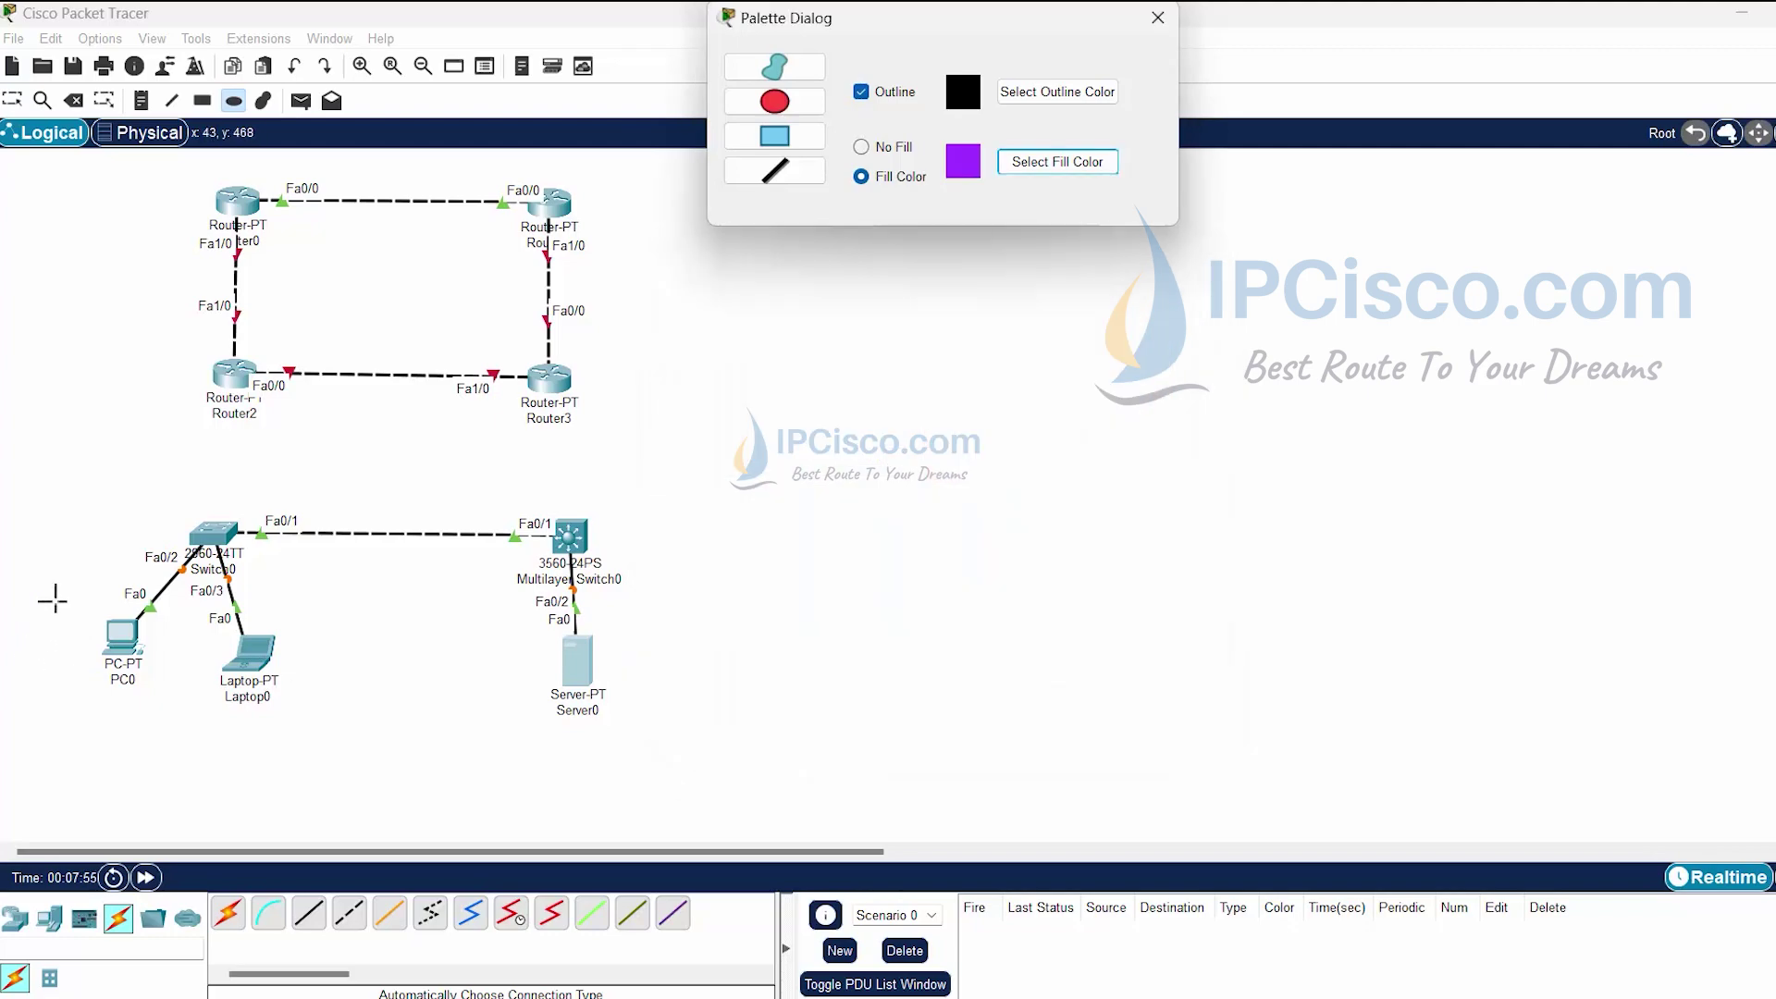
Draw one filled ellipse around PC0 and Laptop0 and another around Server0, and leave the drawing tool.
{"action": "left_click_drag", "start_coordinate": [48, 597], "coordinate": [347, 746]}
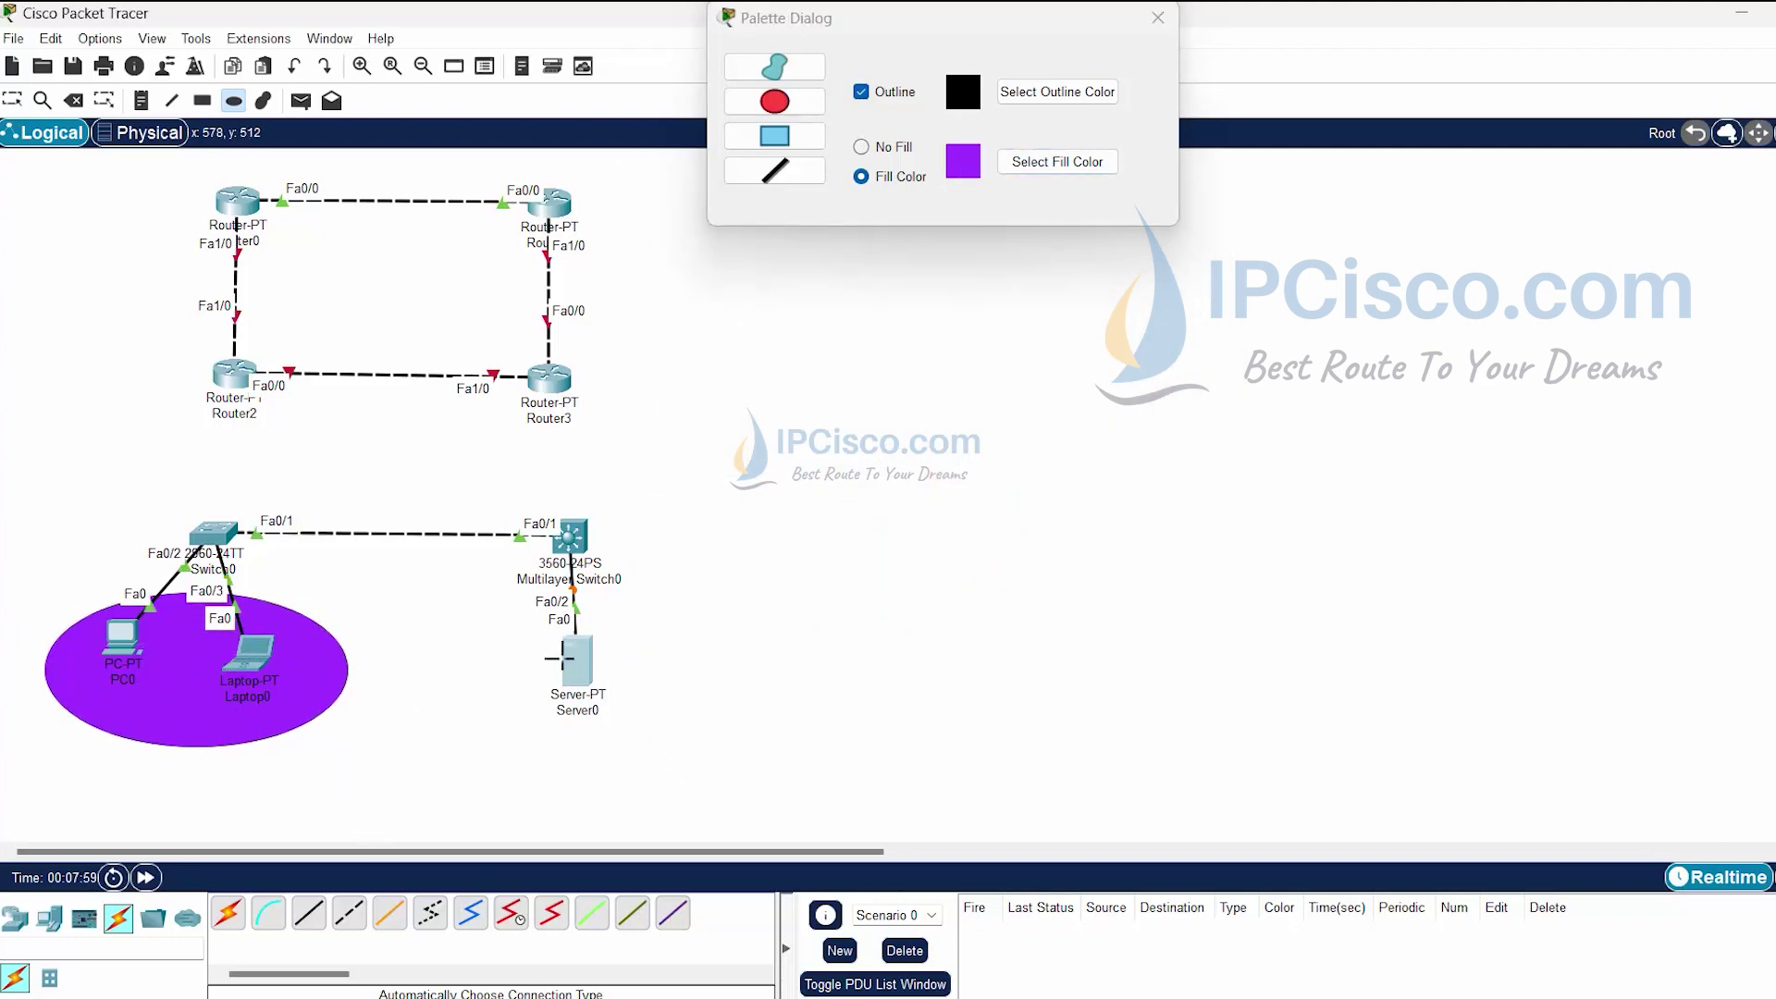
{"action": "left_click_drag", "start_coordinate": [463, 610], "coordinate": [706, 752]}
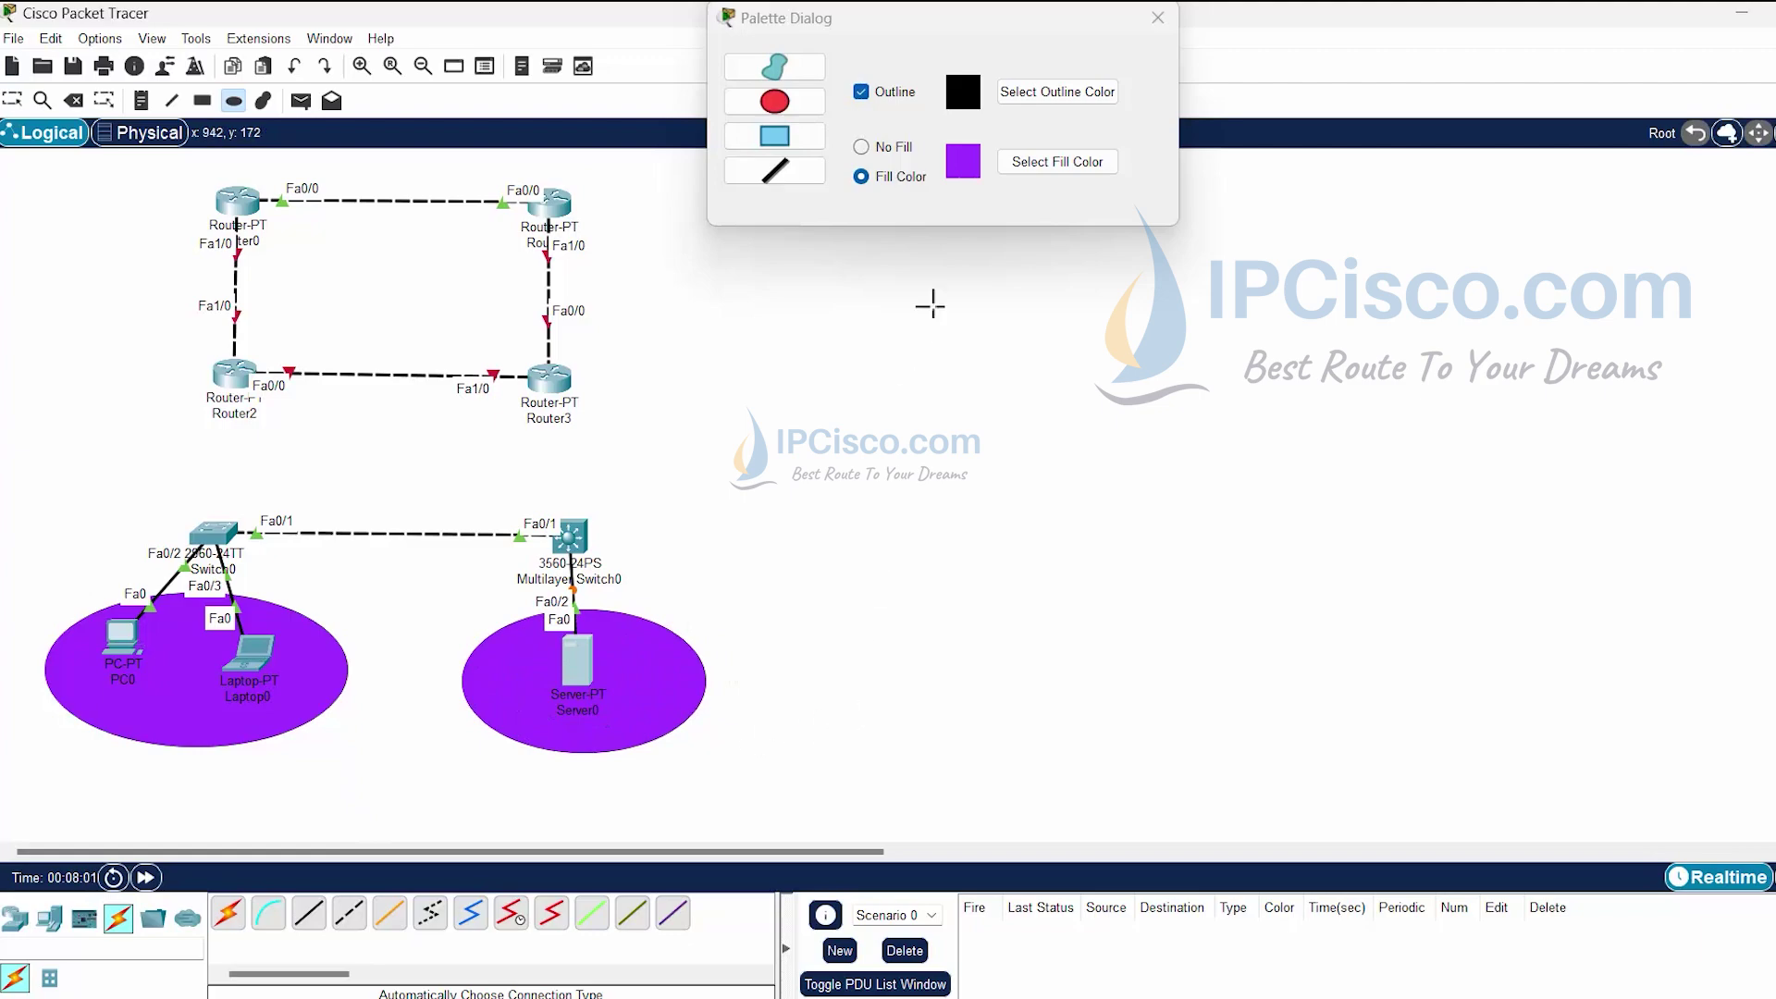
{"action": "left_click", "coordinate": [1157, 18]}
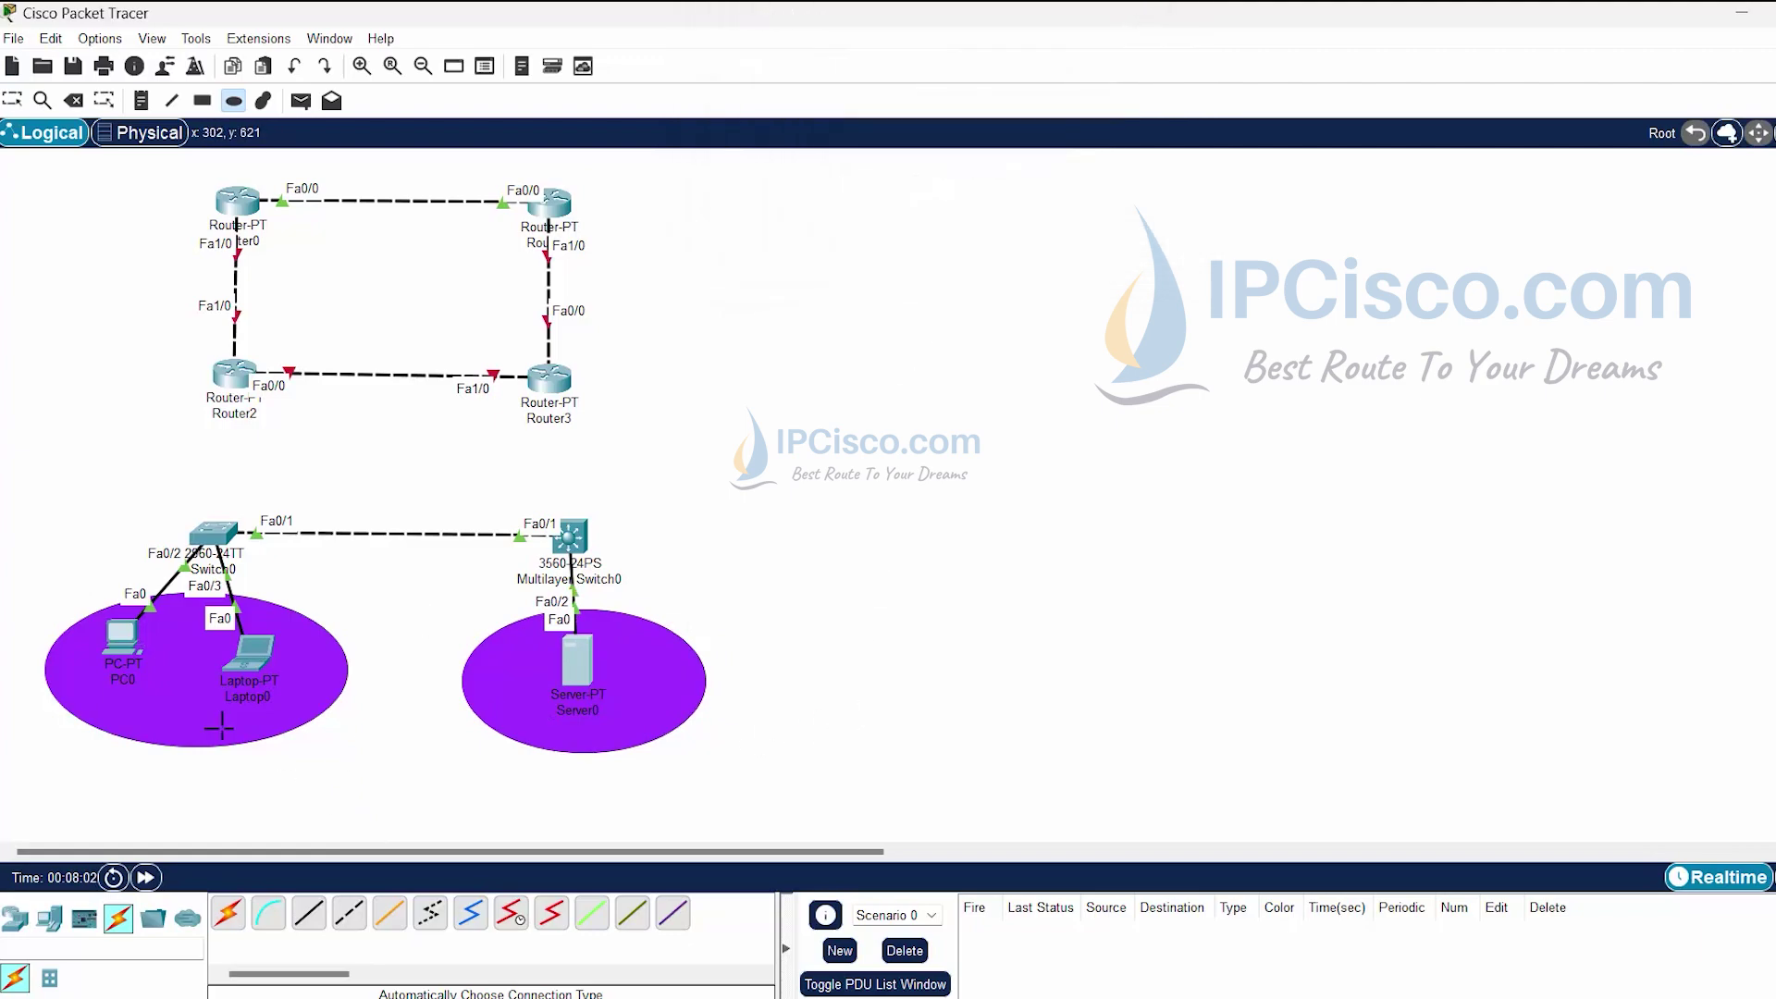
{"action": "key", "text": "Escape"}
Give PC0 the static IPv4 address 10.1.1.1, copy its subnet mask and close its window.
{"action": "left_click", "coordinate": [123, 659]}
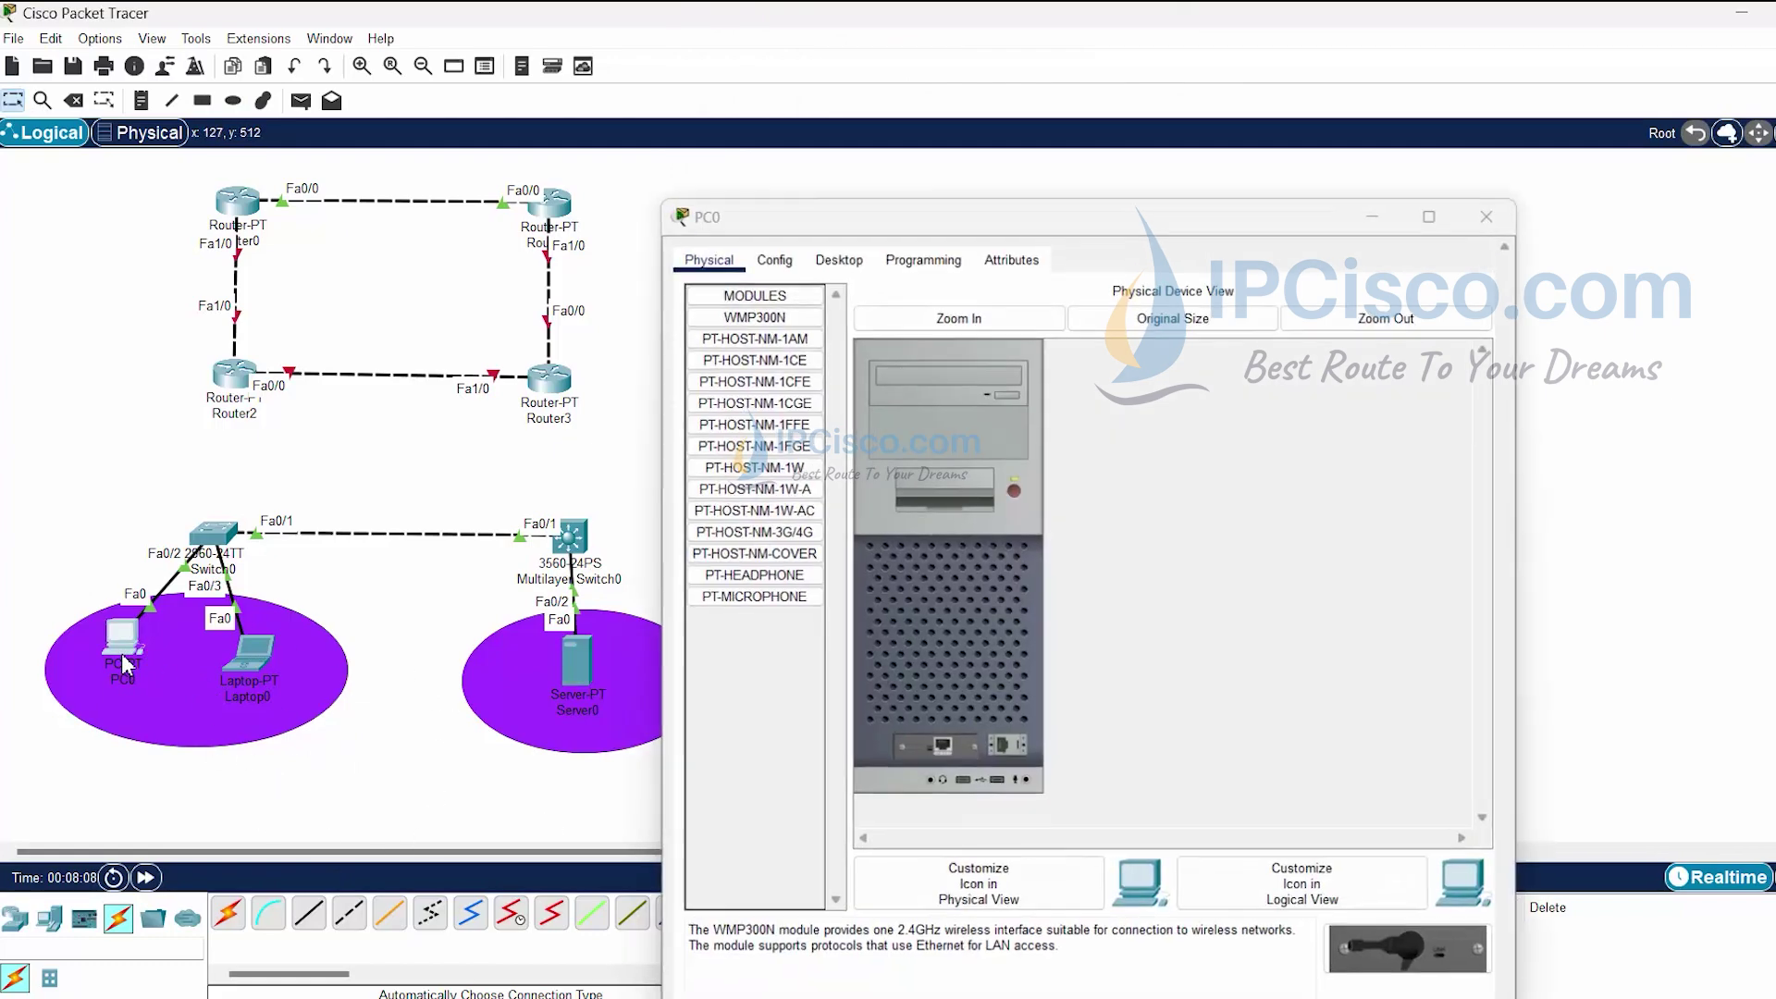
{"action": "left_click", "coordinate": [130, 655]}
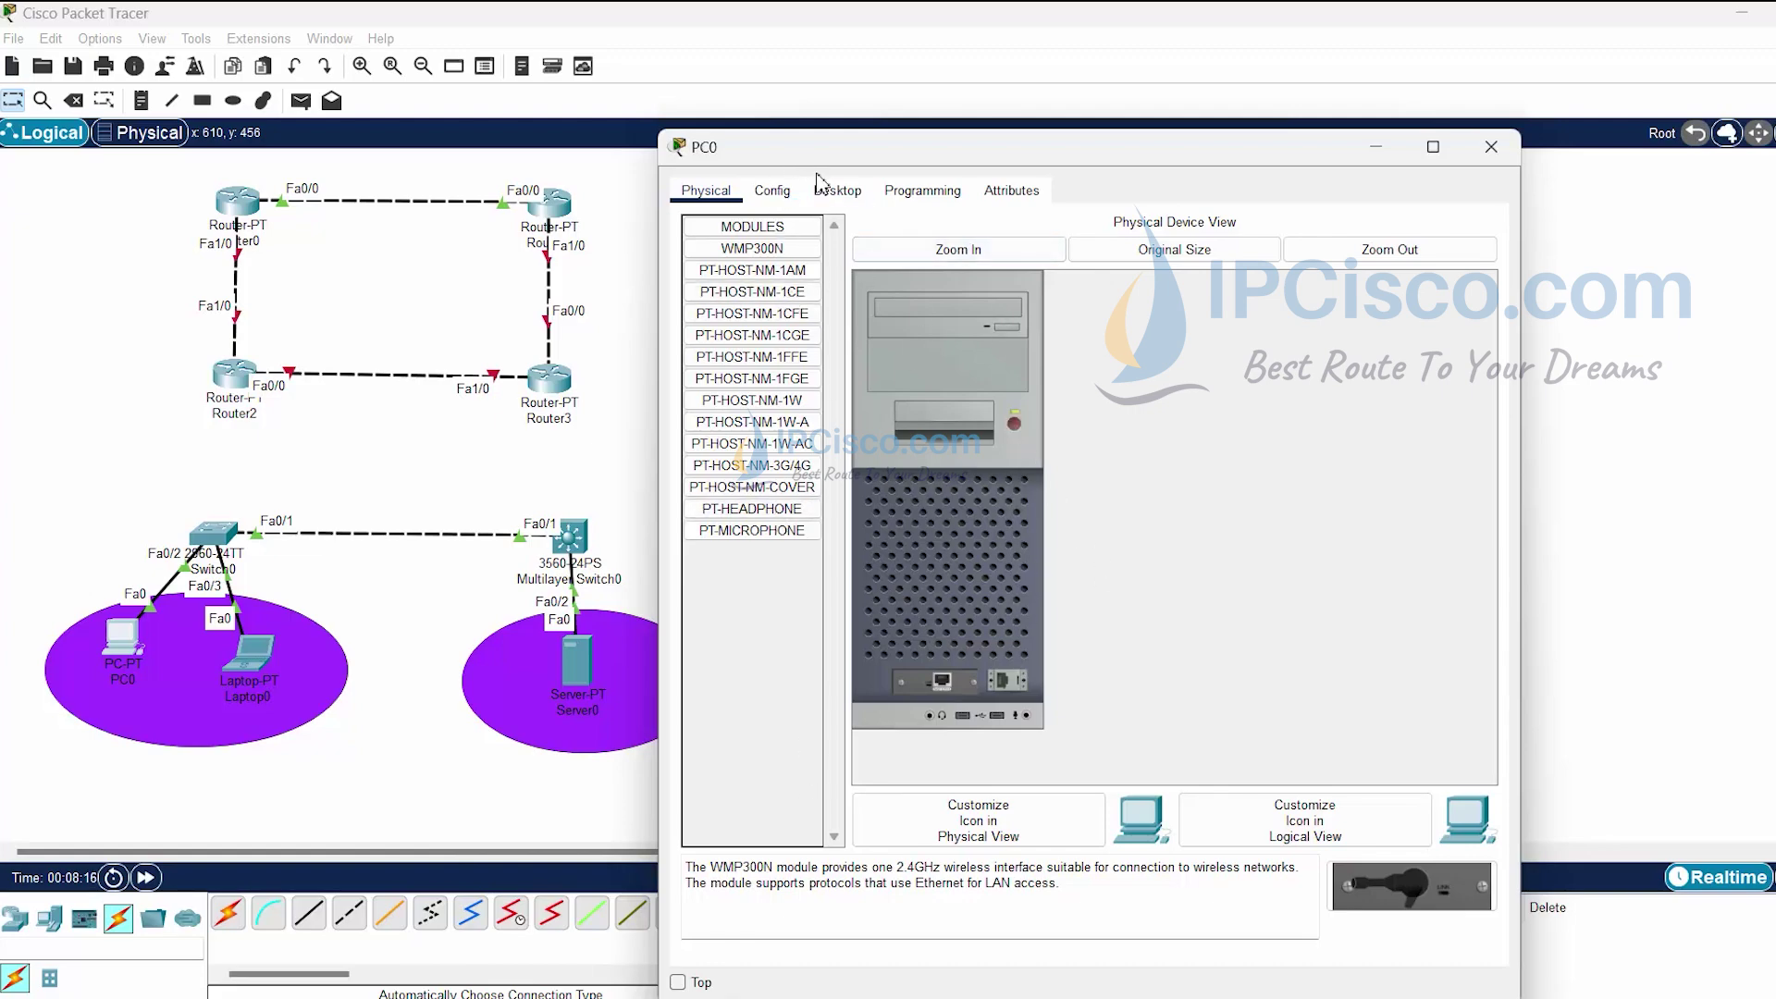
{"action": "left_click", "coordinate": [839, 193]}
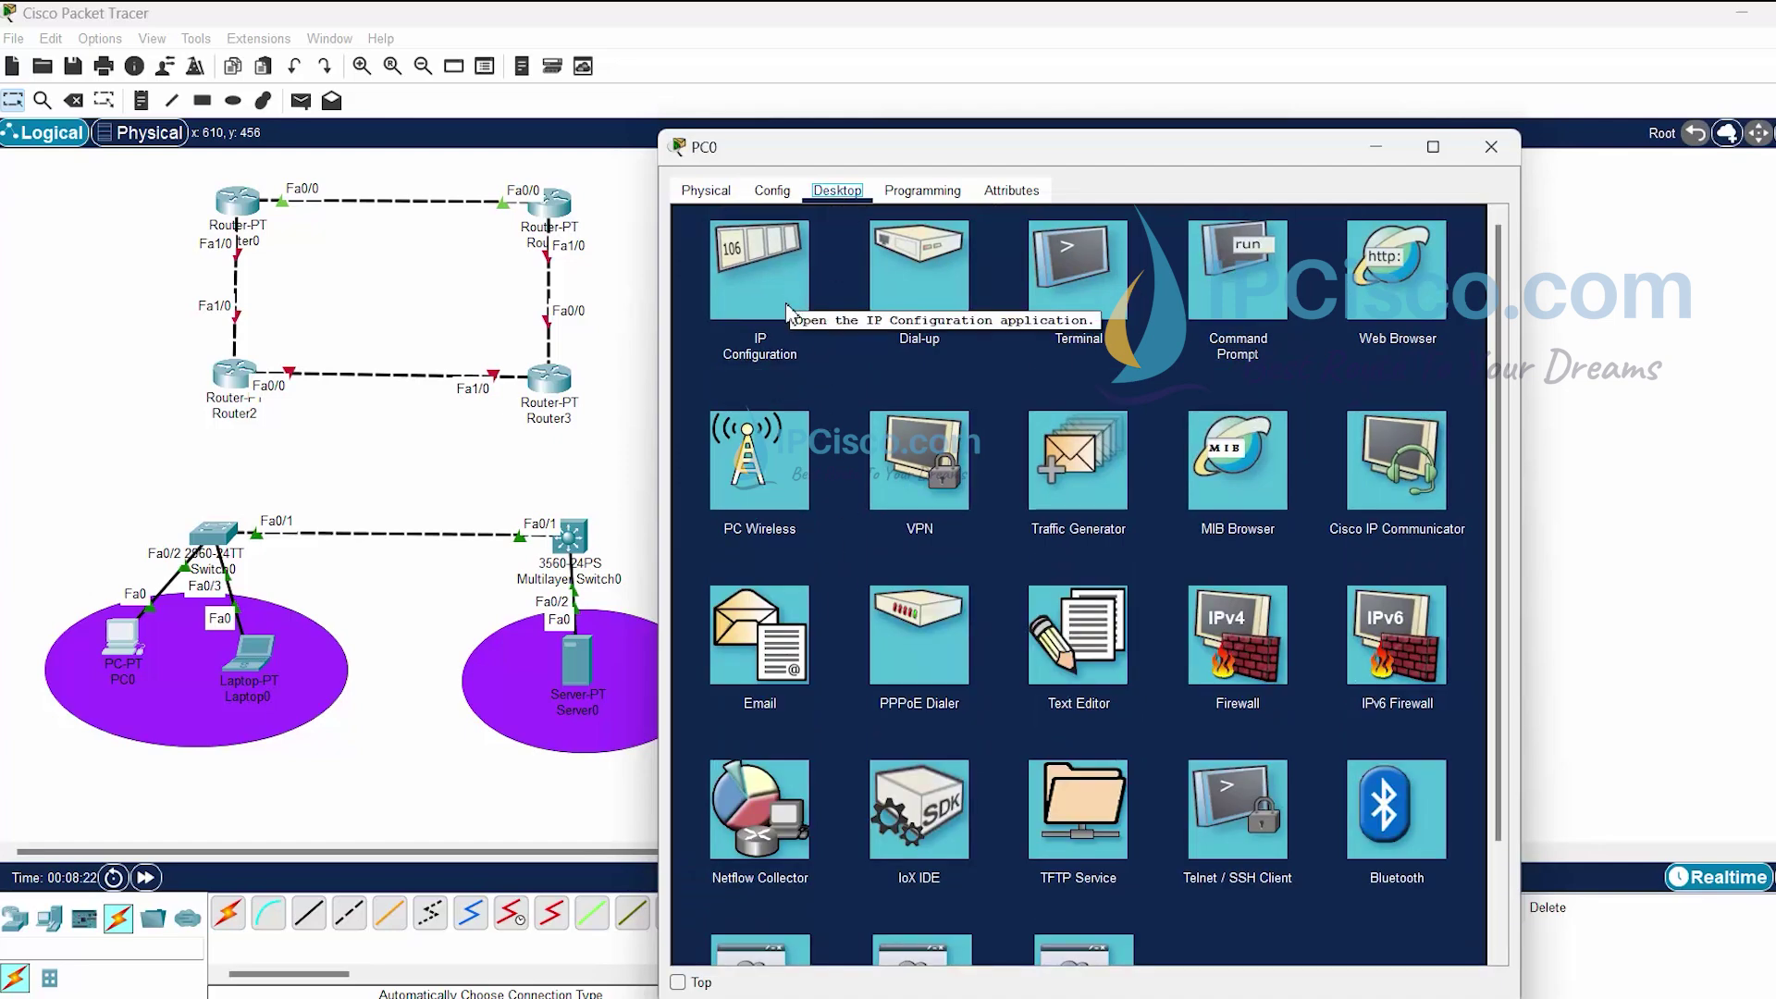
{"action": "left_click", "coordinate": [789, 314]}
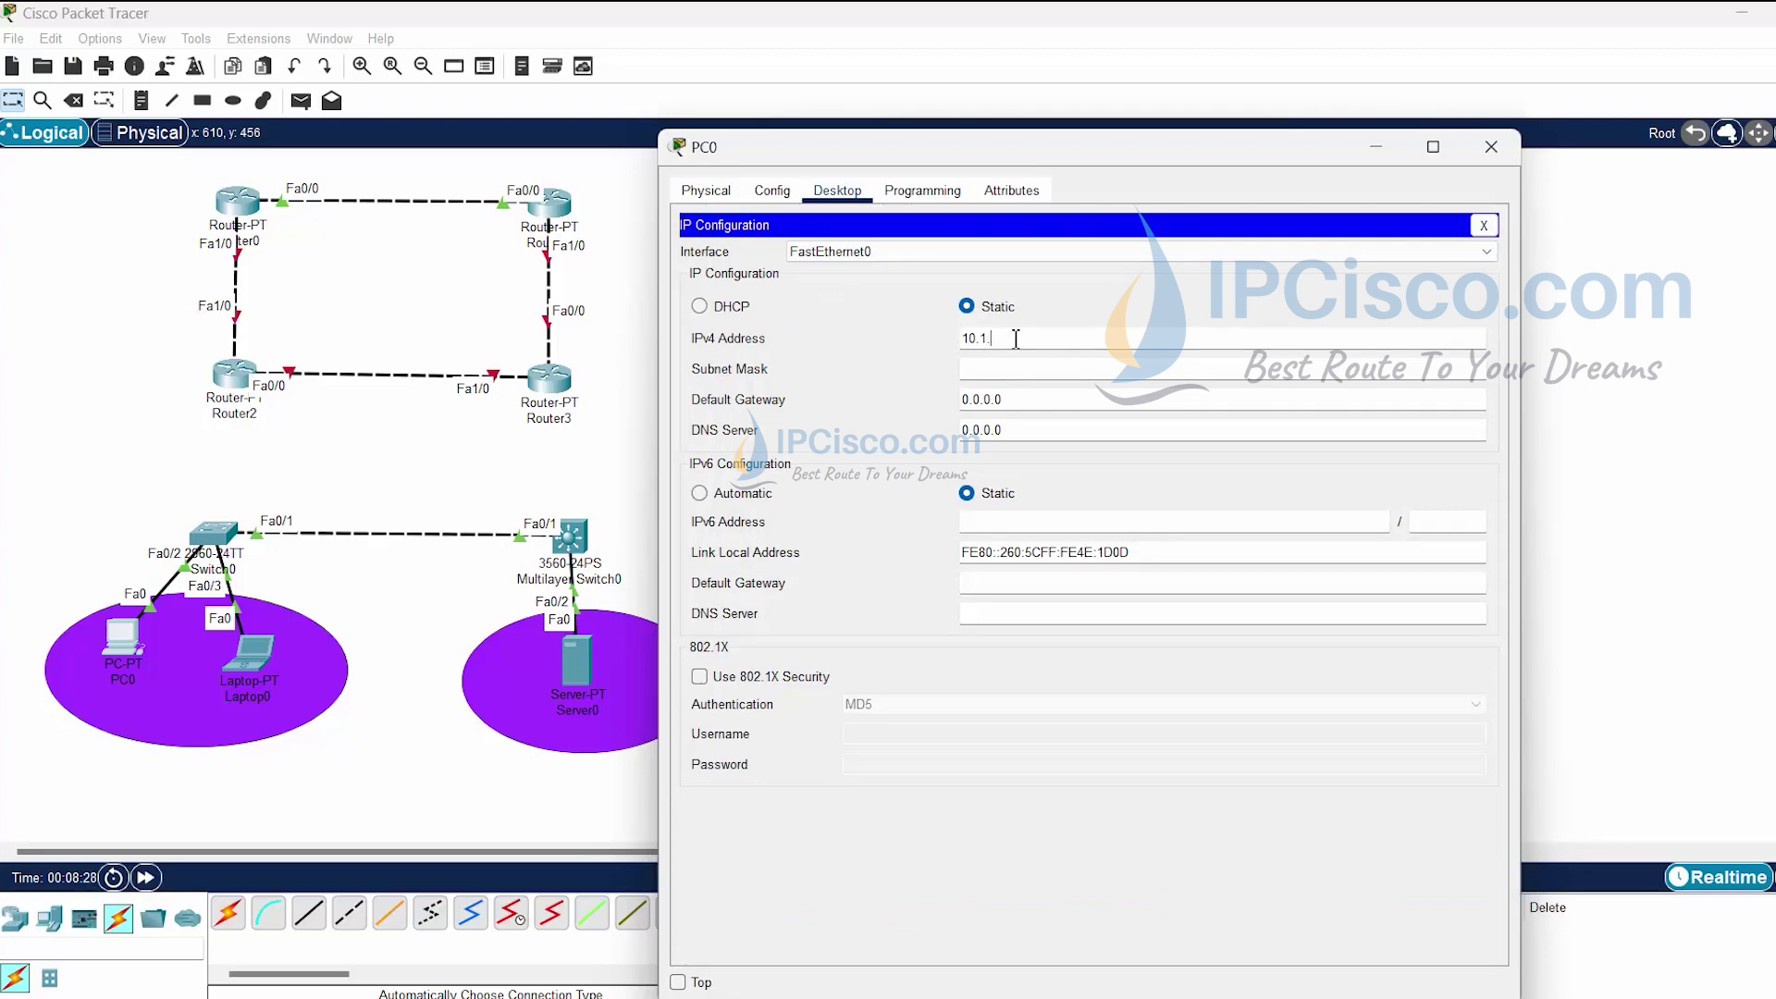
{"action": "double_click", "coordinate": [1051, 369]}
{"action": "key", "text": "ctrl+c"}
{"action": "left_click", "coordinate": [1484, 225]}
{"action": "left_click", "coordinate": [1490, 140]}
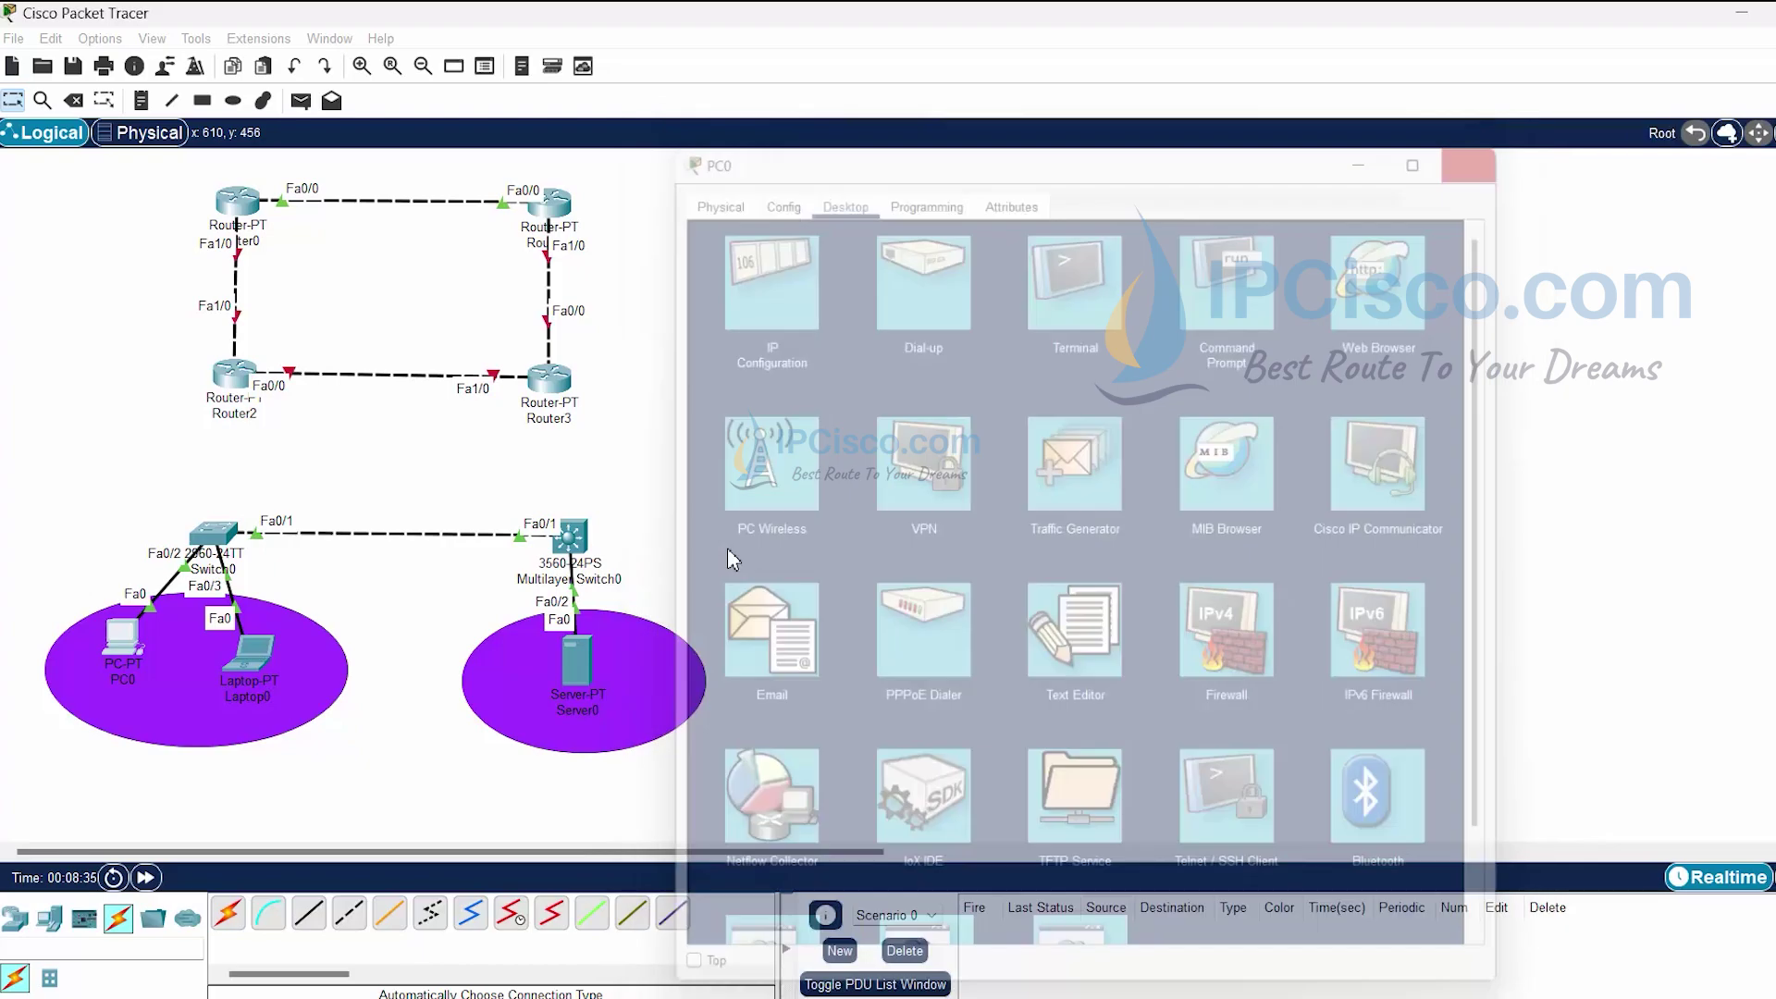
Paste the copied subnet mask into Server0's static IP configuration, fill in its IPv4 address and close its window.
{"action": "left_click", "coordinate": [579, 677]}
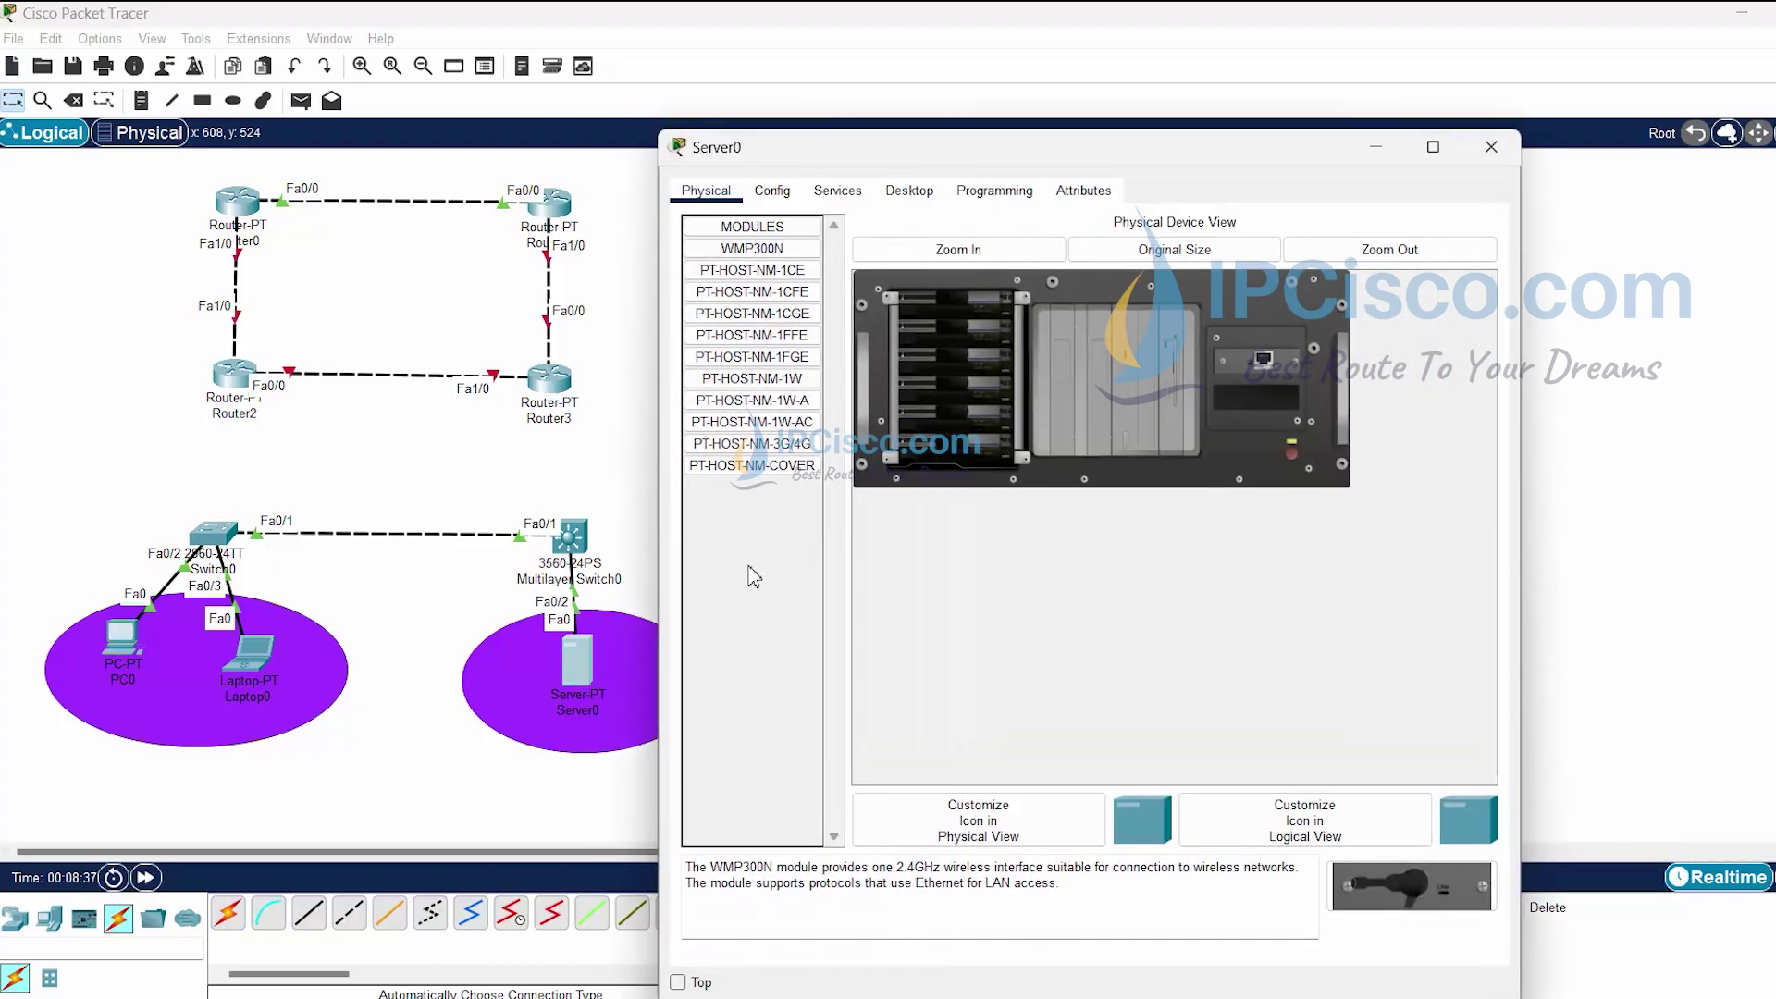
{"action": "left_click", "coordinate": [894, 198]}
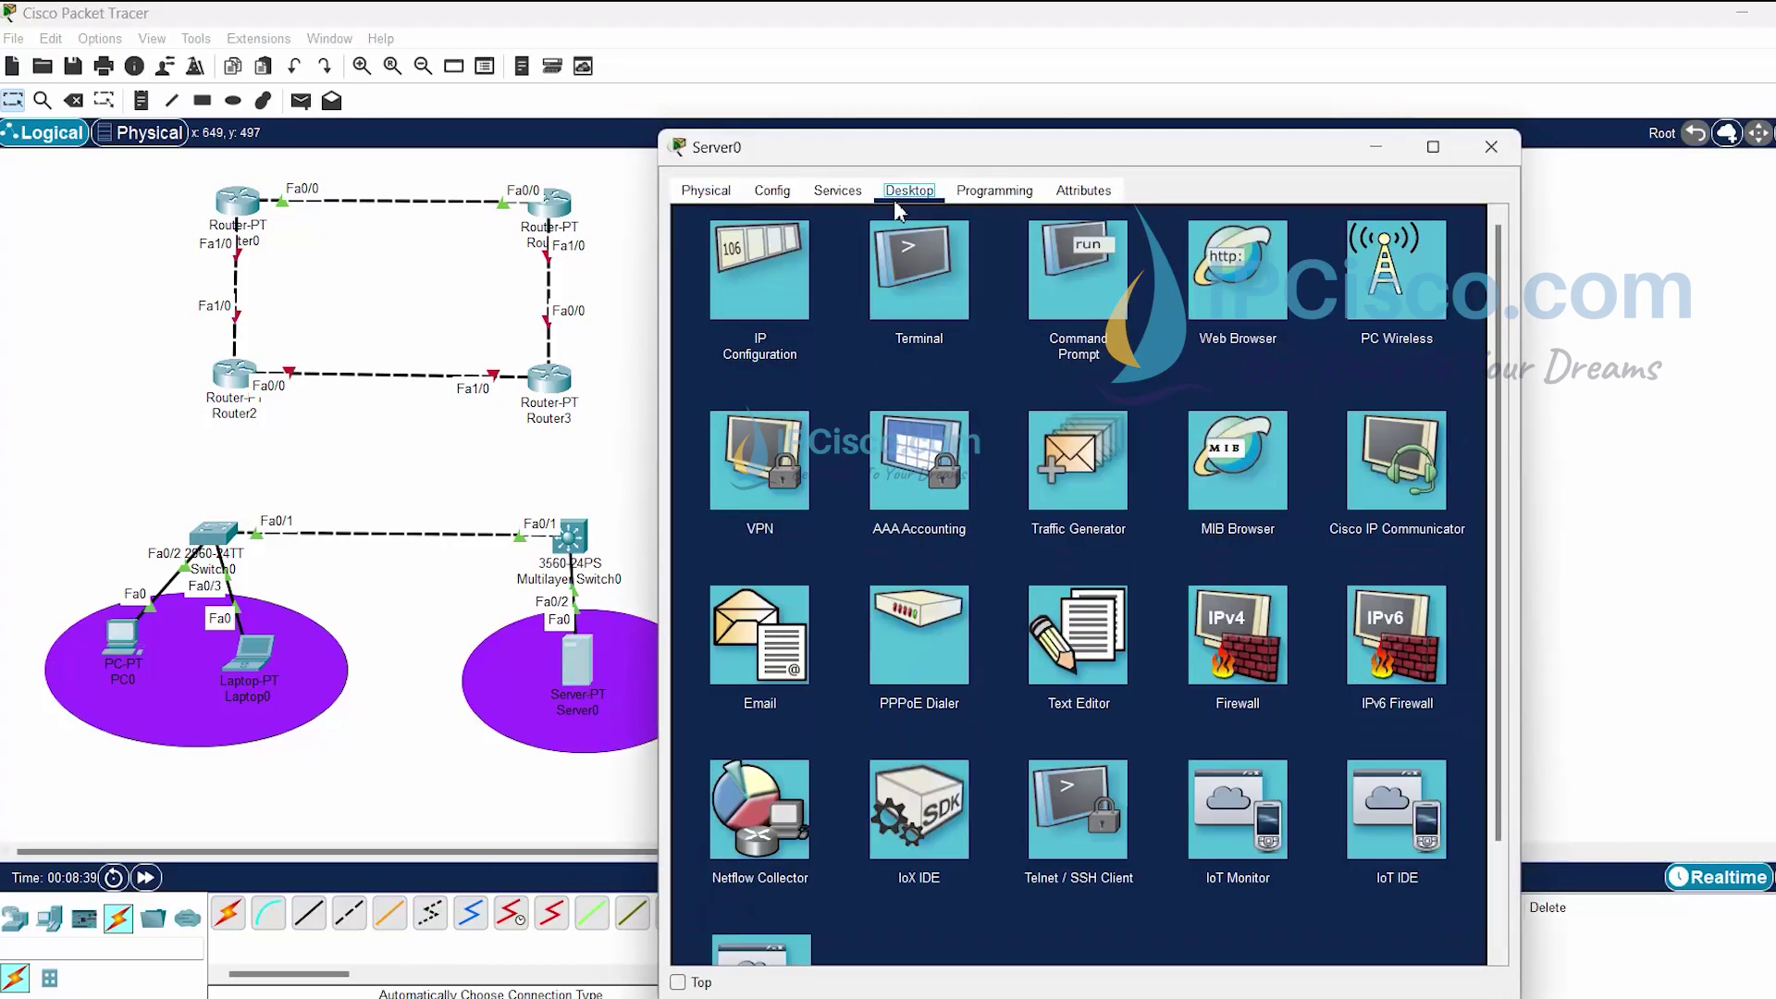
{"action": "left_click", "coordinate": [766, 308]}
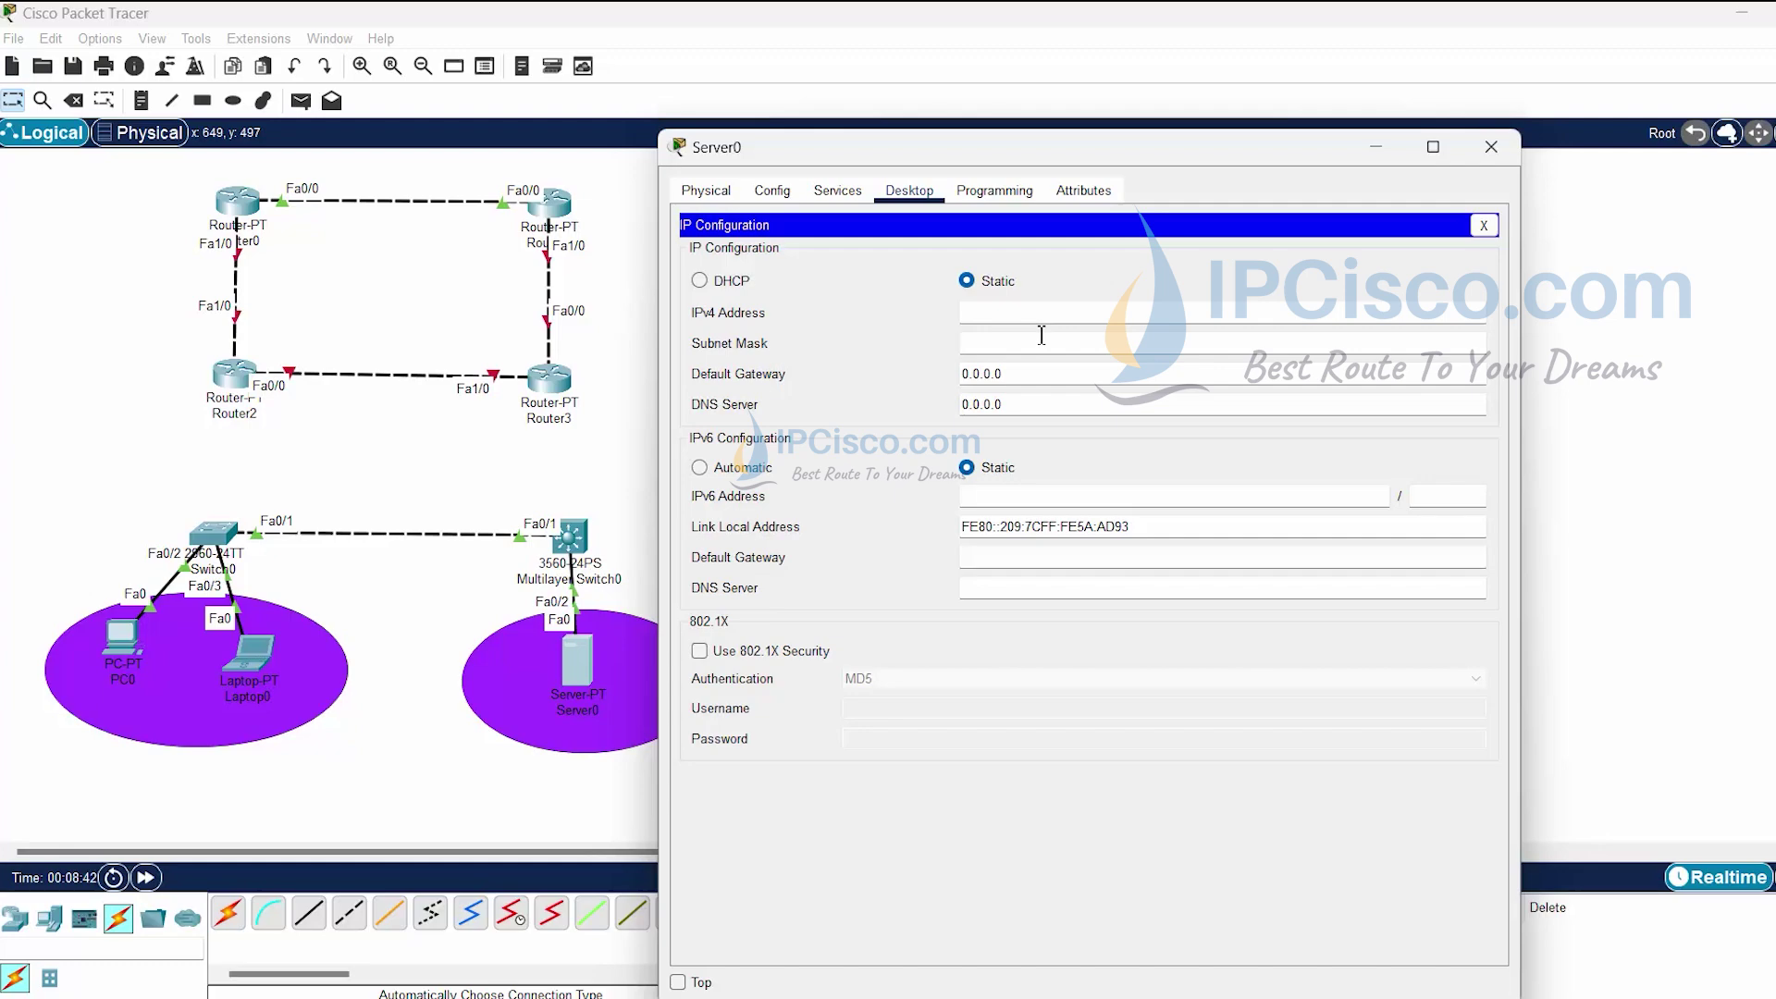
{"action": "left_click", "coordinate": [1042, 335]}
{"action": "key", "text": "ctrl+v"}
{"action": "left_click", "coordinate": [1073, 316]}
{"action": "left_click", "coordinate": [1087, 798]}
{"action": "left_click", "coordinate": [1491, 148]}
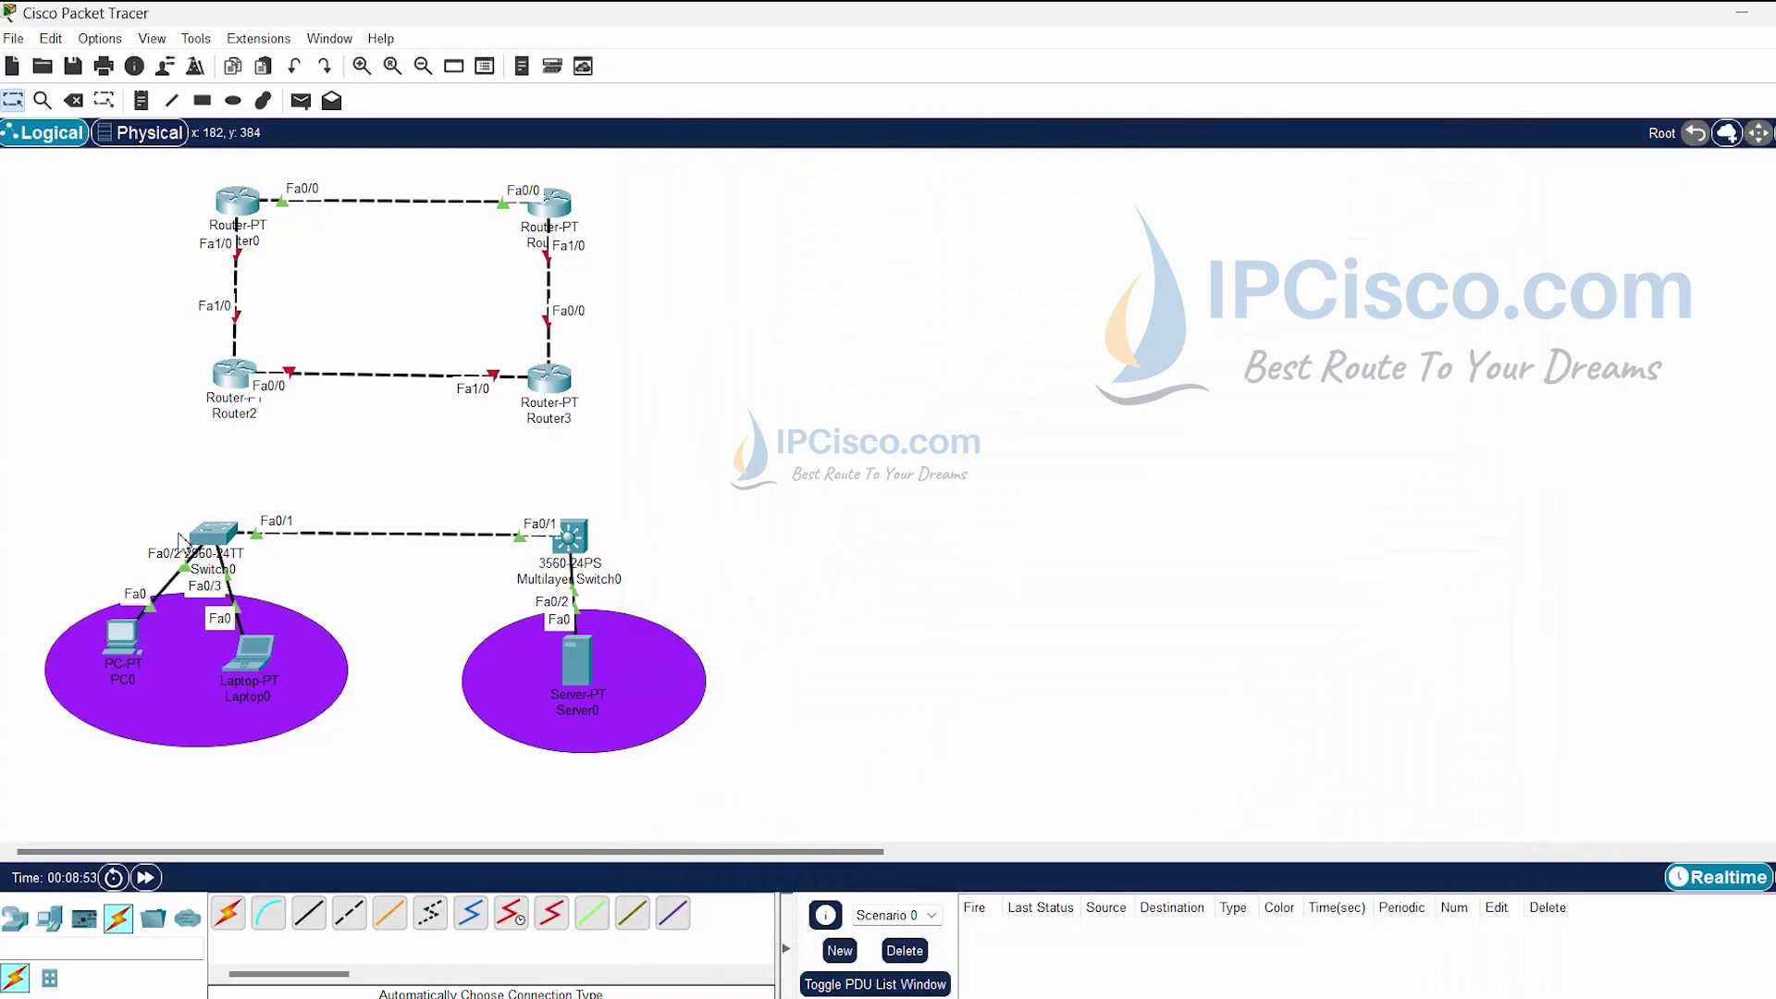
Ping 10.1.1.1 from Server0's command prompt and move the window aside to uncover the topology.
{"action": "left_click", "coordinate": [578, 663]}
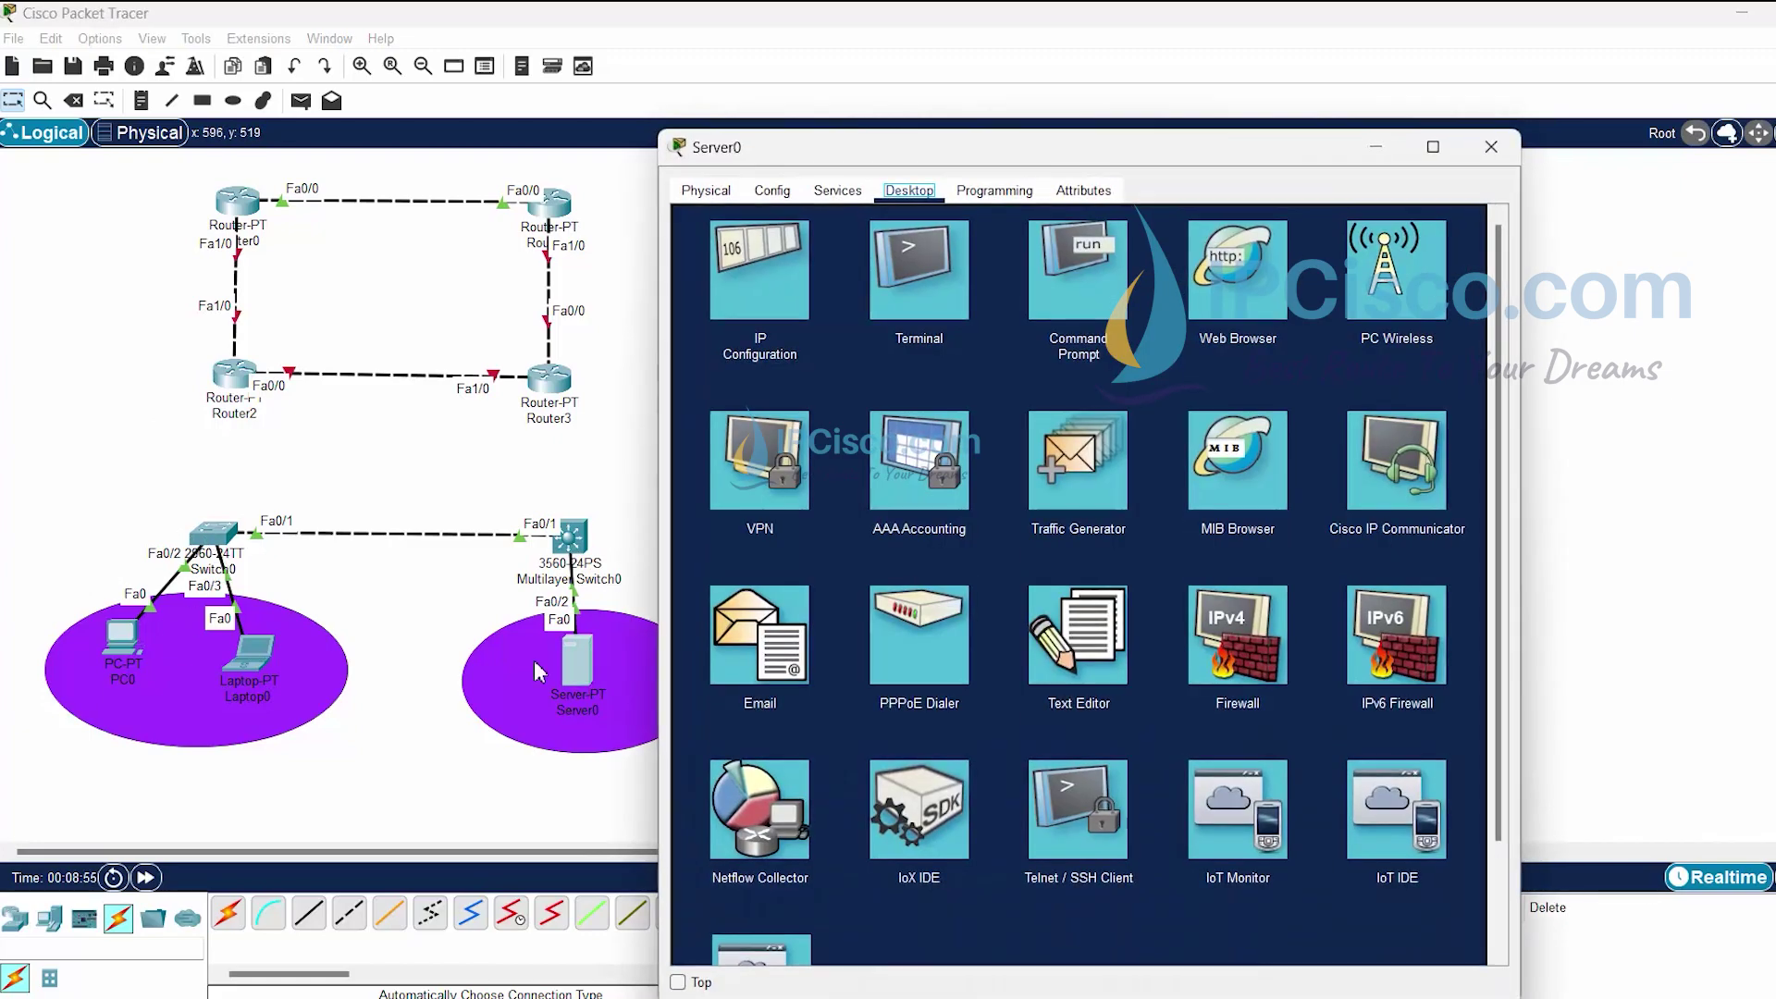
{"action": "left_click", "coordinate": [1076, 270]}
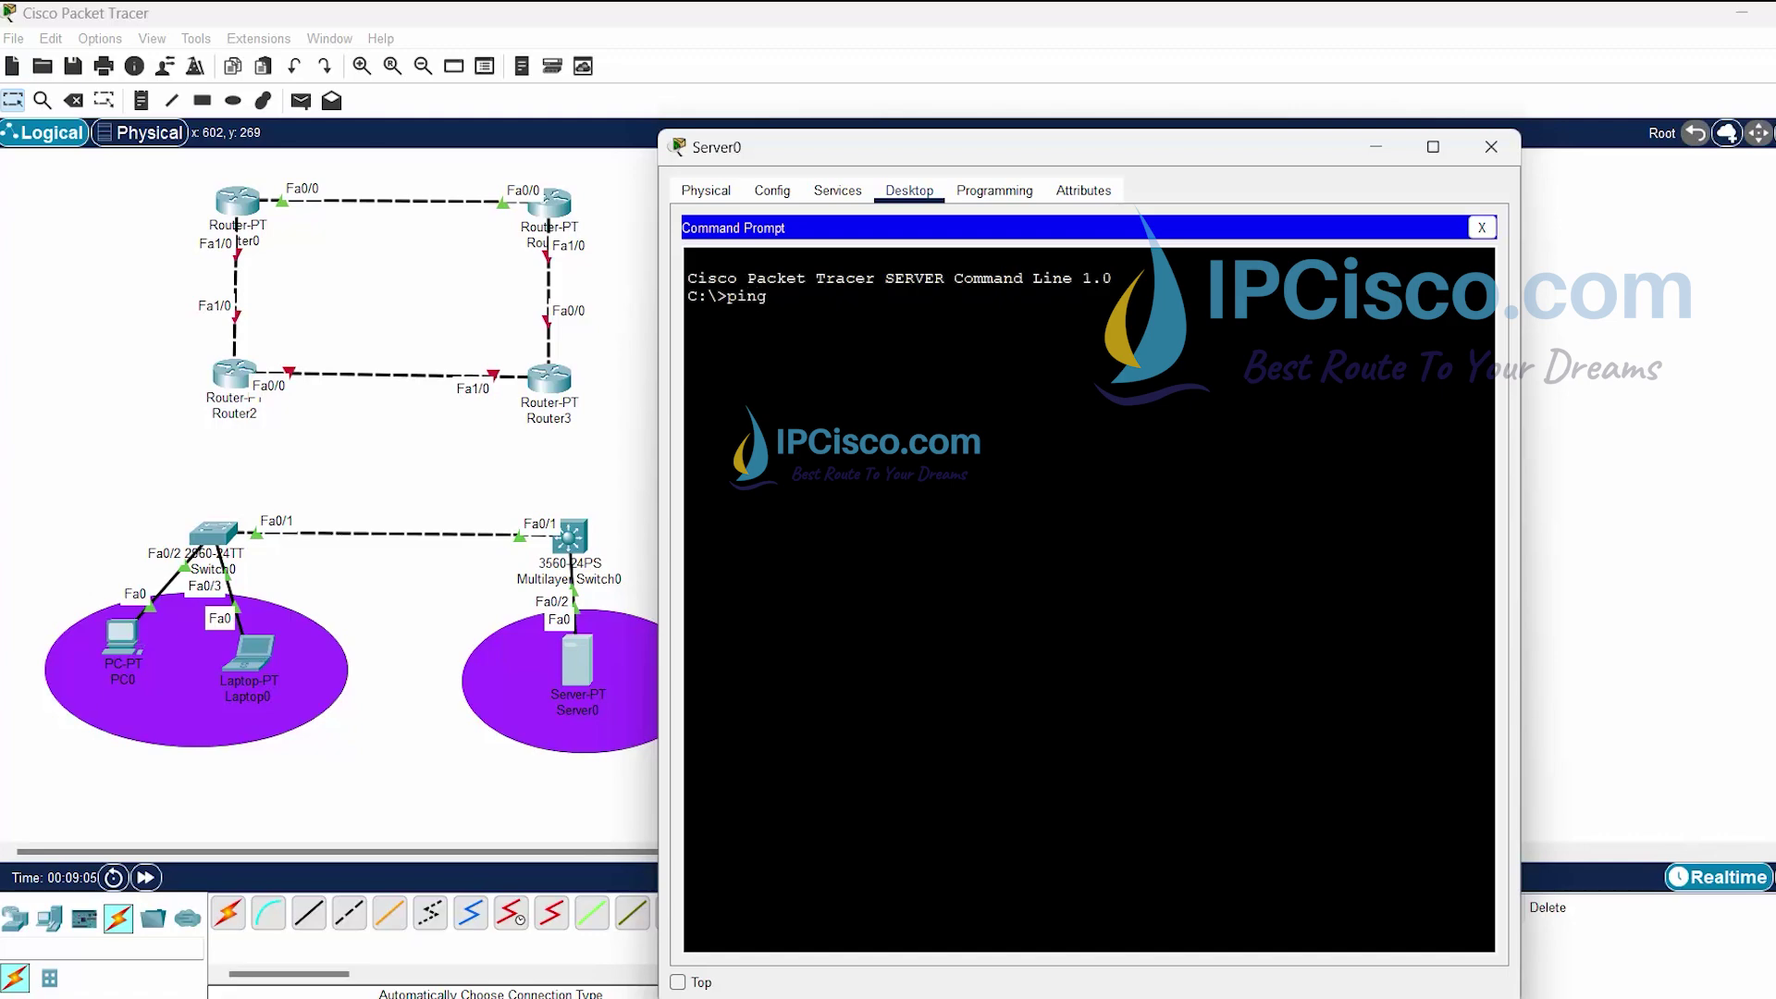
{"action": "type", "text": ".1.1.1"}
{"action": "key", "text": "Return"}
{"action": "left_click_drag", "start_coordinate": [972, 153], "coordinate": [1217, 155]}
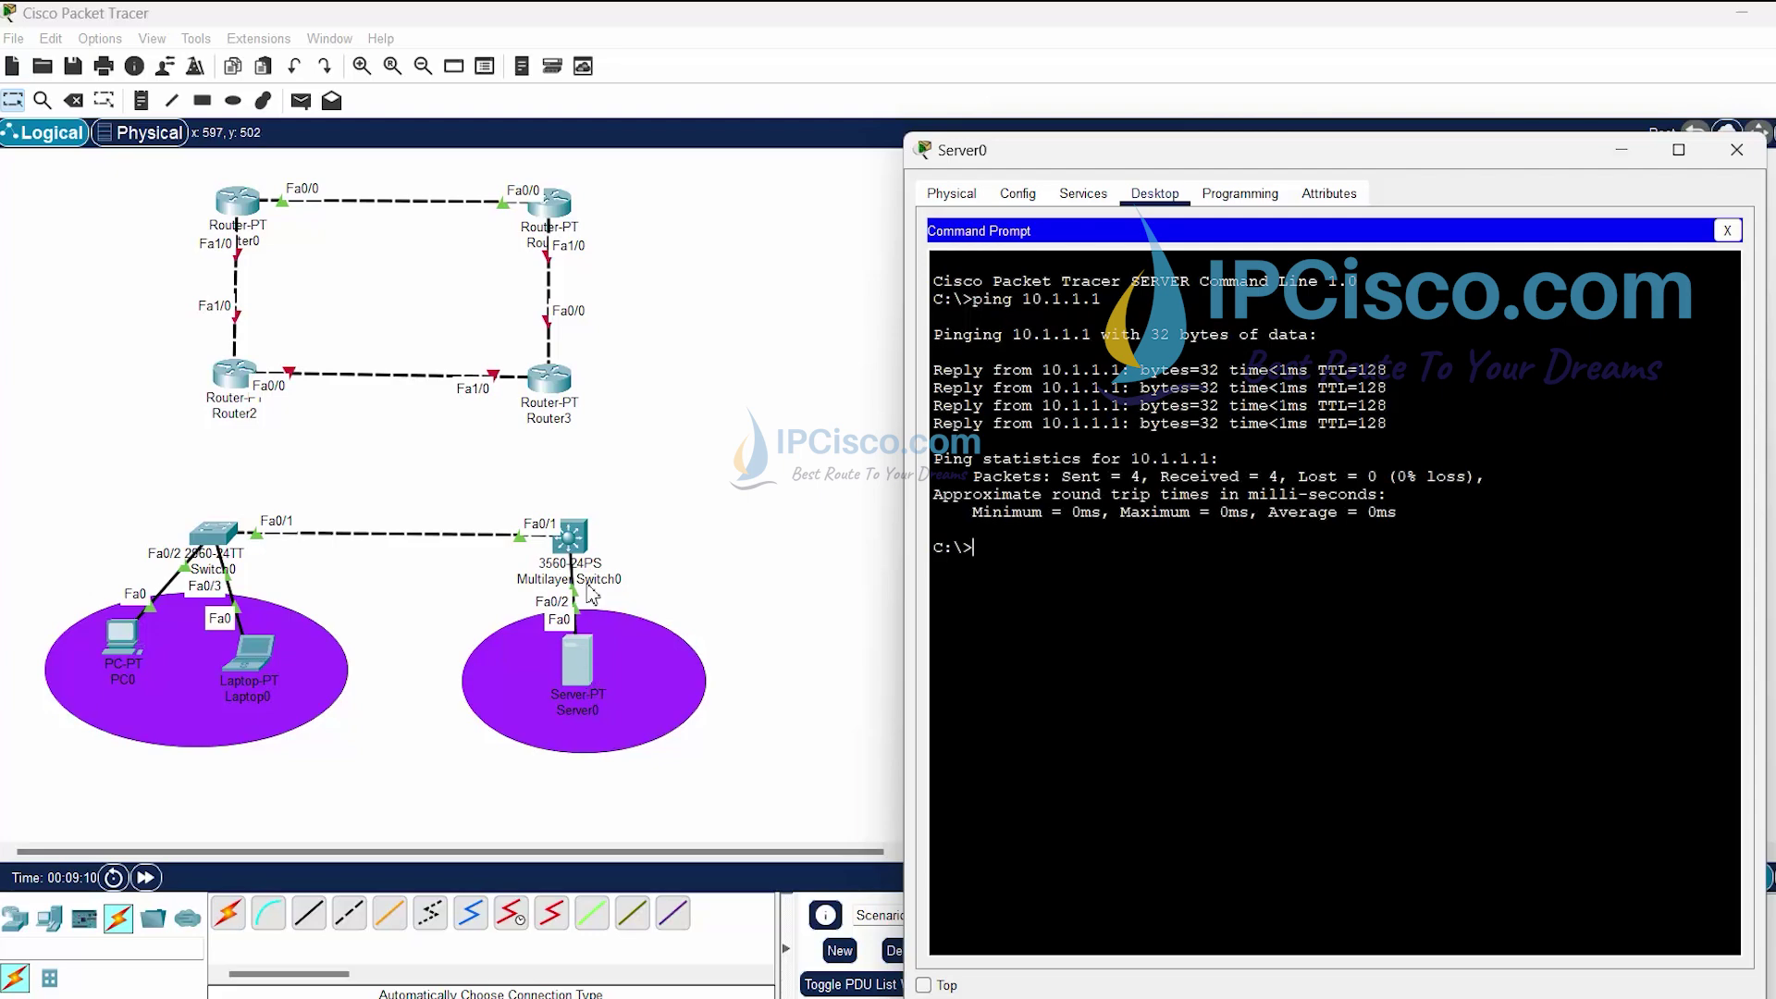
Close Server0's command prompt and window, and send a simple PDU from Server0 to PC0.
{"action": "left_click", "coordinate": [1726, 230]}
{"action": "left_click", "coordinate": [1736, 150]}
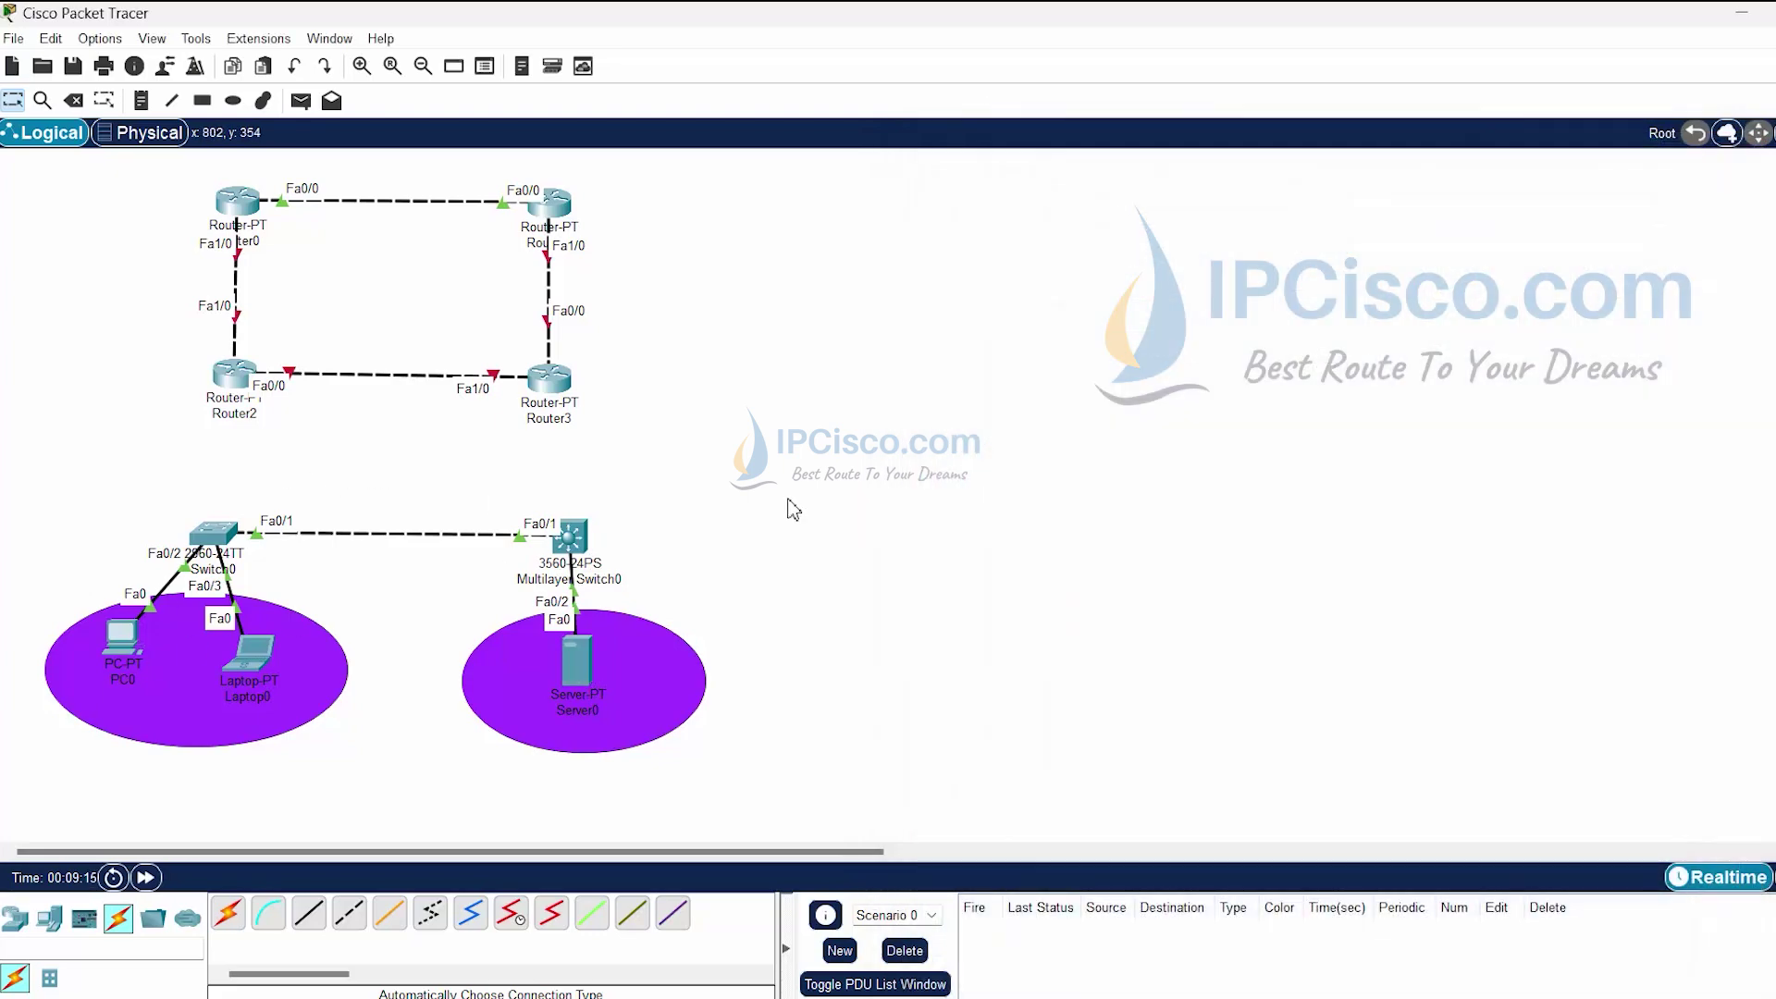
{"action": "left_click", "coordinate": [303, 102]}
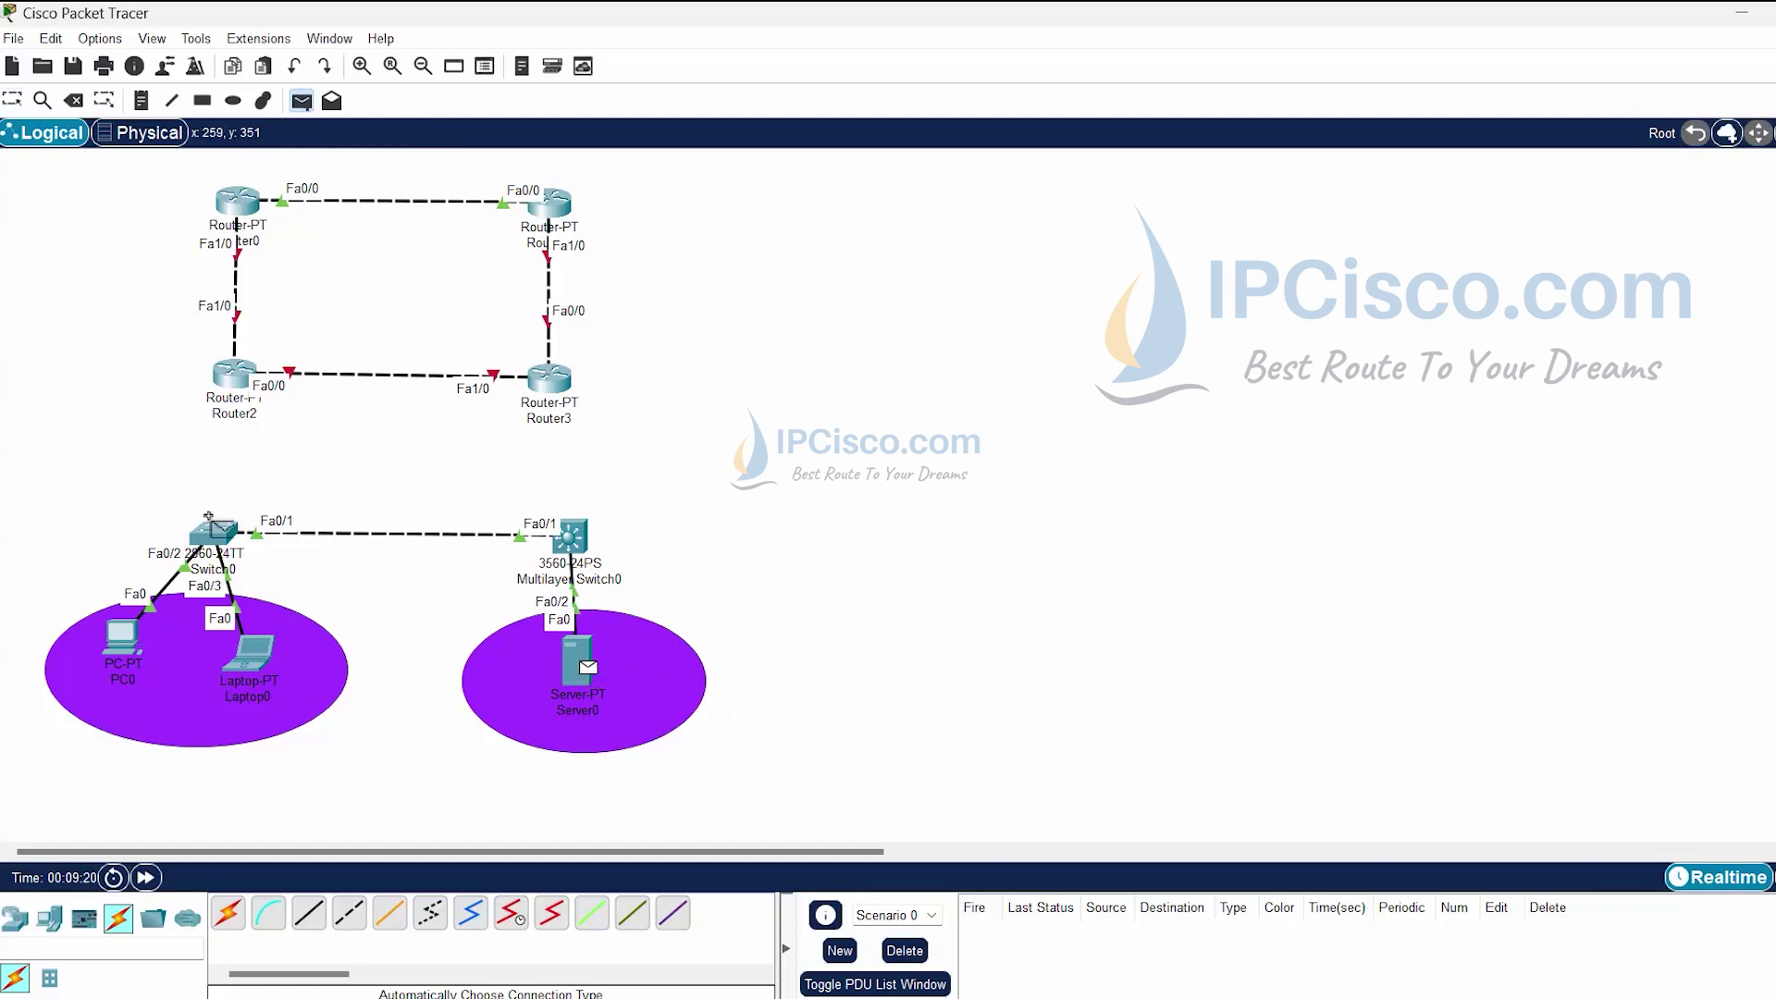
{"action": "left_click", "coordinate": [125, 639]}
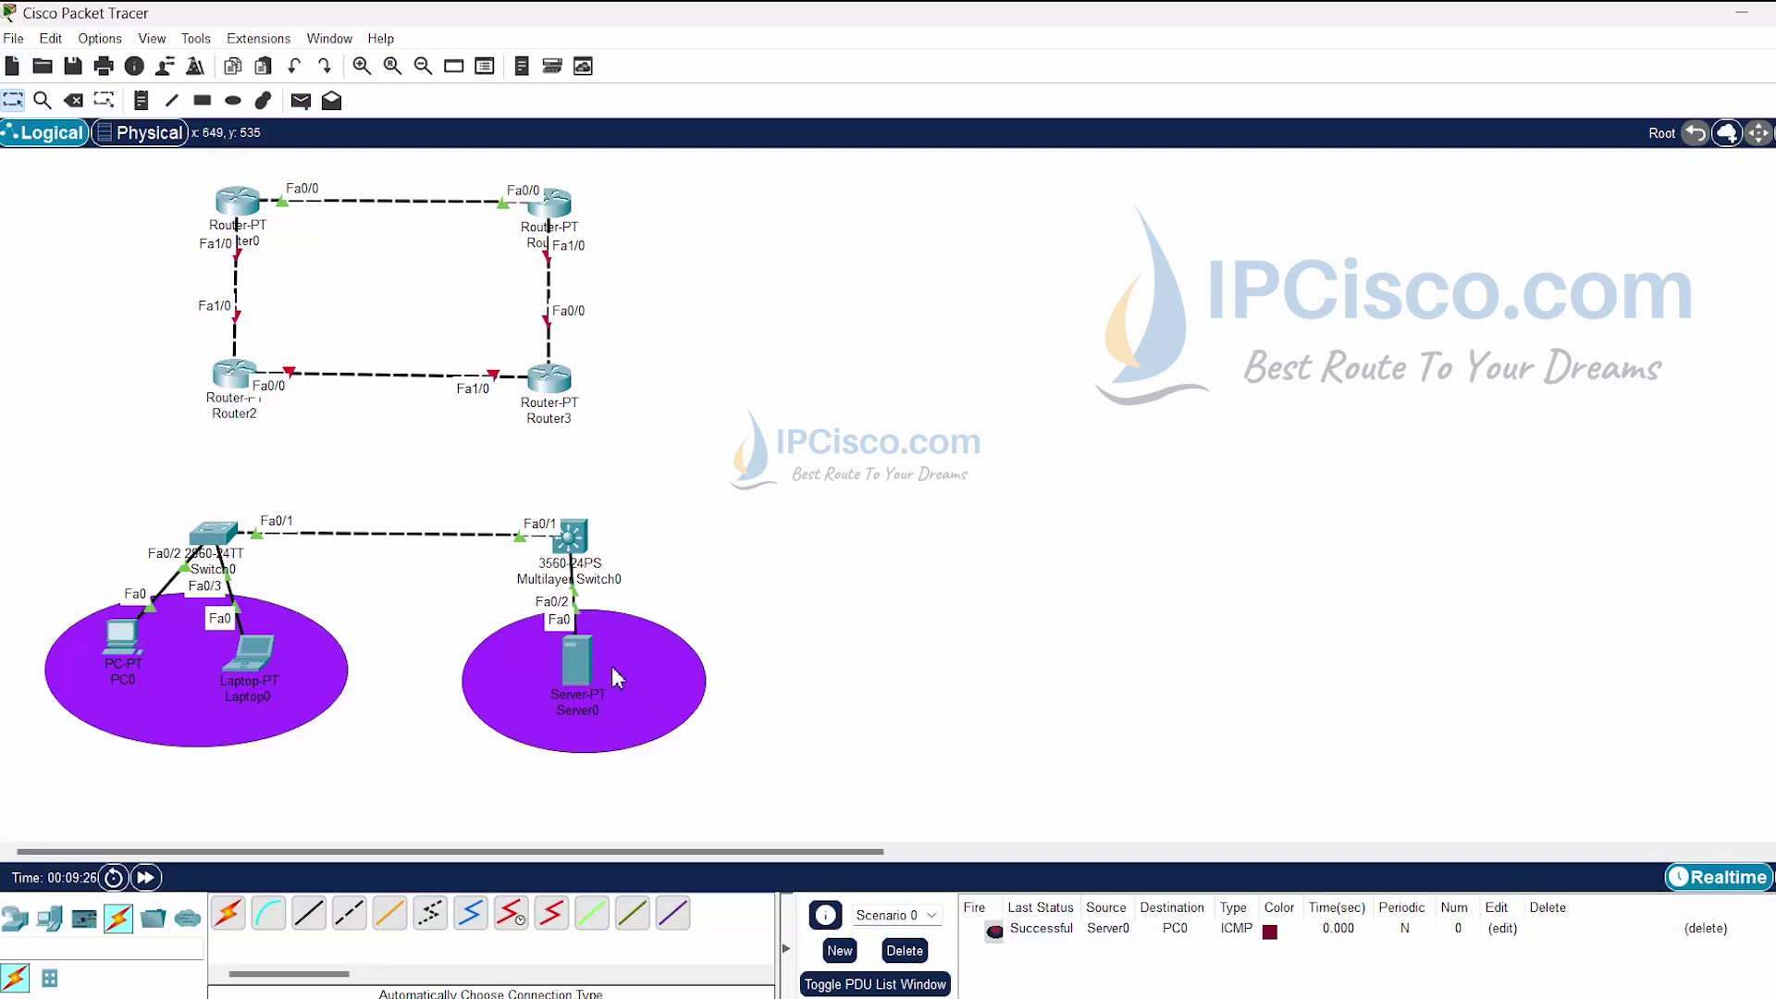
Try to send a simple PDU from Server0 to Laptop0, dismiss the warning and return to the selection tool.
{"action": "mouse_move", "coordinate": [249, 663]}
{"action": "left_click", "coordinate": [302, 100]}
{"action": "left_click", "coordinate": [576, 661]}
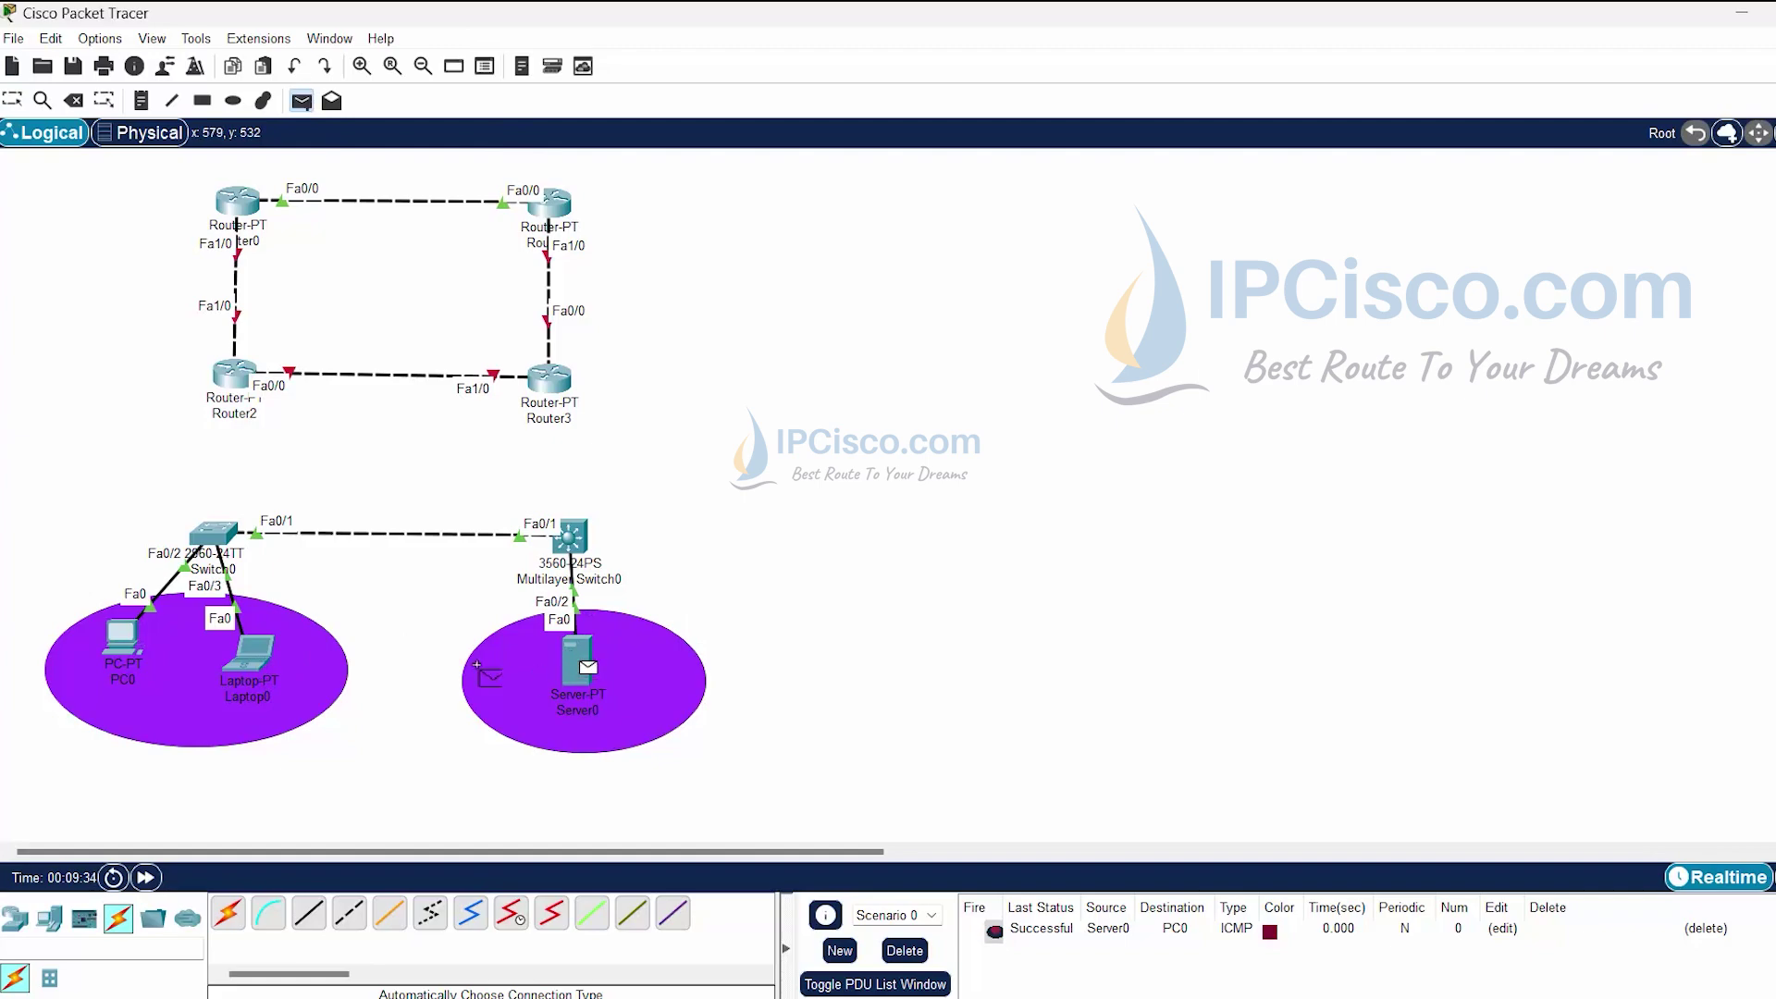
{"action": "left_click", "coordinate": [264, 648]}
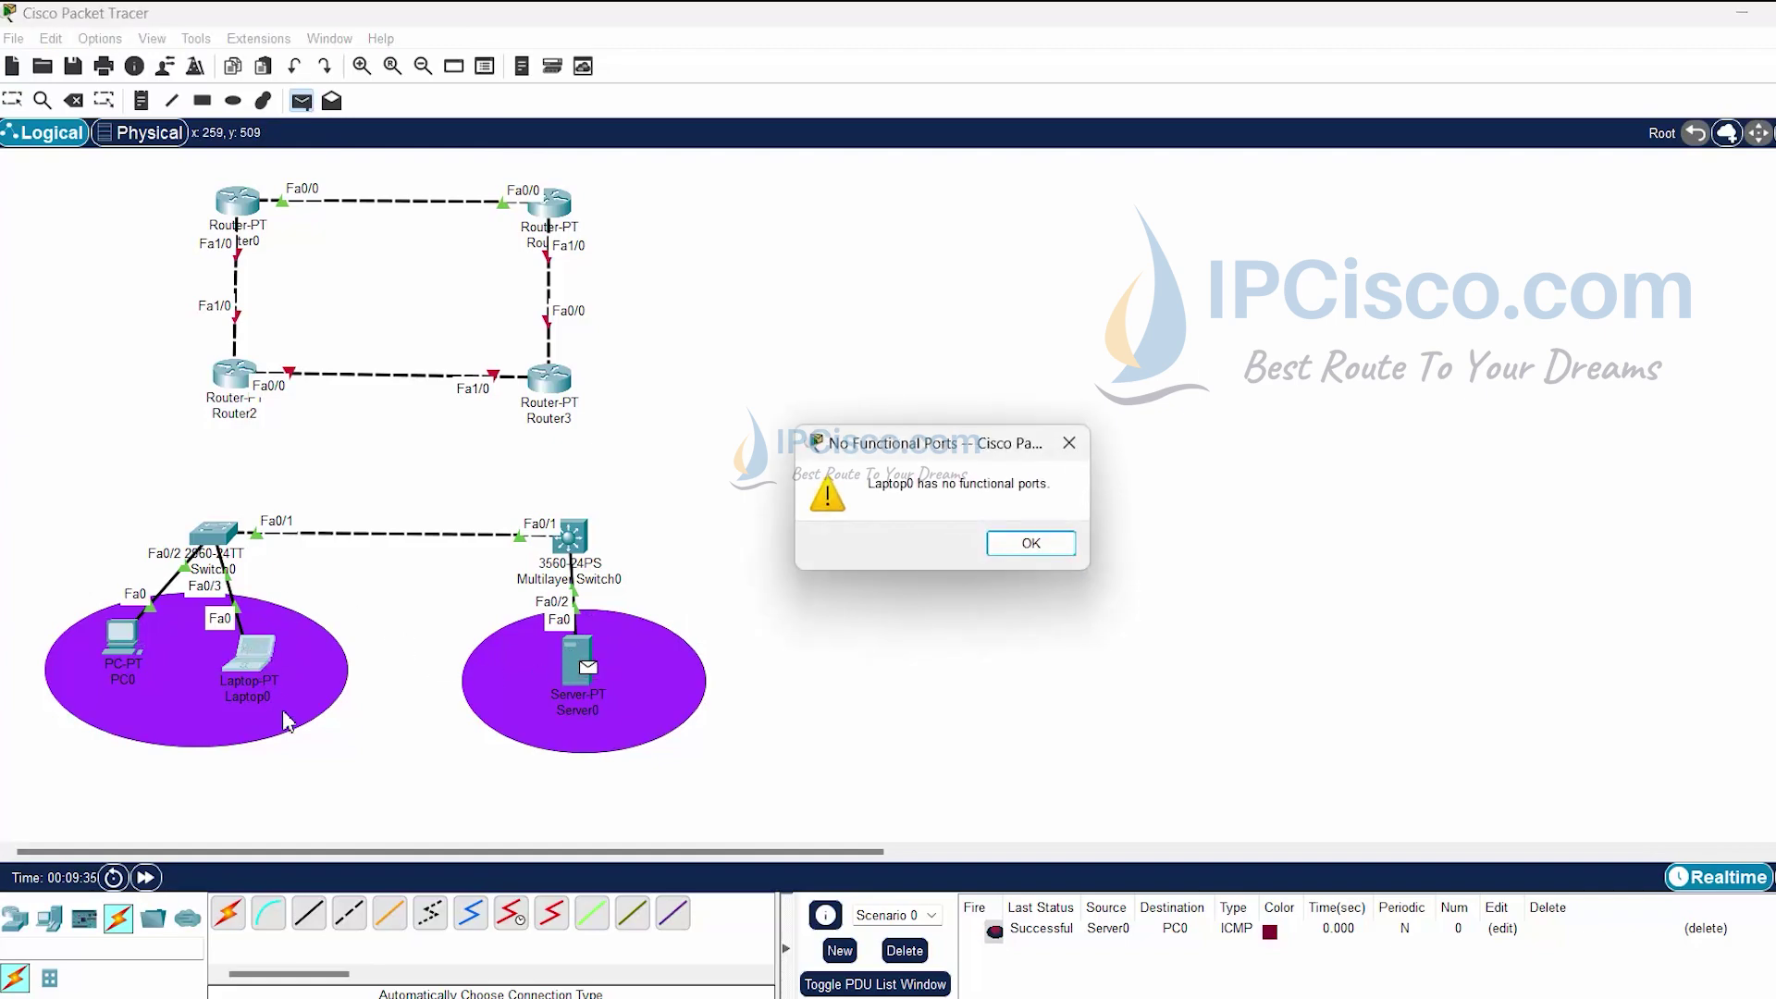
{"action": "left_click", "coordinate": [1031, 543]}
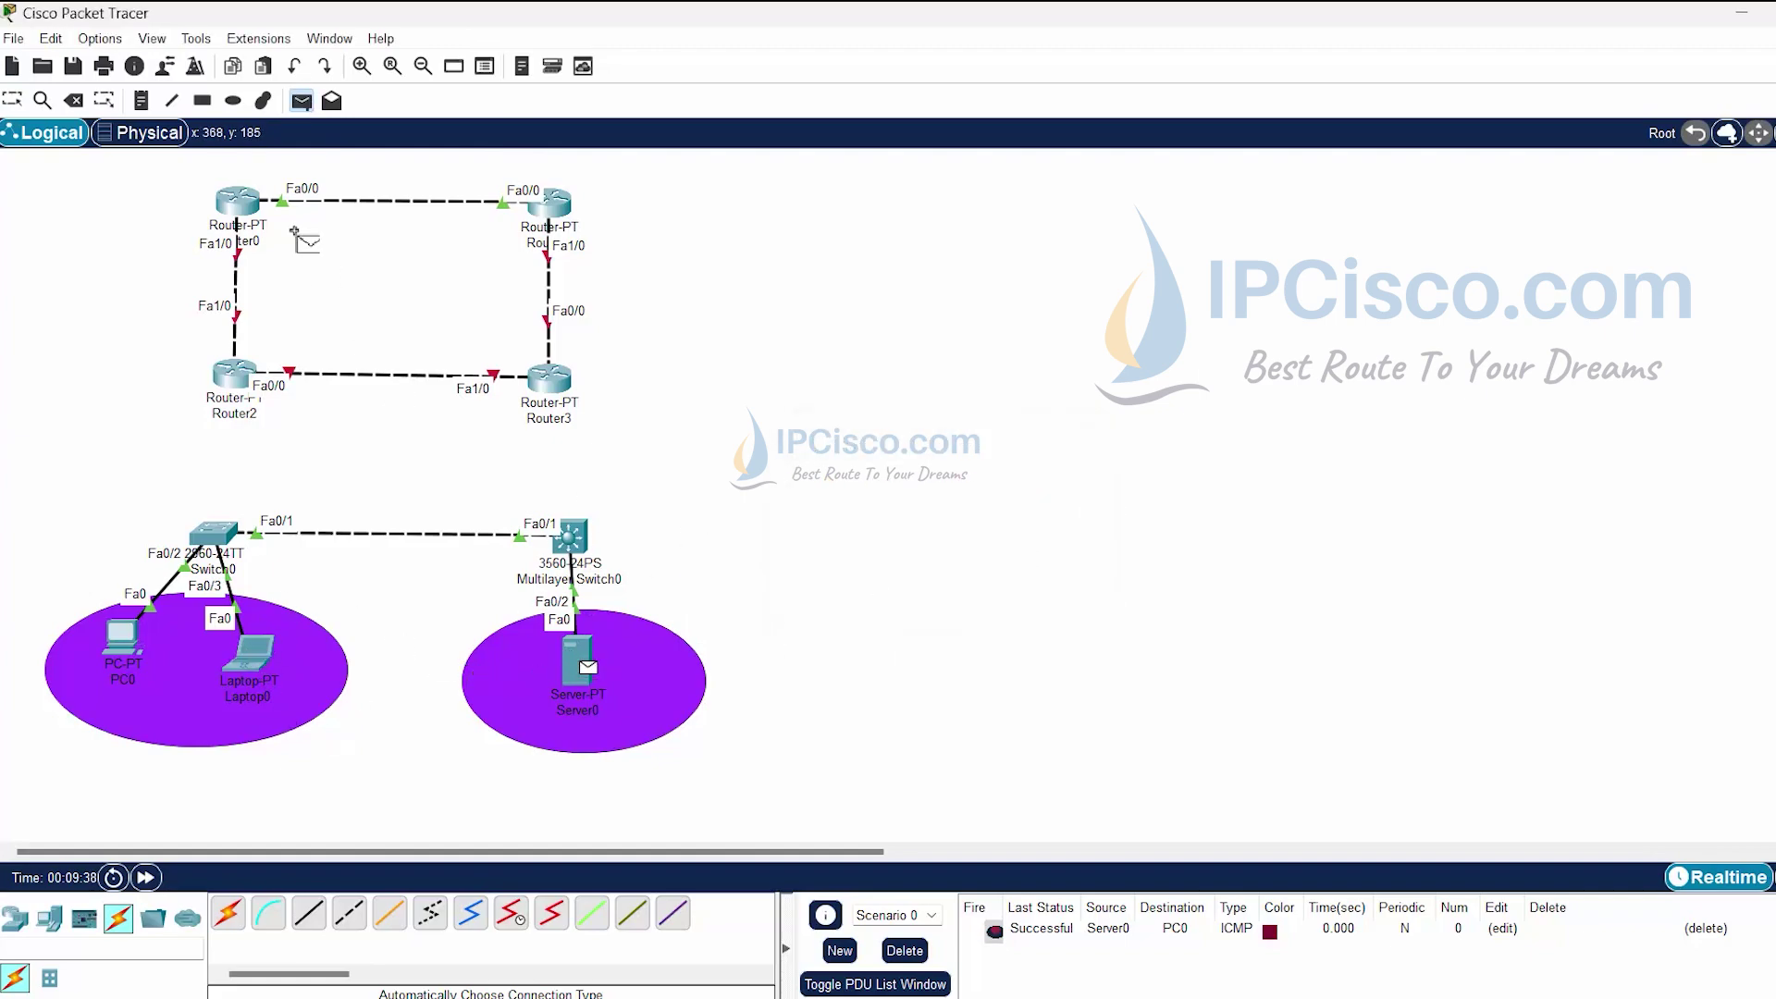
{"action": "left_click", "coordinate": [13, 100]}
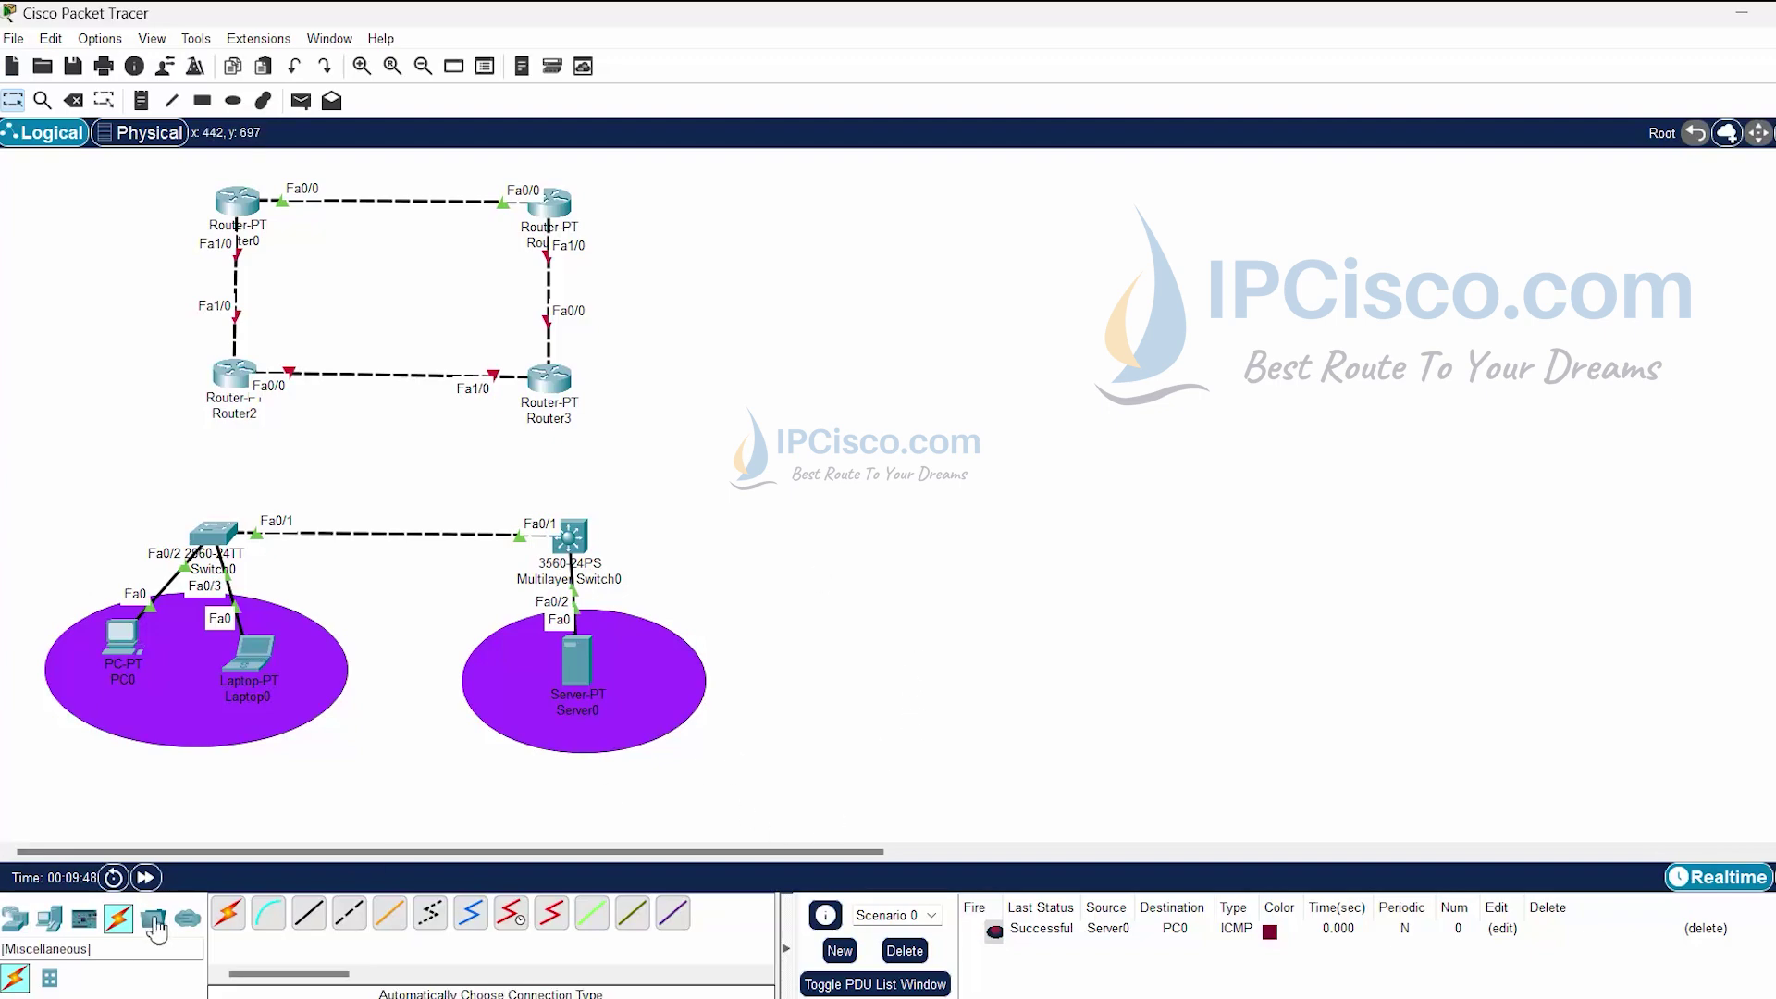
Place two AP-PT access points side by side in the empty area beside the router ring and move both slightly lower.
{"action": "left_click", "coordinate": [14, 918]}
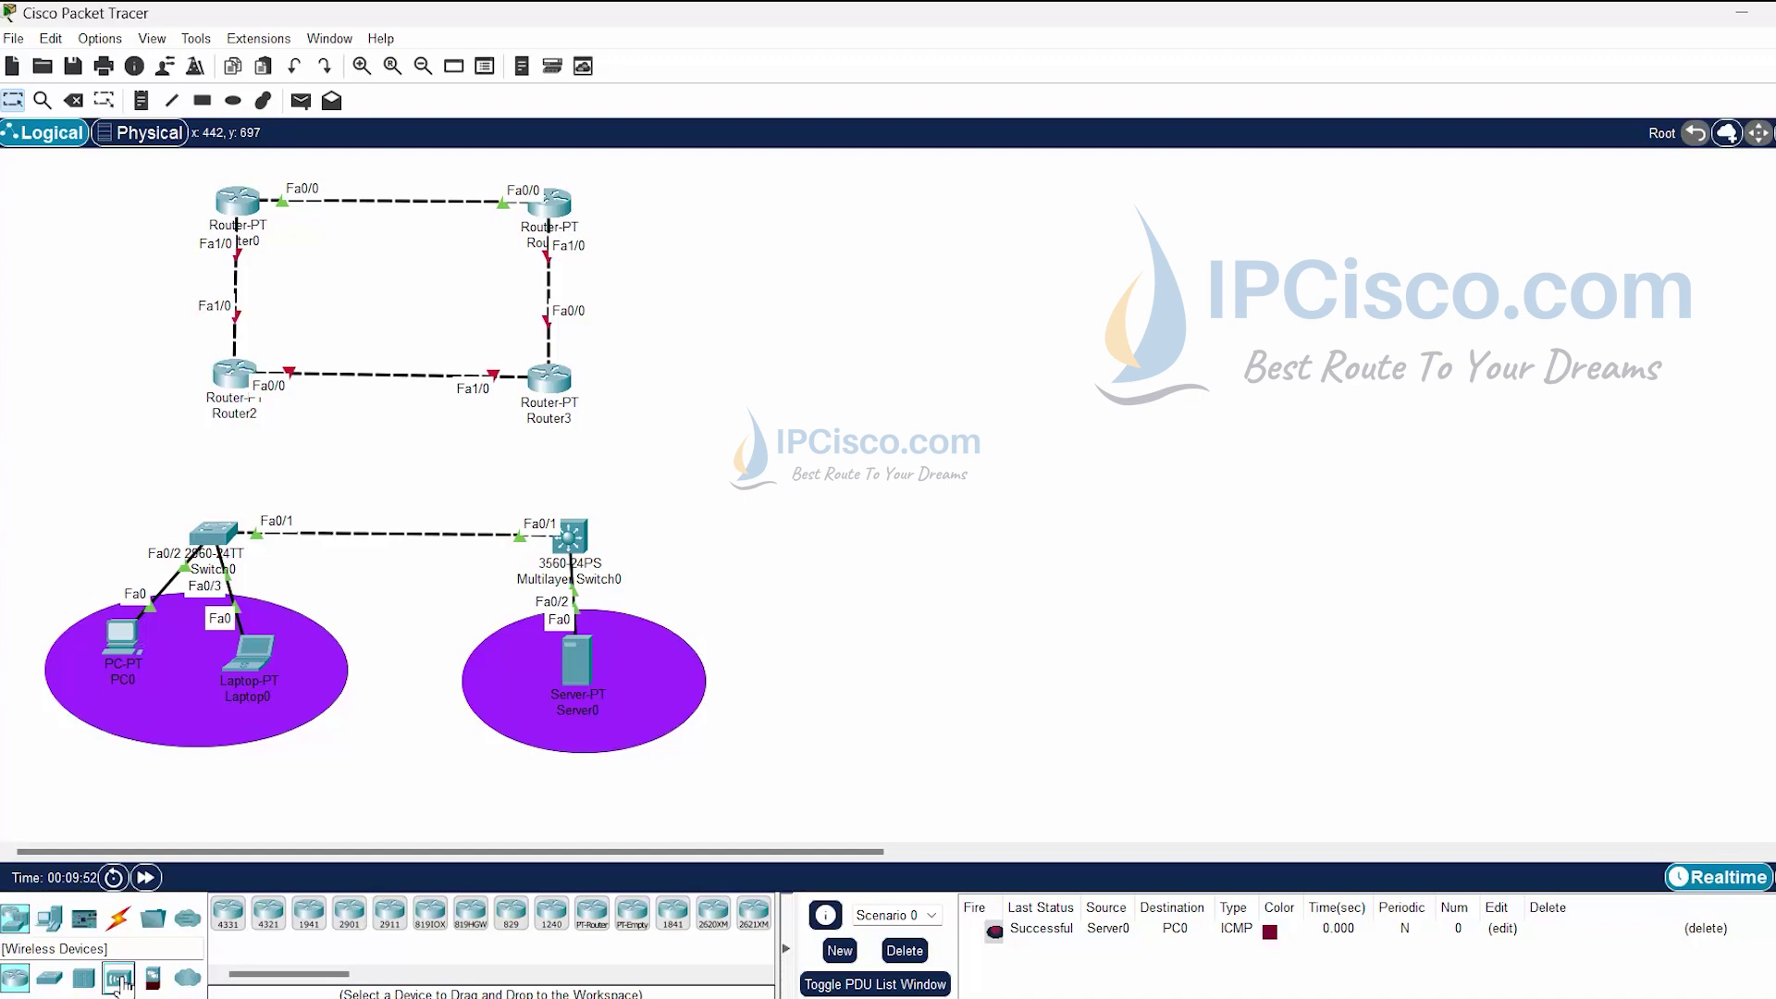
{"action": "left_click", "coordinate": [119, 978]}
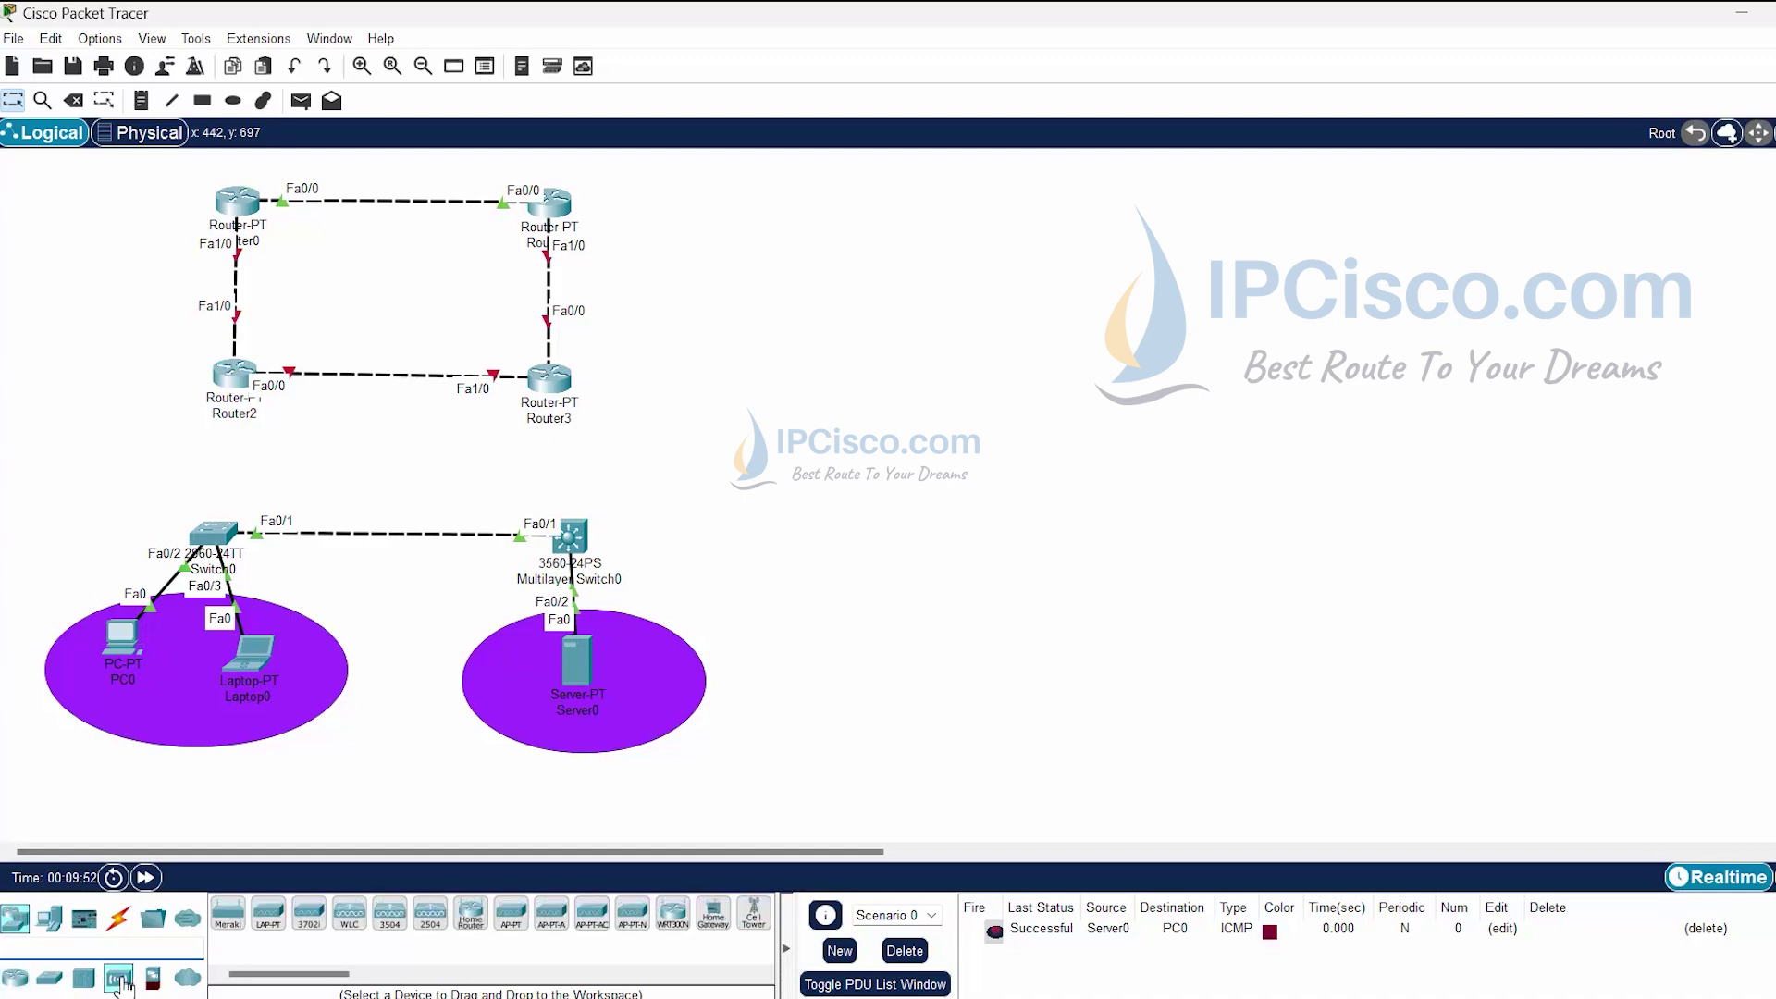
{"action": "left_click", "coordinate": [513, 923]}
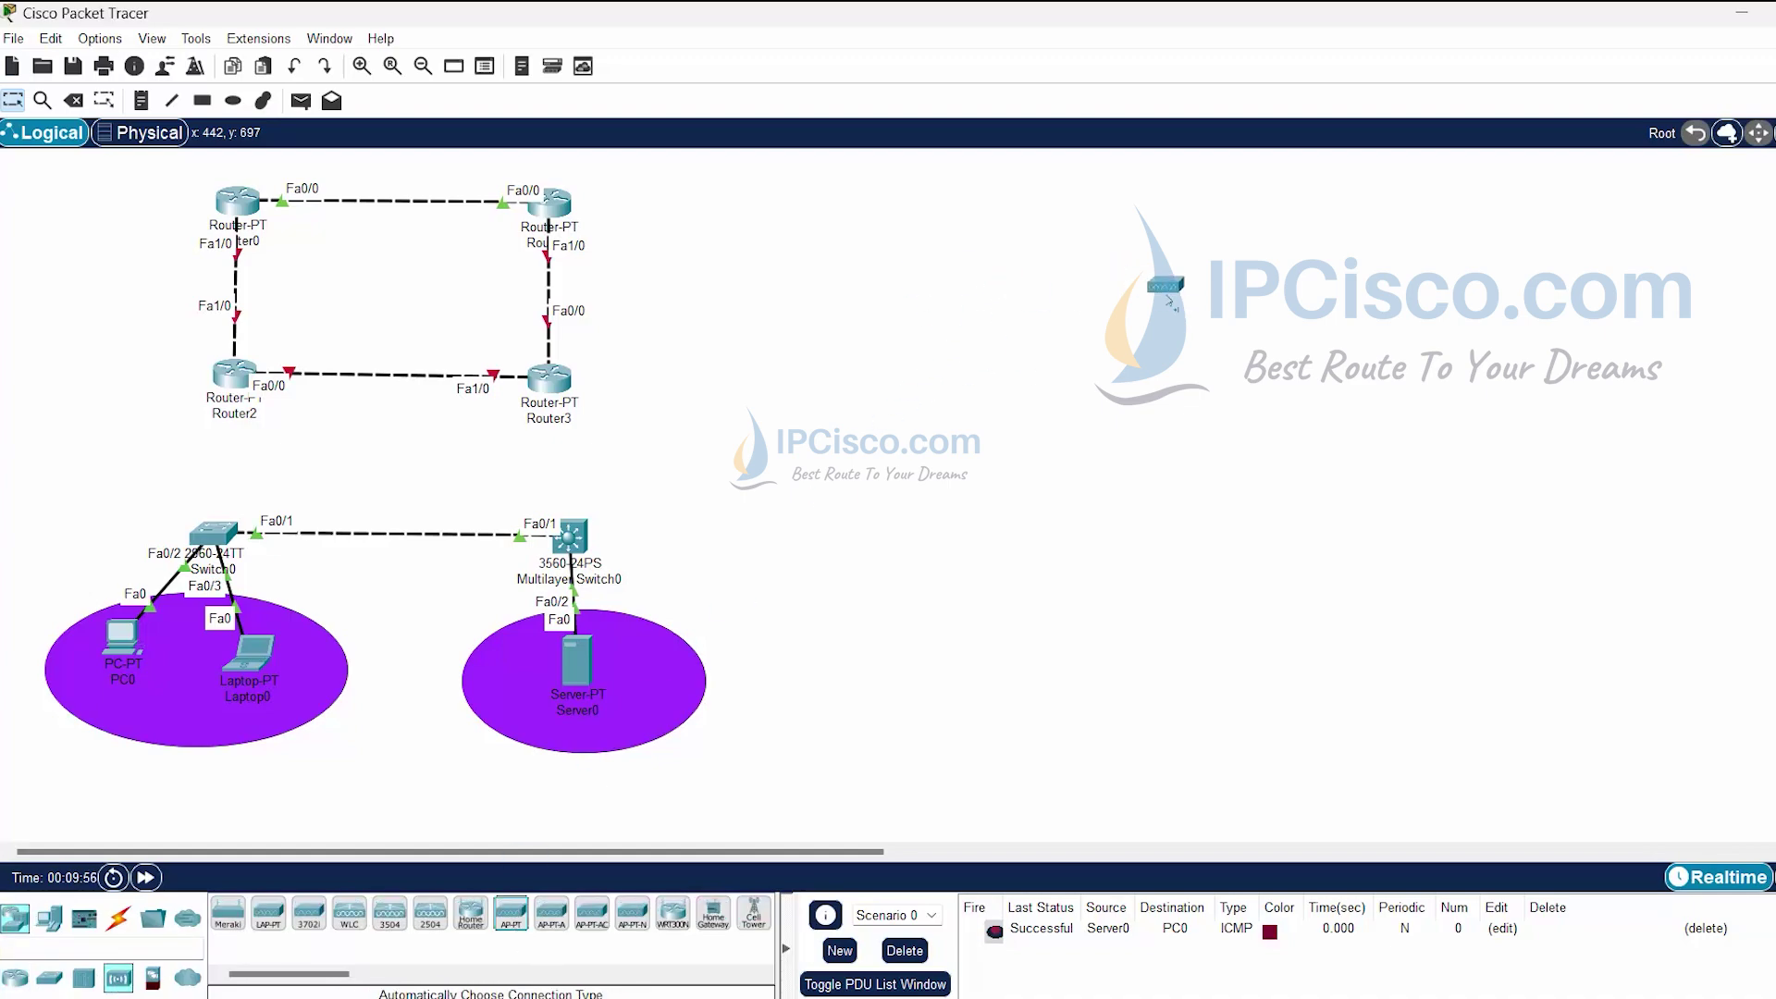
{"action": "left_click", "coordinate": [963, 294]}
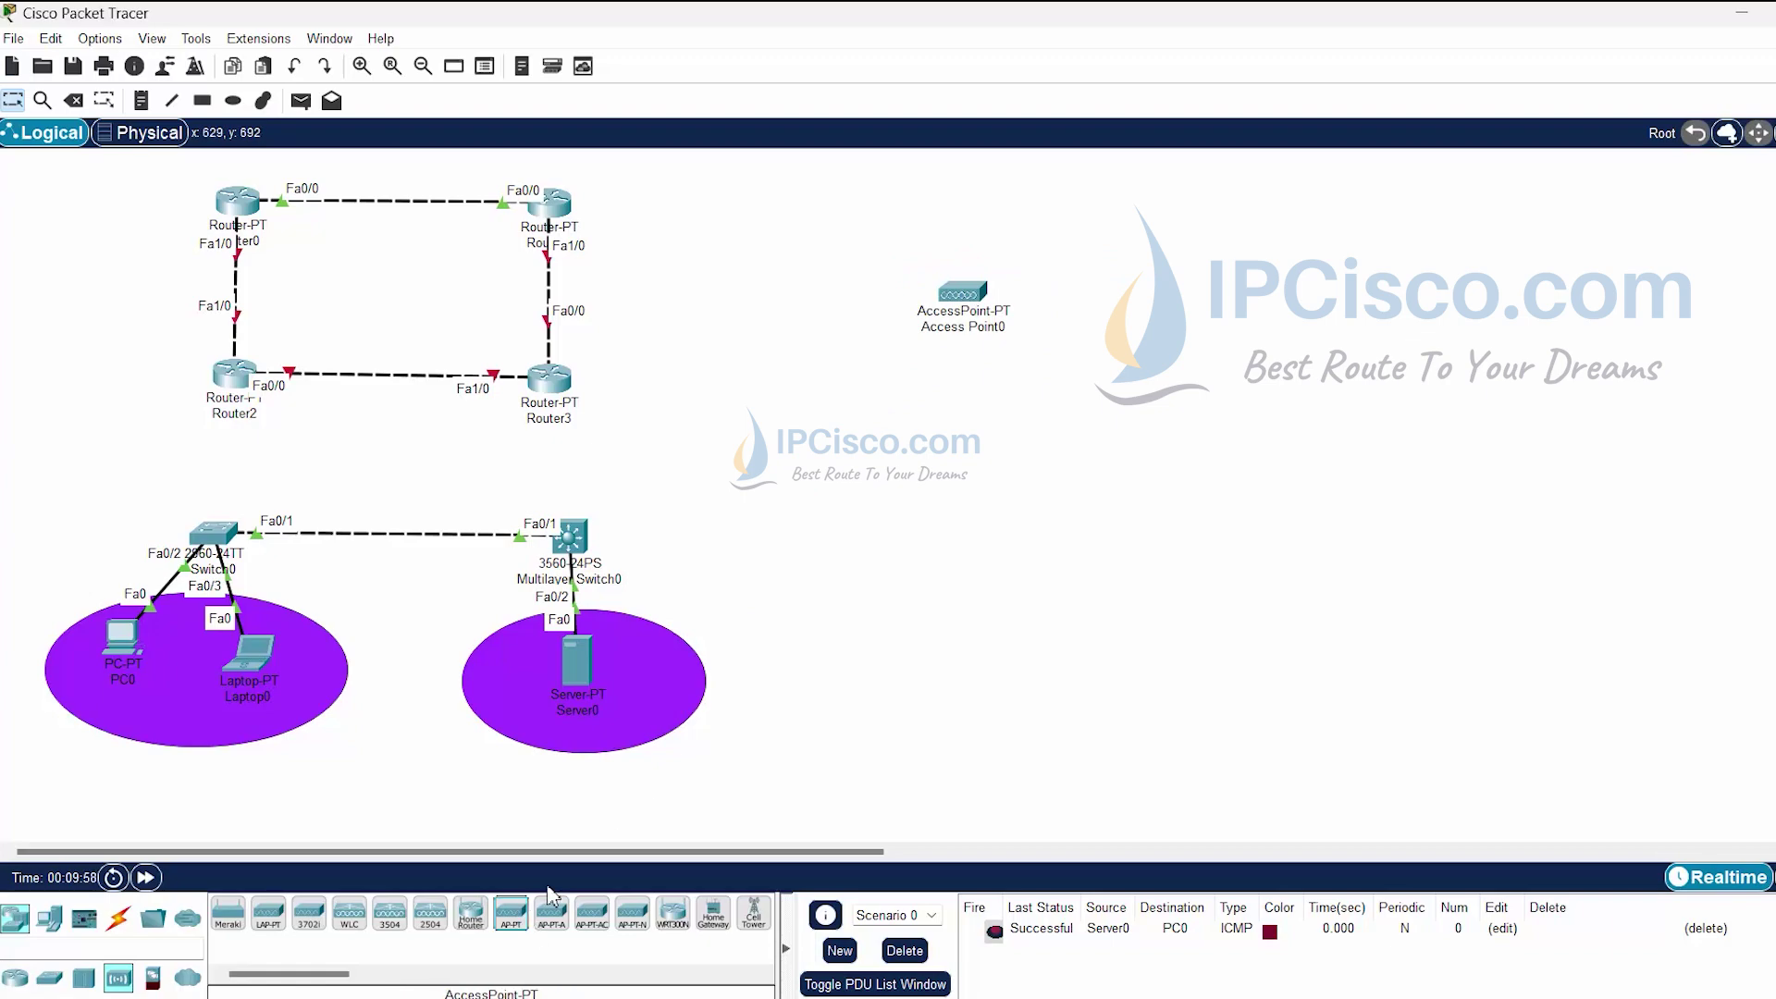
{"action": "left_click", "coordinate": [513, 916]}
{"action": "left_click", "coordinate": [1445, 316]}
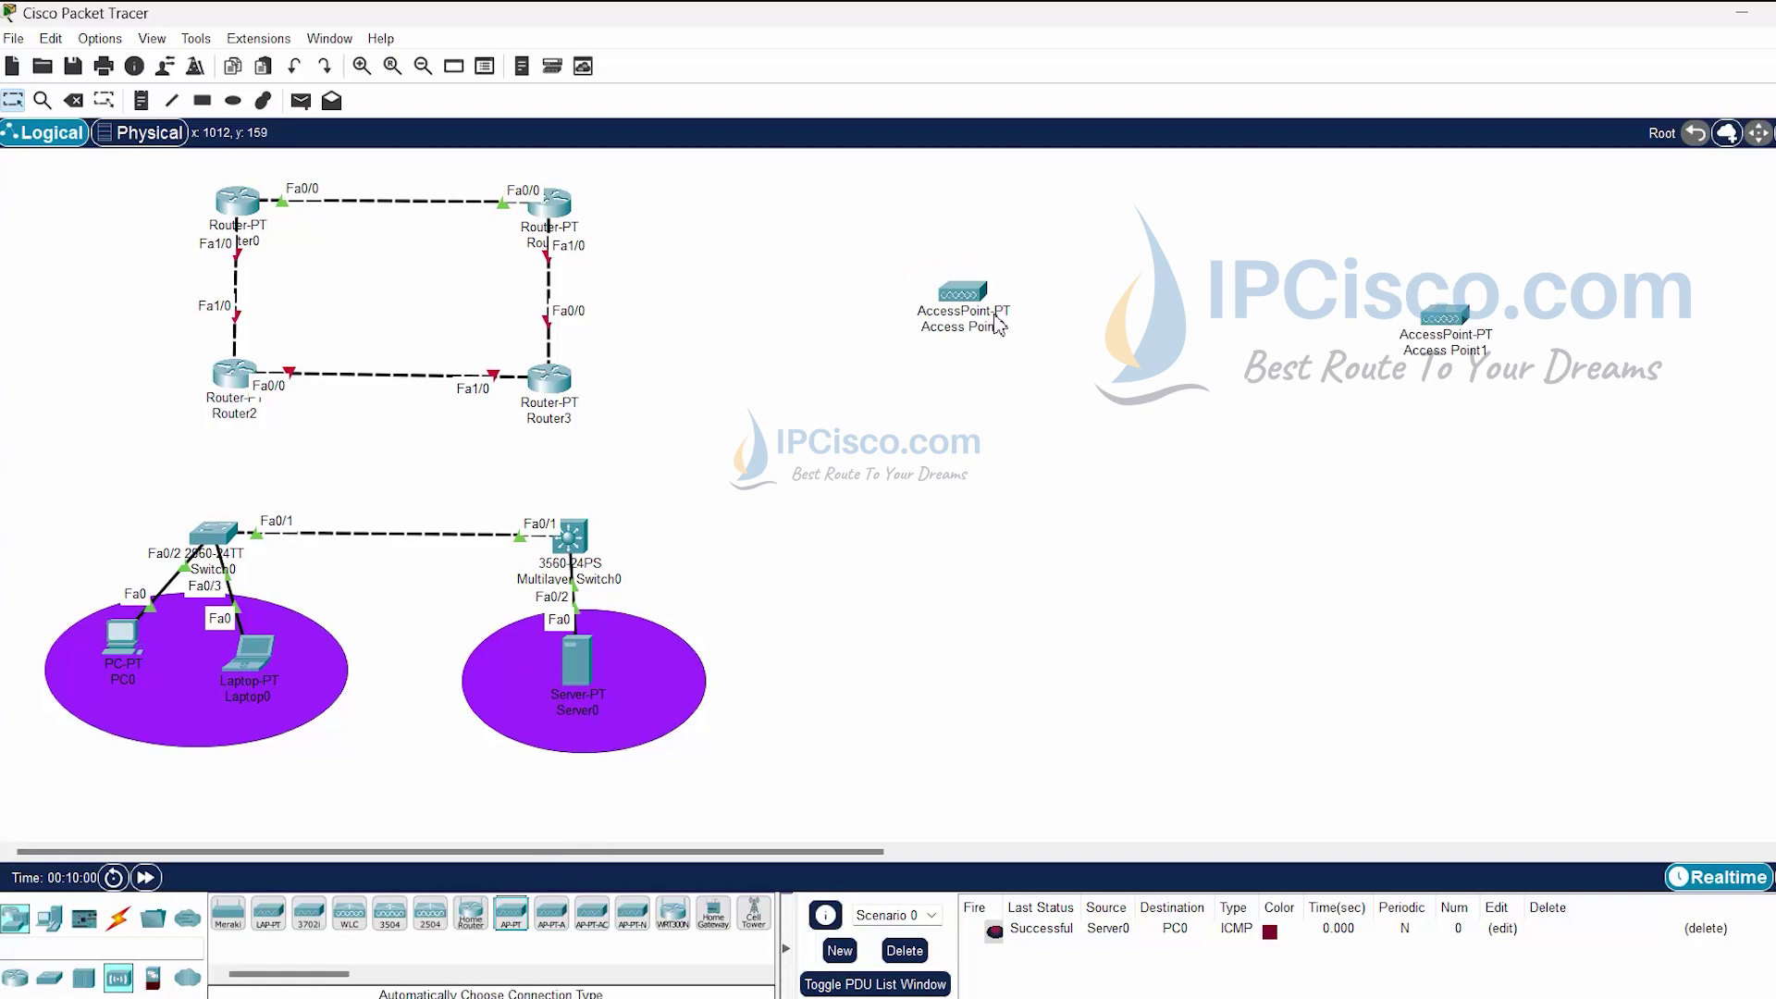
{"action": "left_click_drag", "start_coordinate": [997, 324], "coordinate": [1071, 414]}
{"action": "left_click_drag", "start_coordinate": [1448, 320], "coordinate": [1491, 426]}
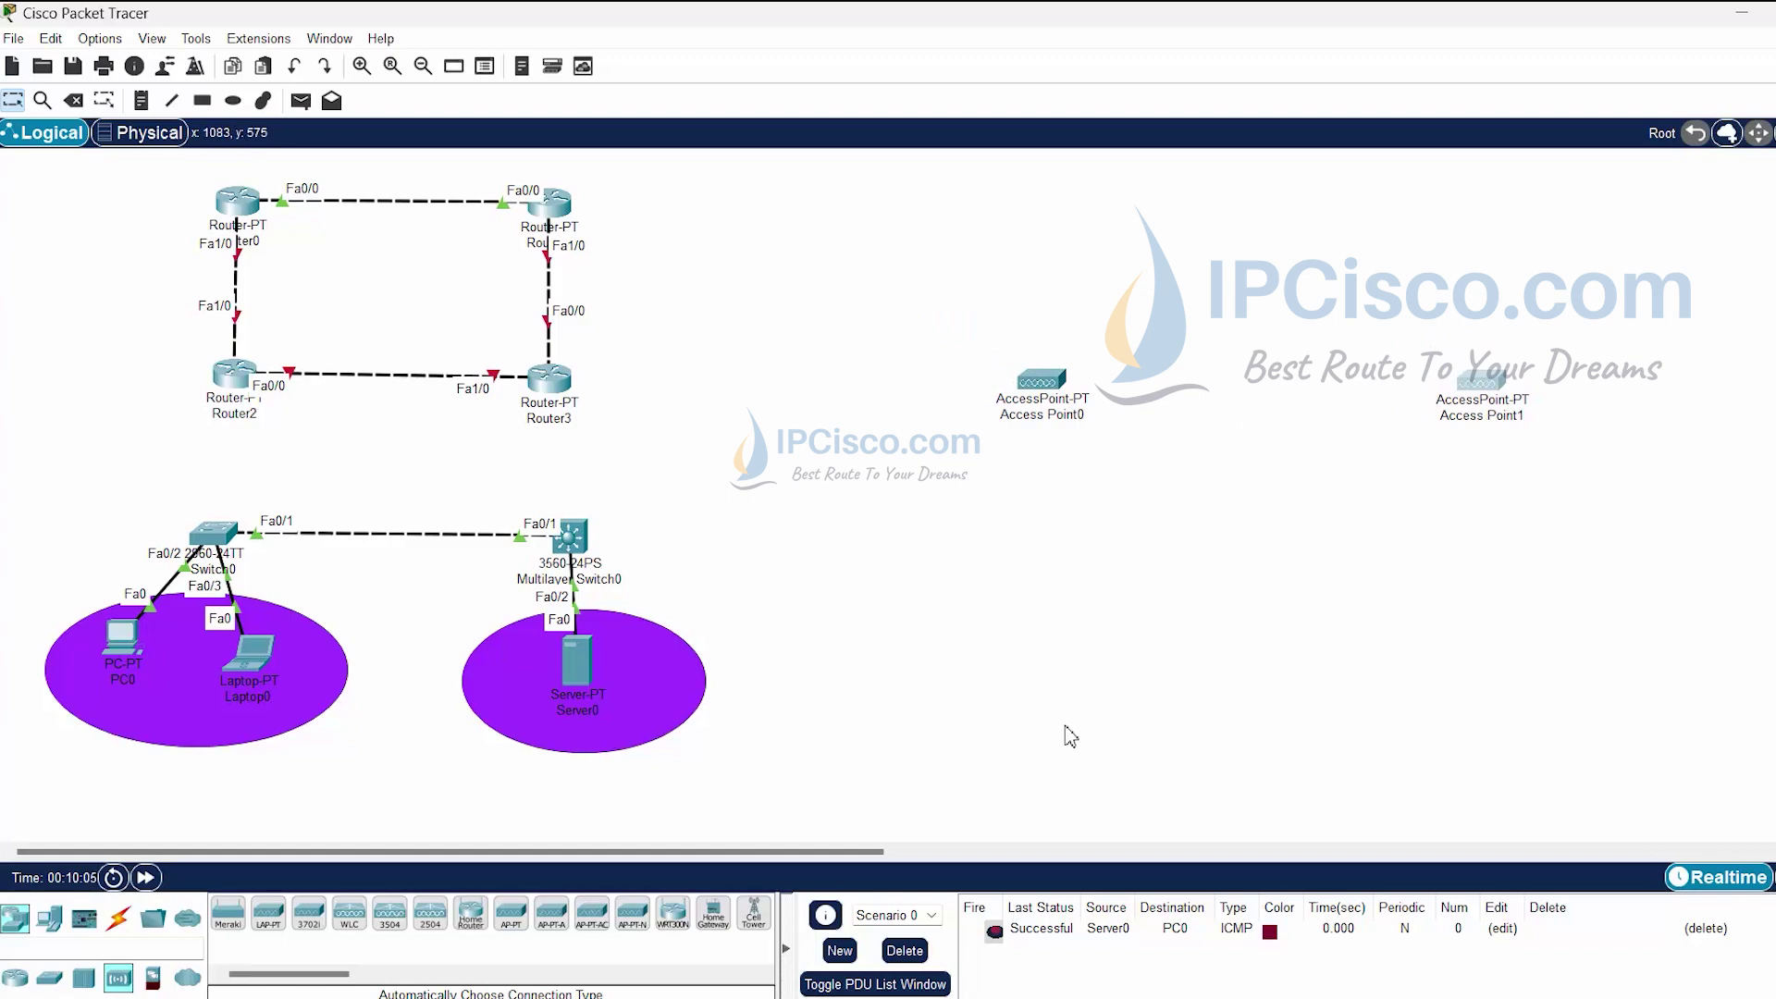
Set the SSID of Access Point0's Port 1 to HomeNetwork and close its window.
{"action": "left_click", "coordinate": [1051, 393]}
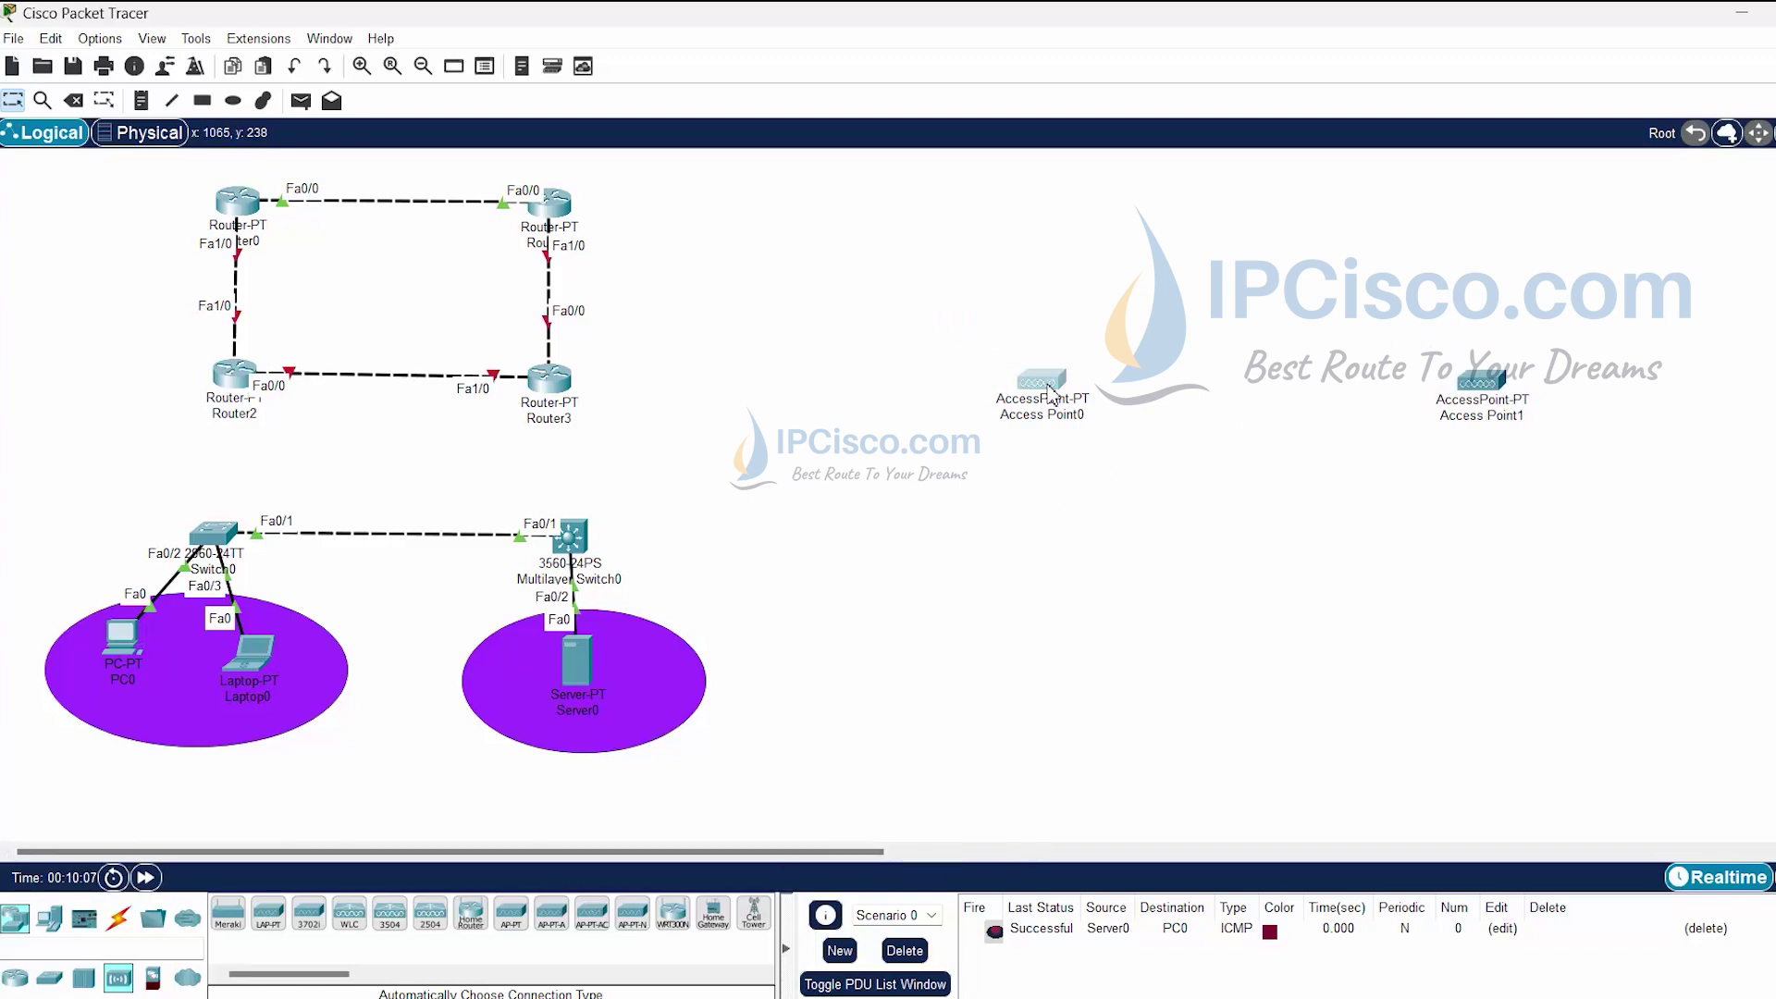
{"action": "left_click", "coordinate": [772, 191]}
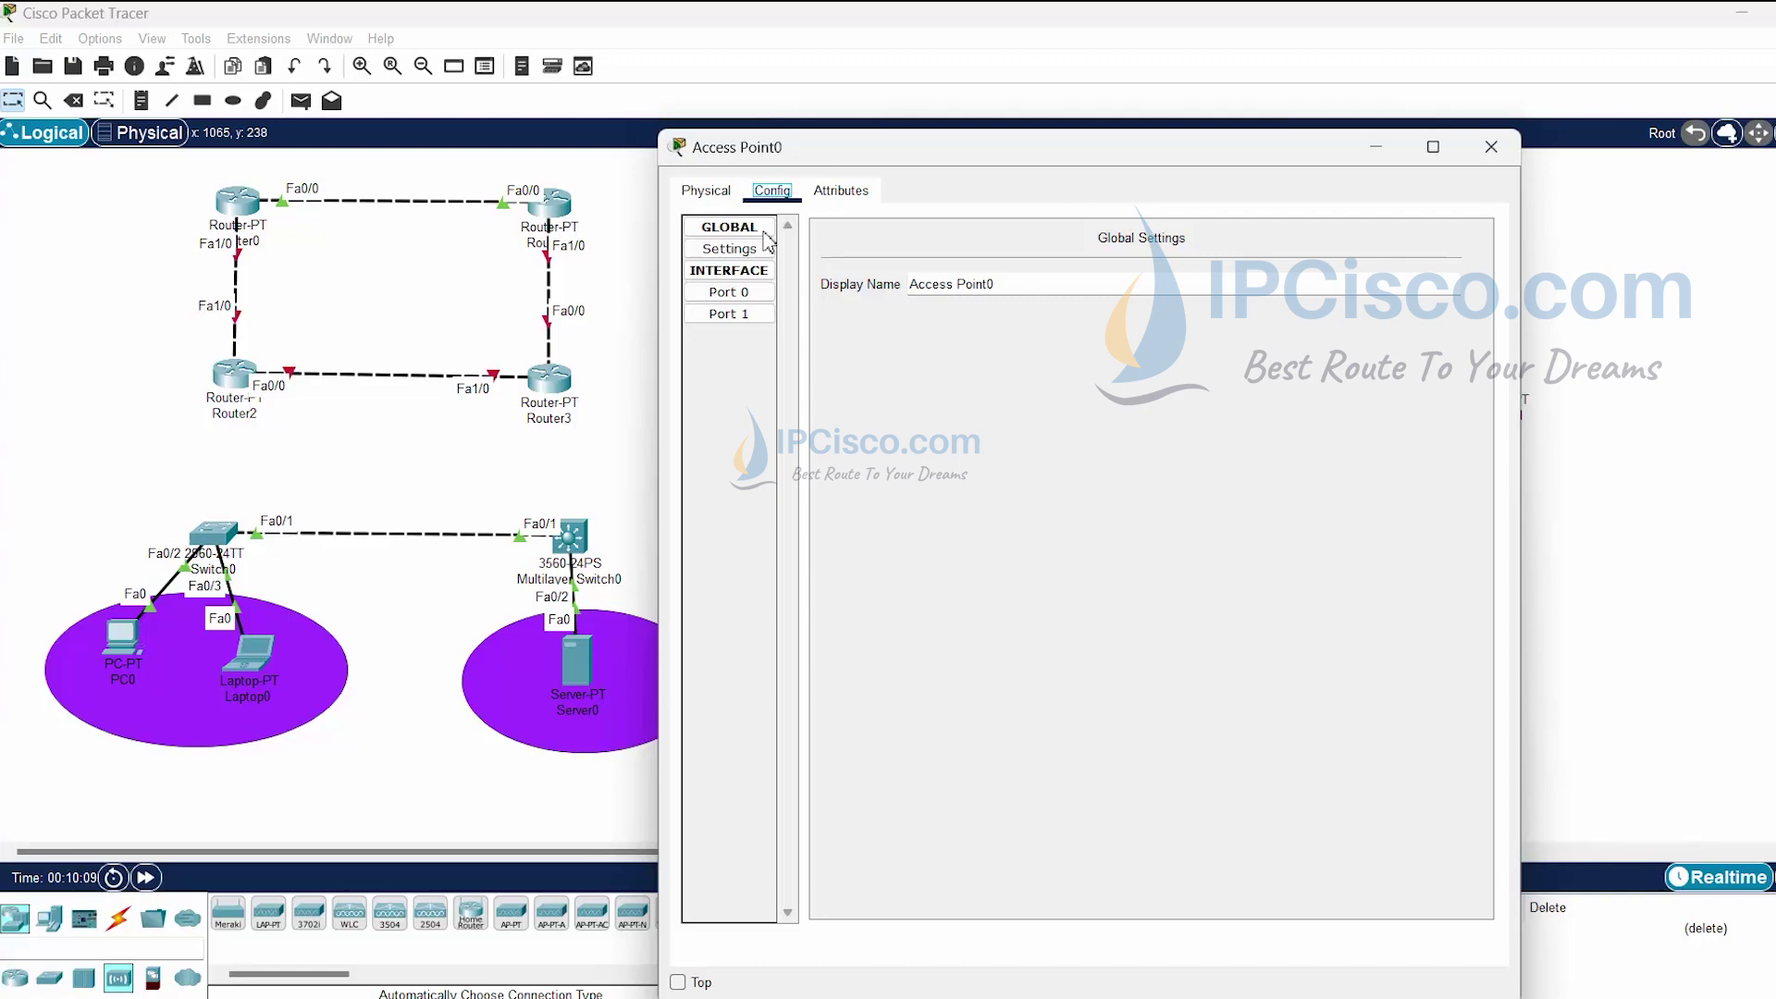
{"action": "left_click", "coordinate": [730, 316]}
{"action": "double_click", "coordinate": [1204, 288]}
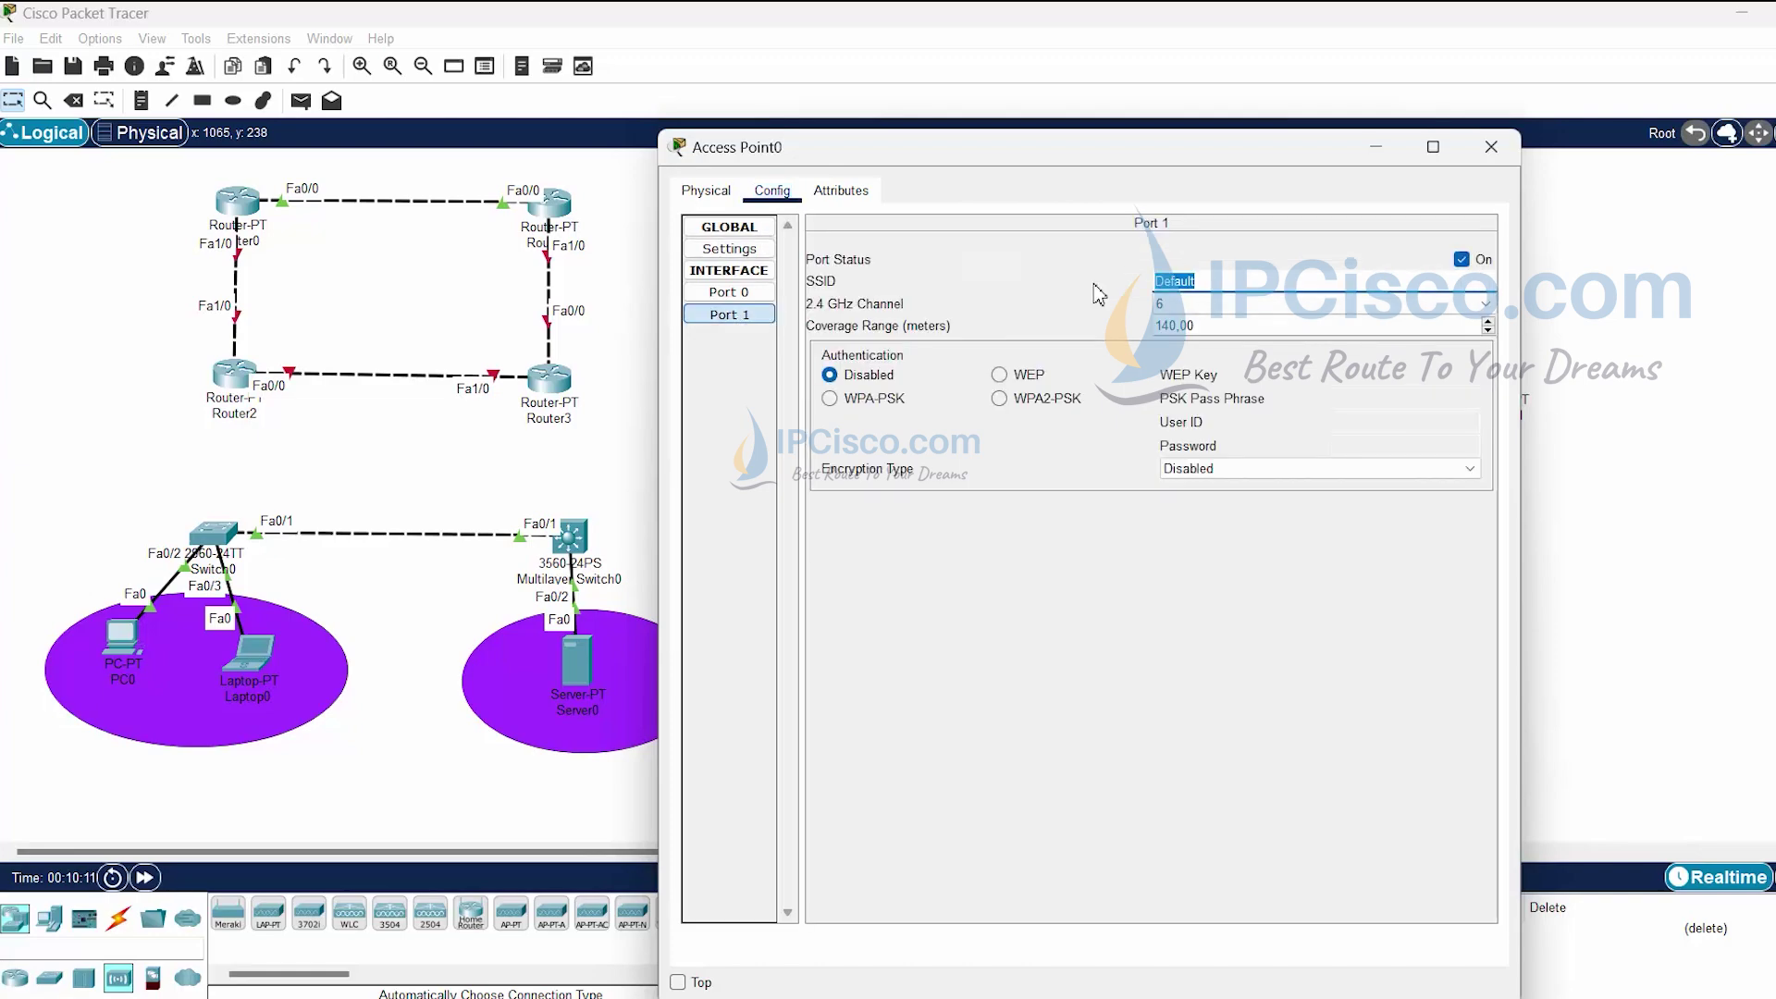
{"action": "type", "text": "HomeNetwork"}
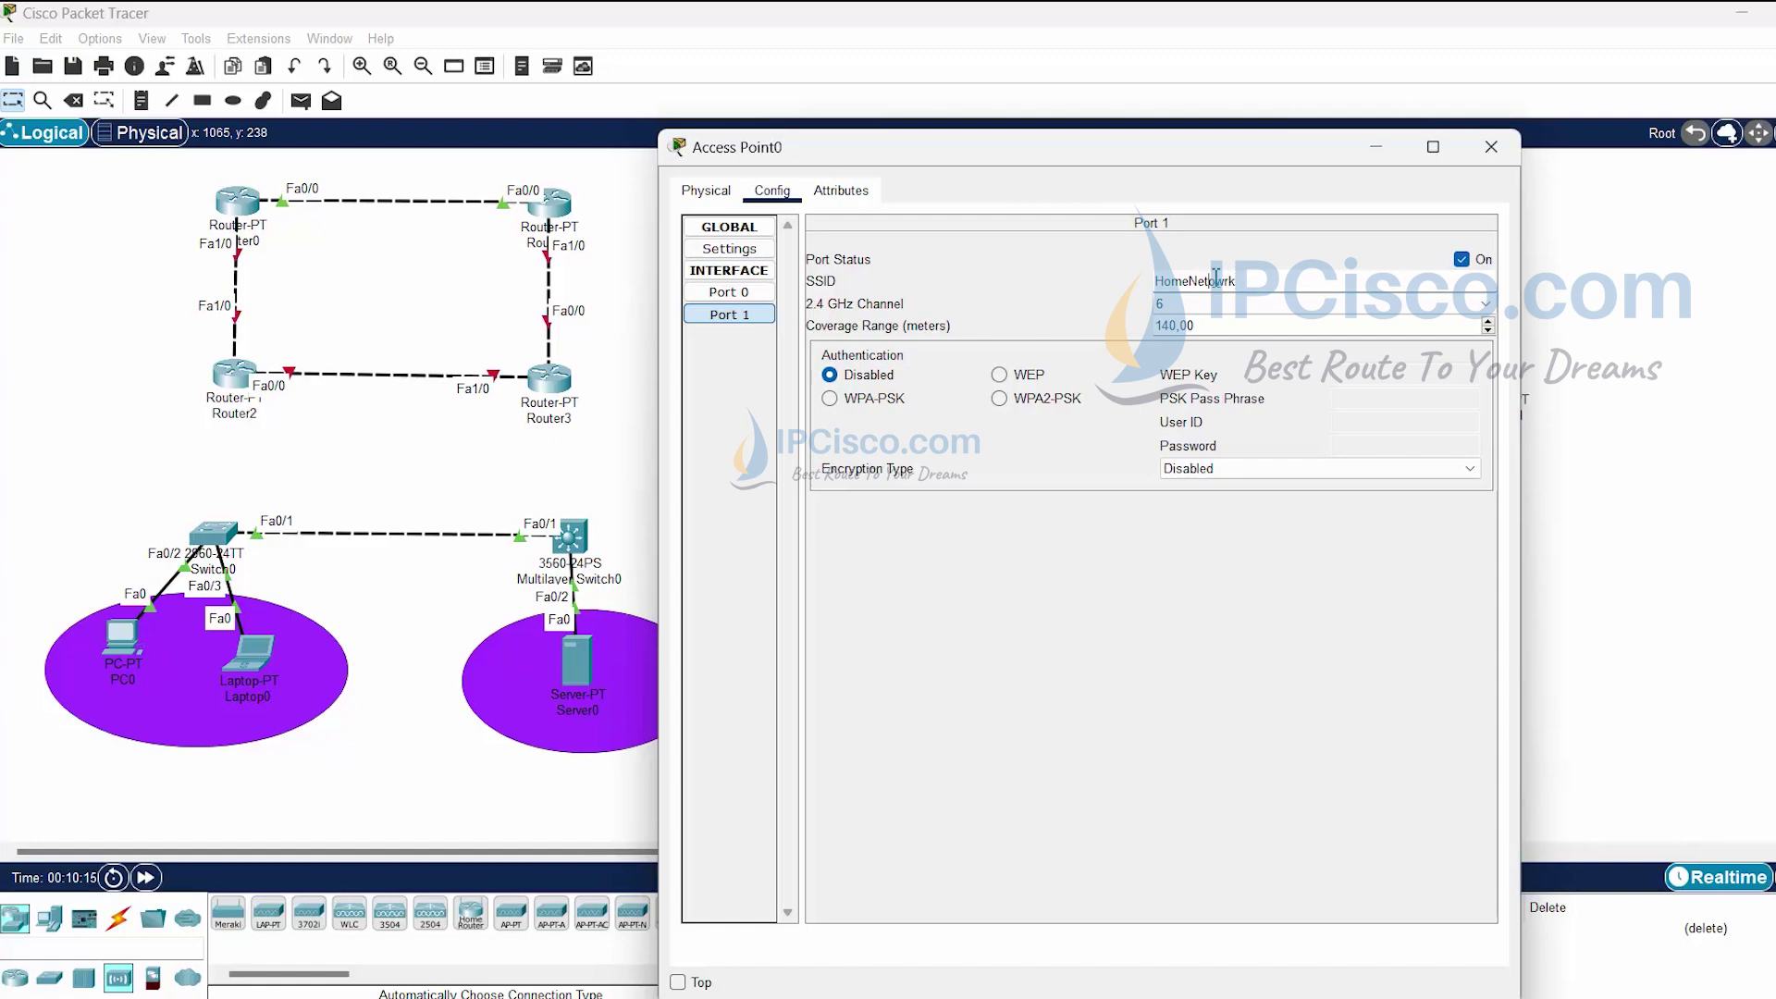
{"action": "left_click_drag", "start_coordinate": [1215, 280], "coordinate": [1275, 281]}
{"action": "type", "text": "work"}
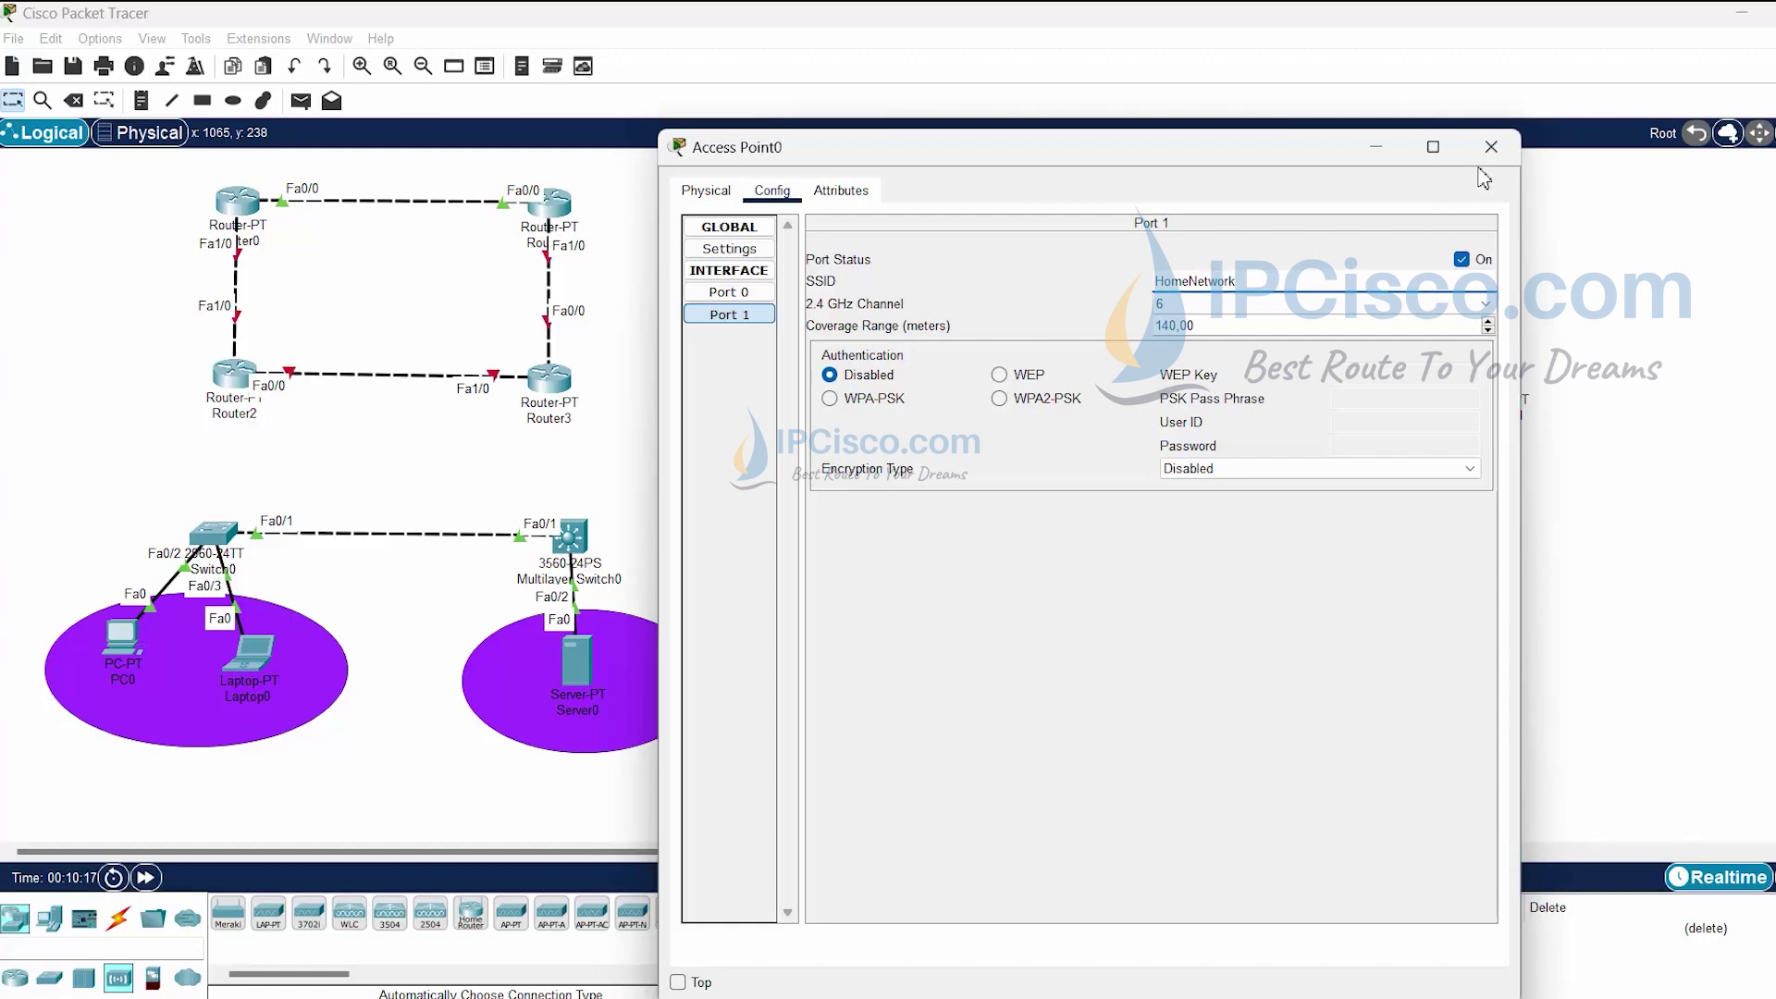
{"action": "left_click", "coordinate": [1491, 146]}
Set the SSID of Access Point1's Port 1 to IPCisco and close its window.
{"action": "double_click", "coordinate": [1489, 398]}
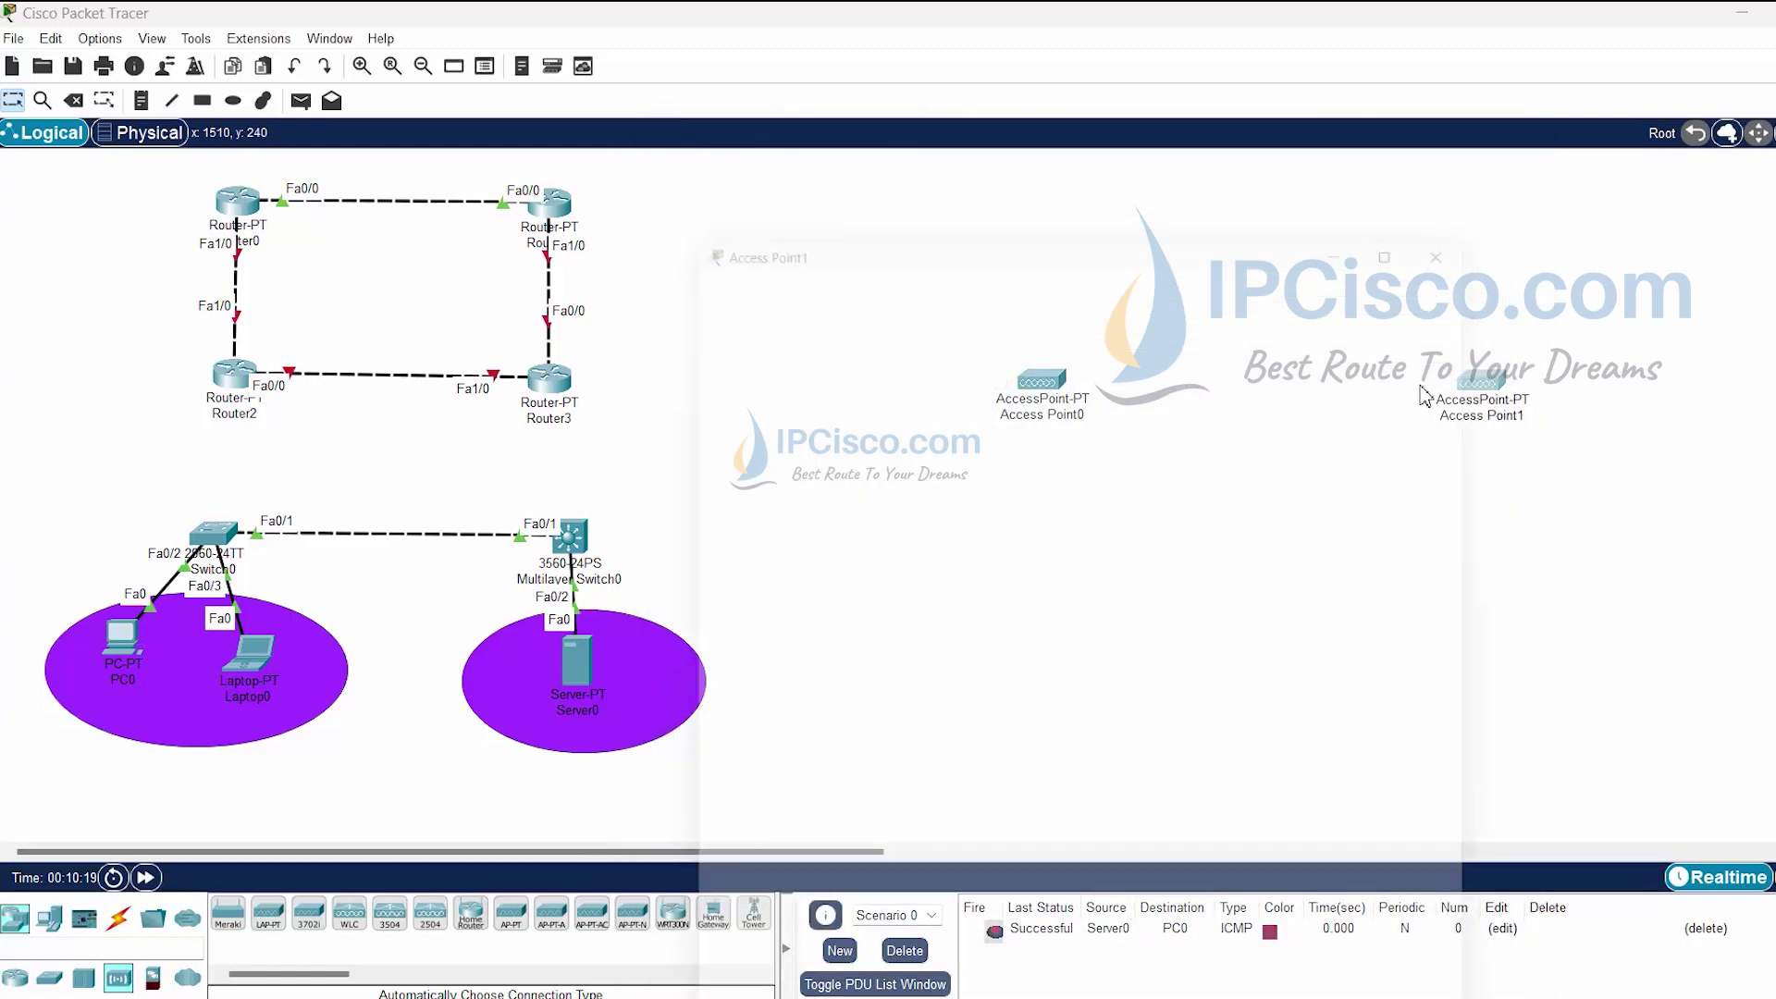
{"action": "left_click", "coordinate": [772, 190]}
{"action": "left_click", "coordinate": [729, 314]}
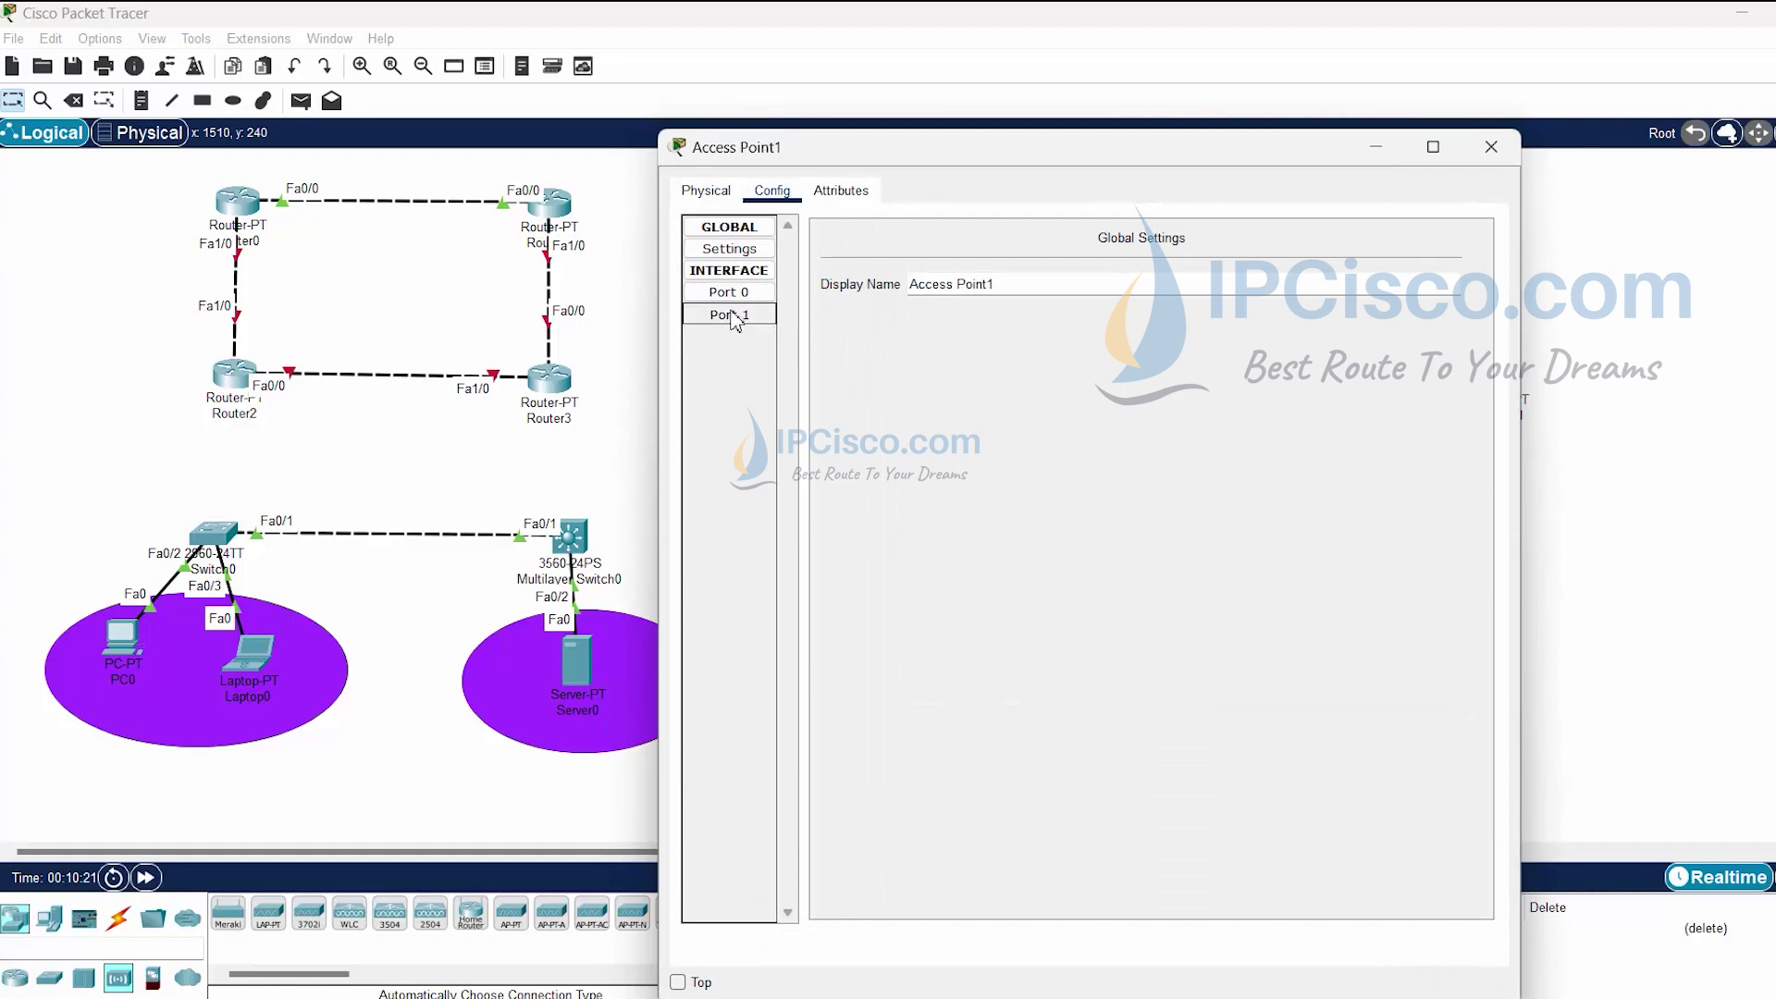
{"action": "left_click_drag", "start_coordinate": [1221, 279], "coordinate": [1131, 279]}
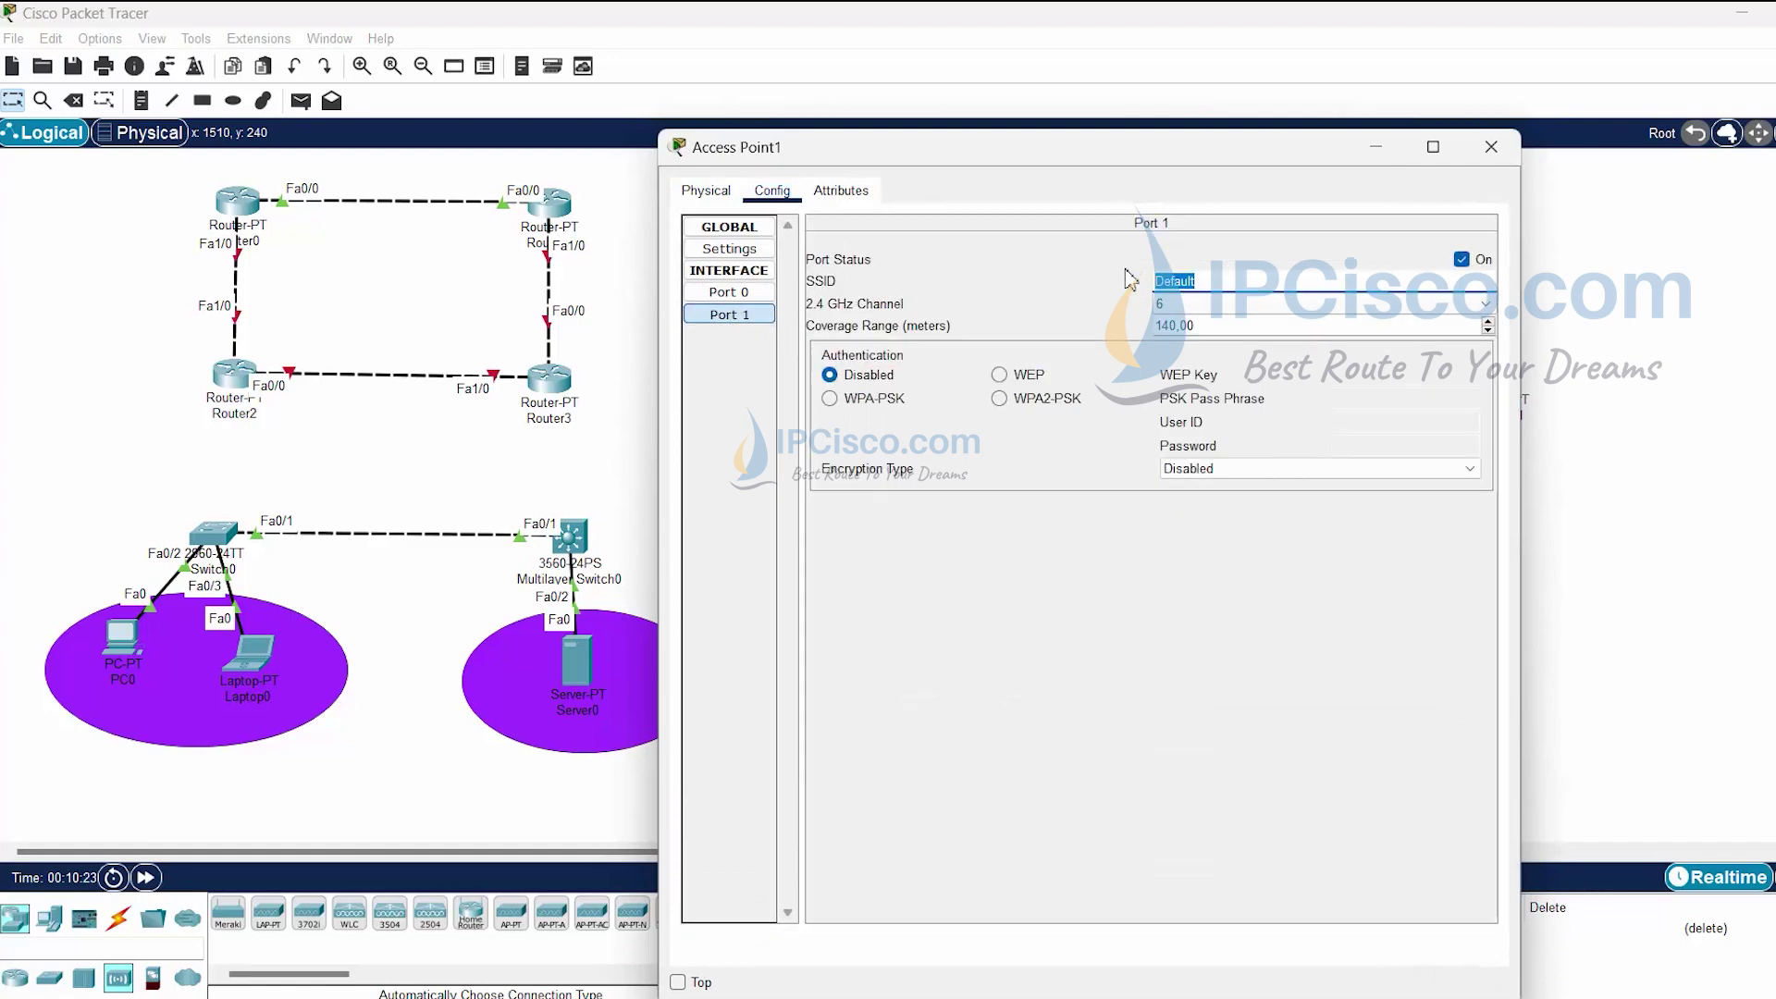
{"action": "type", "text": "IPCisco"}
{"action": "left_click", "coordinate": [1491, 146]}
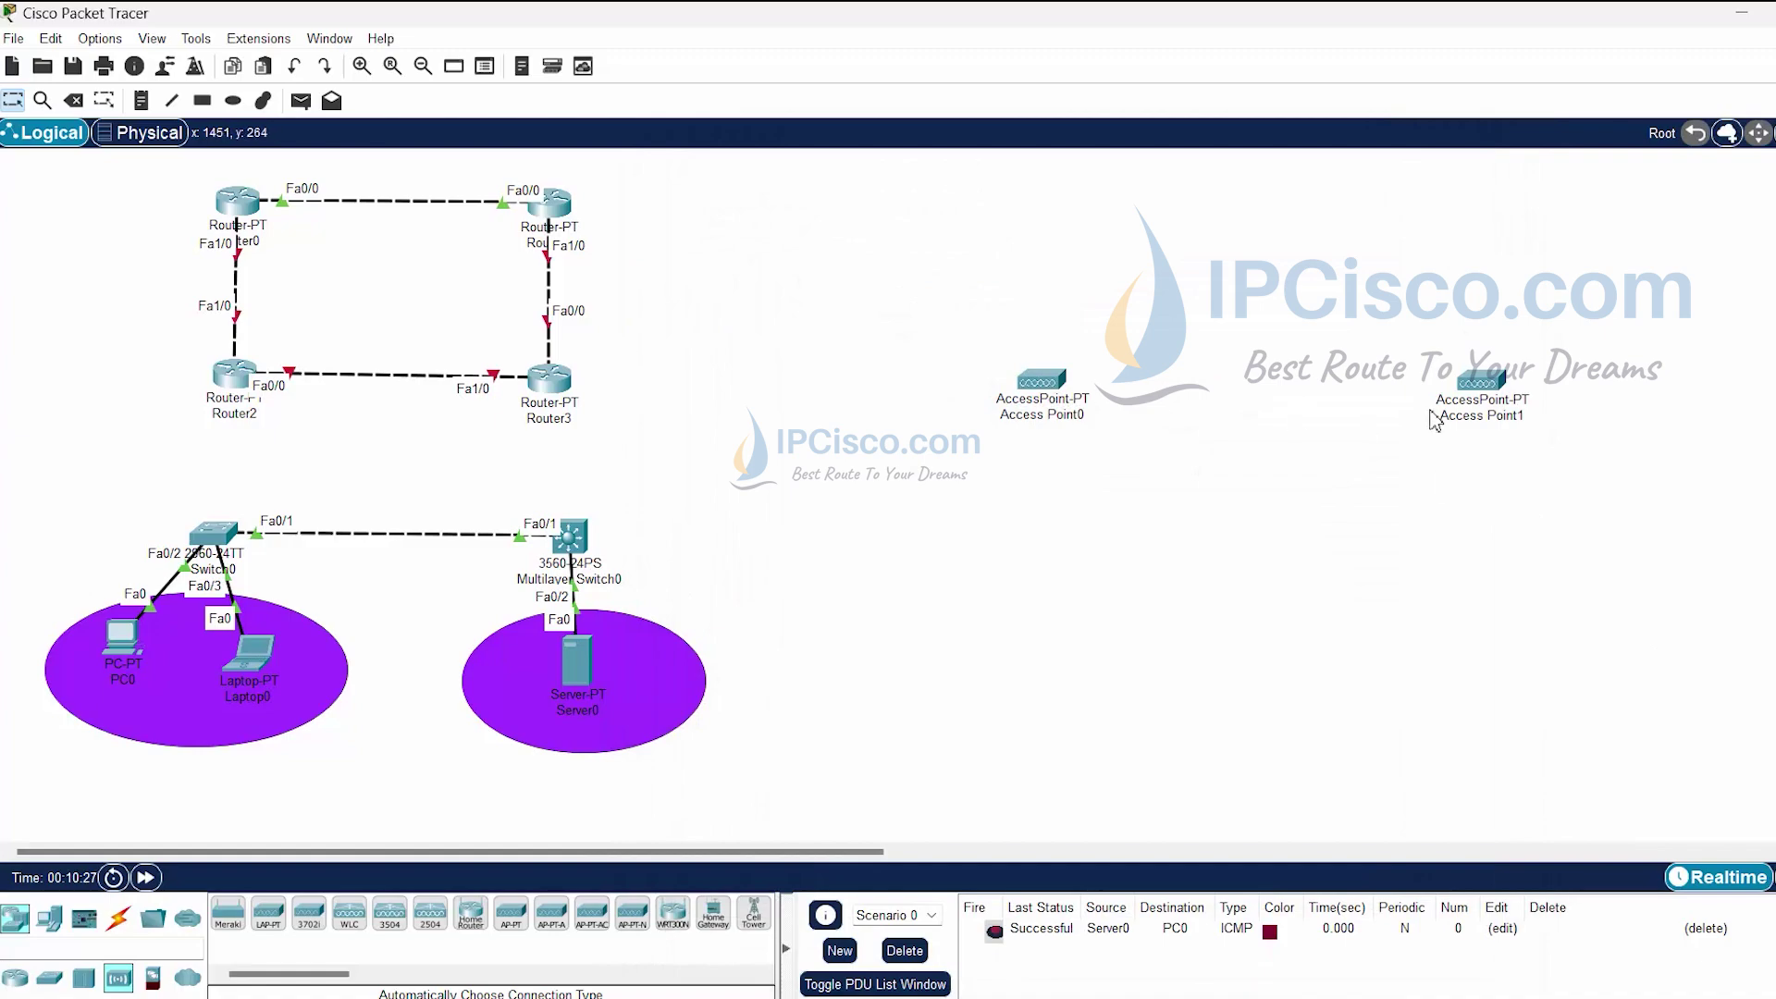
Shift Access Point0 and Access Point1 slightly lower so that they sit at about the same height.
{"action": "left_click_drag", "start_coordinate": [1468, 413], "coordinate": [1453, 412]}
{"action": "left_click_drag", "start_coordinate": [1068, 387], "coordinate": [1079, 408]}
{"action": "left_click_drag", "start_coordinate": [1483, 398], "coordinate": [1499, 405]}
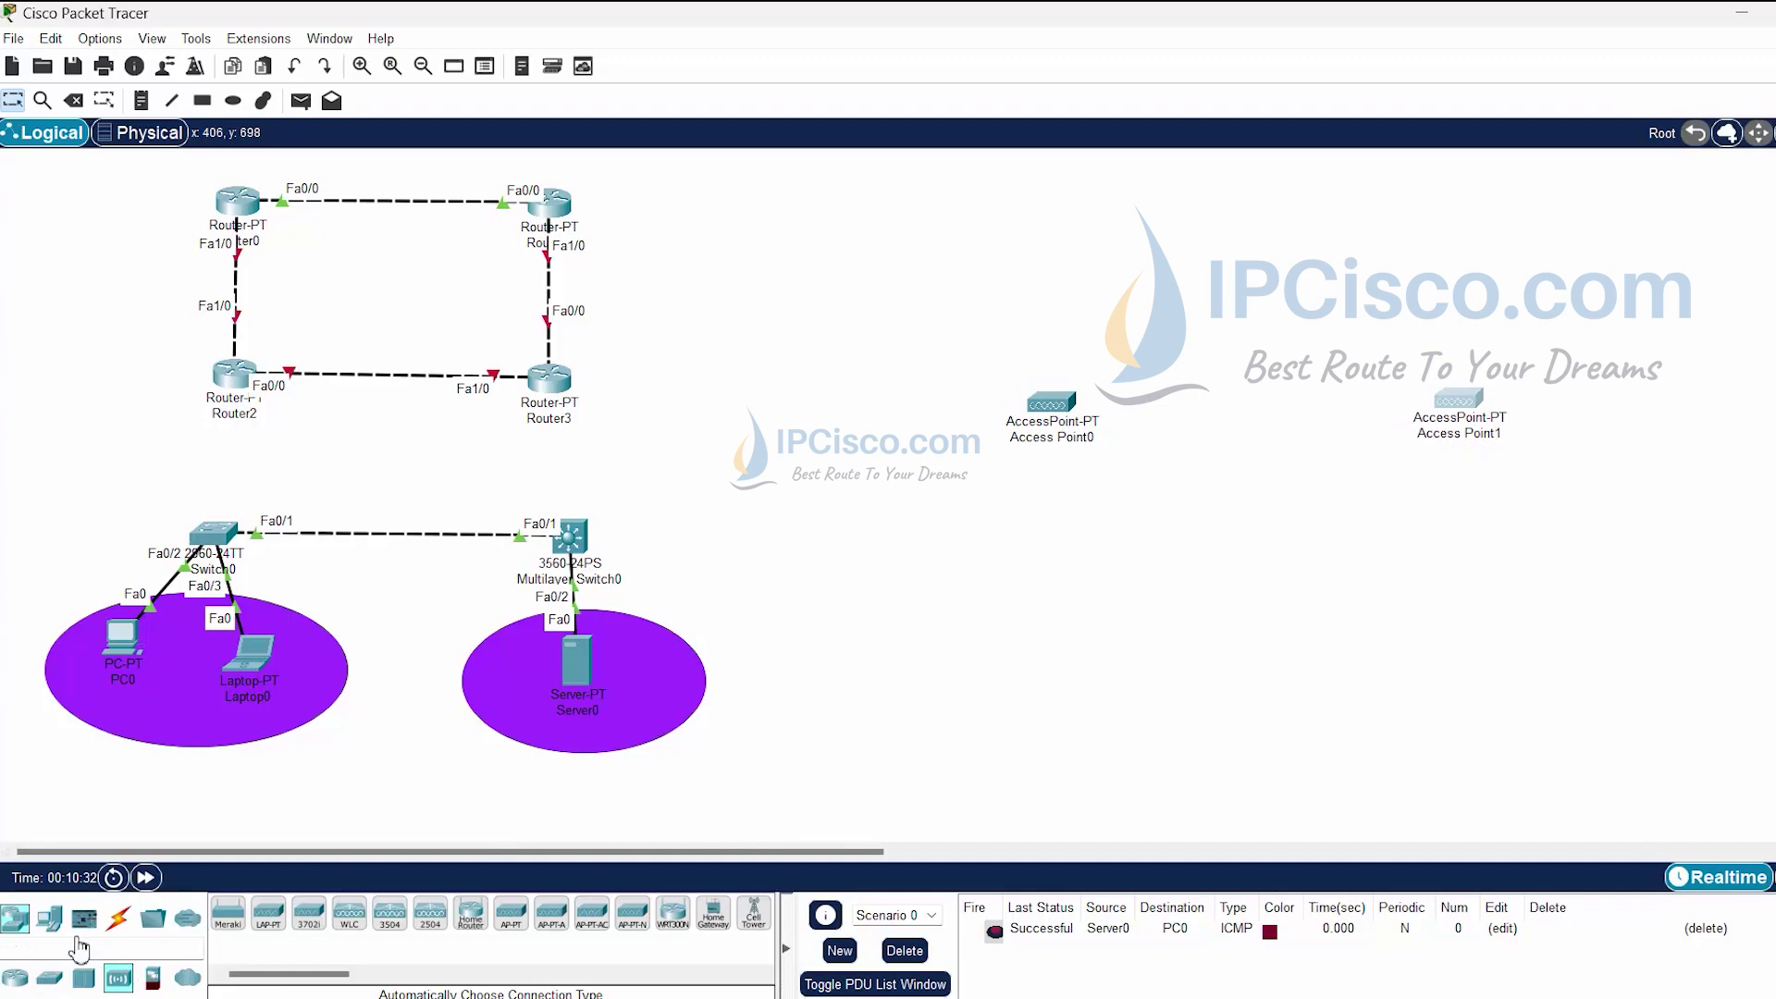
Place a tablet and a smartphone side by side below Access Point0.
{"action": "left_click", "coordinate": [46, 930]}
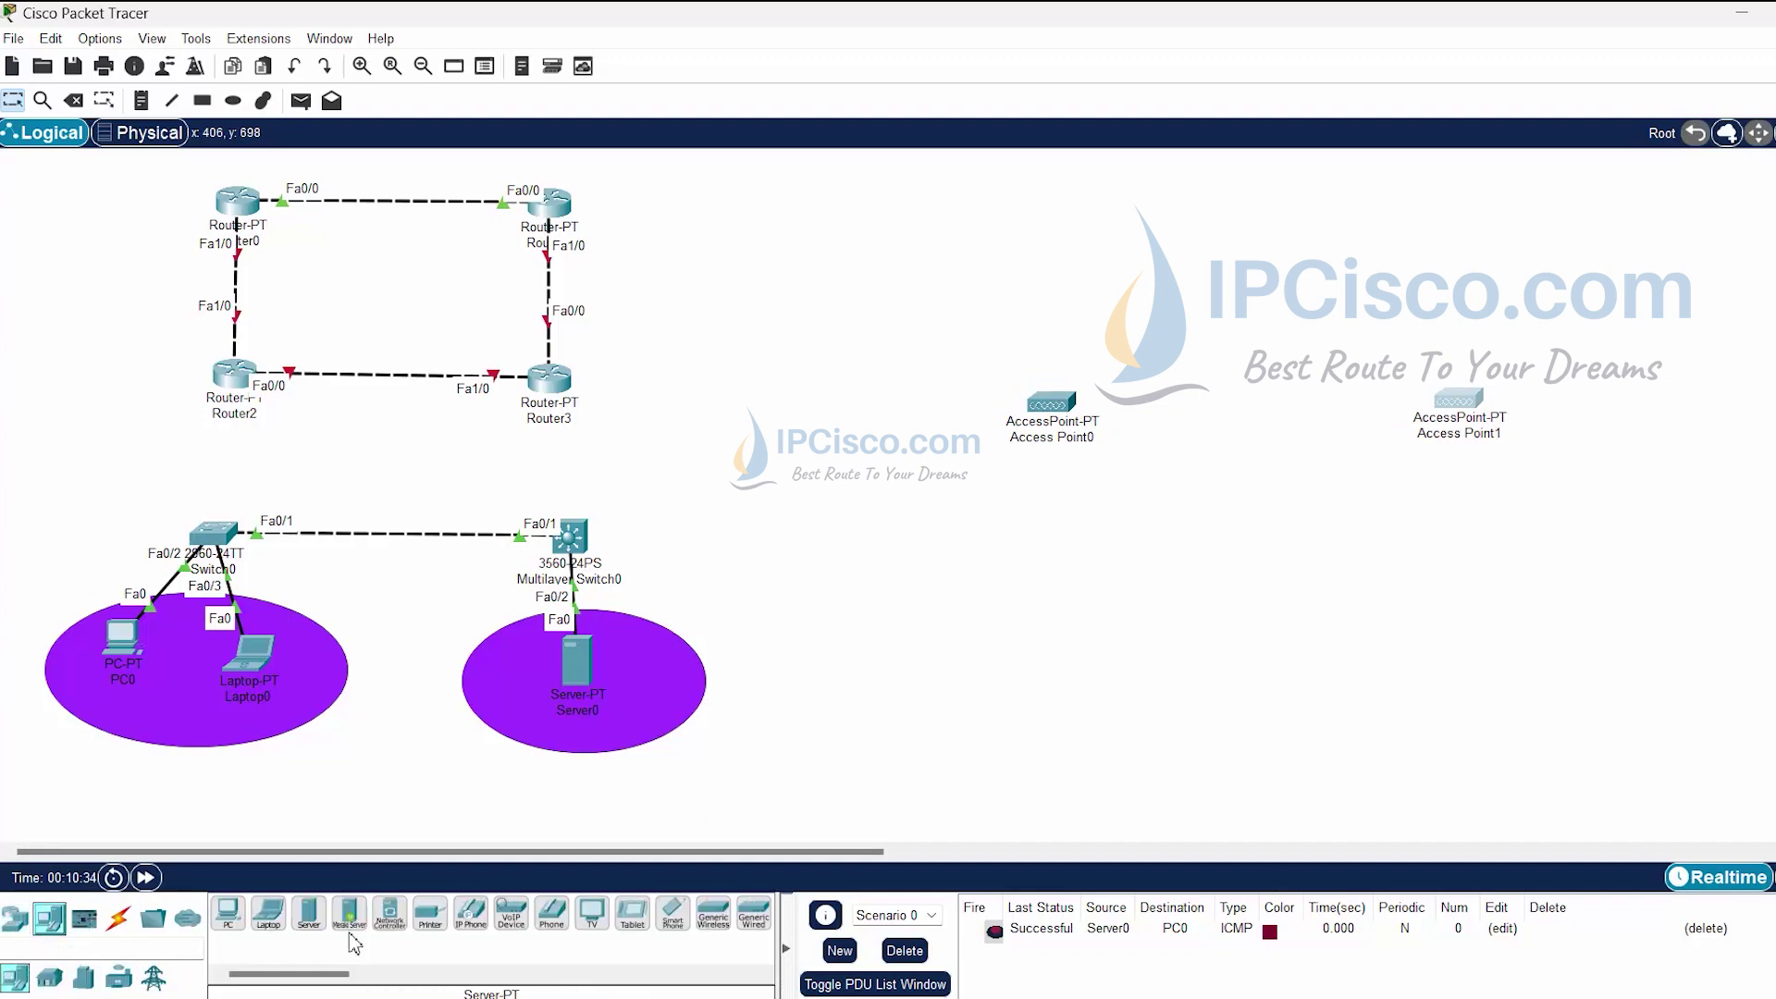
{"action": "left_click", "coordinate": [631, 914]}
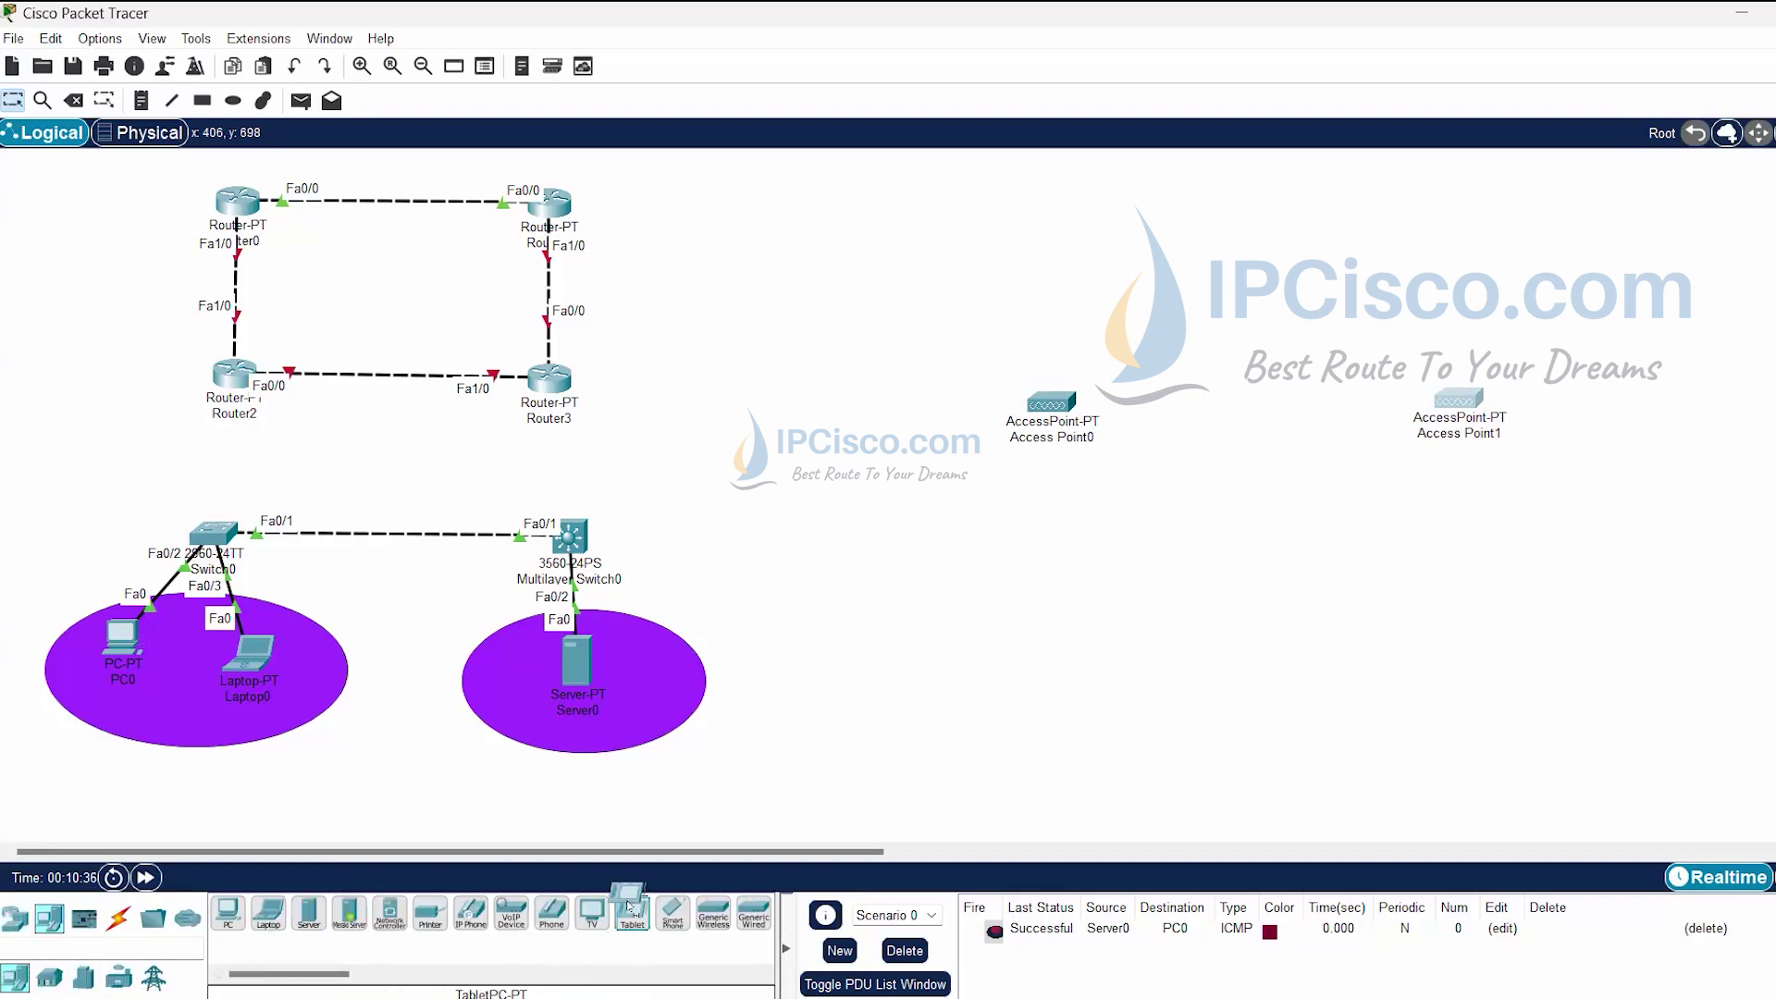
{"action": "left_click", "coordinate": [886, 547]}
{"action": "left_click", "coordinate": [684, 941]}
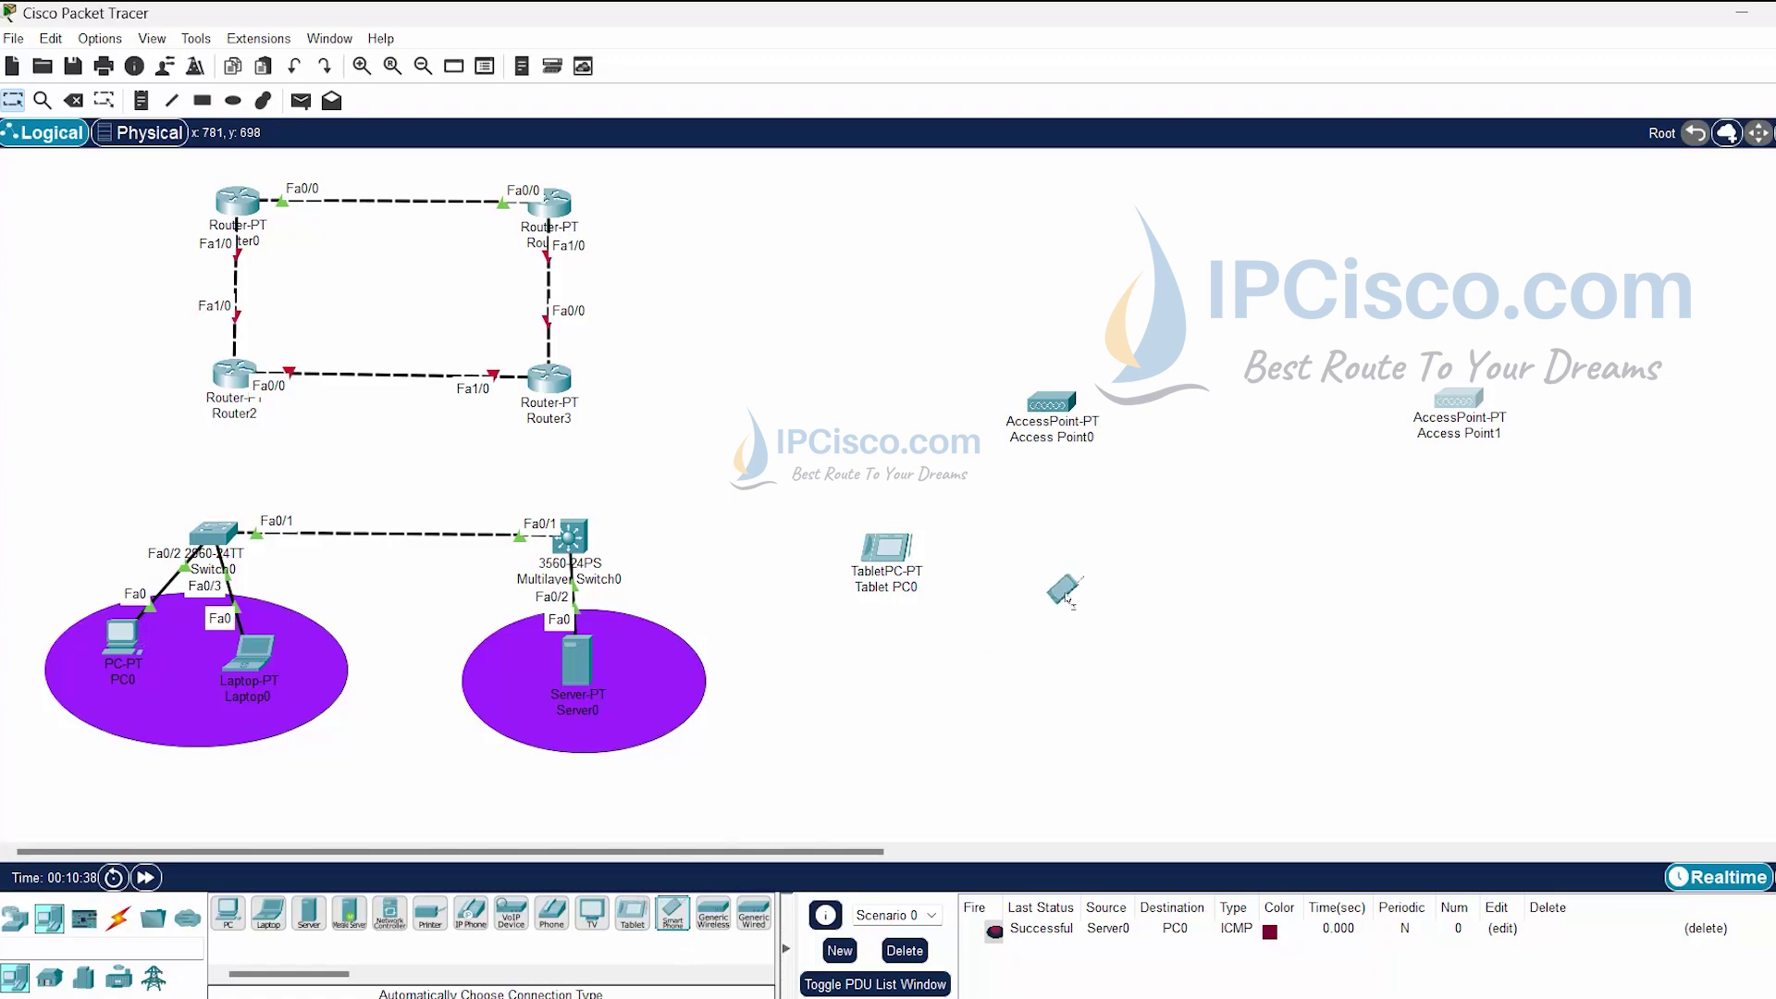
{"action": "left_click", "coordinate": [1116, 566]}
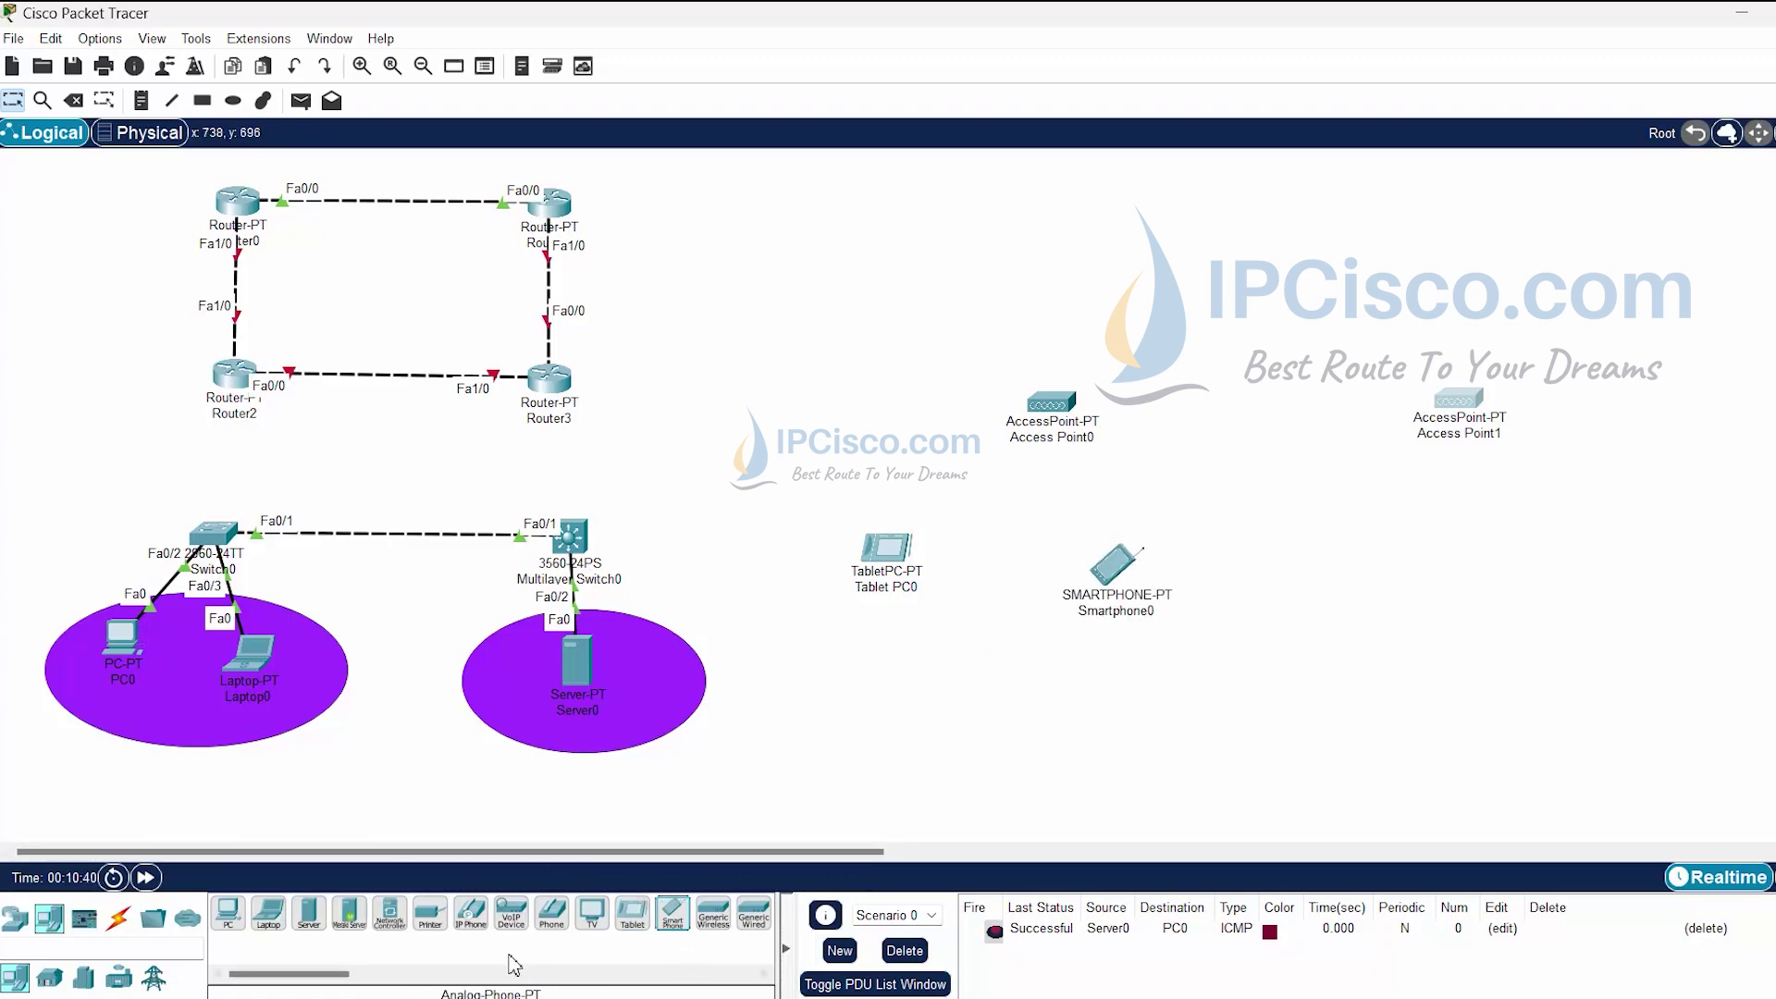
Add a carbon dioxide detector below Access Point1 and a ceiling fan to the detector's right from the home devices.
{"action": "left_click_drag", "start_coordinate": [340, 974], "coordinate": [403, 978]}
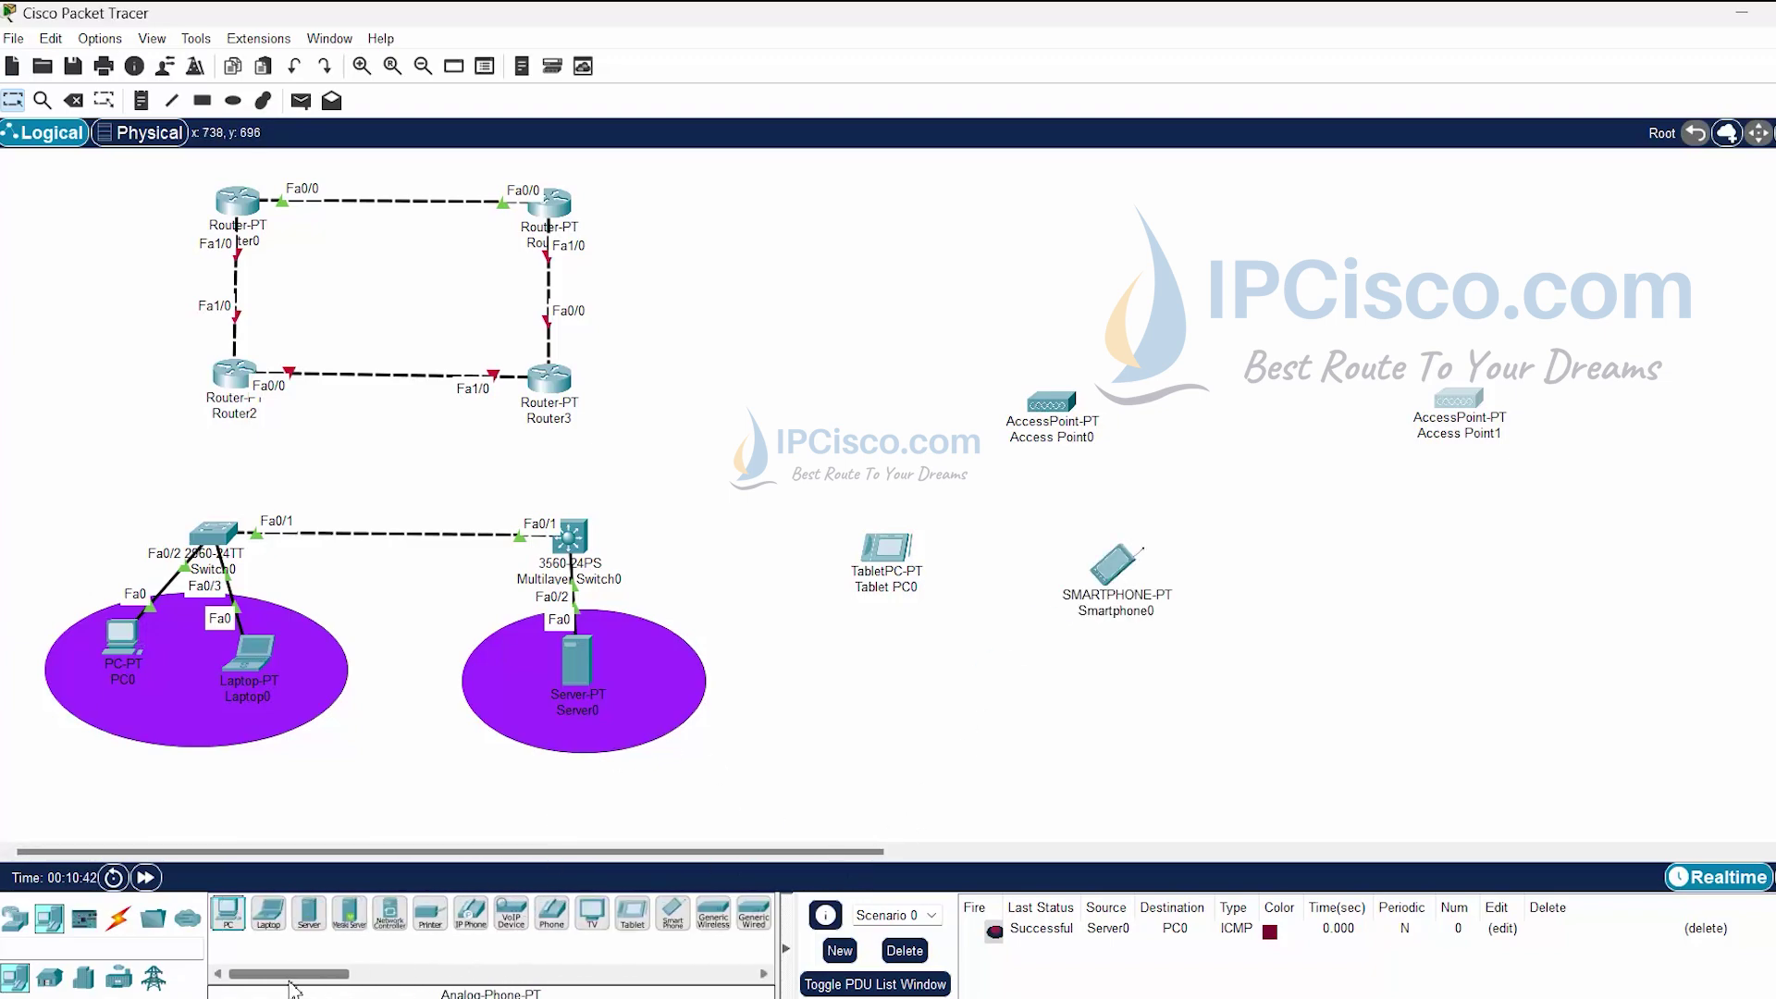
{"action": "left_click", "coordinate": [50, 978]}
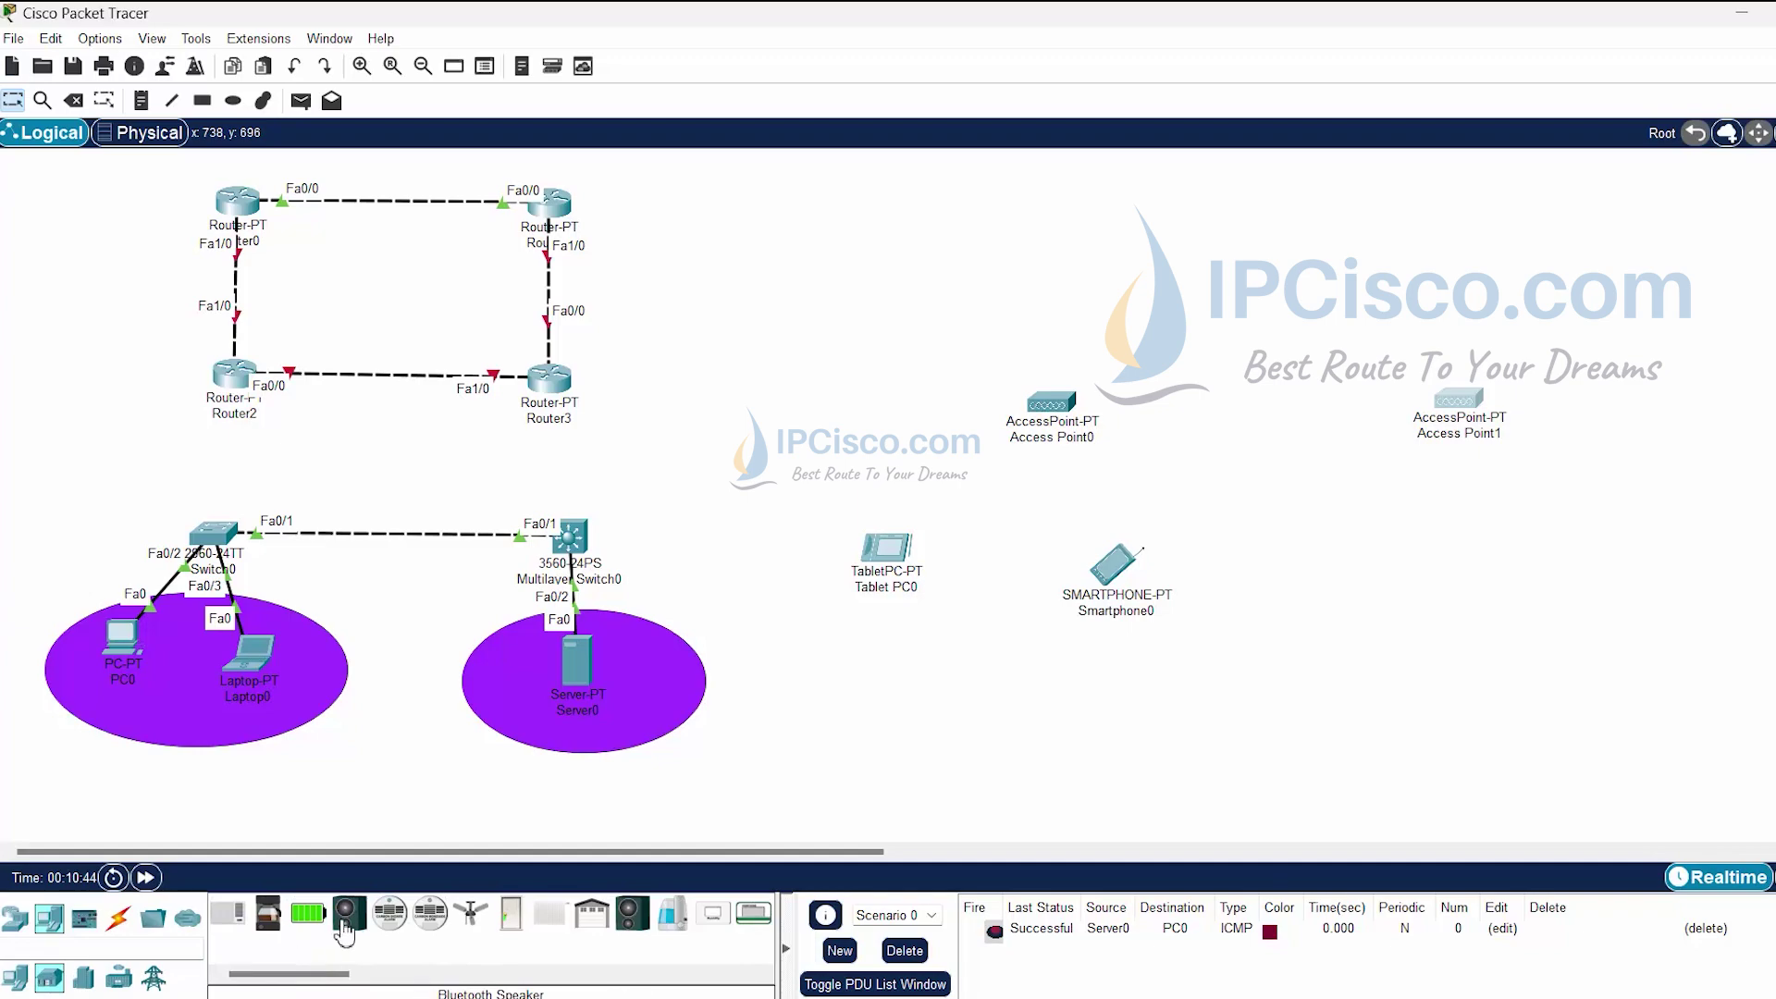
{"action": "left_click", "coordinate": [396, 925]}
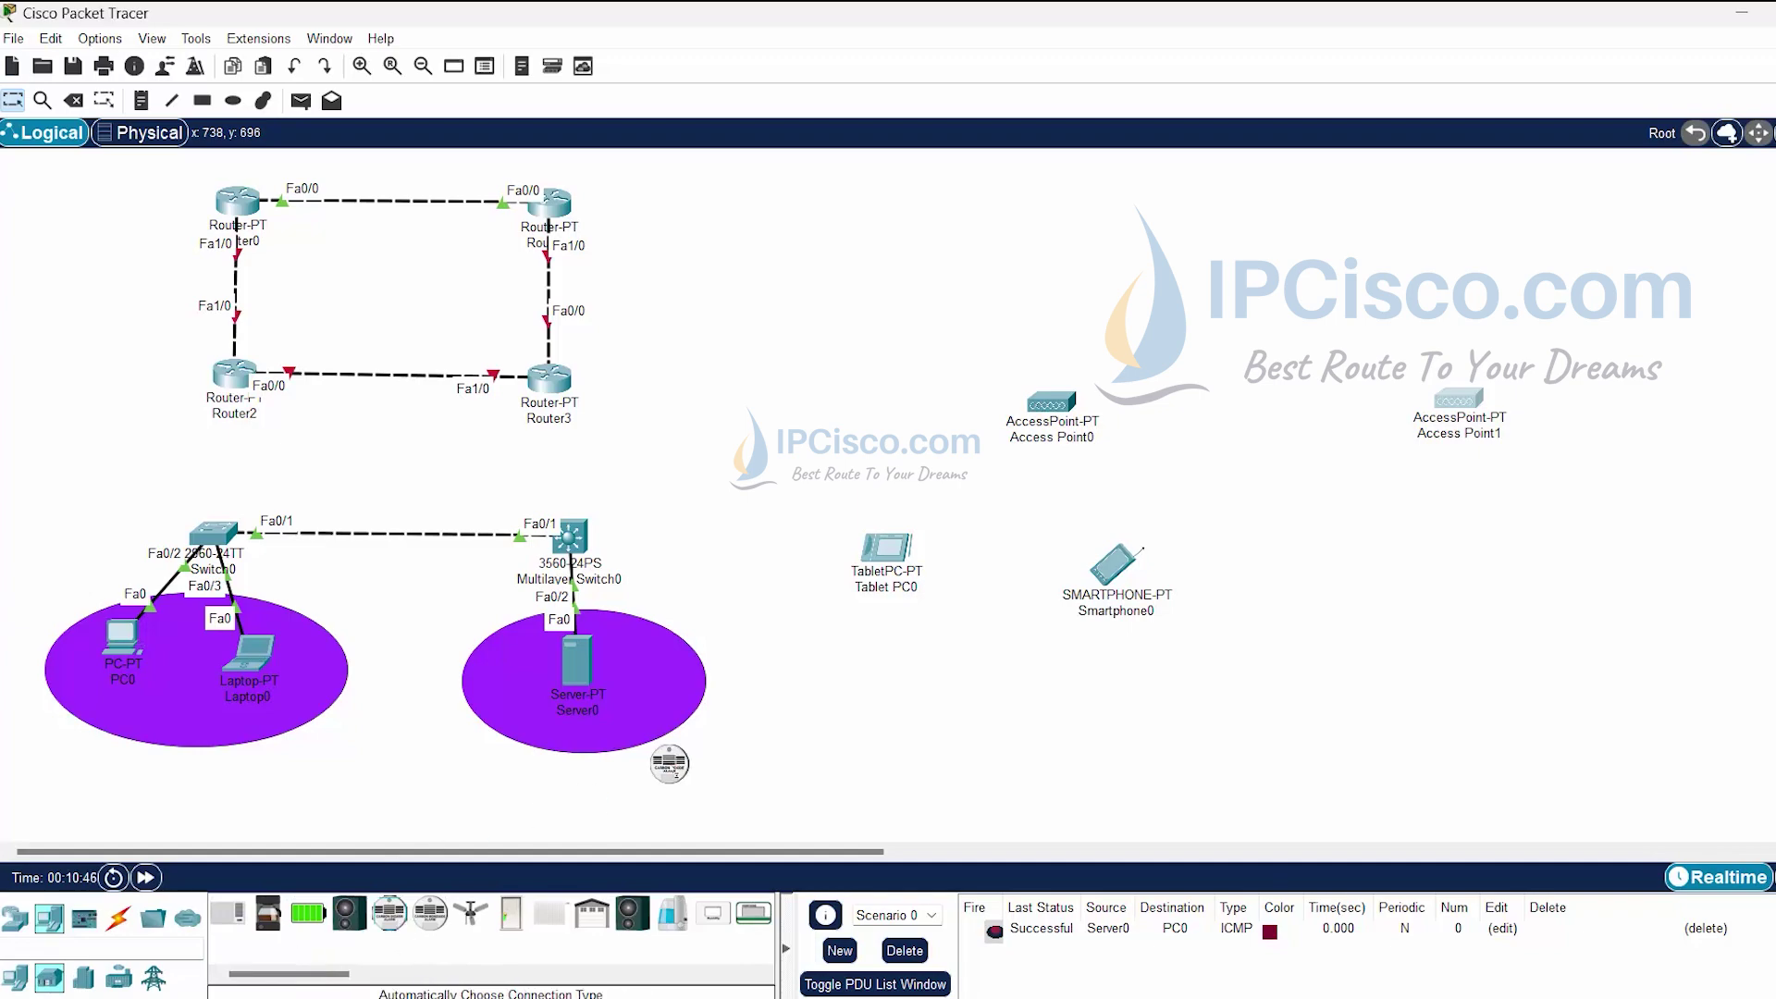
{"action": "left_click", "coordinate": [1414, 596]}
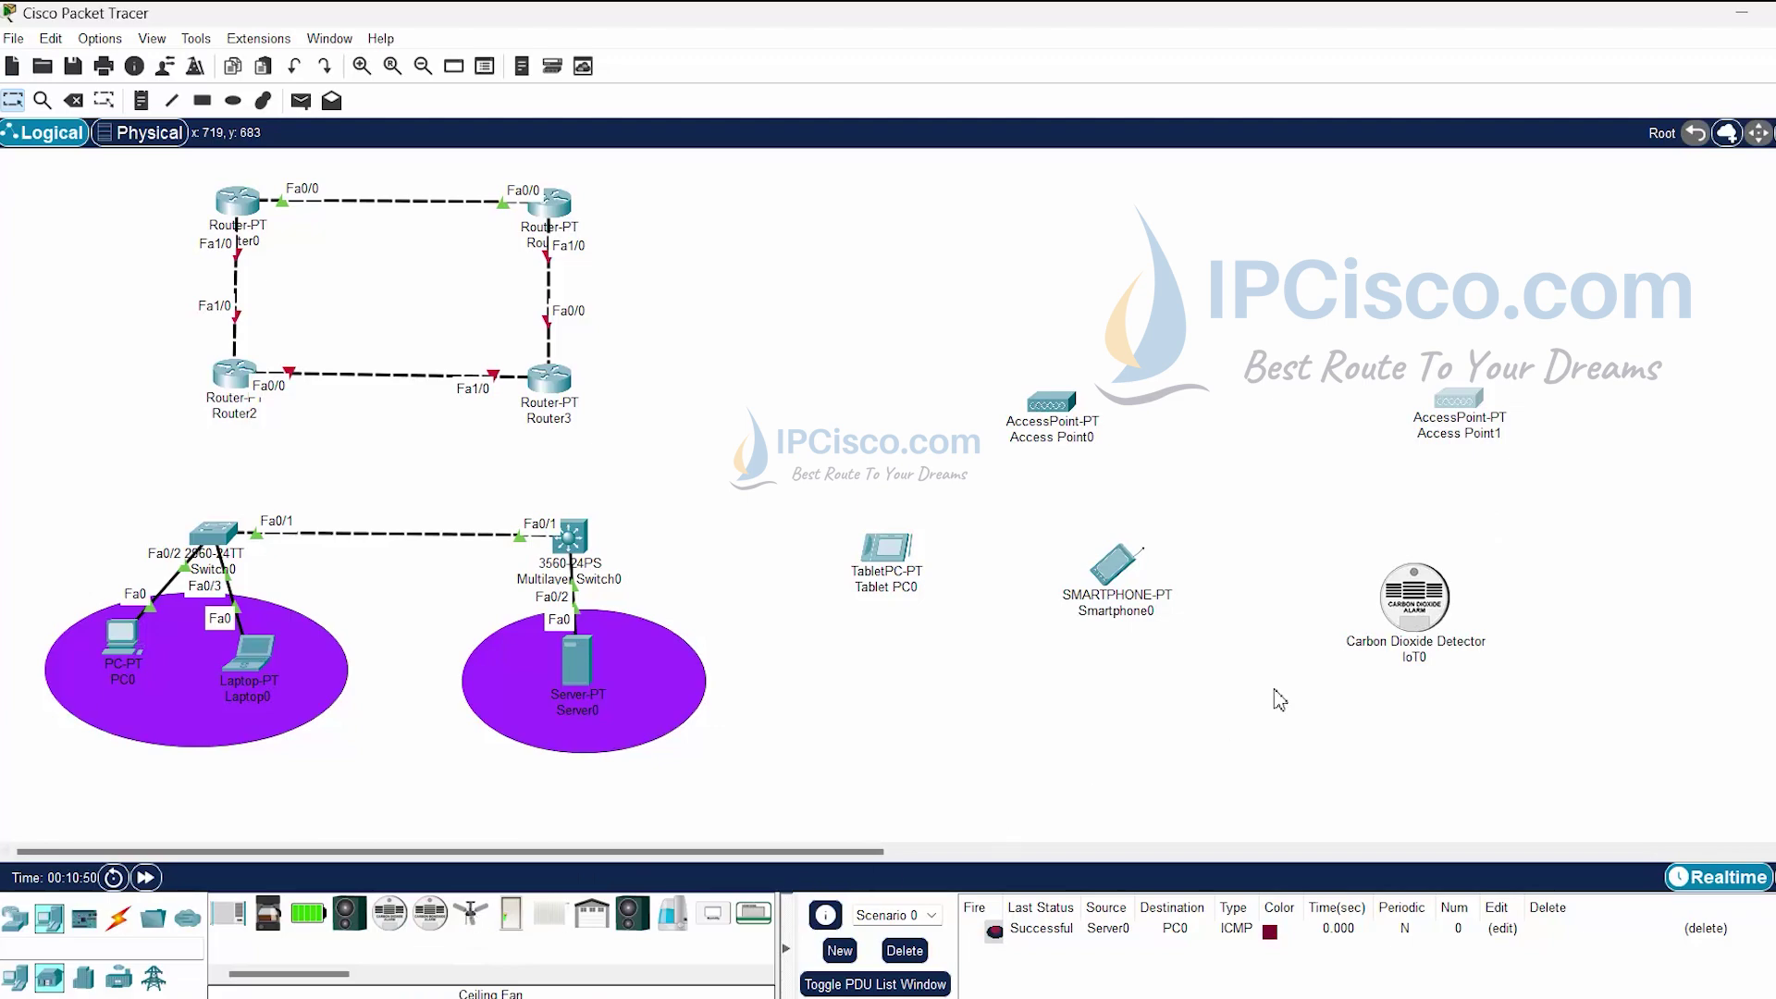
{"action": "left_click", "coordinate": [471, 913]}
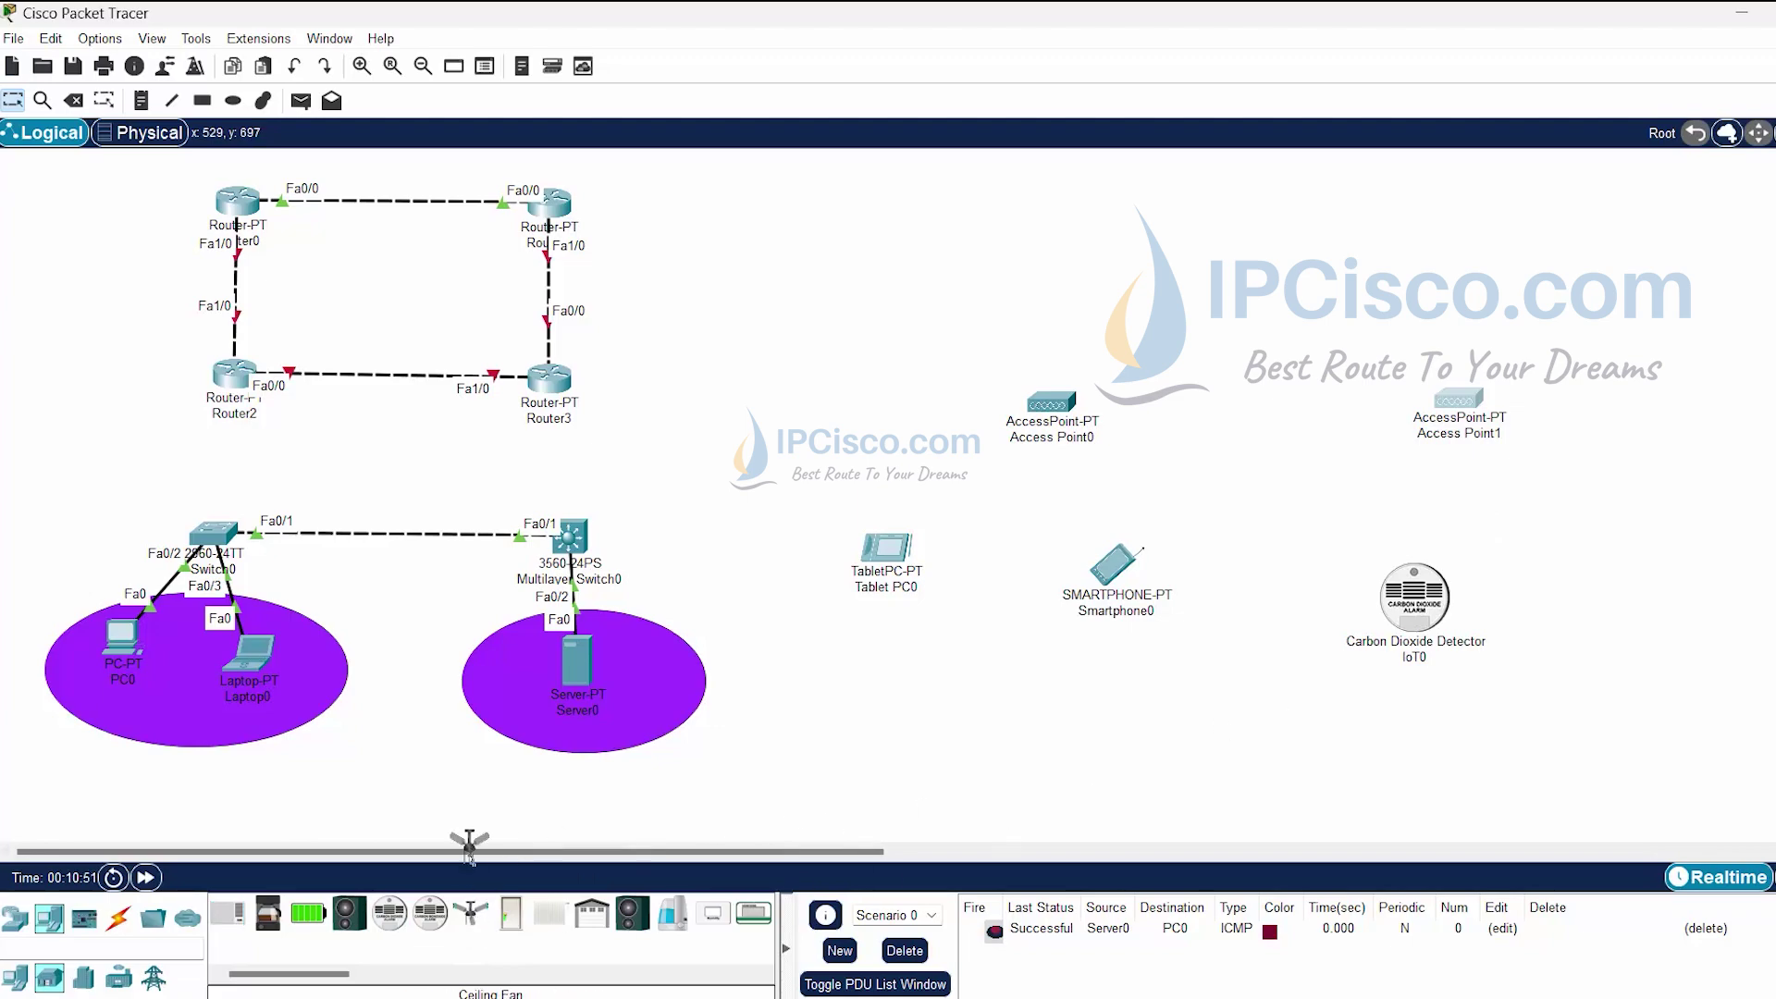
{"action": "left_click", "coordinate": [1607, 555]}
Place a door to the right of Access Point1 and a garage door above it.
{"action": "left_click", "coordinate": [510, 913]}
{"action": "left_click", "coordinate": [1679, 363]}
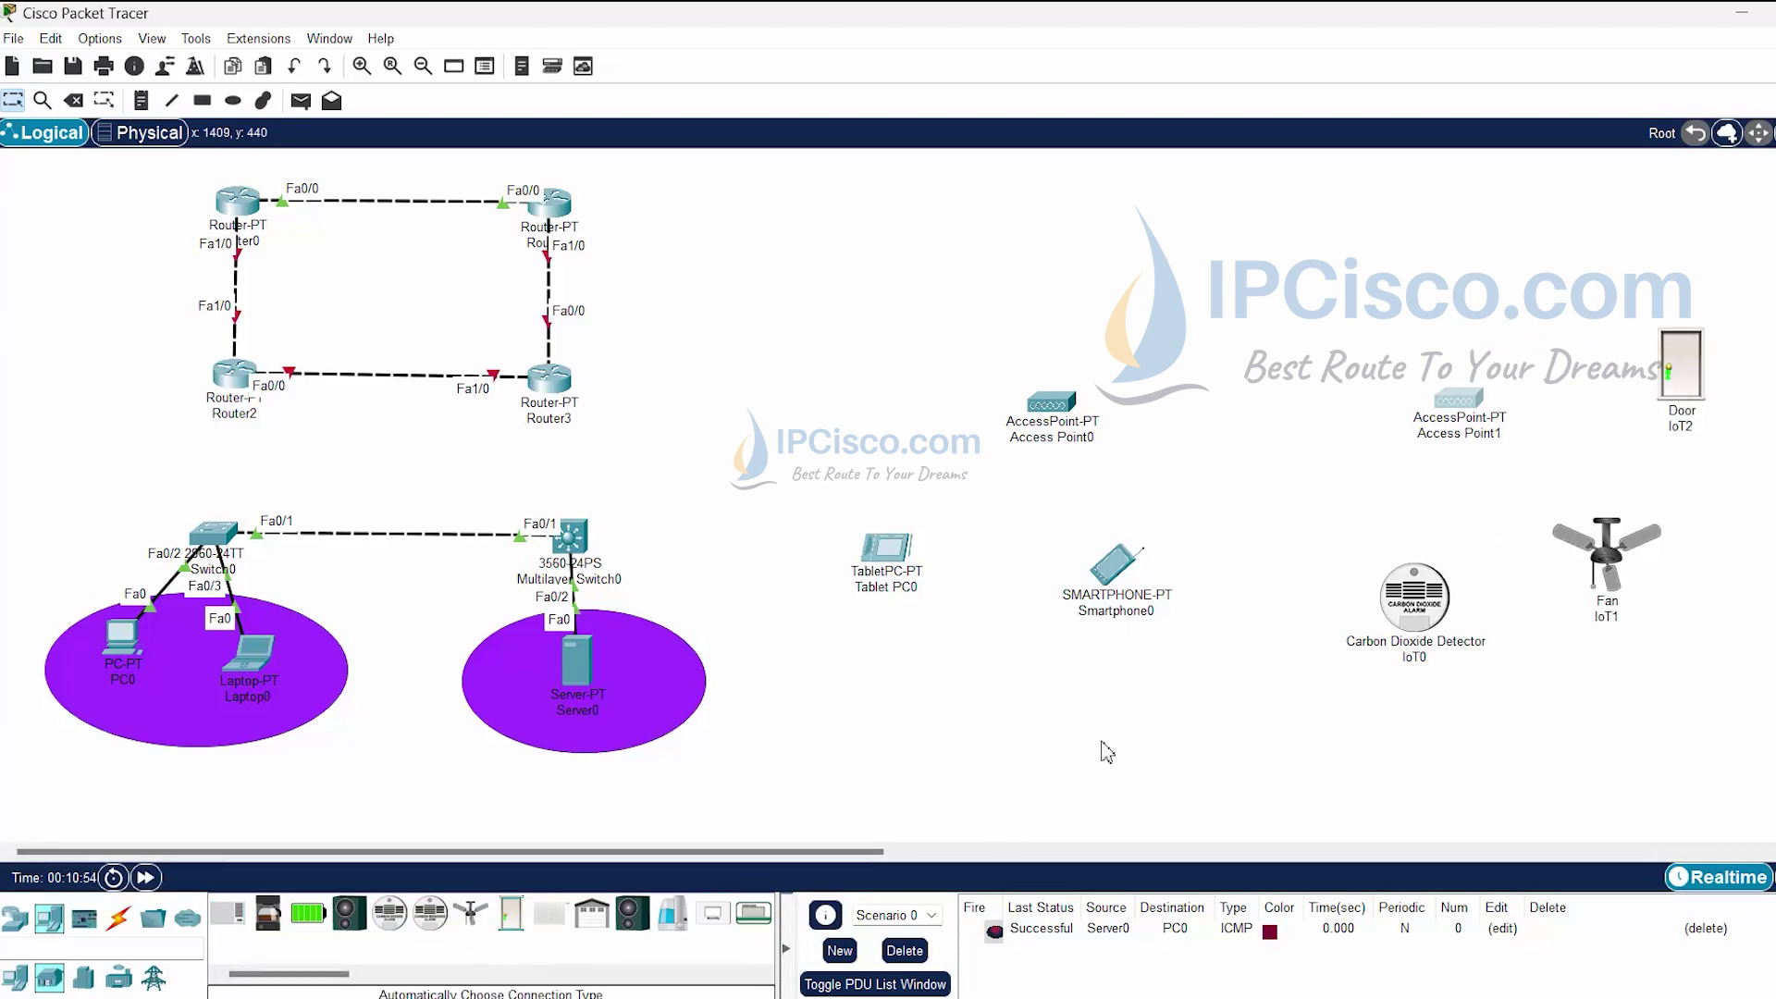
{"action": "left_click", "coordinate": [591, 913]}
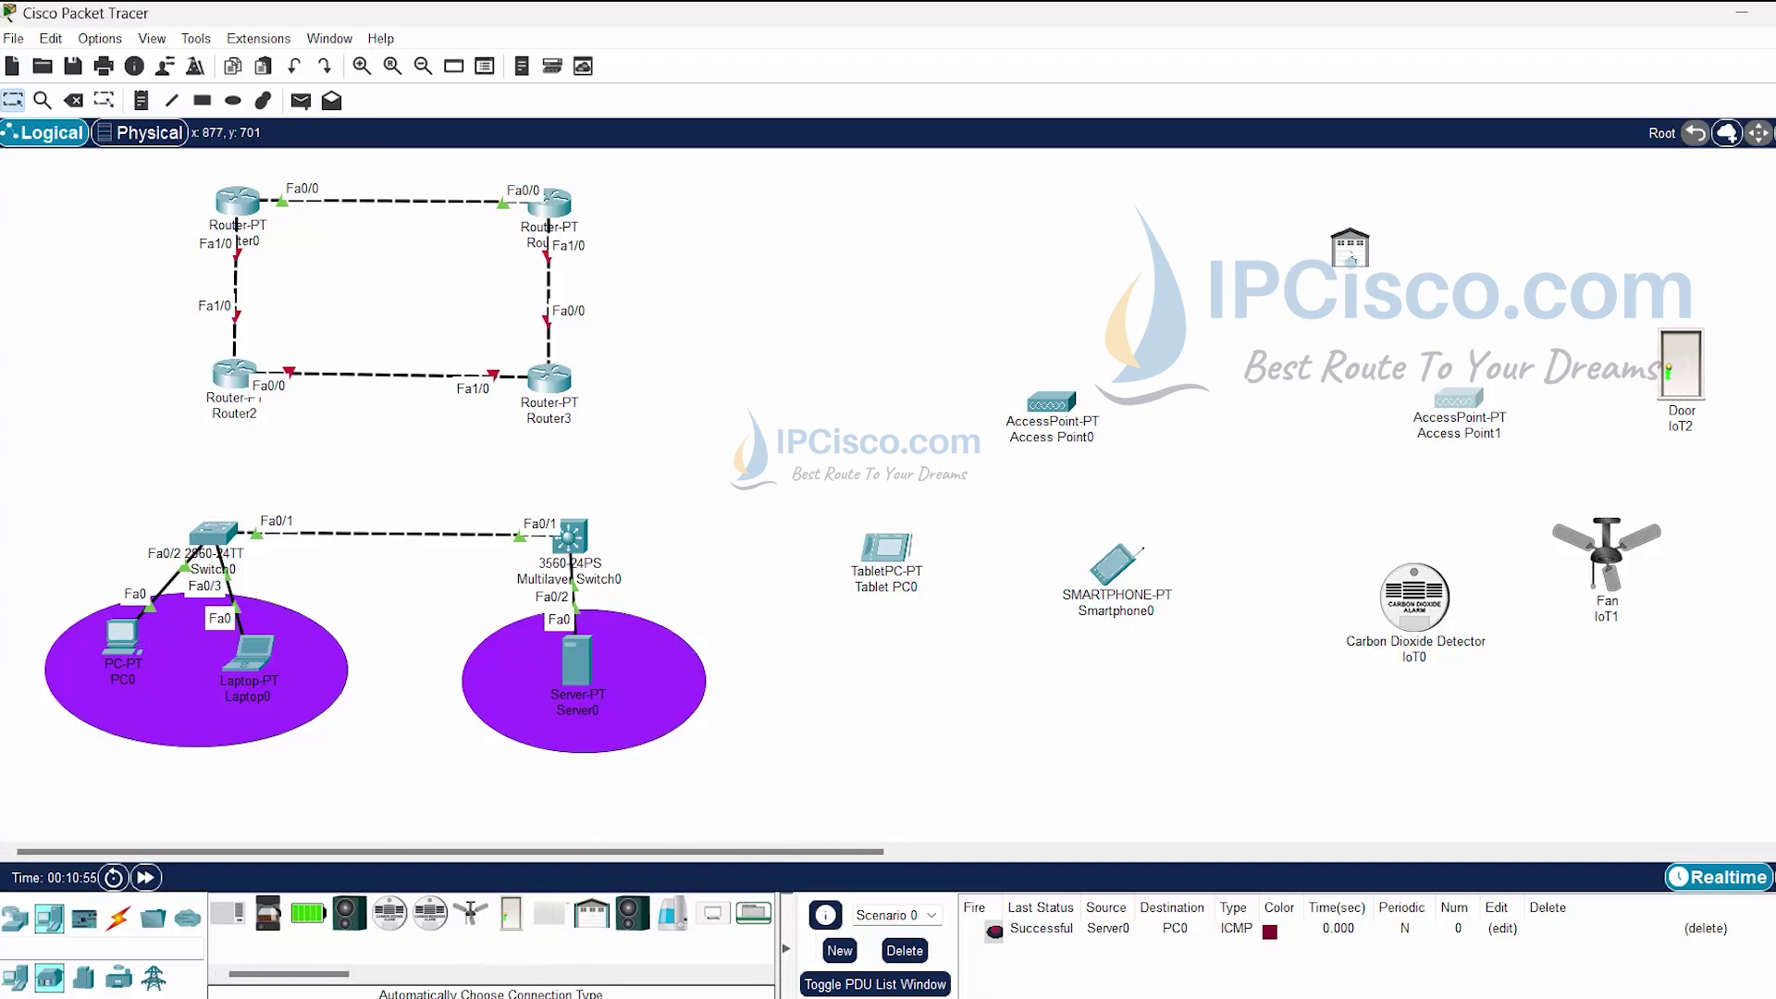
{"action": "left_click", "coordinate": [1381, 278]}
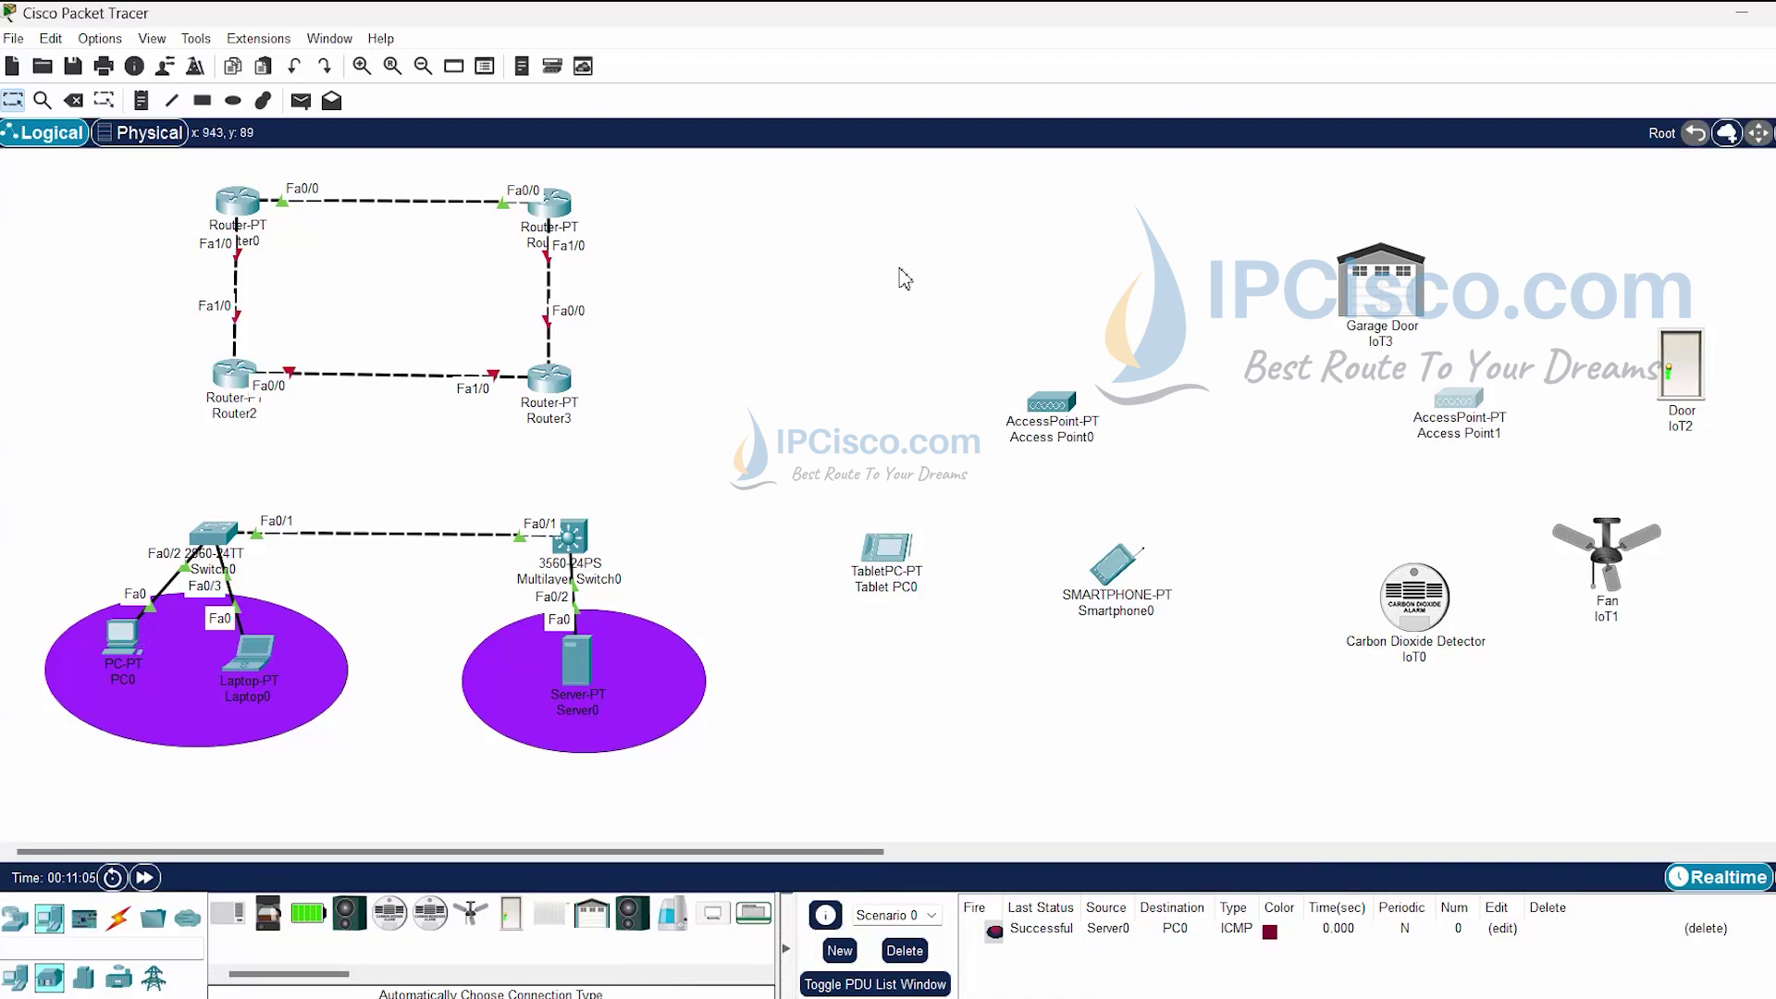
Set the Wireless0 SSID of Tablet PC0 to HomeNetwork and copy that name for reuse.
{"action": "left_click", "coordinate": [888, 551]}
{"action": "left_click", "coordinate": [837, 191]}
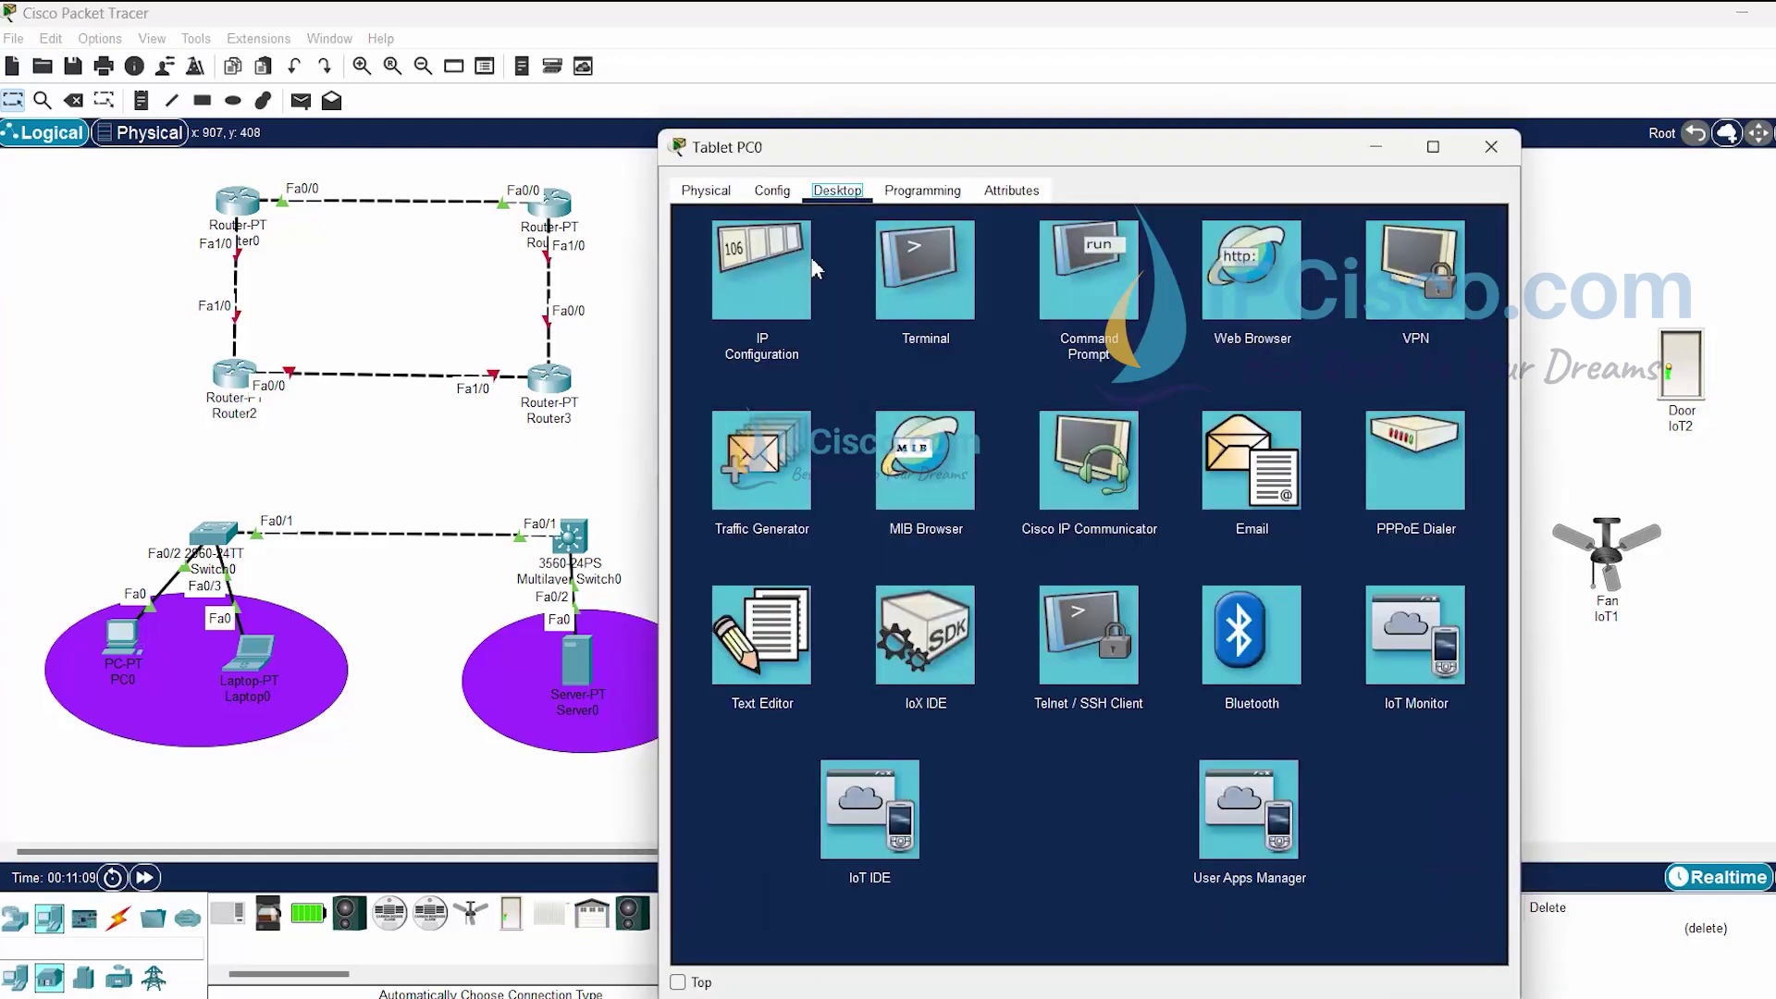
{"action": "left_click", "coordinate": [772, 191]}
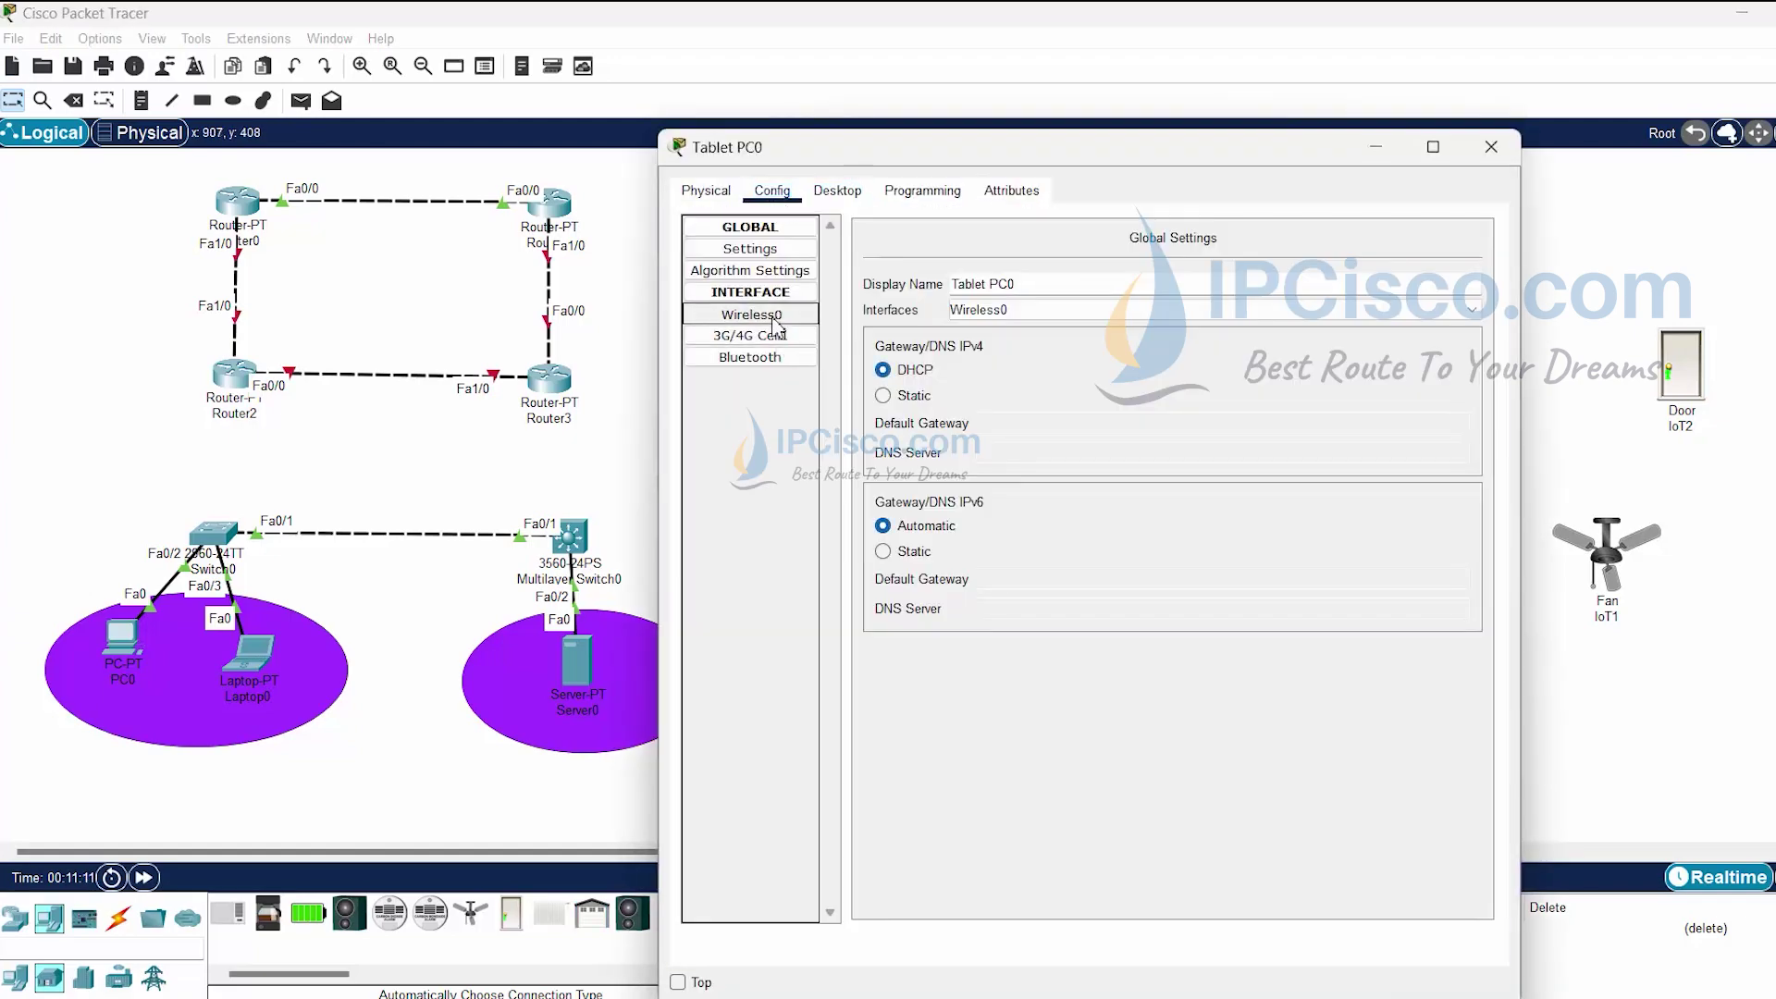
{"action": "left_click", "coordinate": [751, 315]}
{"action": "left_click", "coordinate": [1260, 324]}
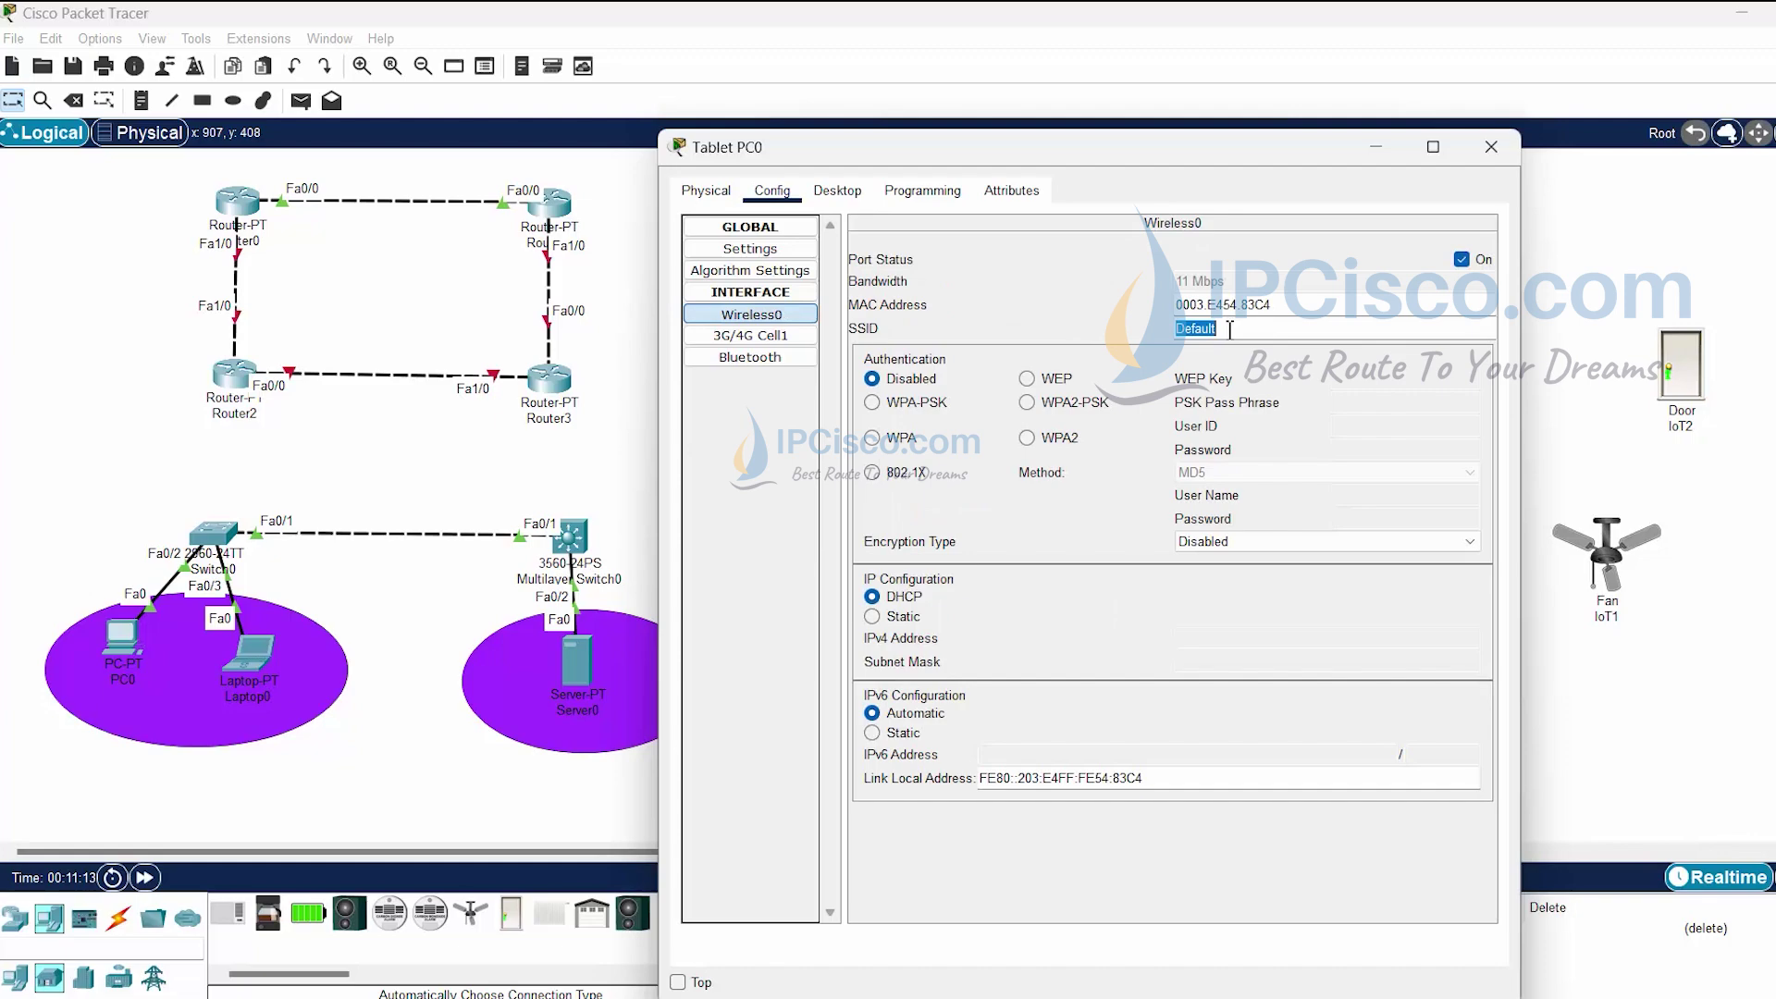
{"action": "key", "text": "ctrl+a"}
{"action": "type", "text": "HomeNetwork"}
{"action": "key", "text": "ctrl+a"}
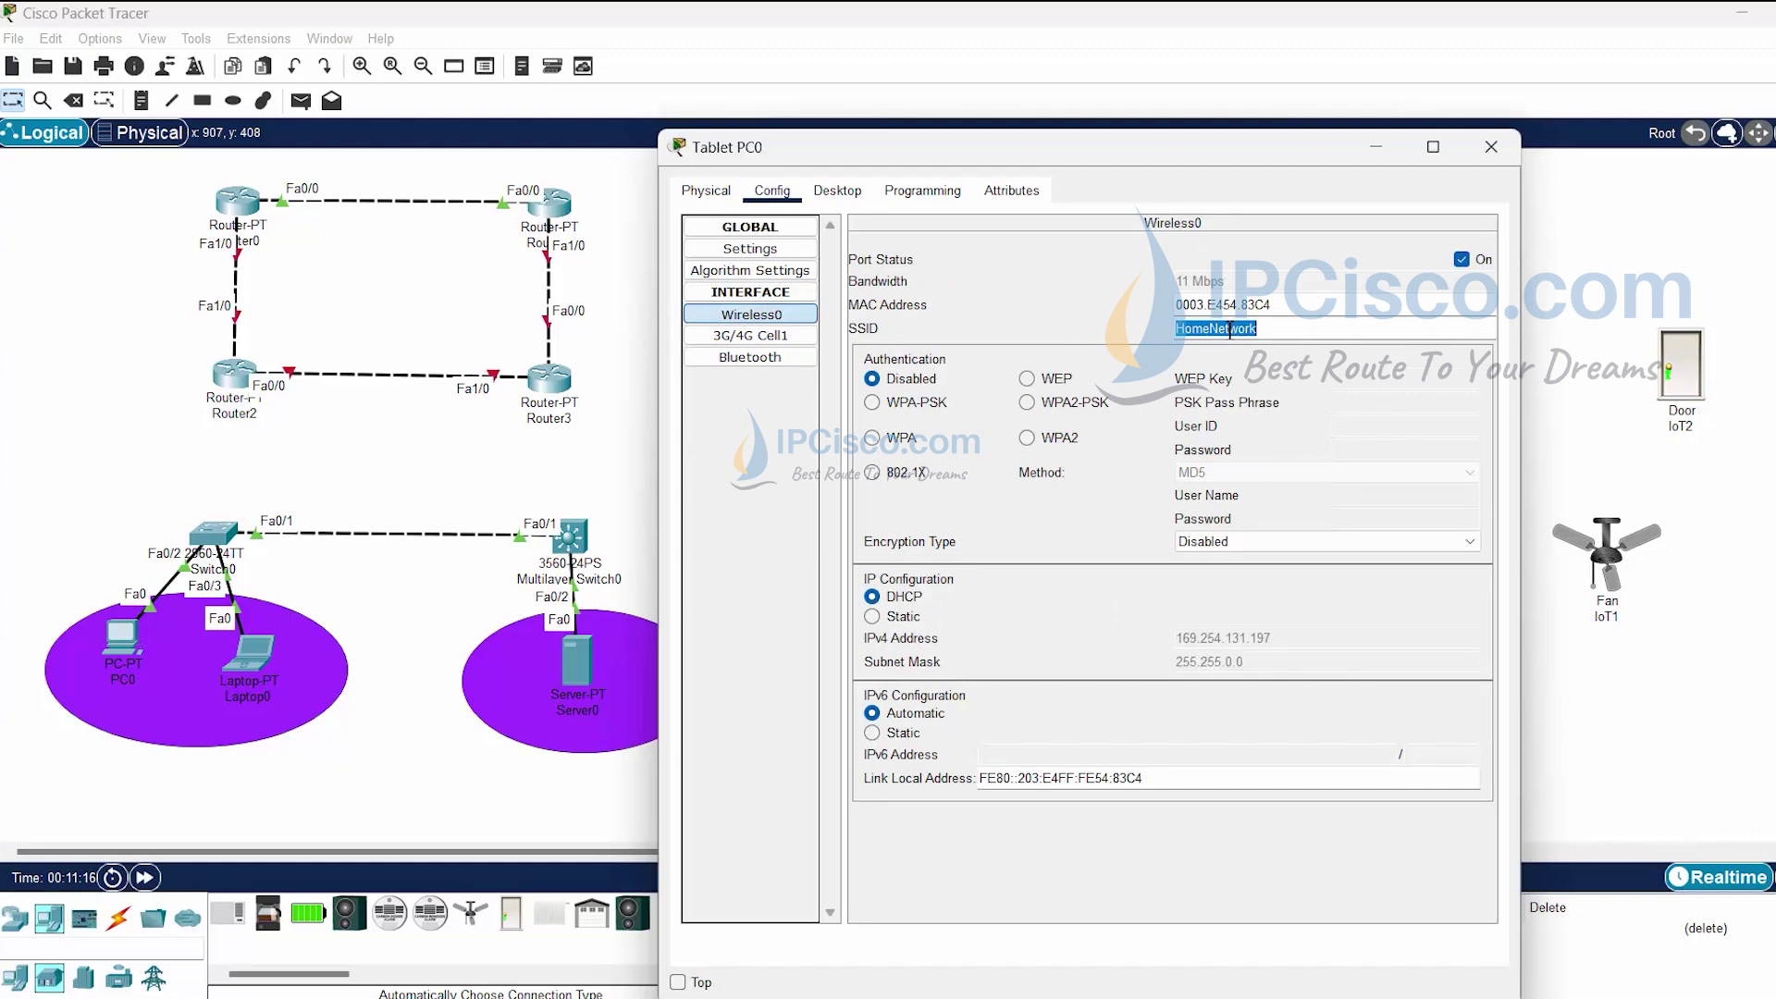
{"action": "left_click", "coordinate": [1491, 146]}
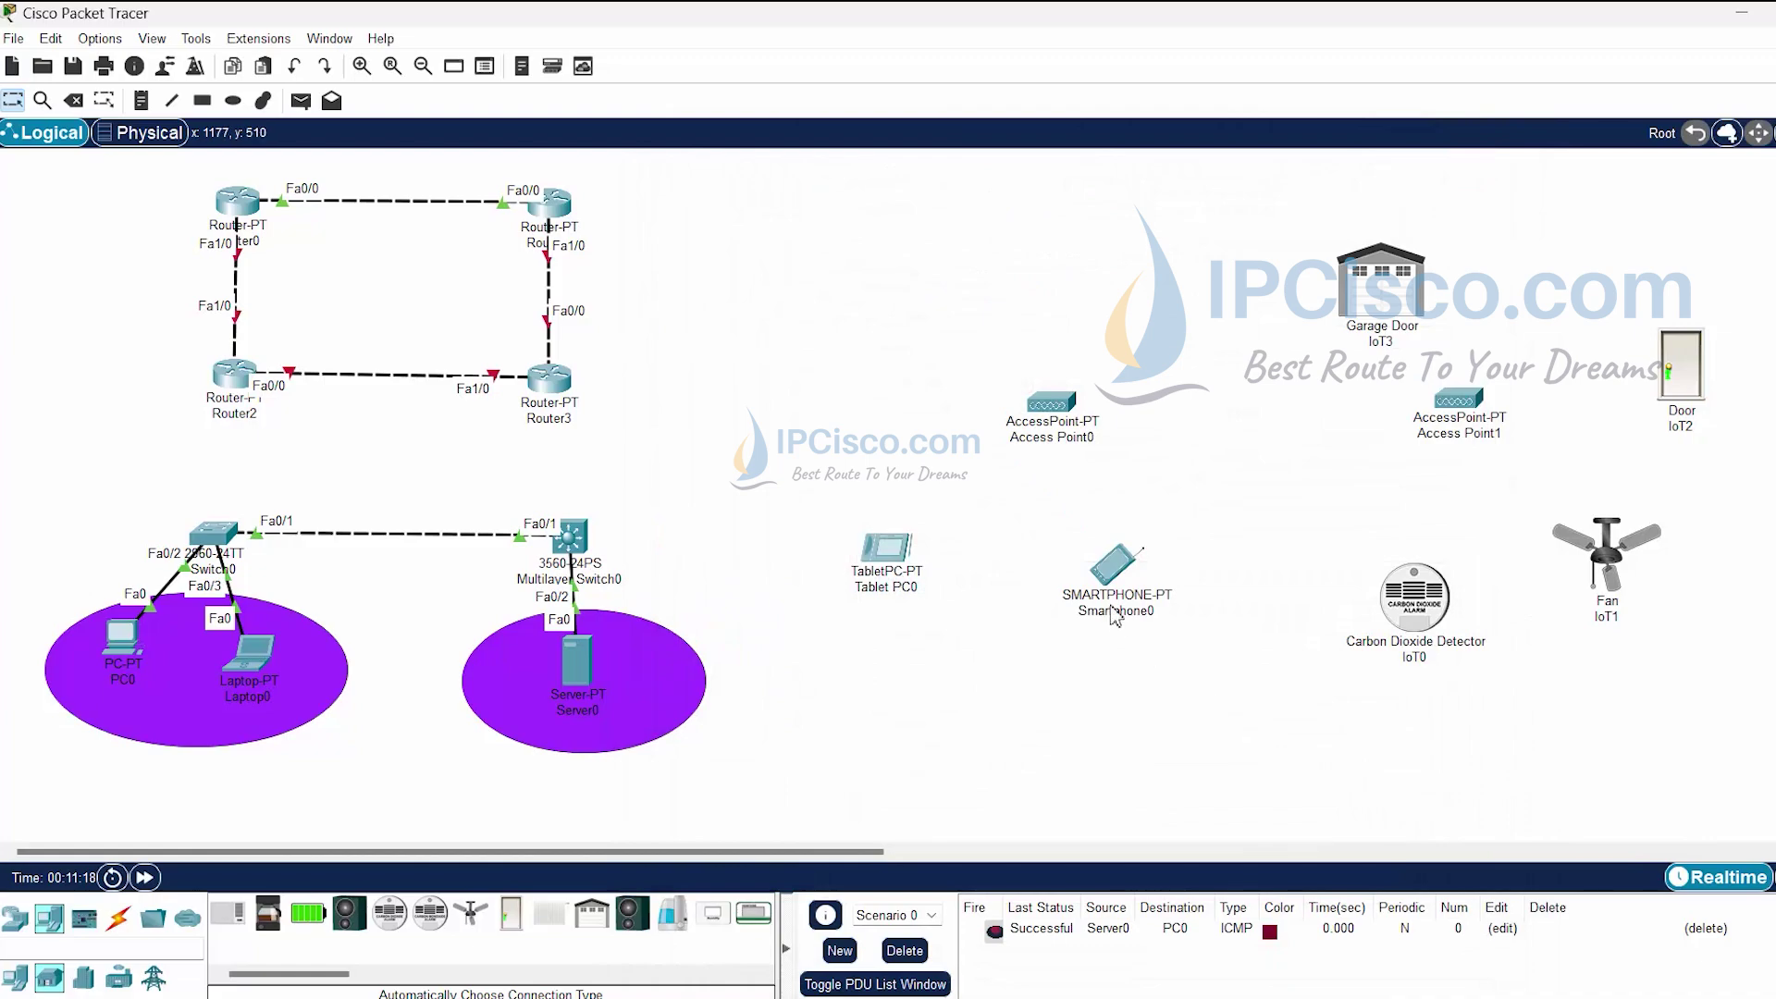
Set the Wireless0 SSID of Smartphone0 to HomeNetwork.
{"action": "left_click", "coordinate": [1110, 578]}
{"action": "left_click", "coordinate": [837, 191]}
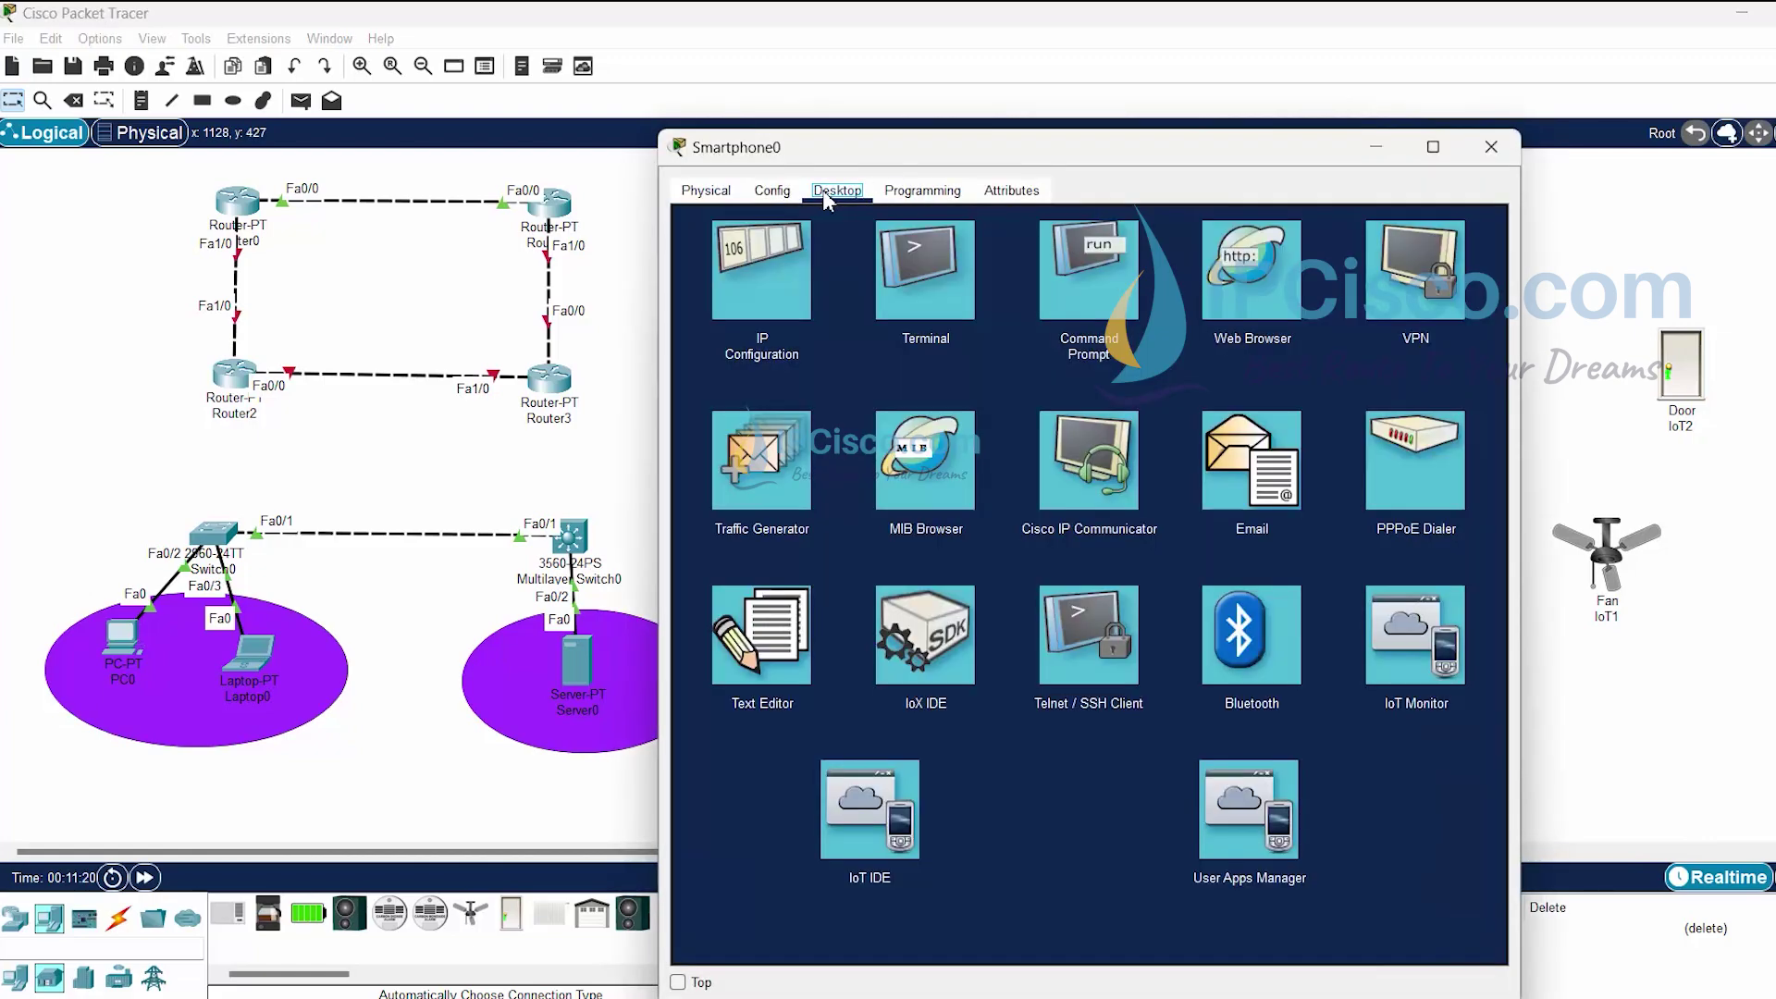
{"action": "left_click", "coordinate": [773, 190]}
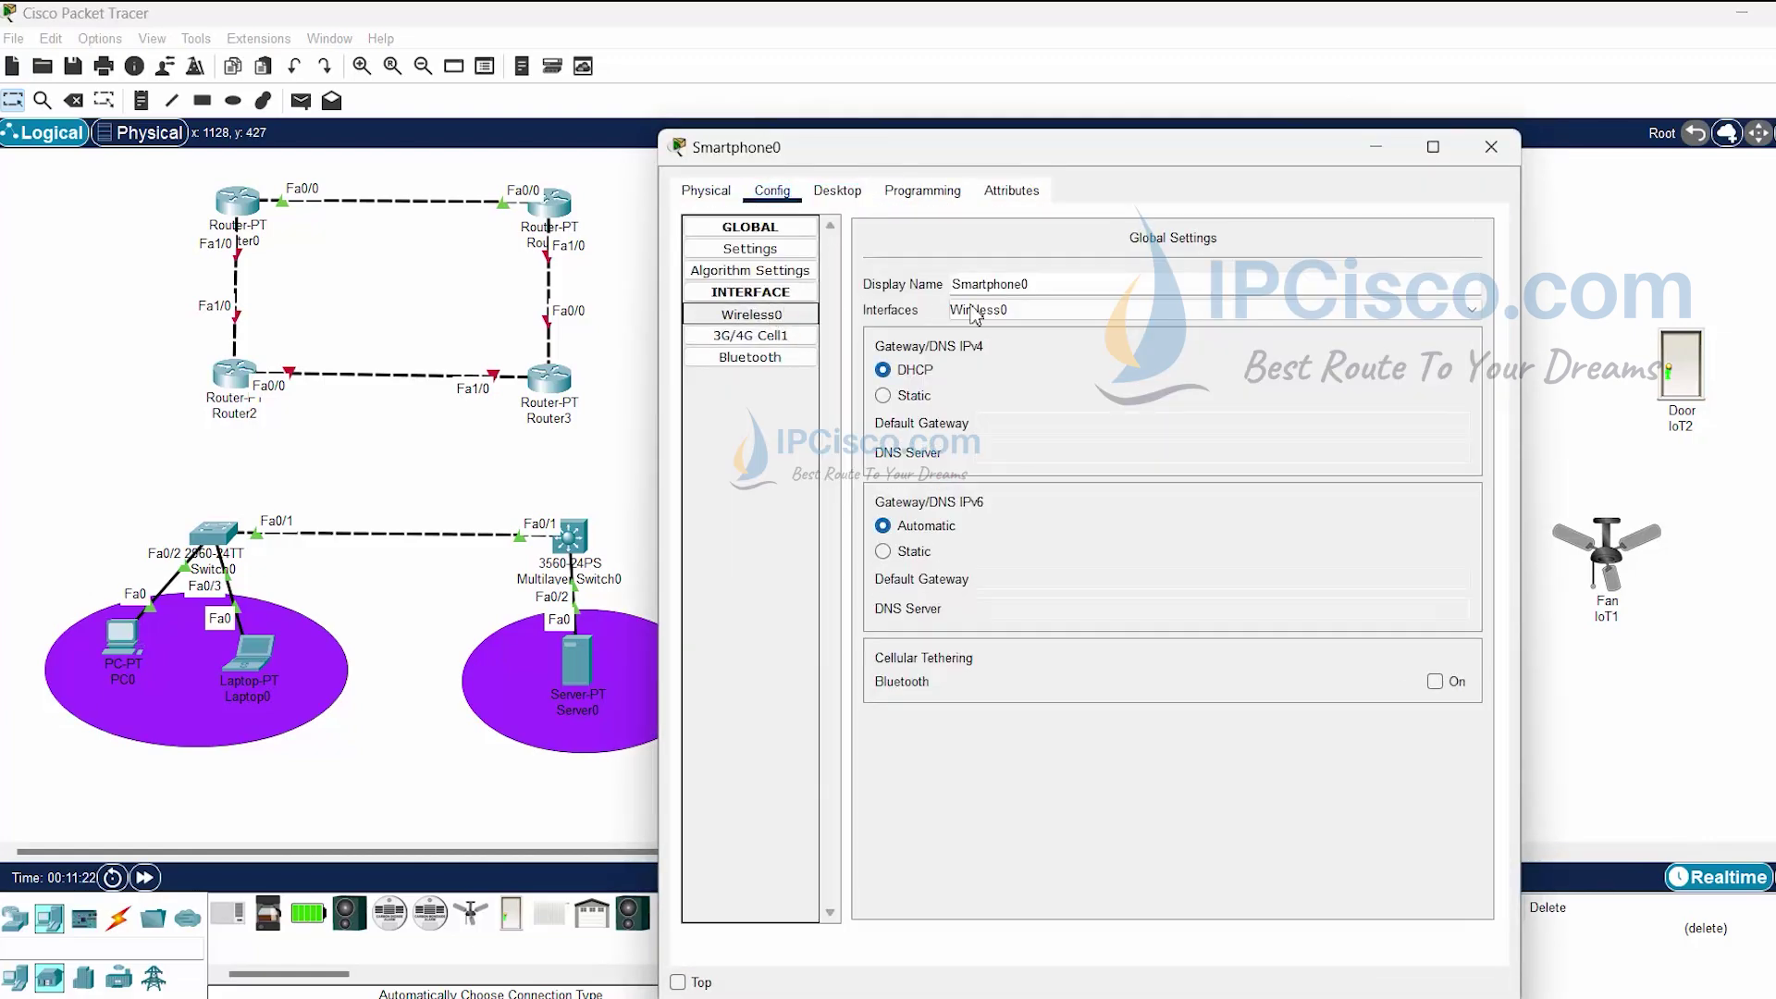
{"action": "left_click", "coordinate": [757, 315]}
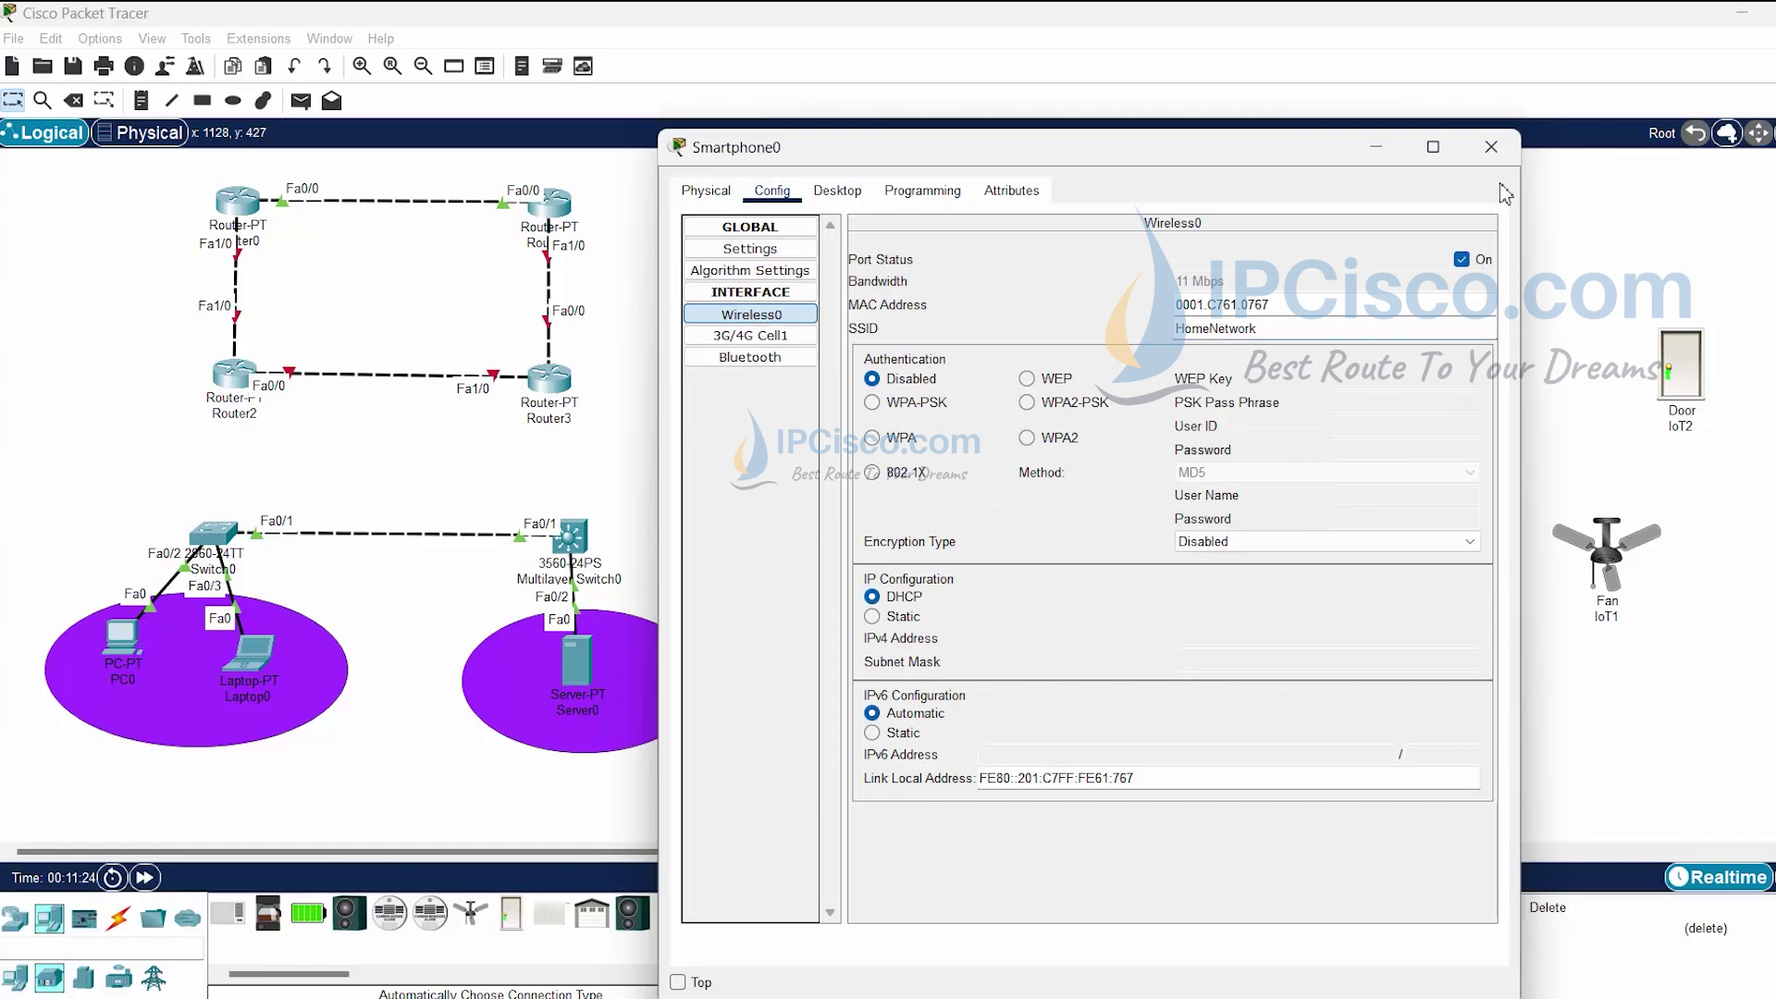
{"action": "left_click", "coordinate": [1491, 146]}
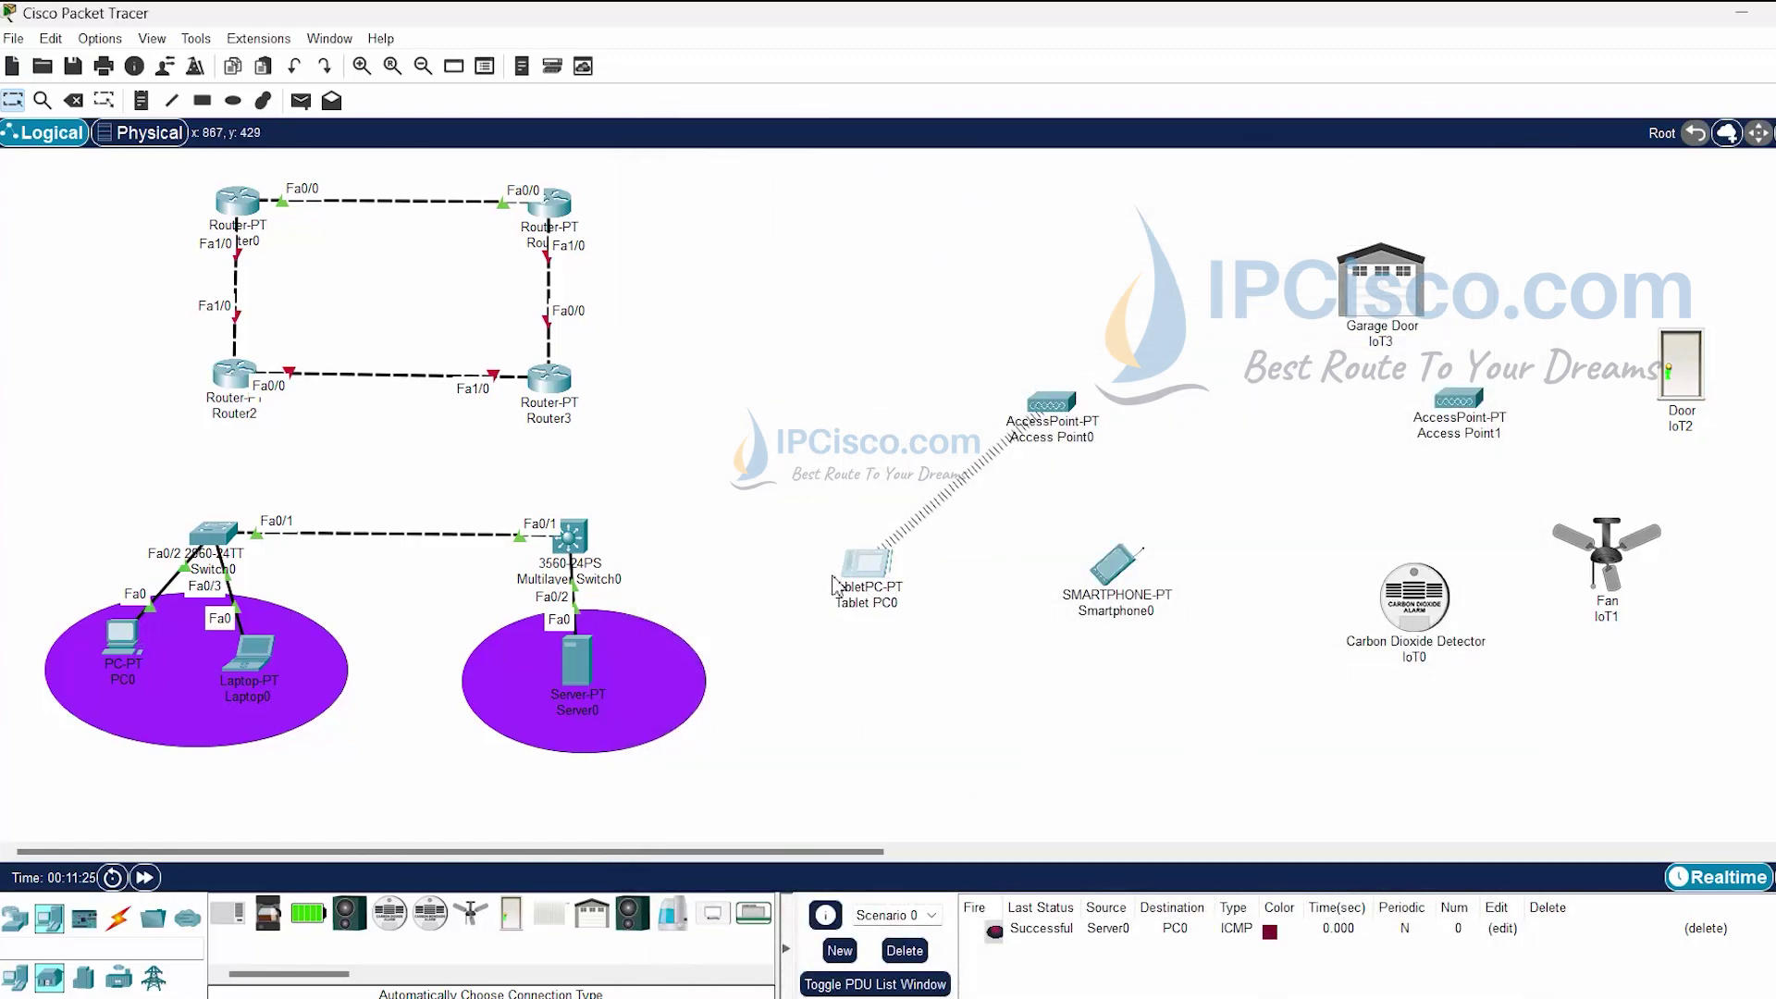
Spread the devices out by shifting Smartphone0 slightly right, the garage door left, and Tablet PC0 slightly up.
{"action": "left_click_drag", "start_coordinate": [862, 590], "coordinate": [860, 572]}
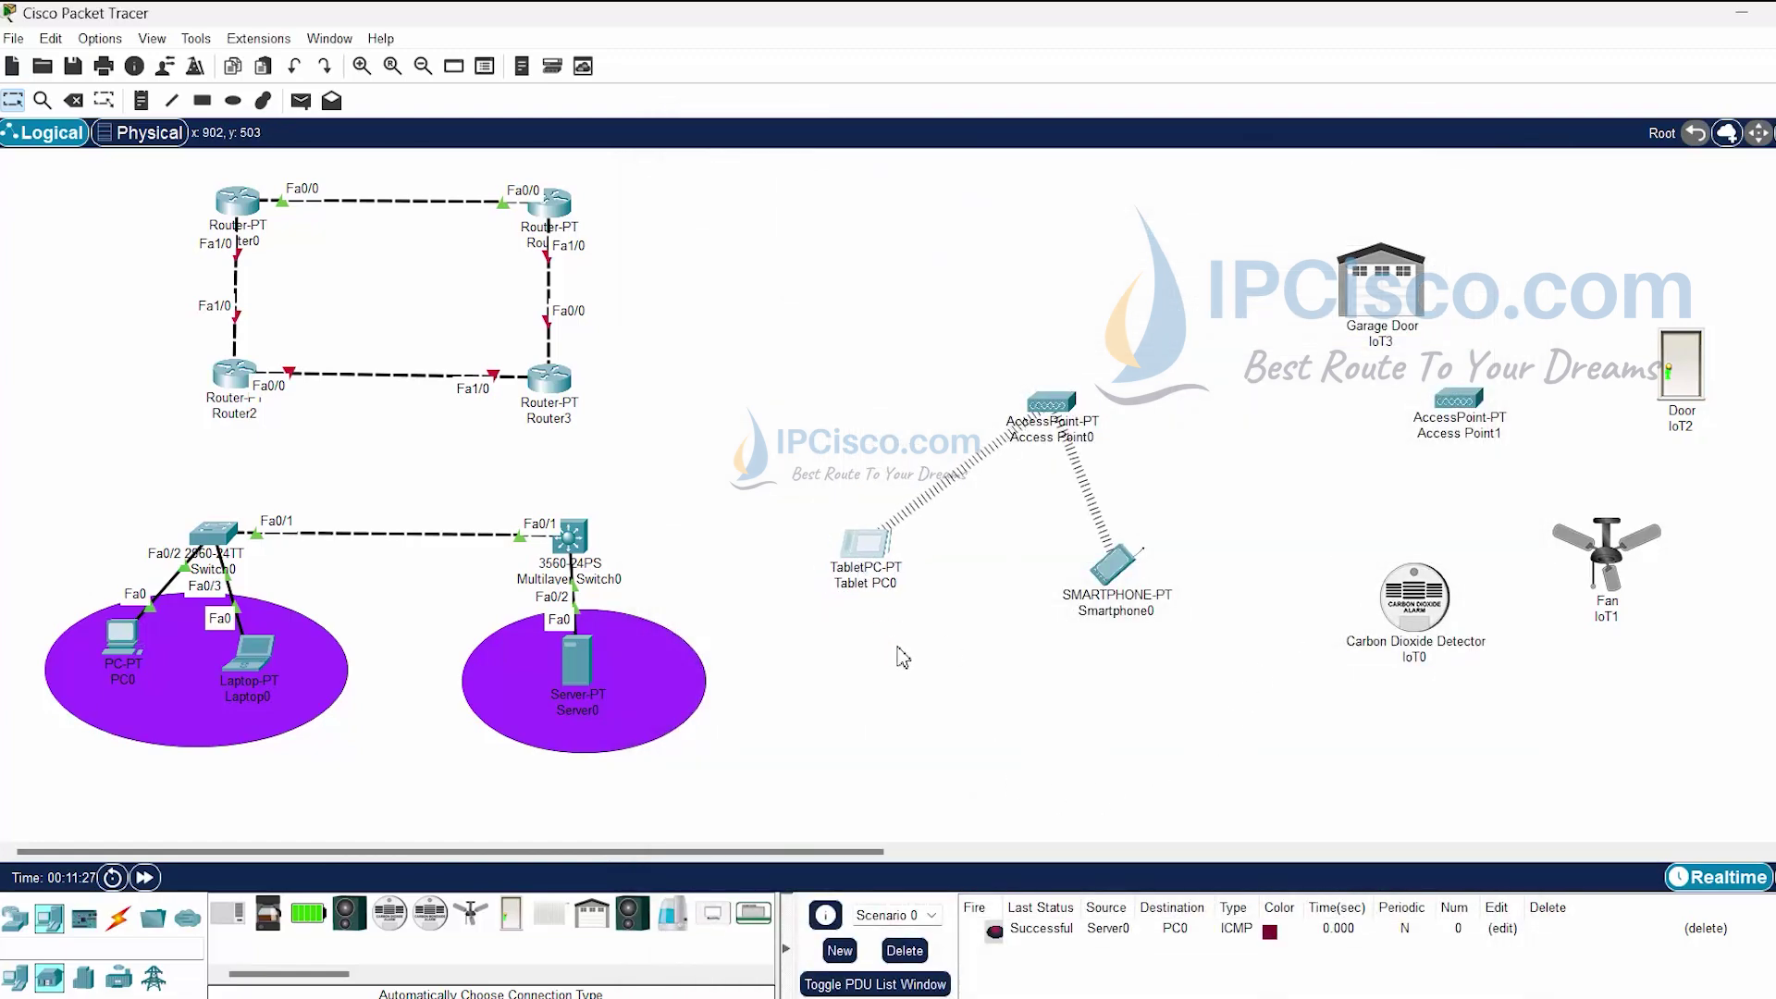
{"action": "left_click_drag", "start_coordinate": [1115, 562], "coordinate": [1144, 561]}
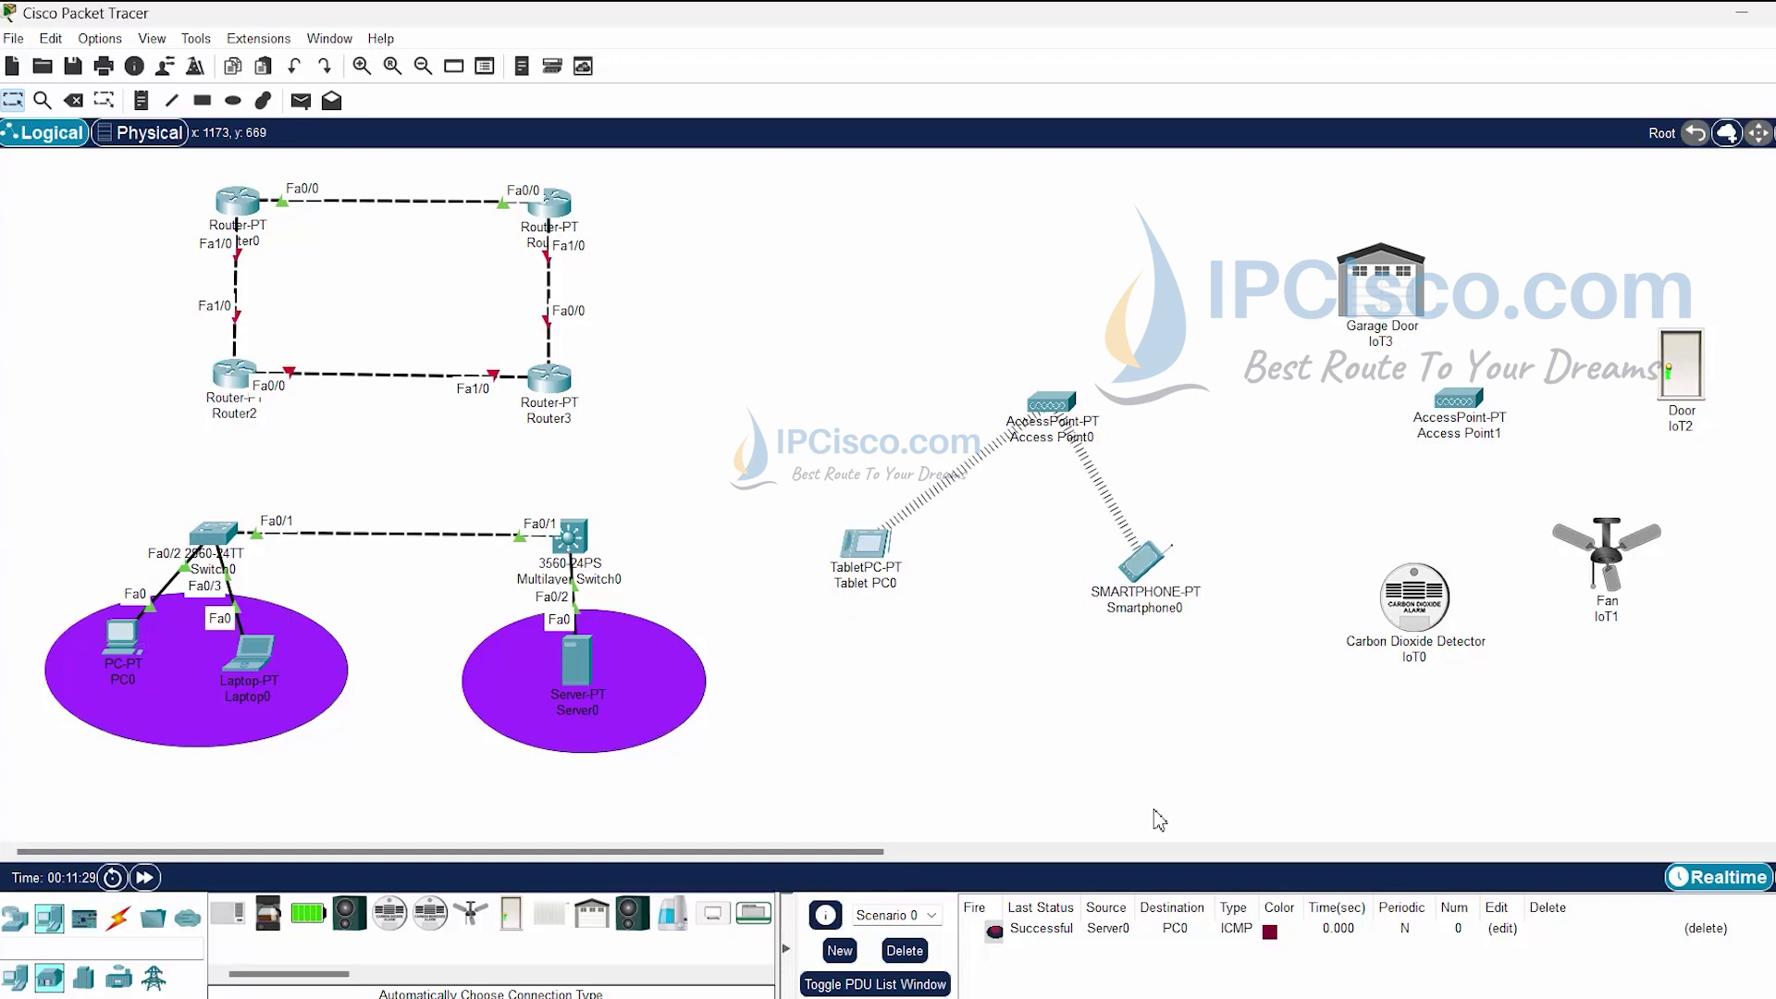
{"action": "left_click_drag", "start_coordinate": [1385, 270], "coordinate": [1319, 277]}
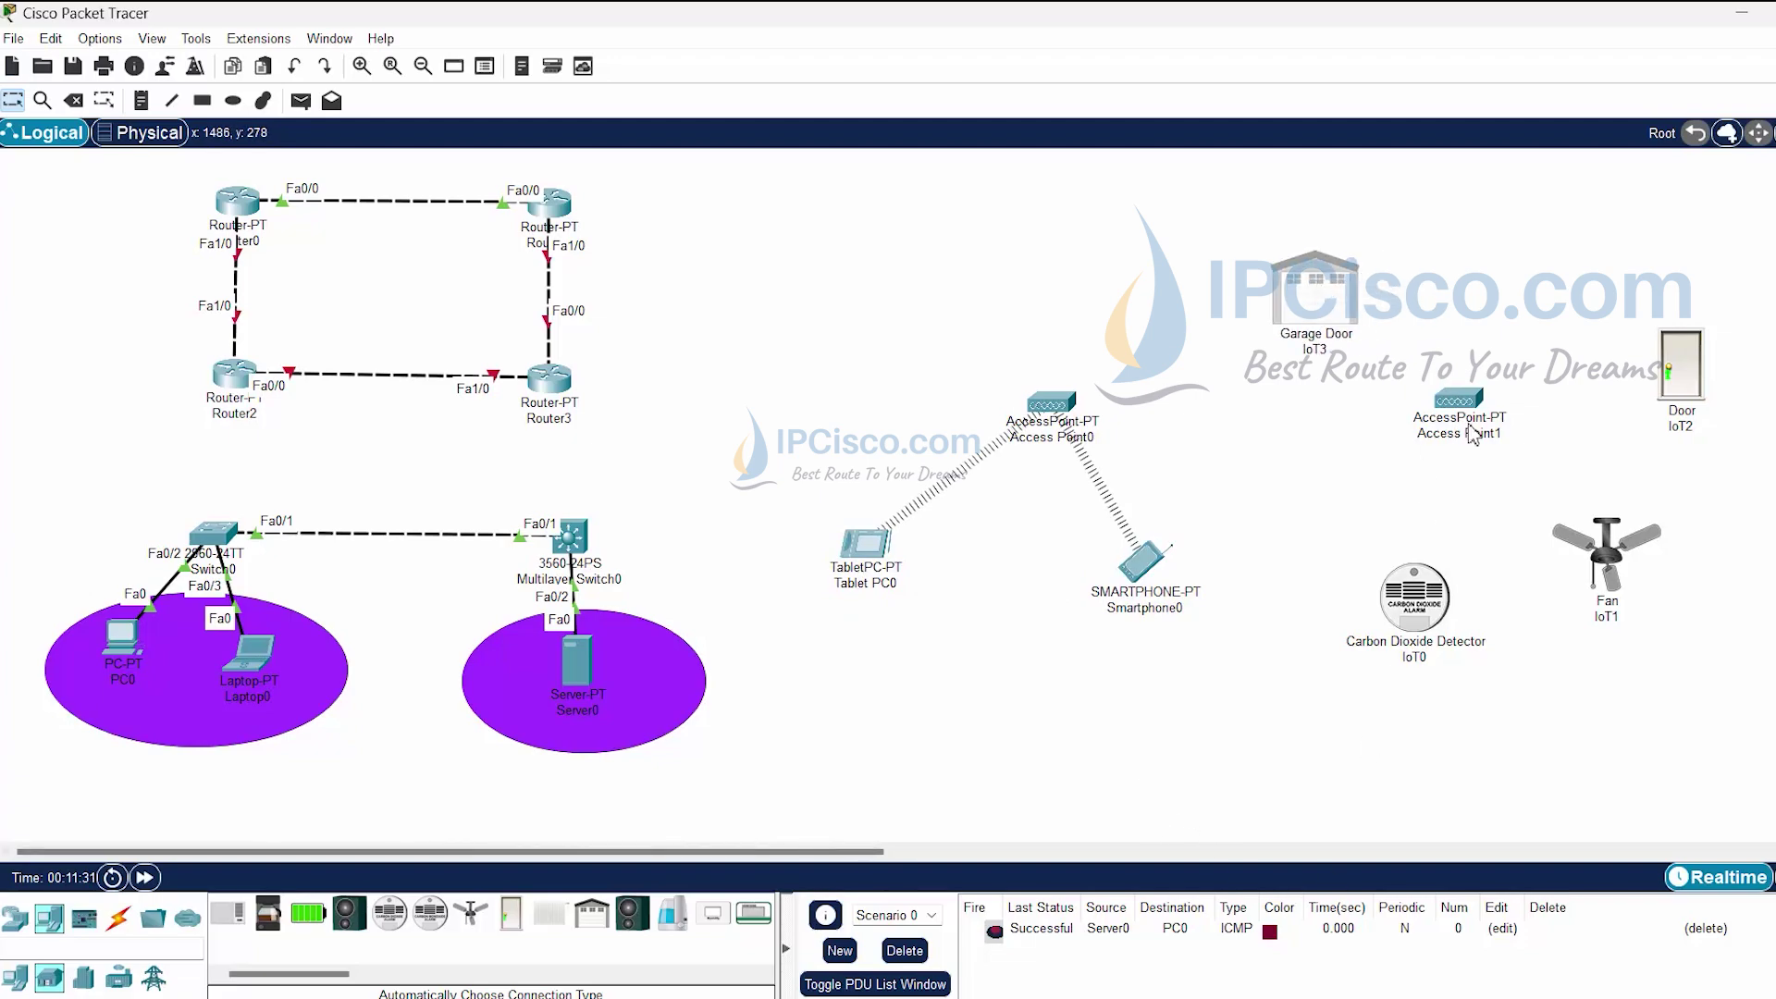
Copy the SSID IPCisco from Port 1 of Access Point1.
{"action": "left_click", "coordinate": [1472, 405]}
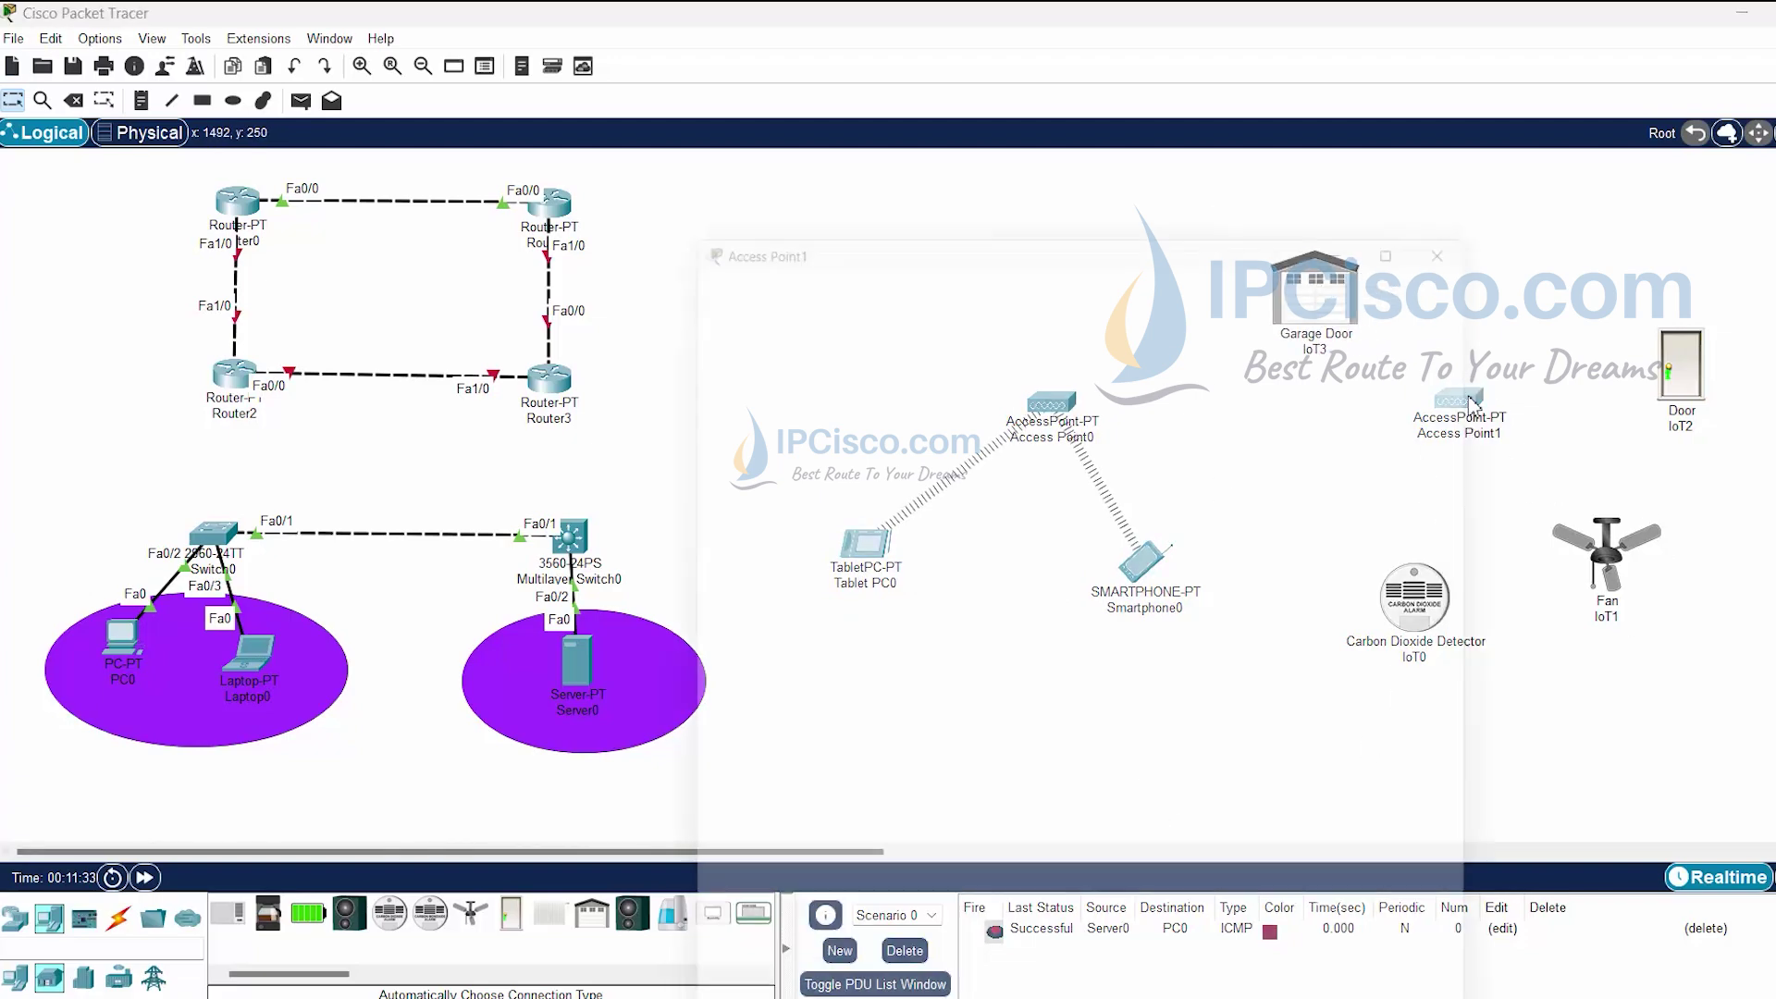
{"action": "left_click", "coordinate": [740, 314]}
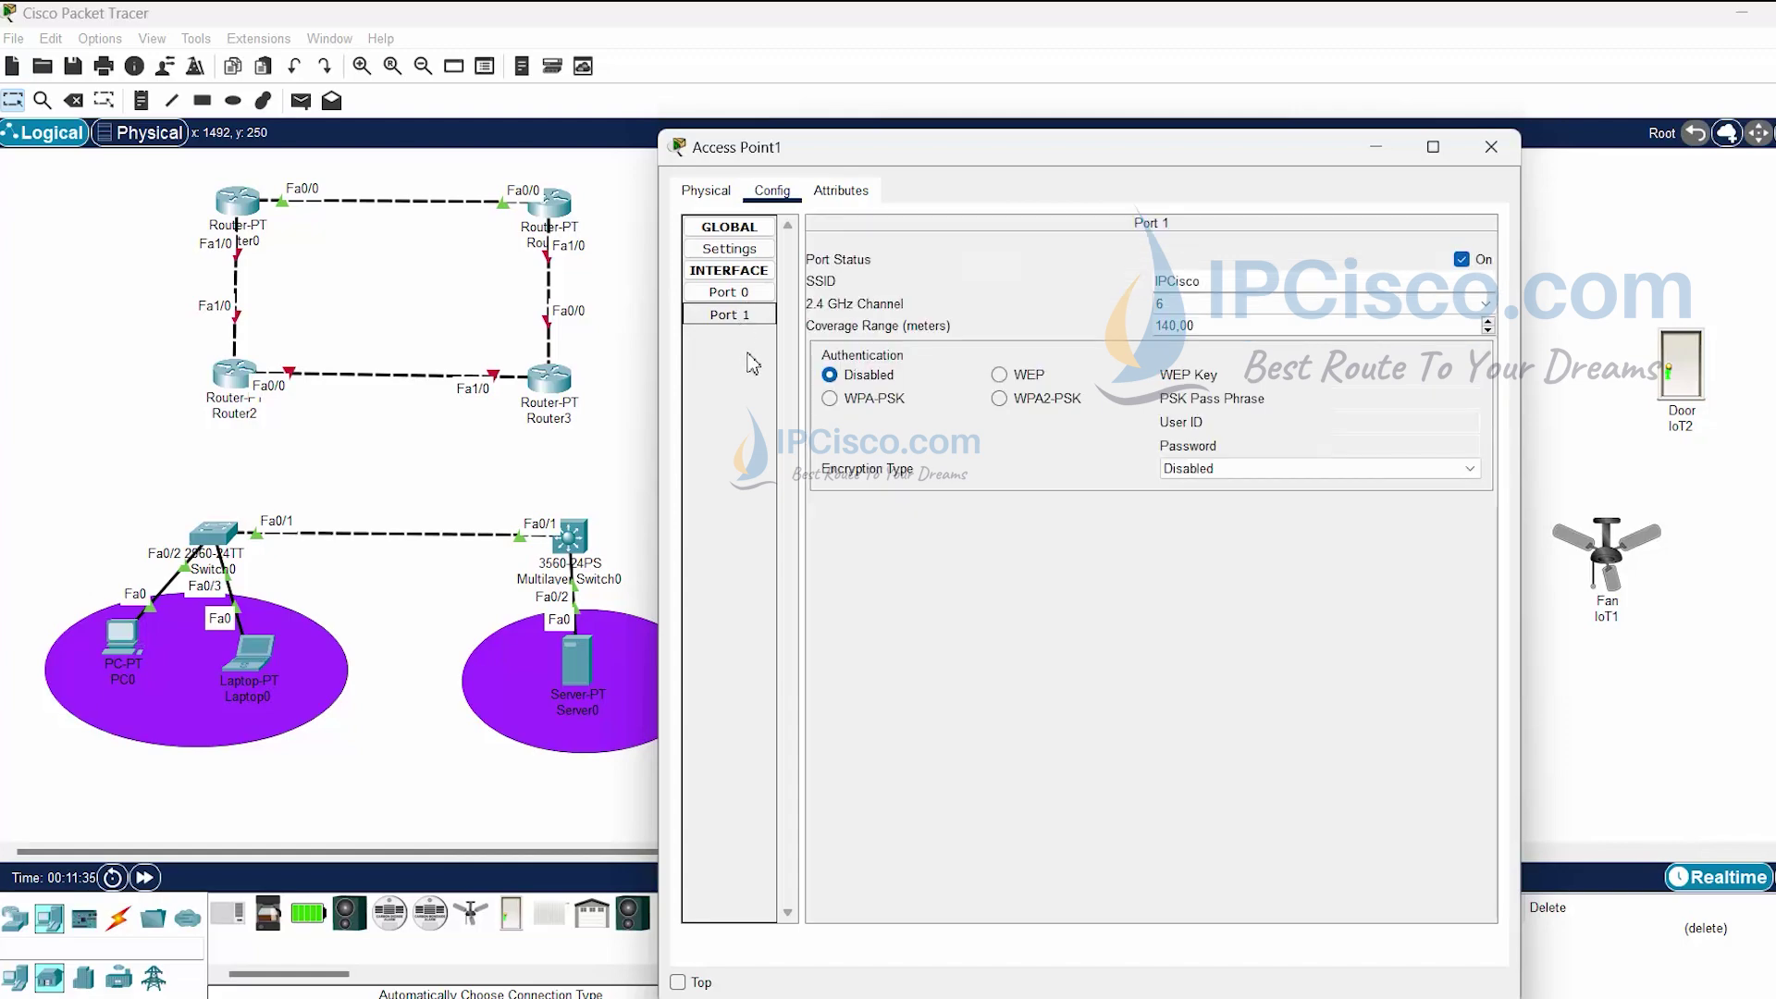
{"action": "double_click", "coordinate": [1167, 281]}
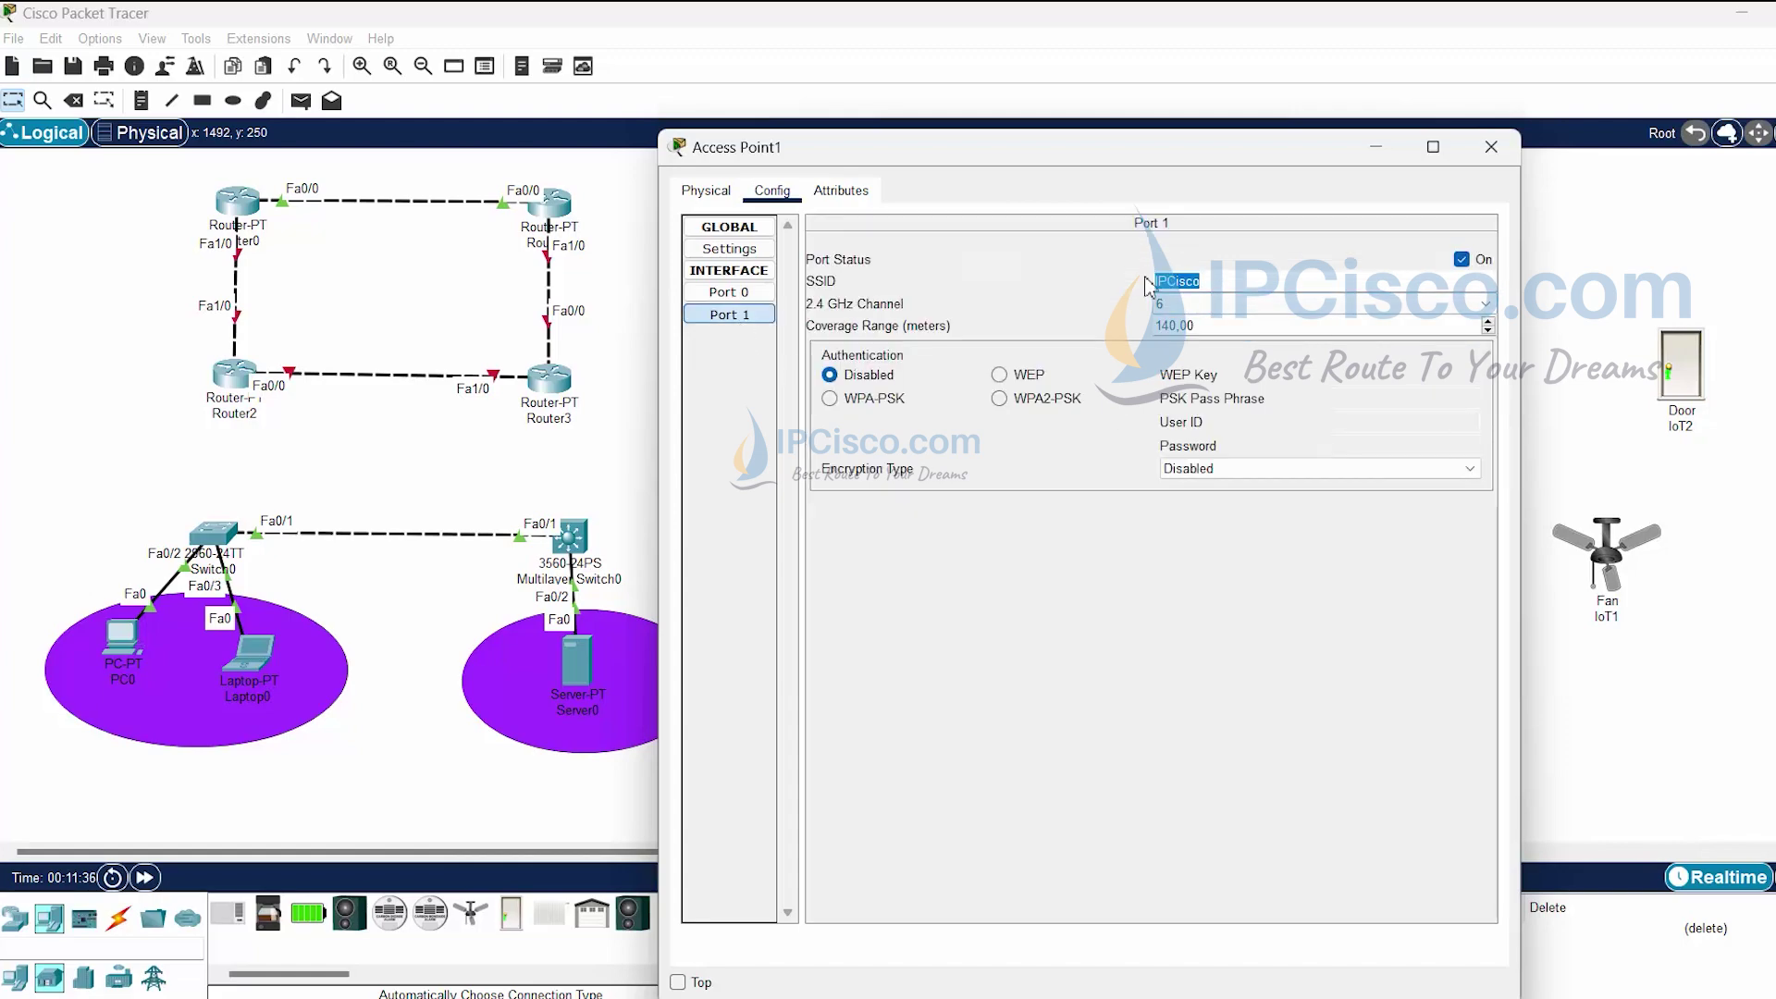
{"action": "left_click", "coordinate": [1491, 159]}
Set the garage door's Wireless0 SSID to IPCisco.
{"action": "left_click", "coordinate": [1316, 287]}
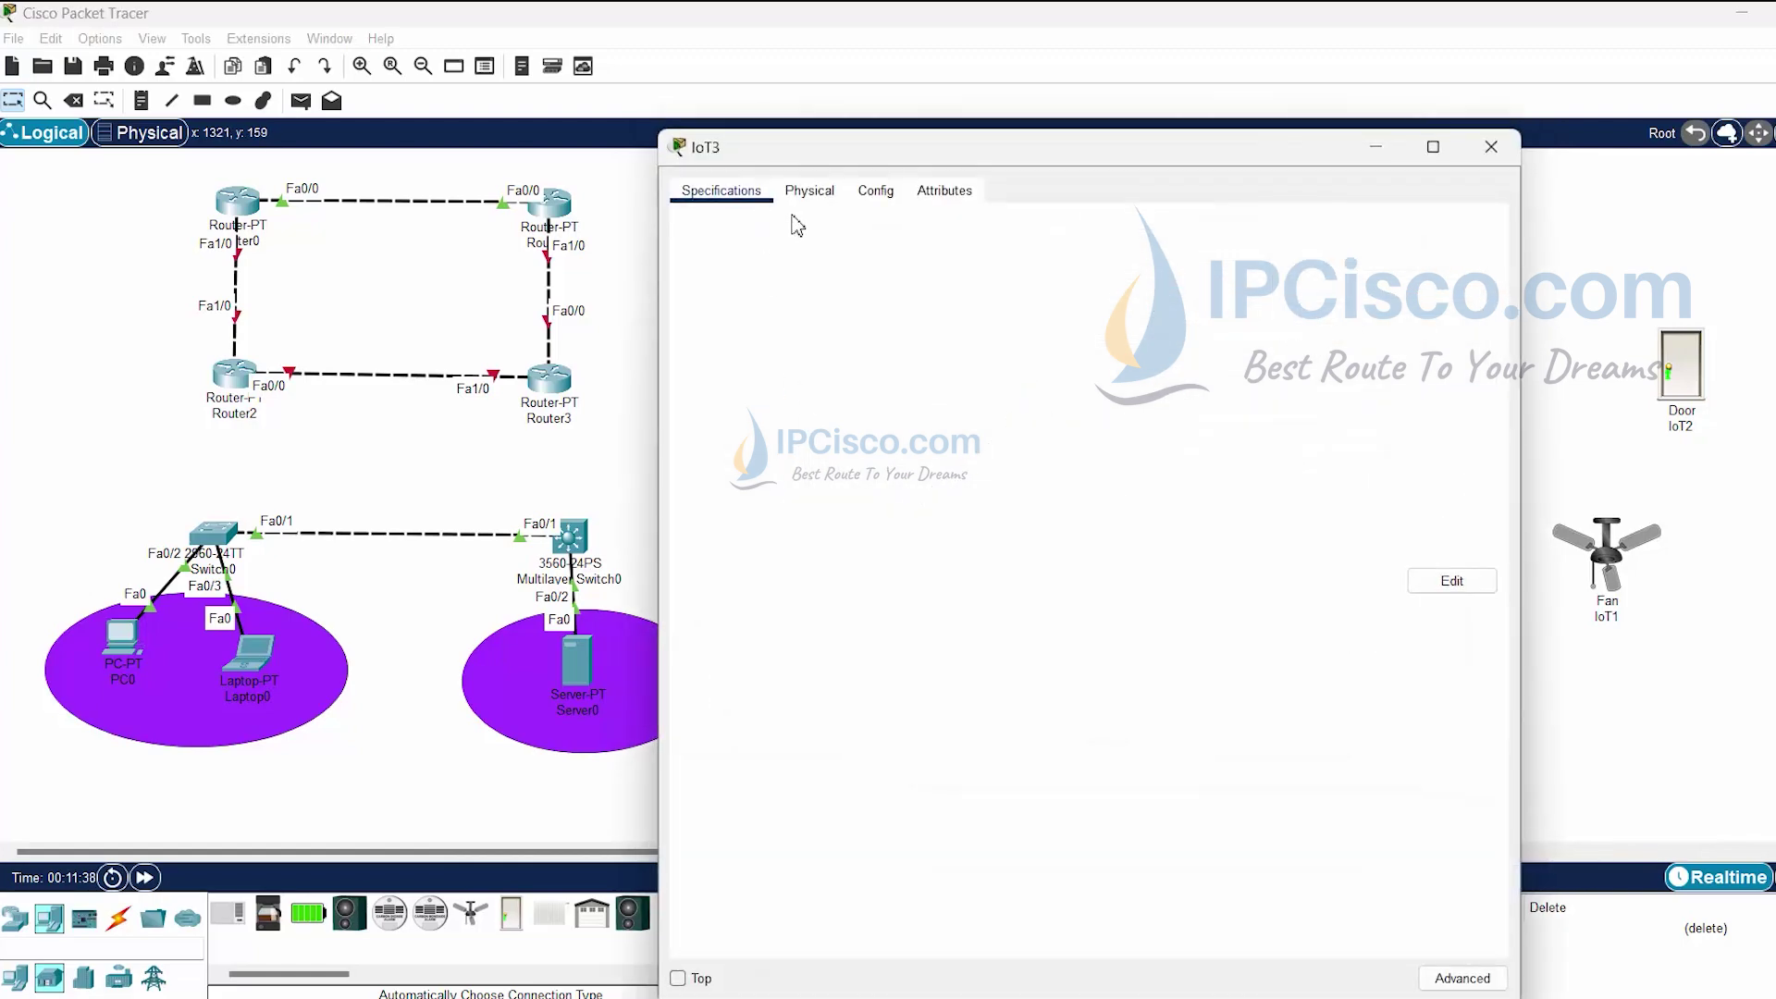
{"action": "left_click", "coordinate": [807, 192]}
{"action": "left_click", "coordinate": [751, 196]}
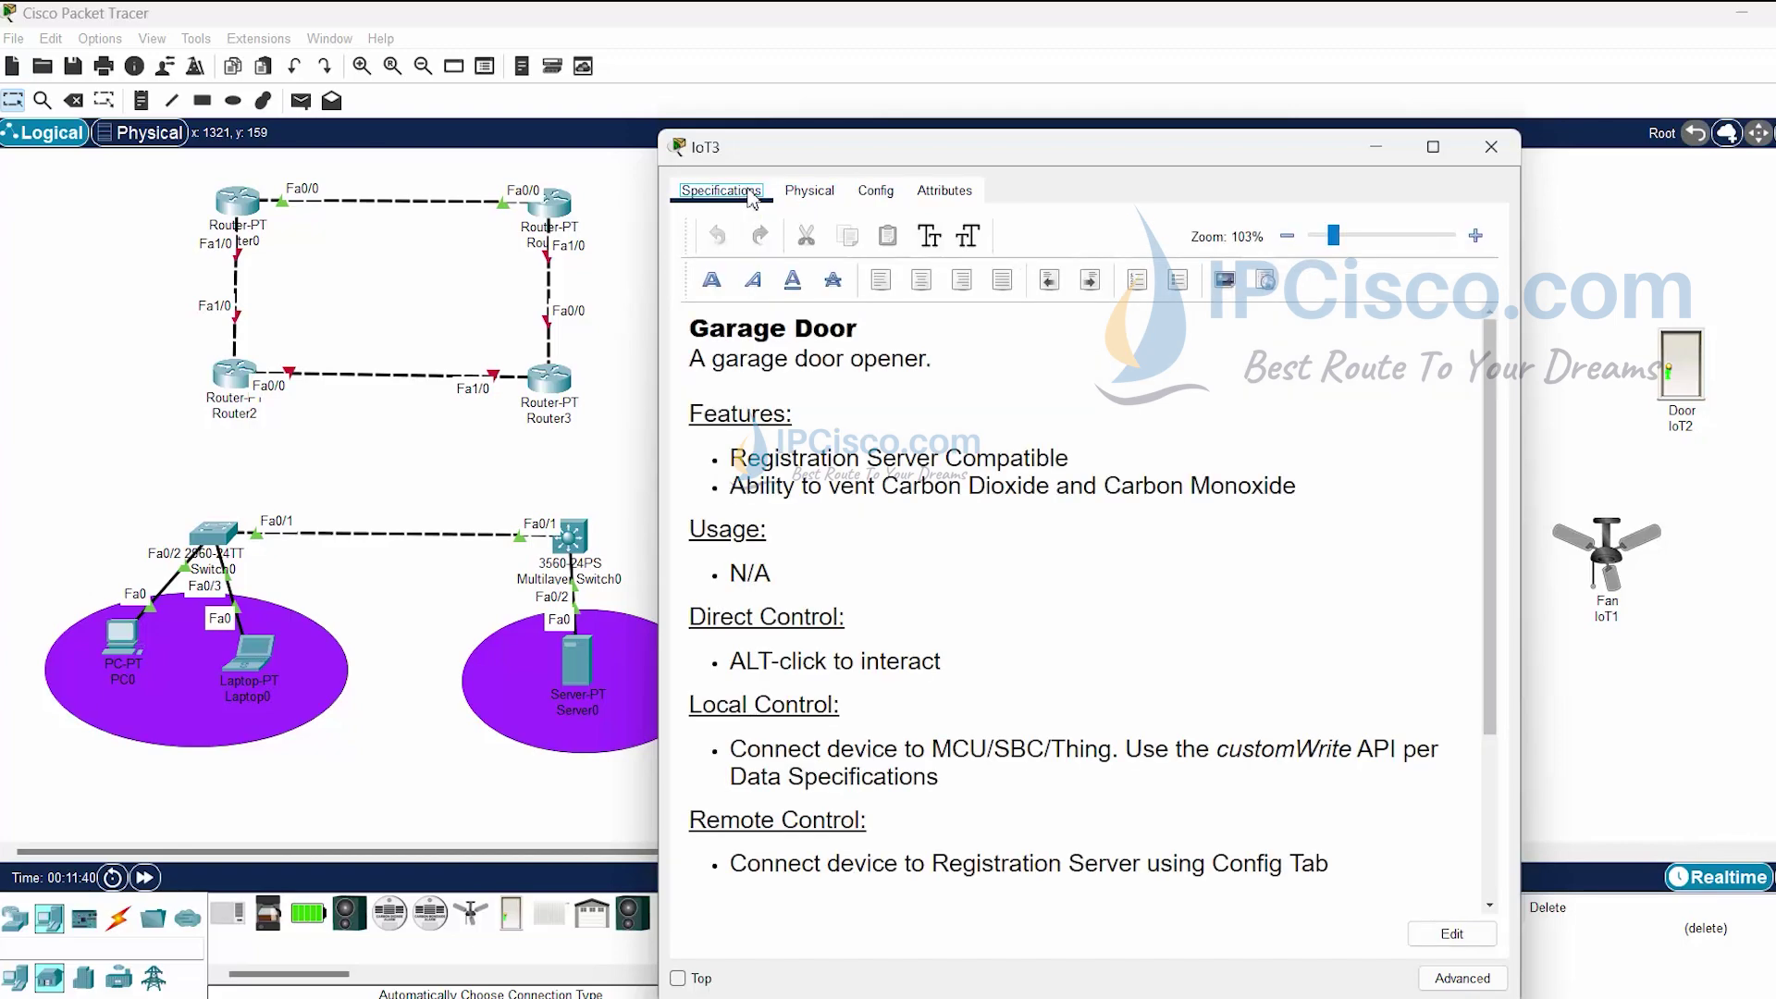
{"action": "left_click", "coordinate": [875, 191]}
{"action": "left_click", "coordinate": [751, 335]}
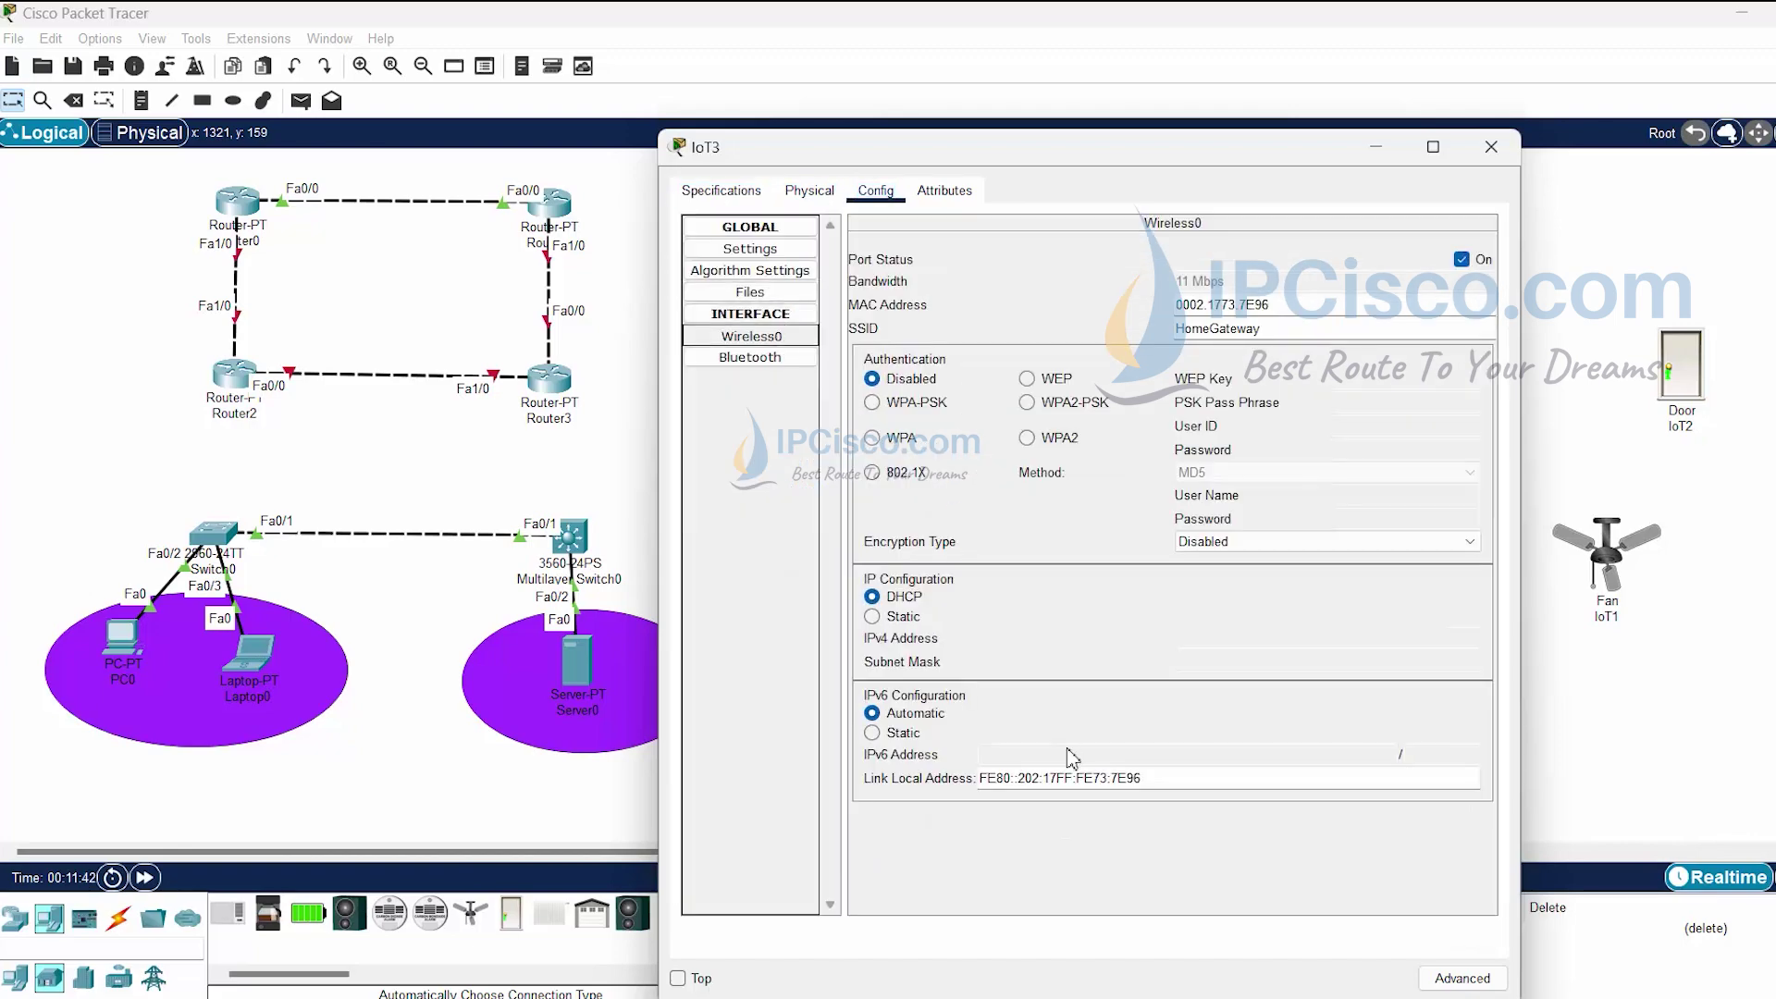
{"action": "double_click", "coordinate": [1217, 328]}
{"action": "type", "text": "IPCisco"}
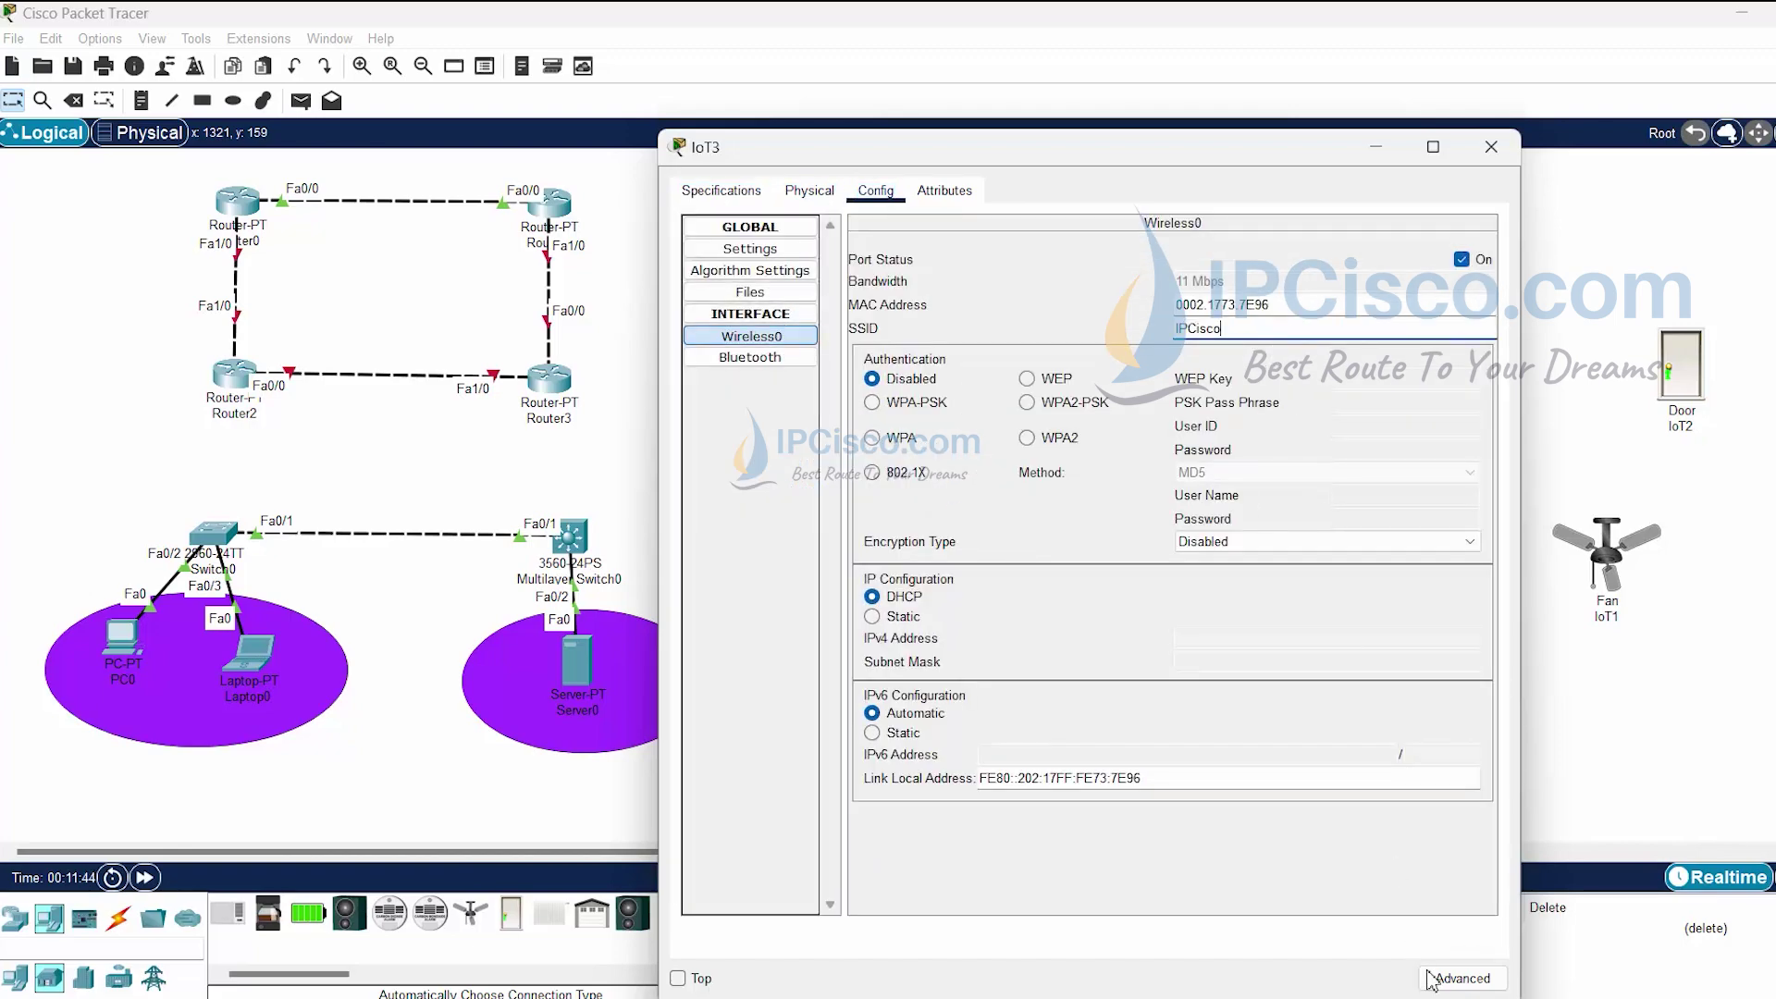
{"action": "left_click", "coordinate": [1491, 146]}
Set the Wireless0 SSID of the door to the right of Access Point1 to IPCisco.
{"action": "left_click", "coordinate": [1681, 375]}
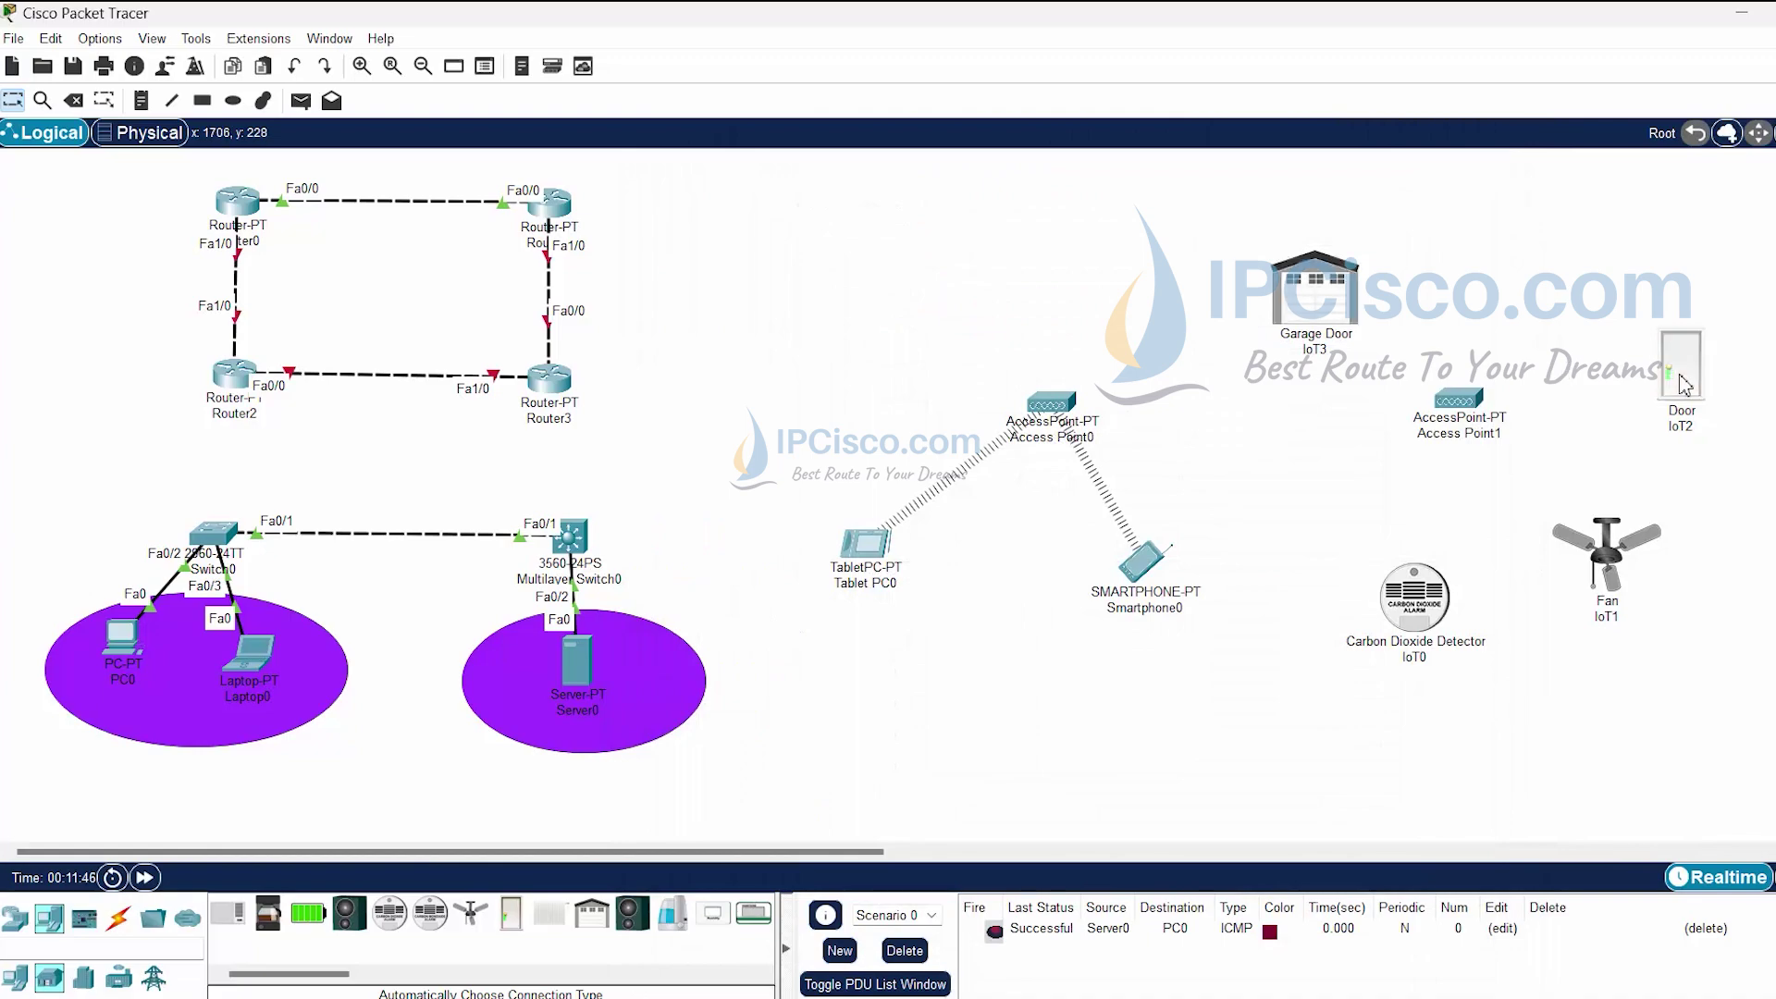
{"action": "left_click", "coordinate": [875, 192]}
{"action": "left_click", "coordinate": [750, 336]}
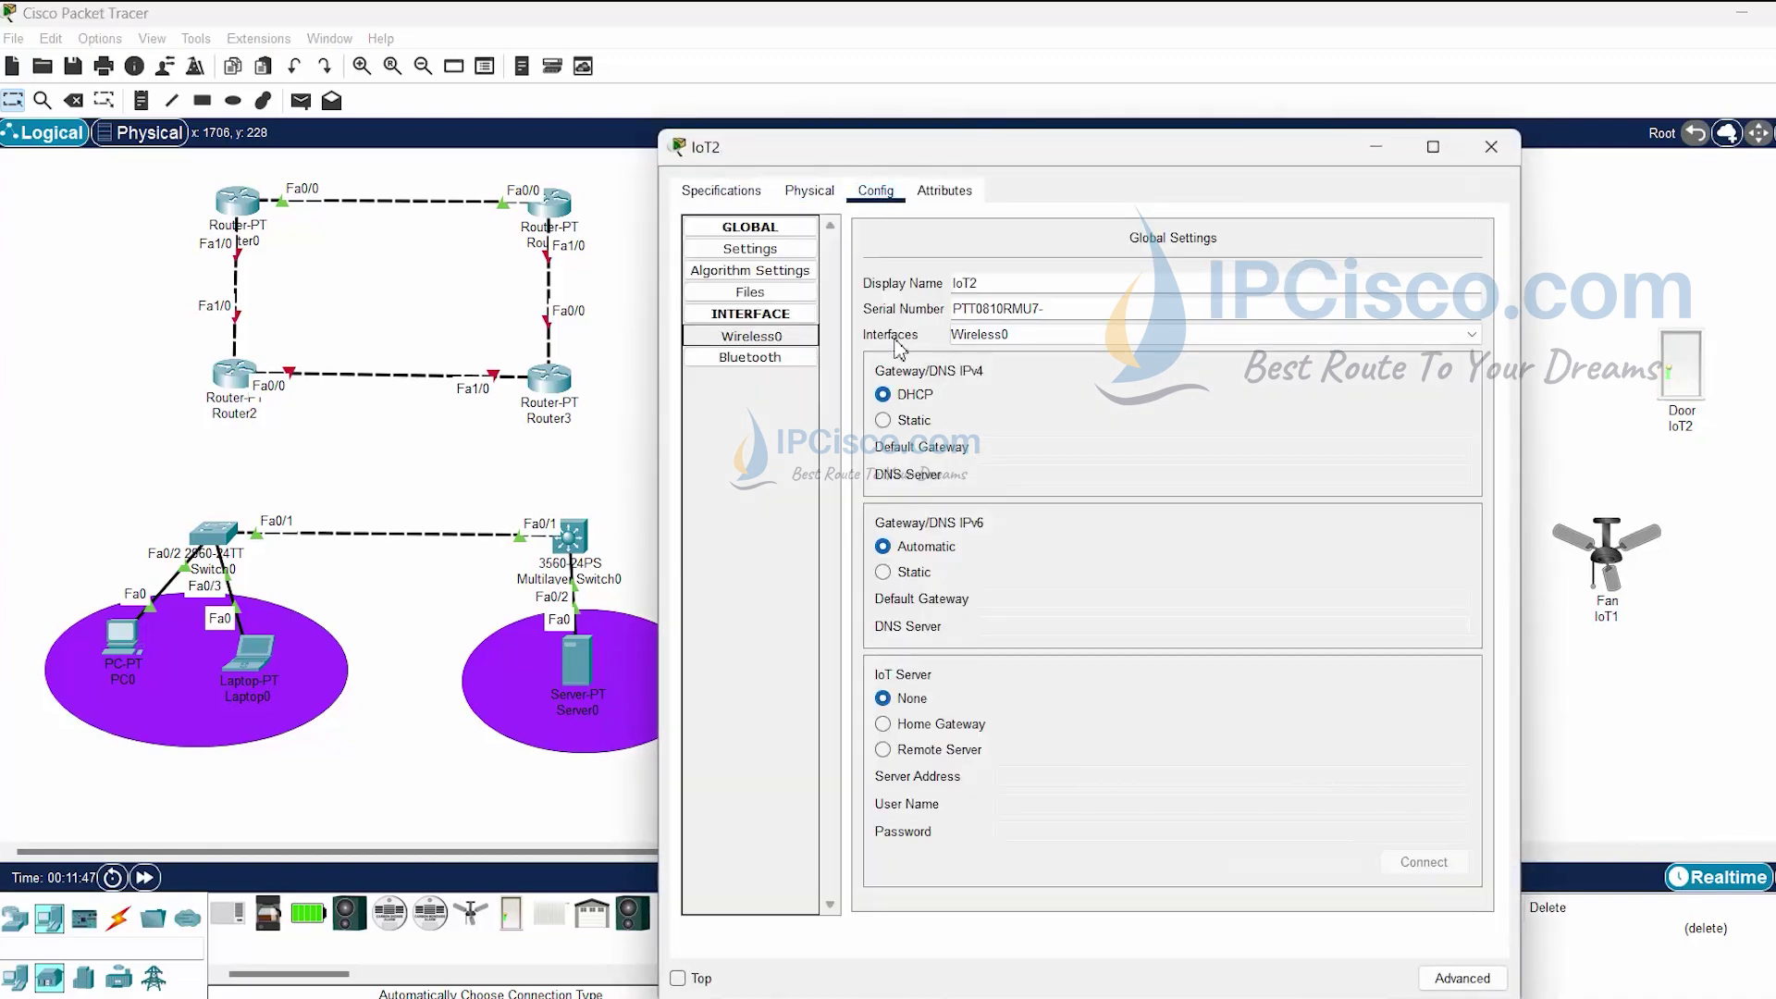
{"action": "double_click", "coordinate": [1308, 331]}
{"action": "type", "text": "IPCisco"}
{"action": "left_click", "coordinate": [1492, 146]}
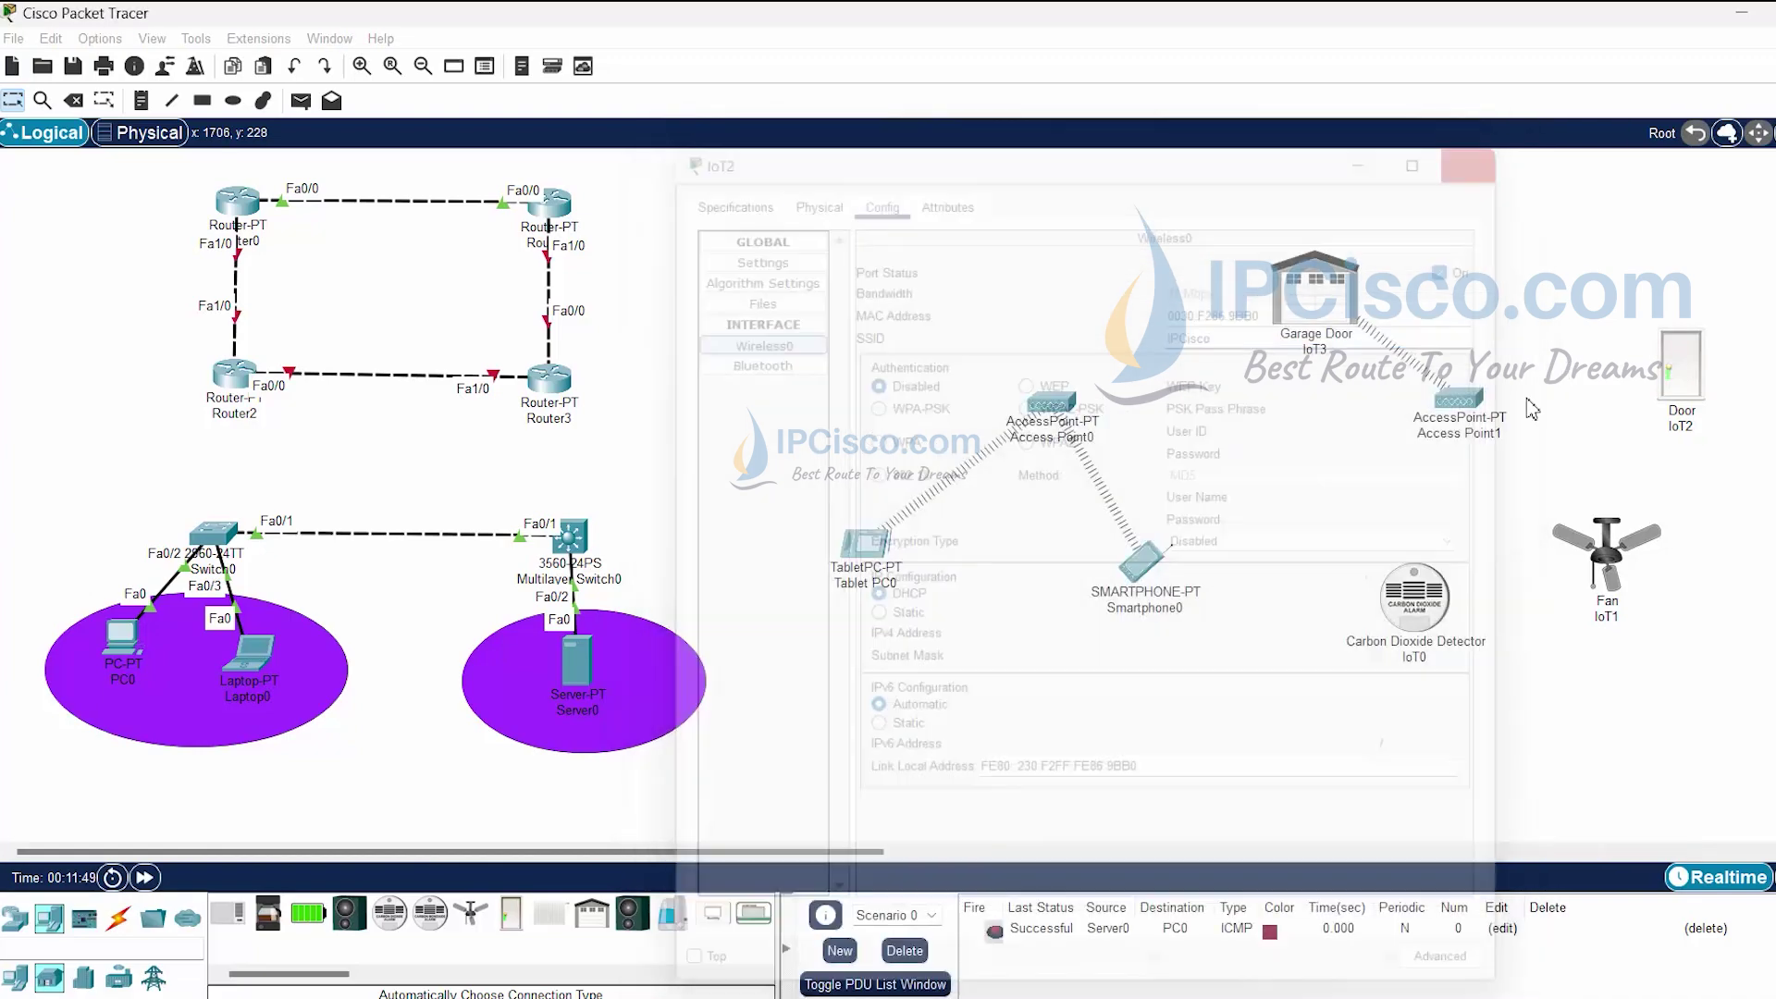
Set the carbon dioxide detector's Wireless0 SSID to IPCisco.
{"action": "left_click_drag", "start_coordinate": [1427, 598], "coordinate": [1429, 592]}
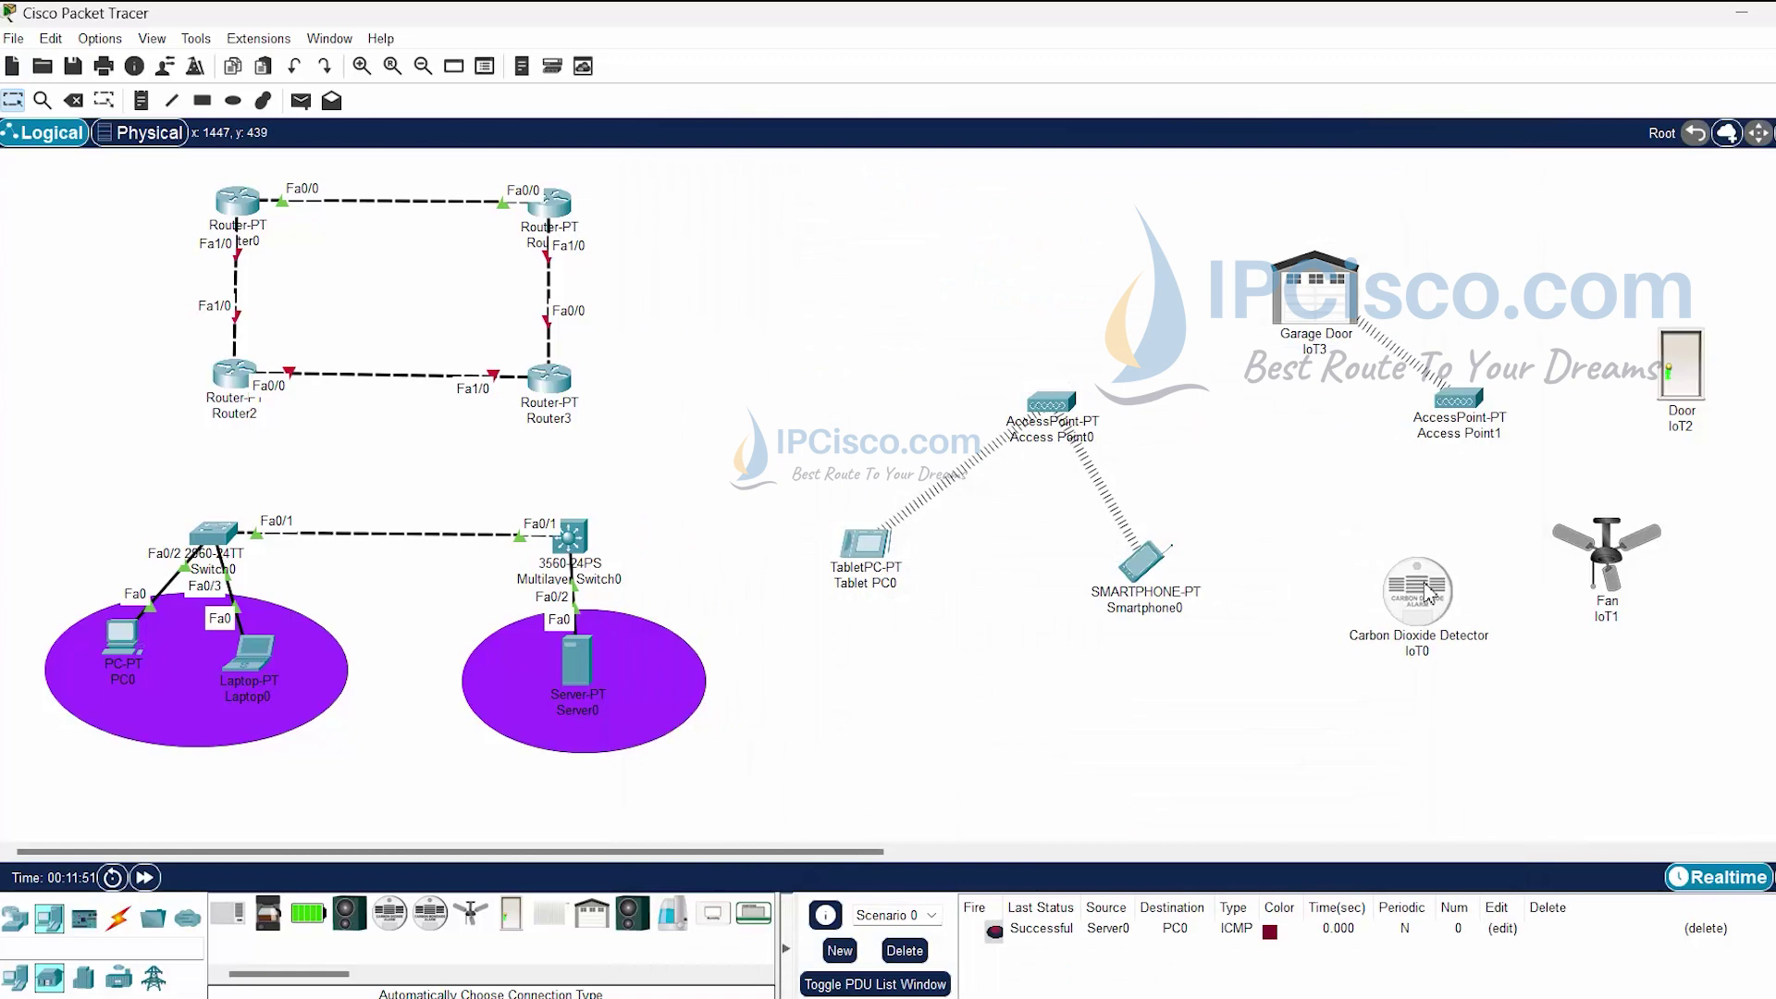
{"action": "left_click", "coordinate": [1405, 621]}
{"action": "left_click", "coordinate": [875, 191]}
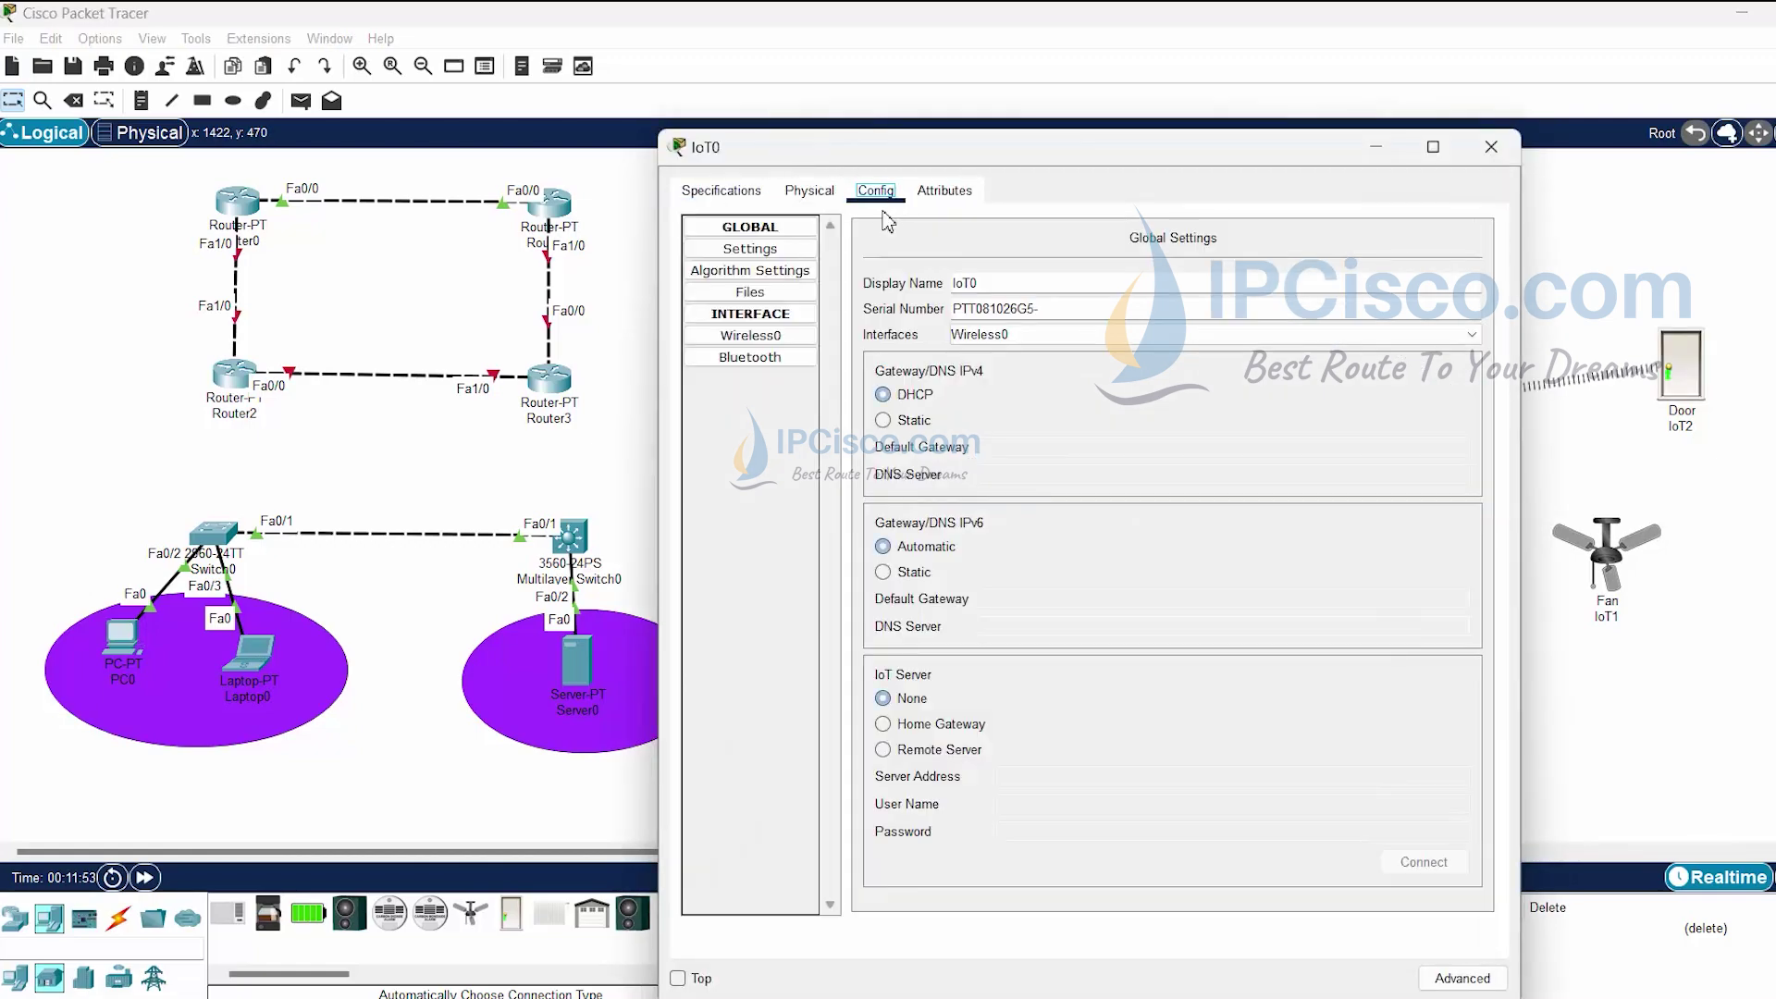
{"action": "left_click", "coordinate": [791, 340]}
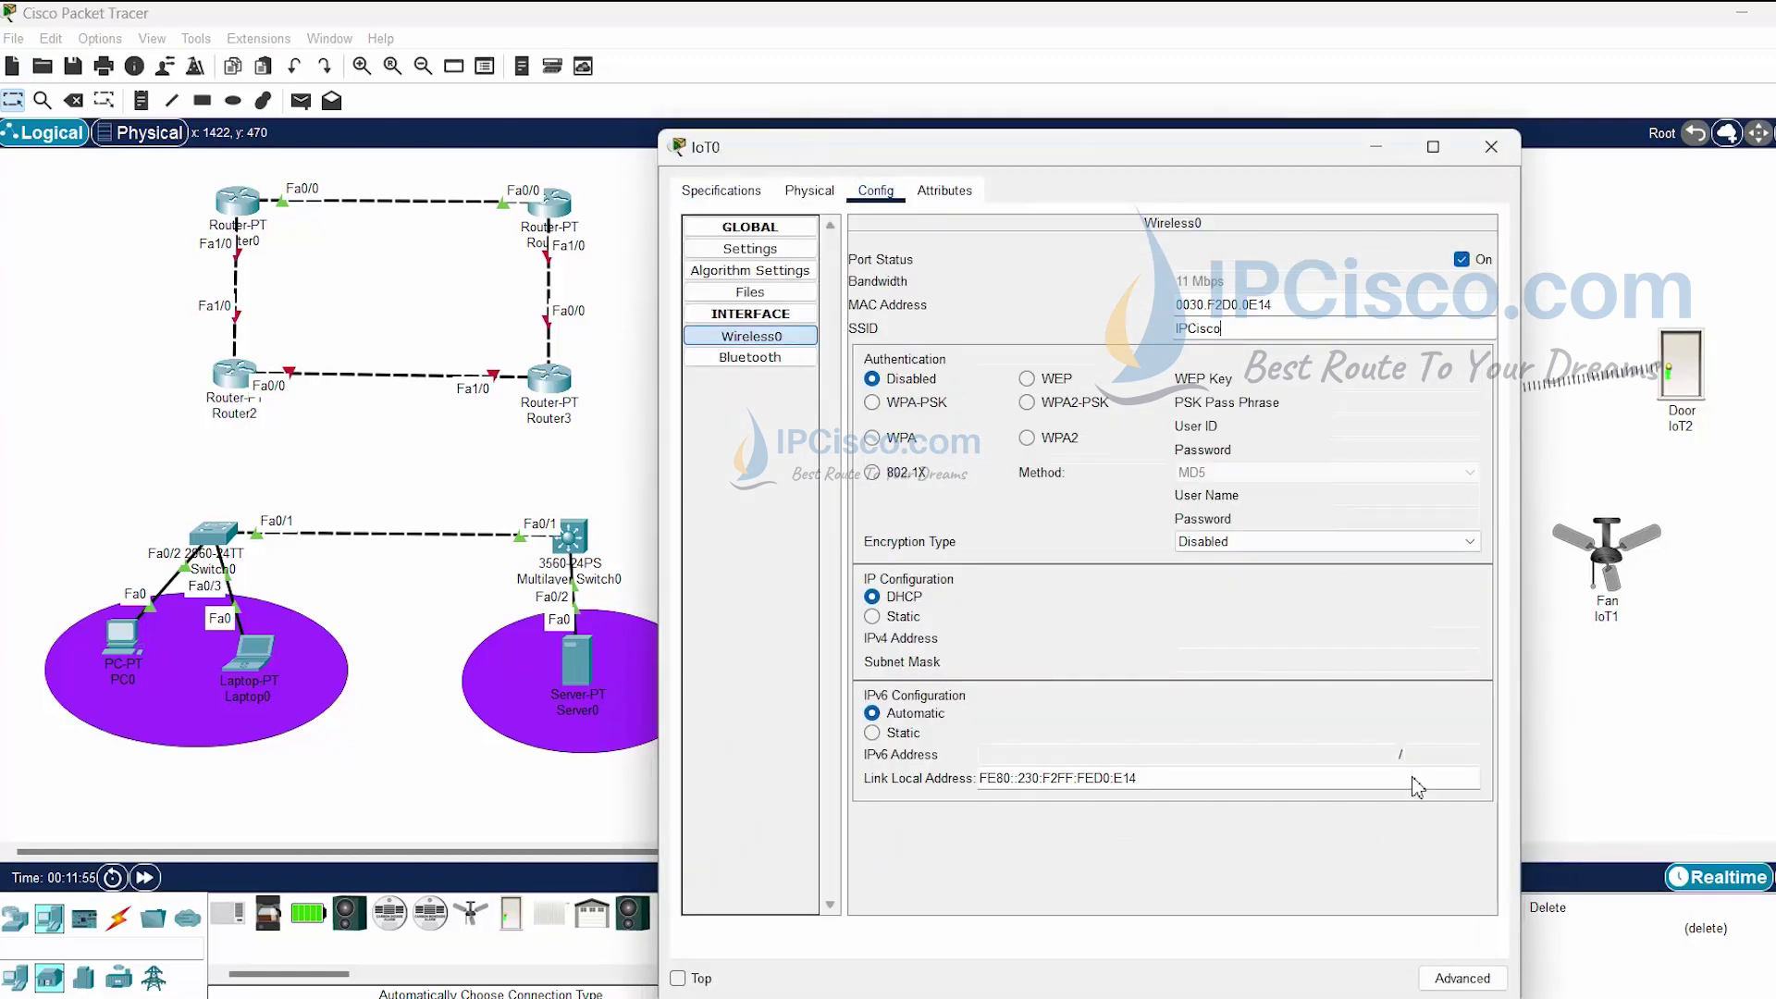
{"action": "left_click", "coordinate": [1491, 146]}
Set the fan's Wireless0 SSID to IPCisco, and move the carbon dioxide detector up and to the left.
{"action": "left_click", "coordinate": [1588, 578]}
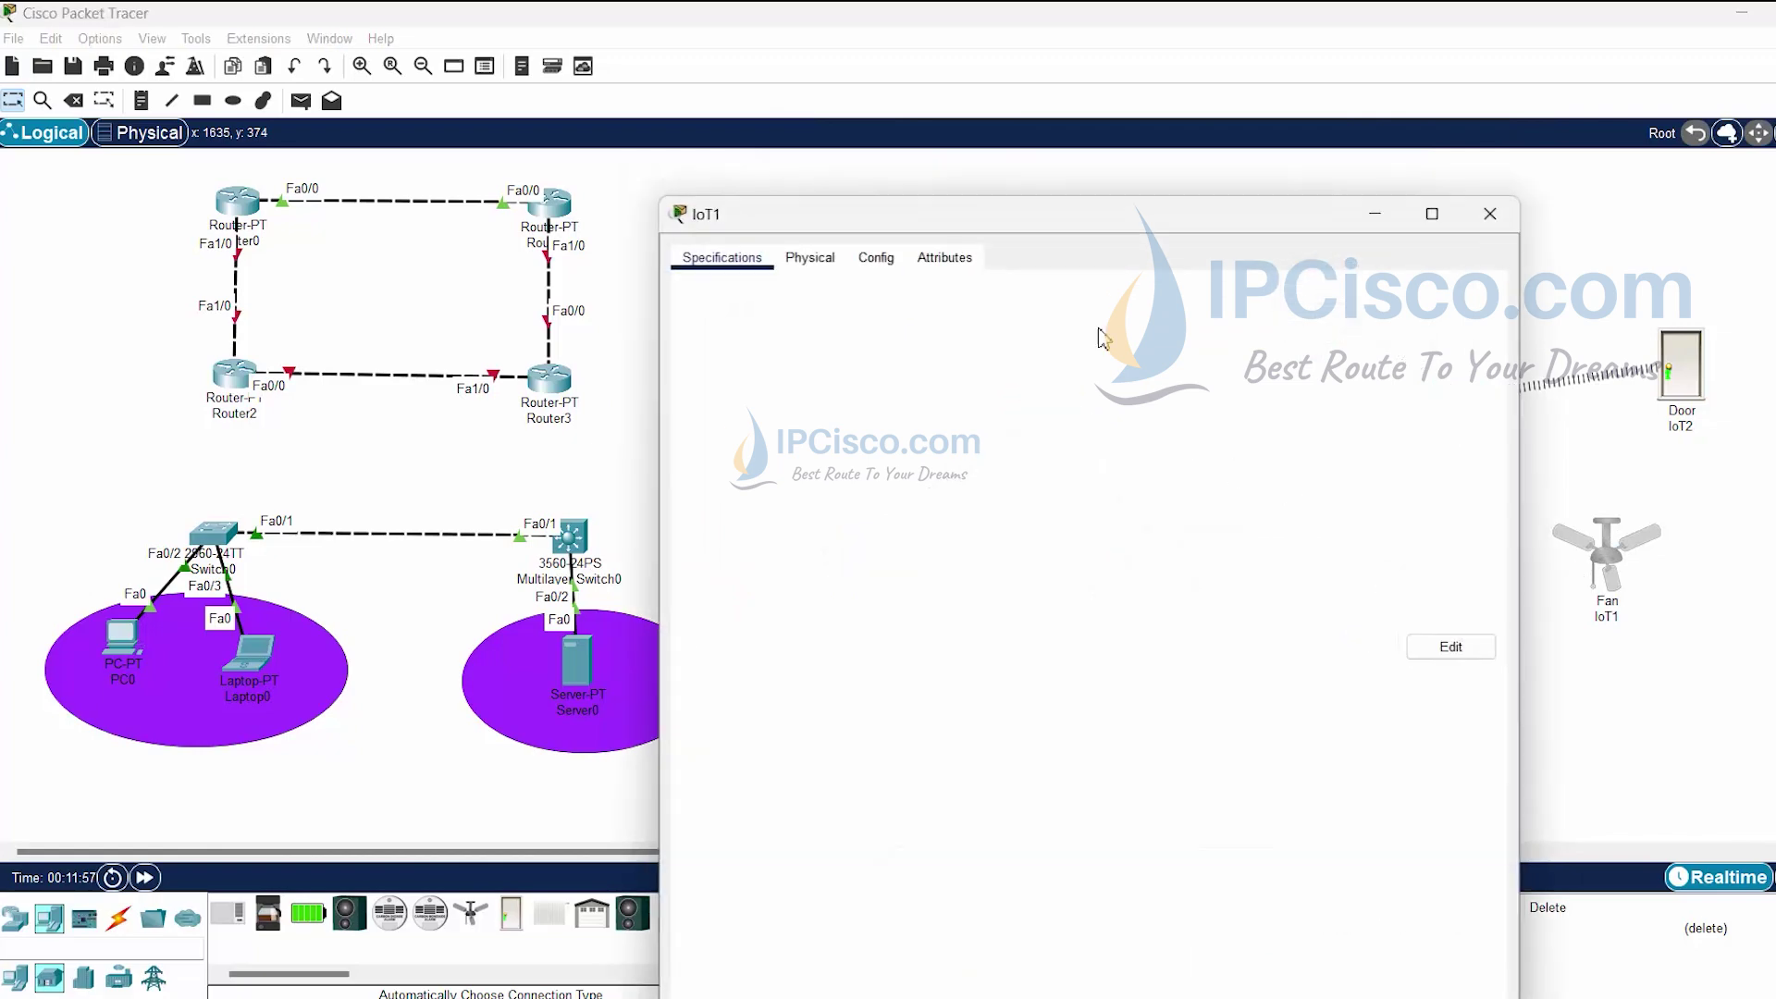
{"action": "left_click", "coordinate": [875, 257]}
{"action": "left_click", "coordinate": [752, 402]}
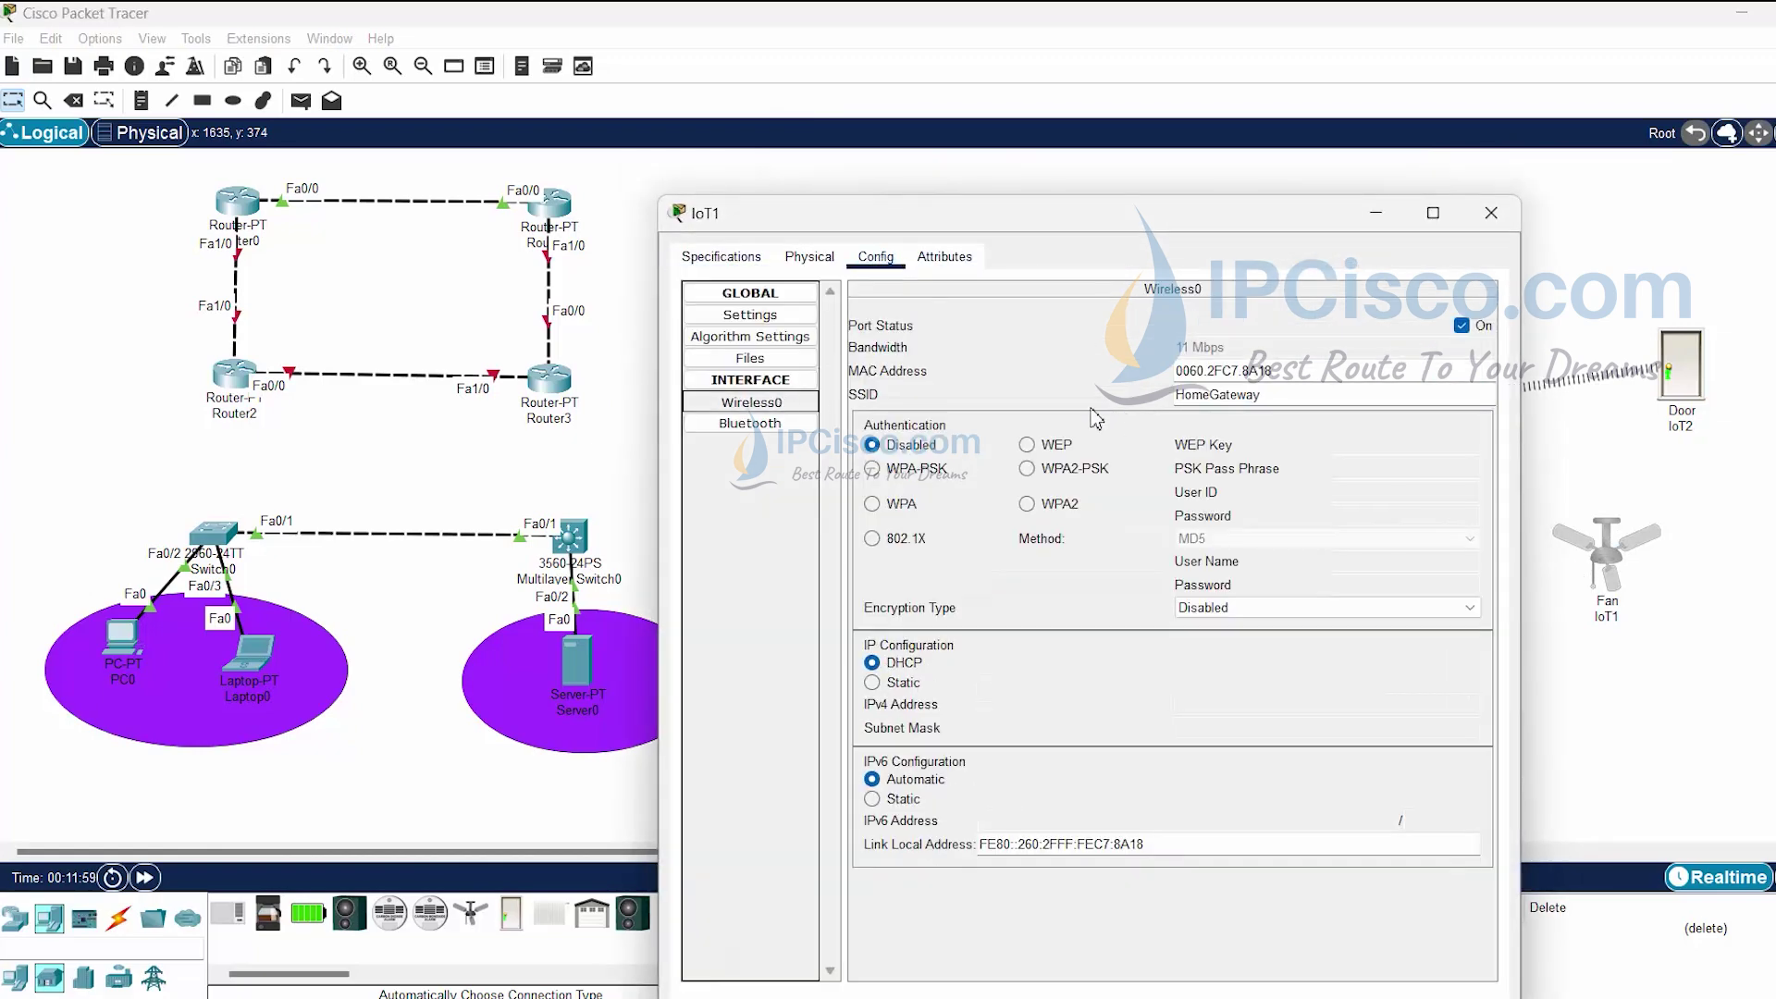
{"action": "left_click", "coordinate": [1491, 212]}
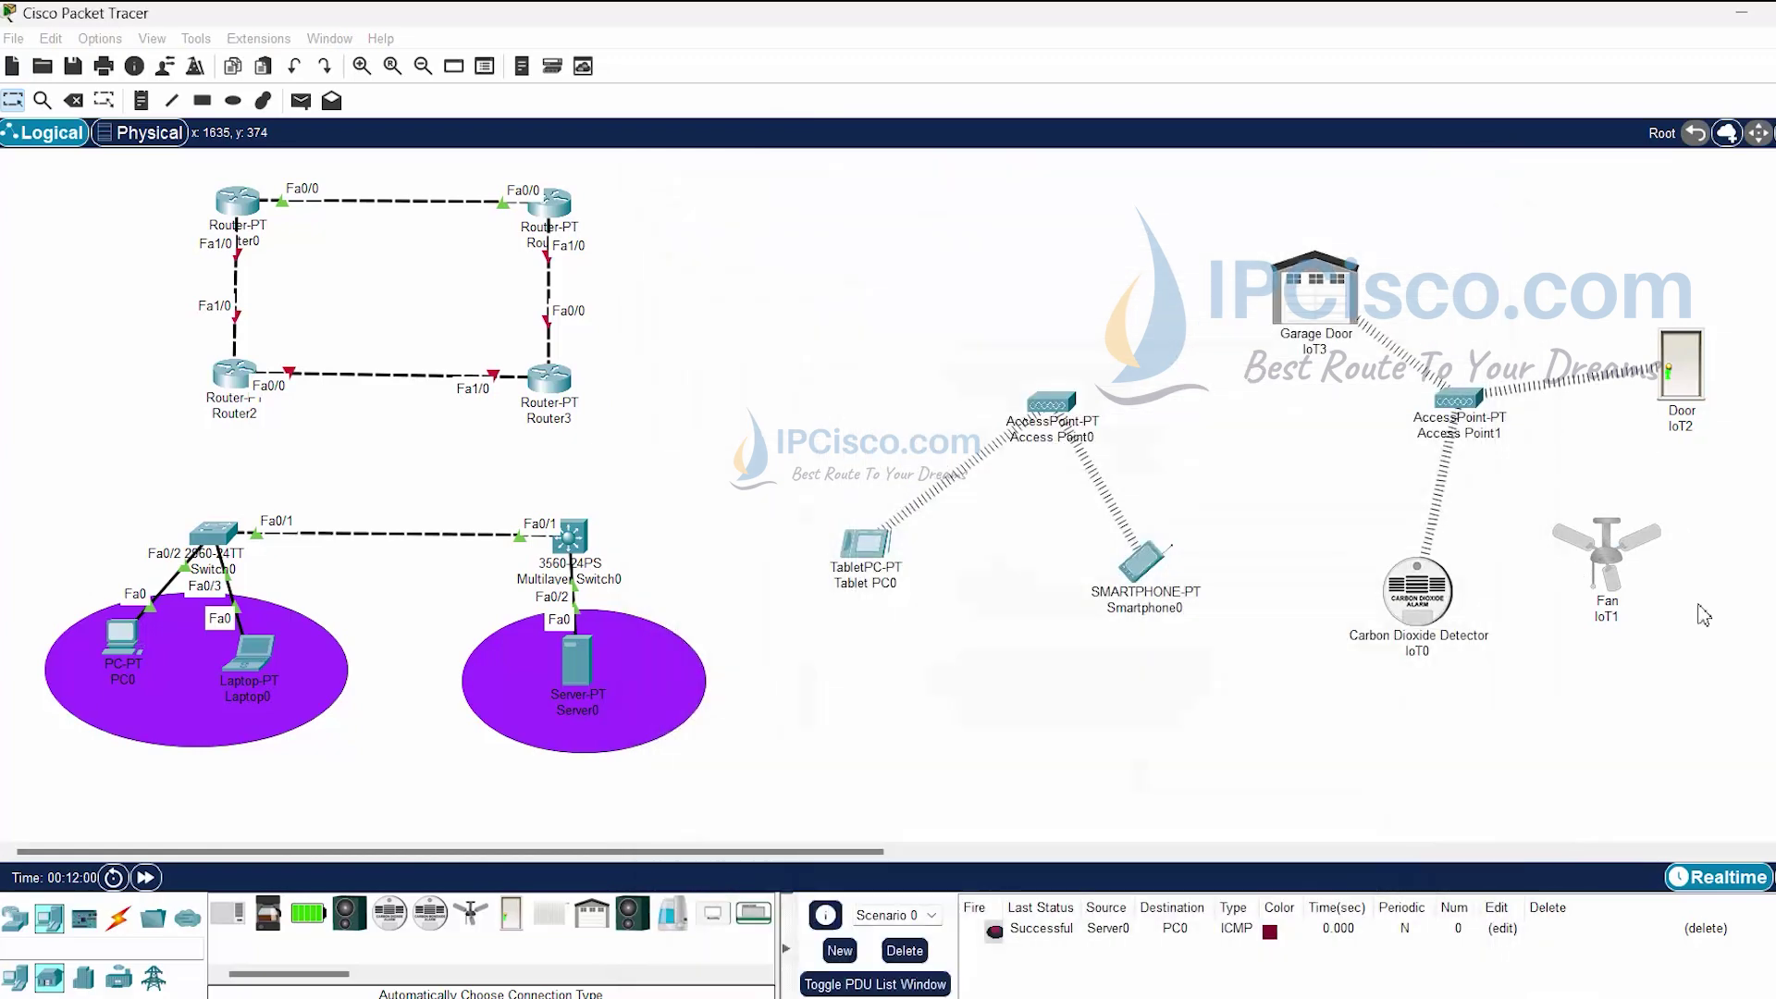
{"action": "left_click_drag", "start_coordinate": [1421, 578], "coordinate": [1356, 545]}
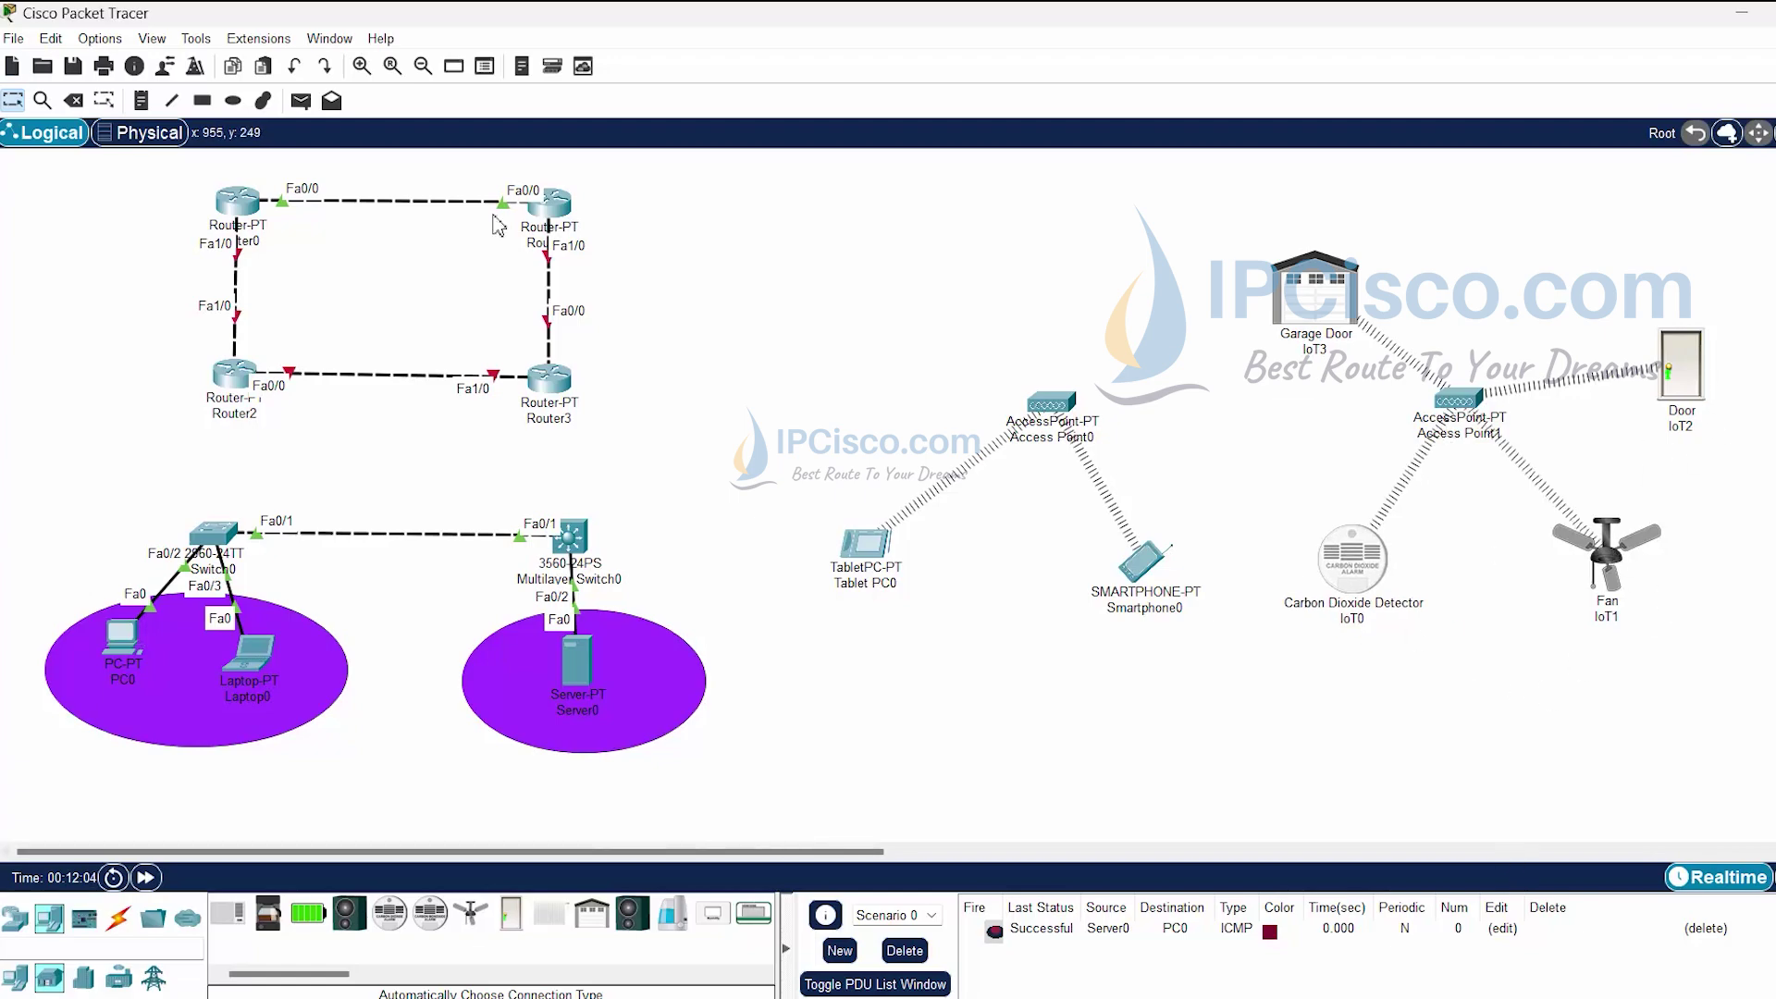
Draw a large yellow-filled ellipse behind Access Point1 and its smart-home devices.
{"action": "left_click", "coordinate": [234, 103]}
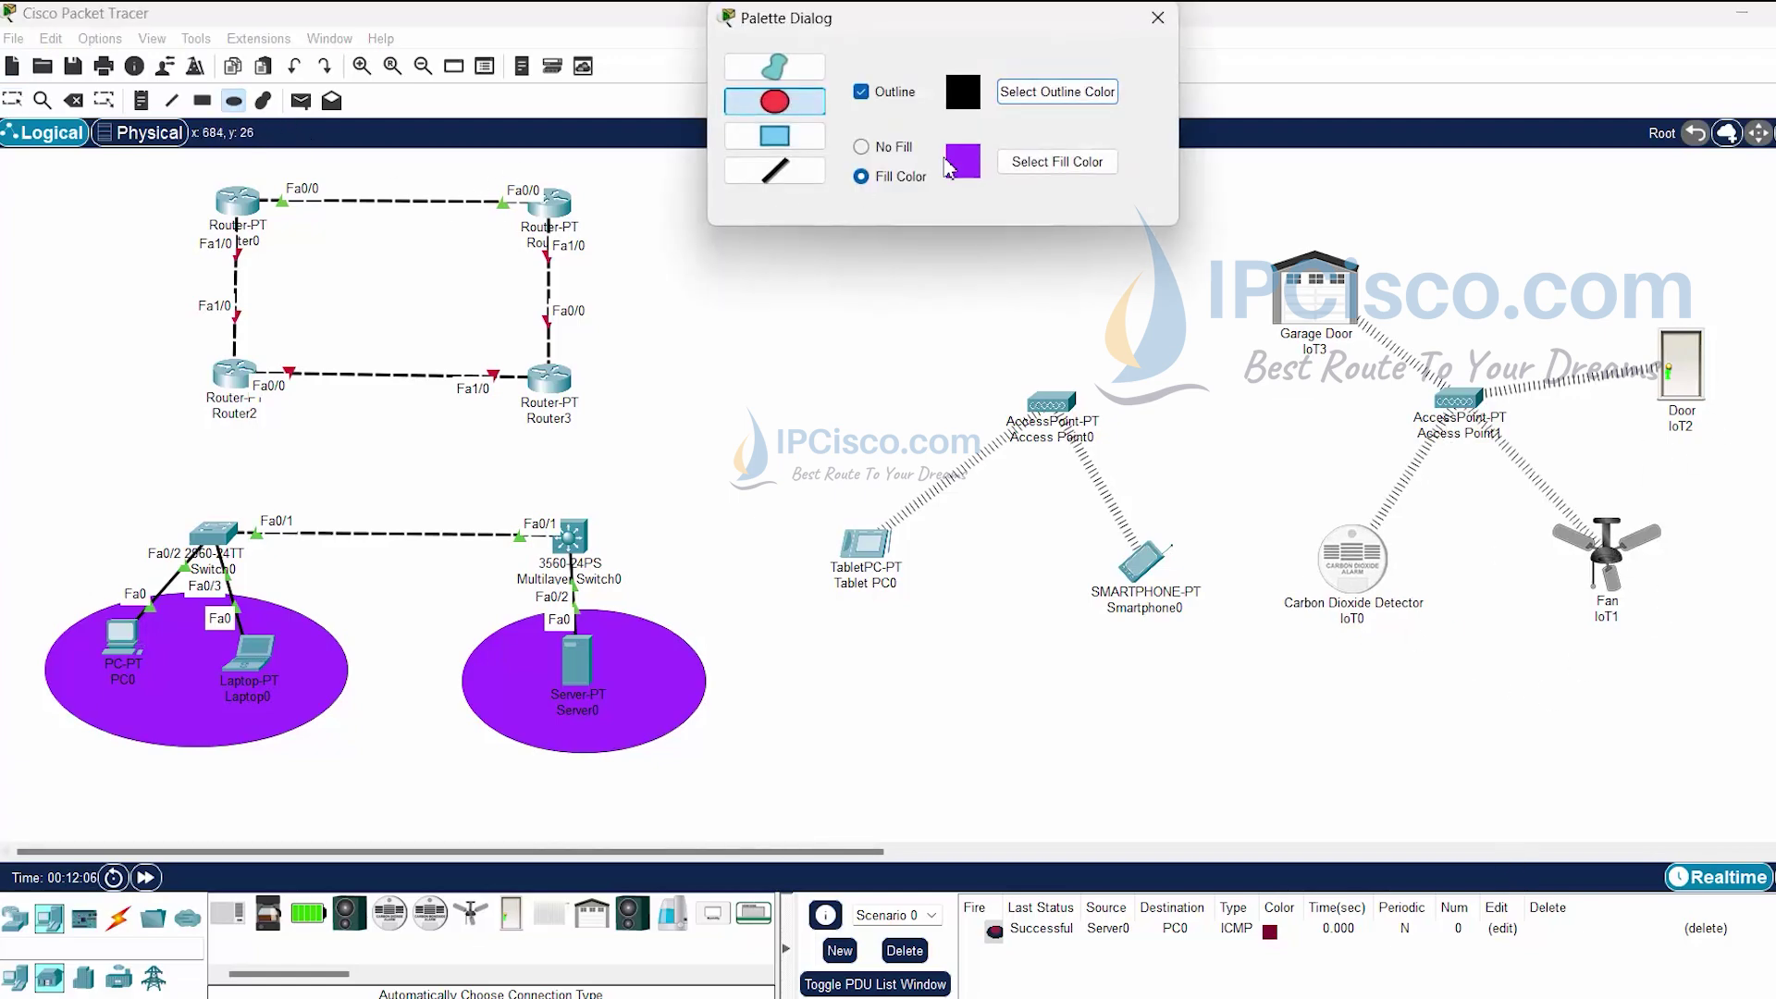
{"action": "left_click", "coordinate": [1001, 169]}
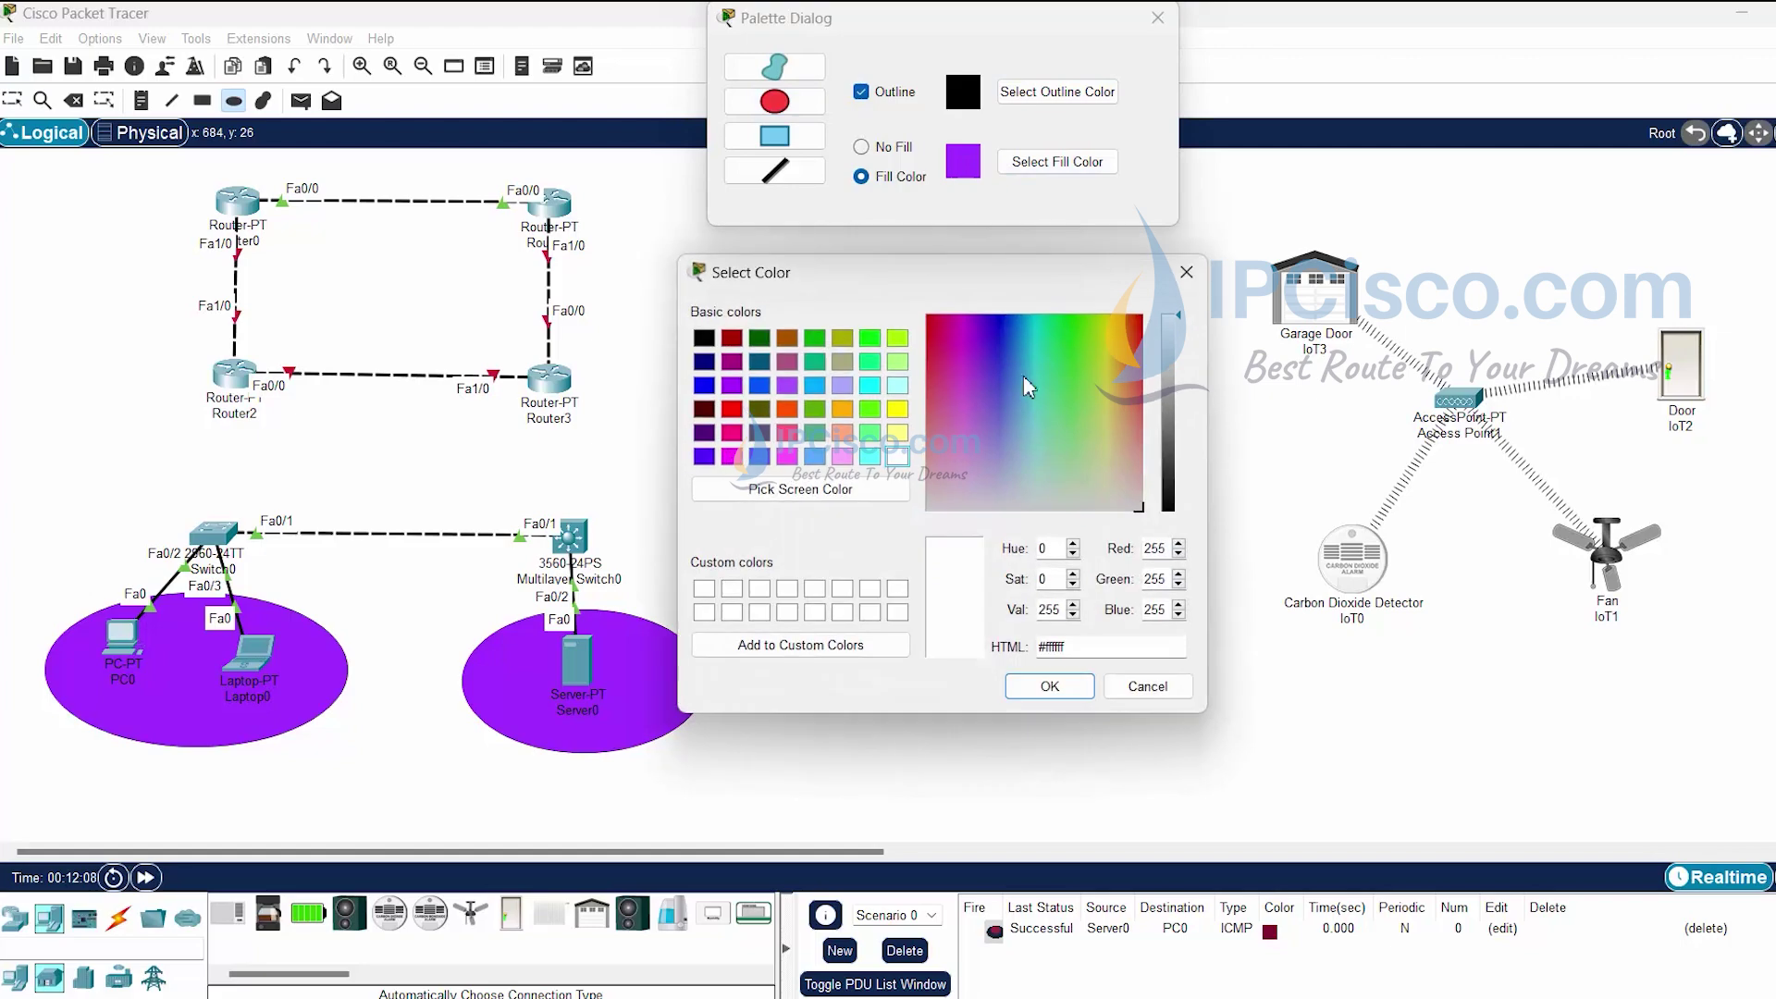
{"action": "left_click", "coordinate": [1114, 341]}
{"action": "left_click", "coordinate": [1107, 335]}
{"action": "left_click", "coordinate": [1046, 689]}
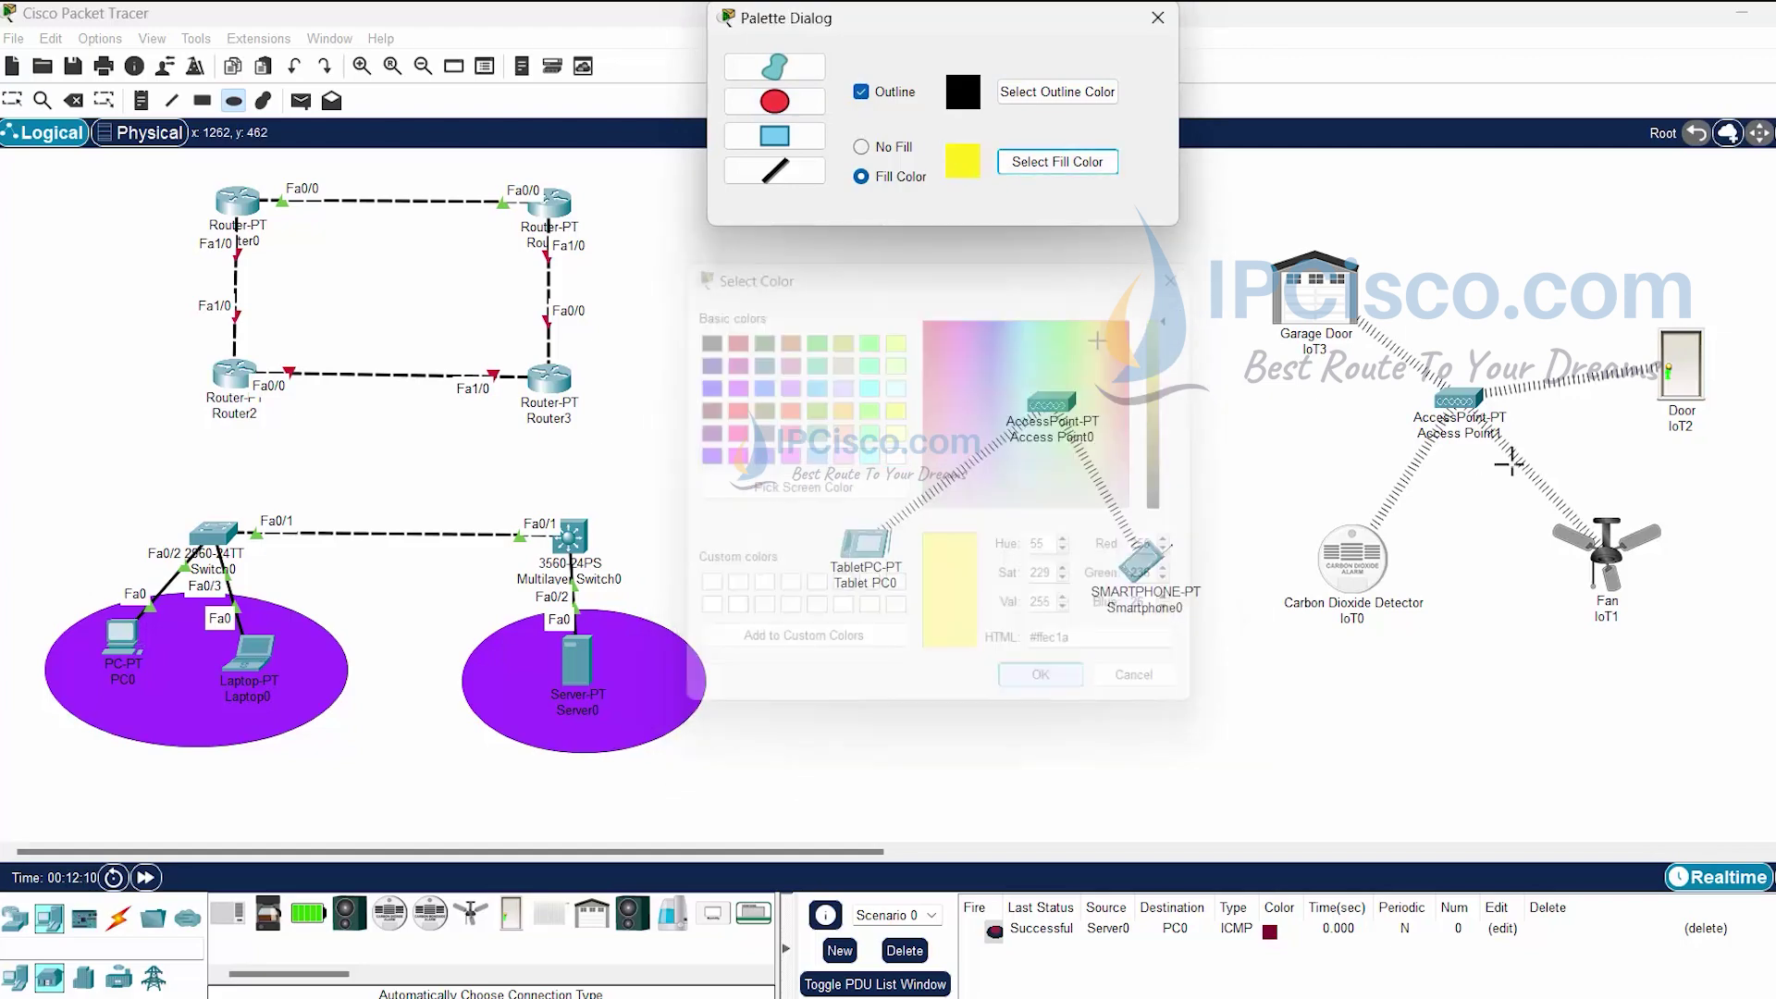
{"action": "left_click_drag", "start_coordinate": [1245, 224], "coordinate": [1682, 654]}
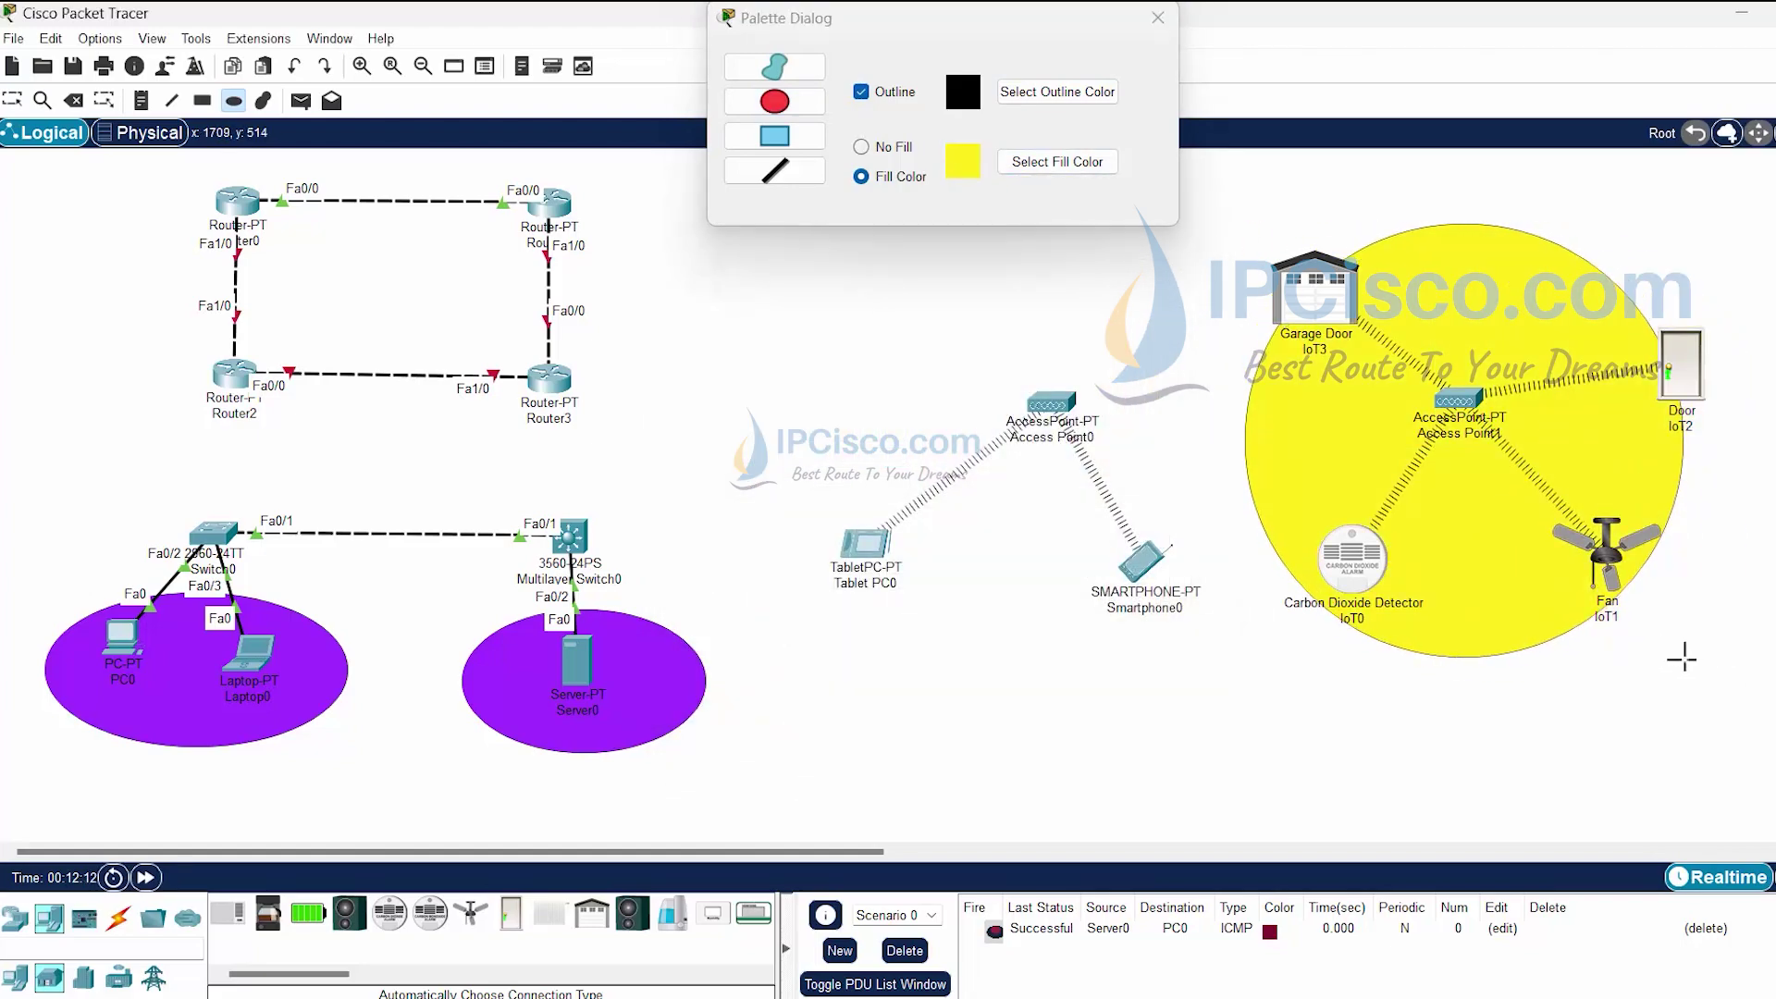
Draw a large orange-filled rectangle behind Access Point0, the tablet and the smartphone, and close the drawing palette.
{"action": "left_click", "coordinate": [1011, 170]}
{"action": "left_click", "coordinate": [1015, 176]}
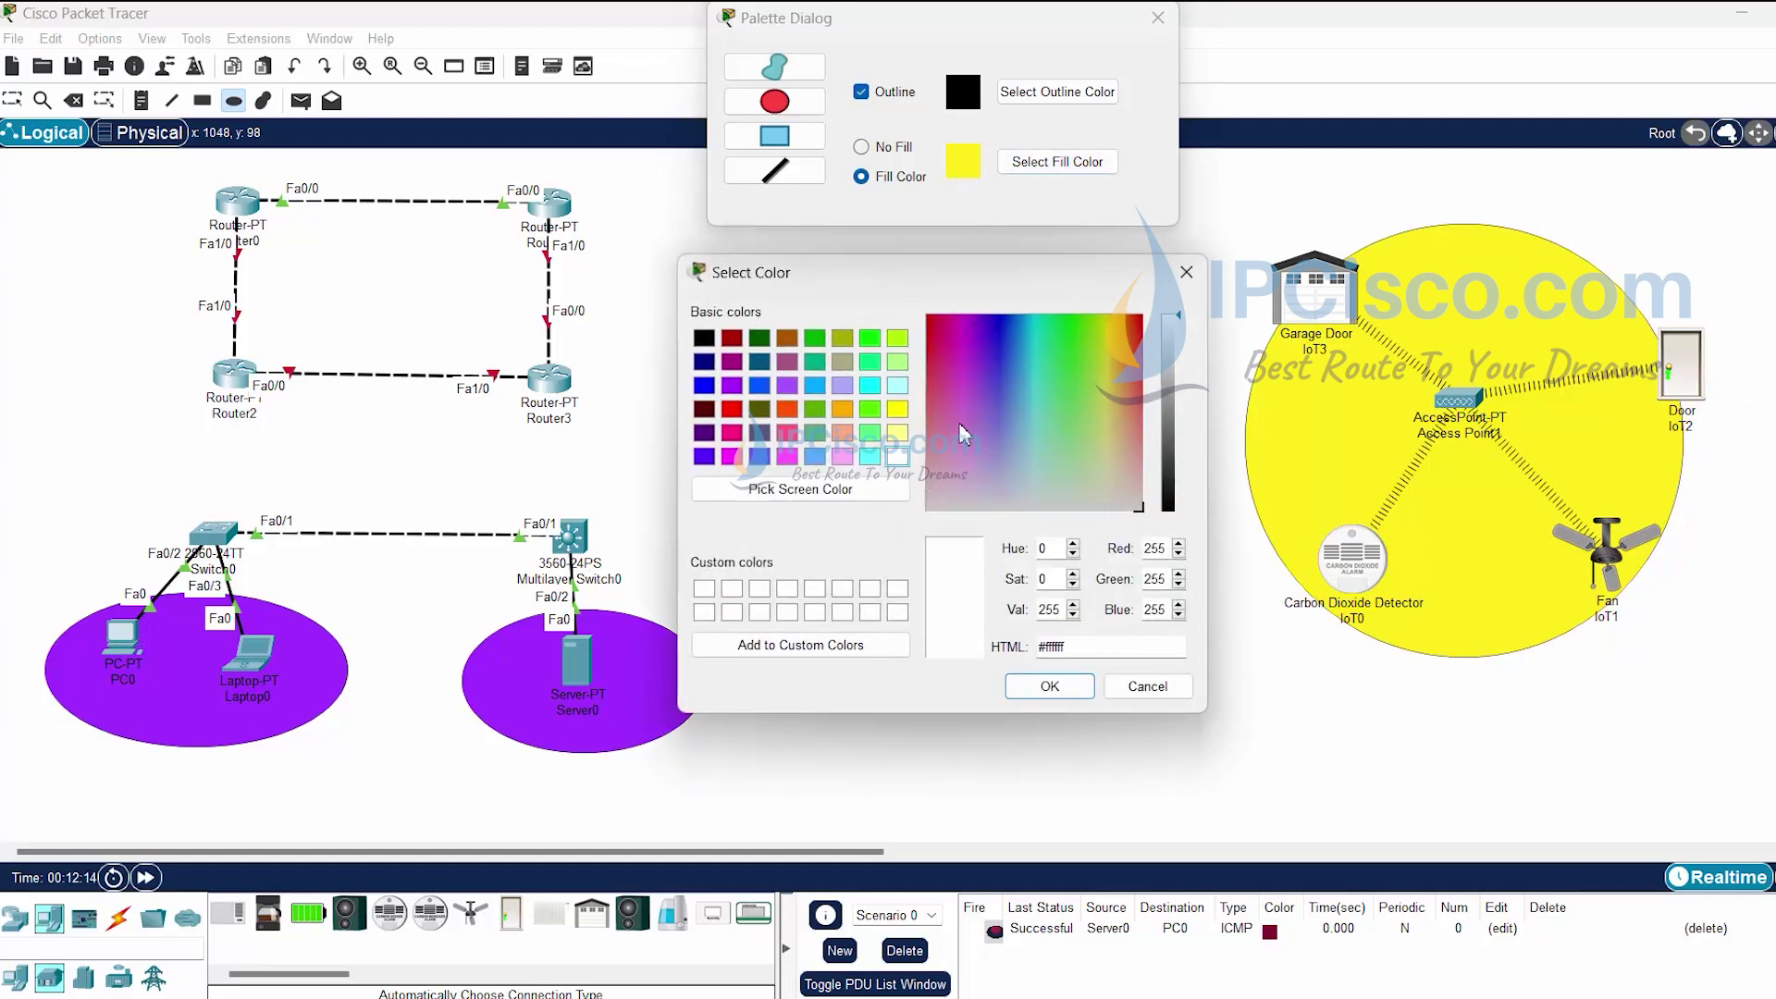
{"action": "left_click", "coordinate": [971, 350]}
{"action": "left_click", "coordinate": [1024, 361]}
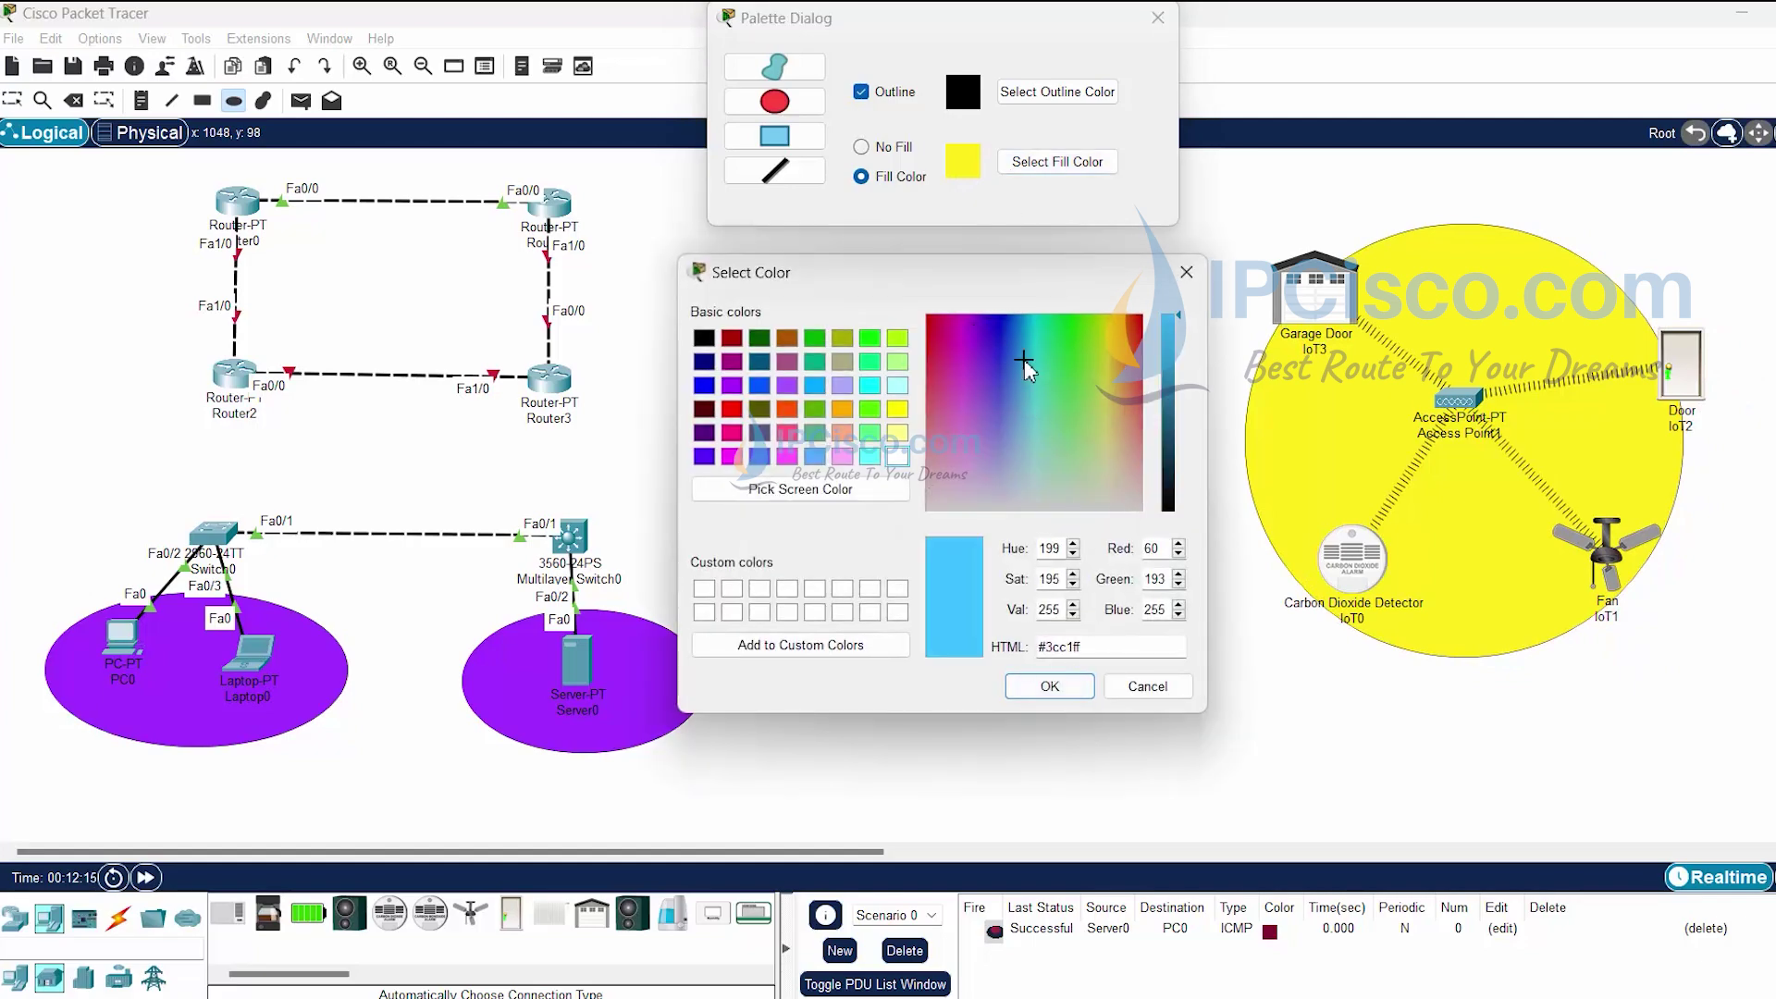
{"action": "left_click_drag", "start_coordinate": [1076, 393], "coordinate": [1125, 361]}
{"action": "left_click", "coordinate": [1049, 685]}
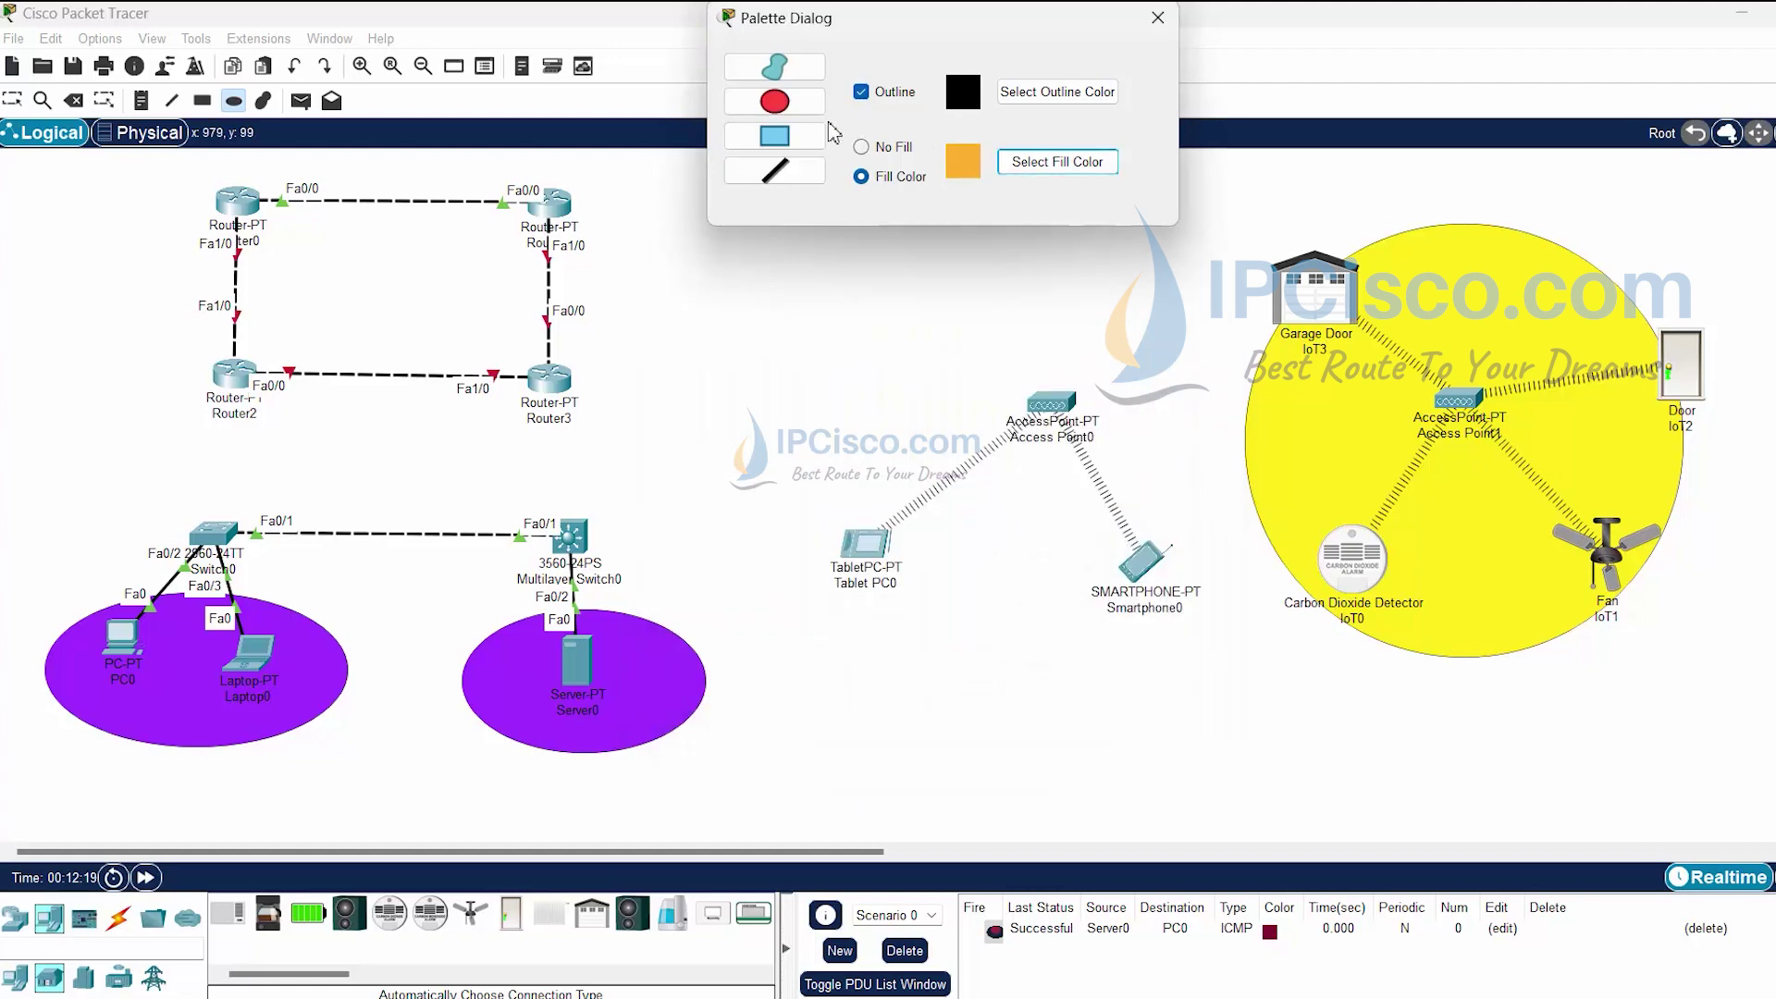
{"action": "left_click", "coordinate": [798, 139]}
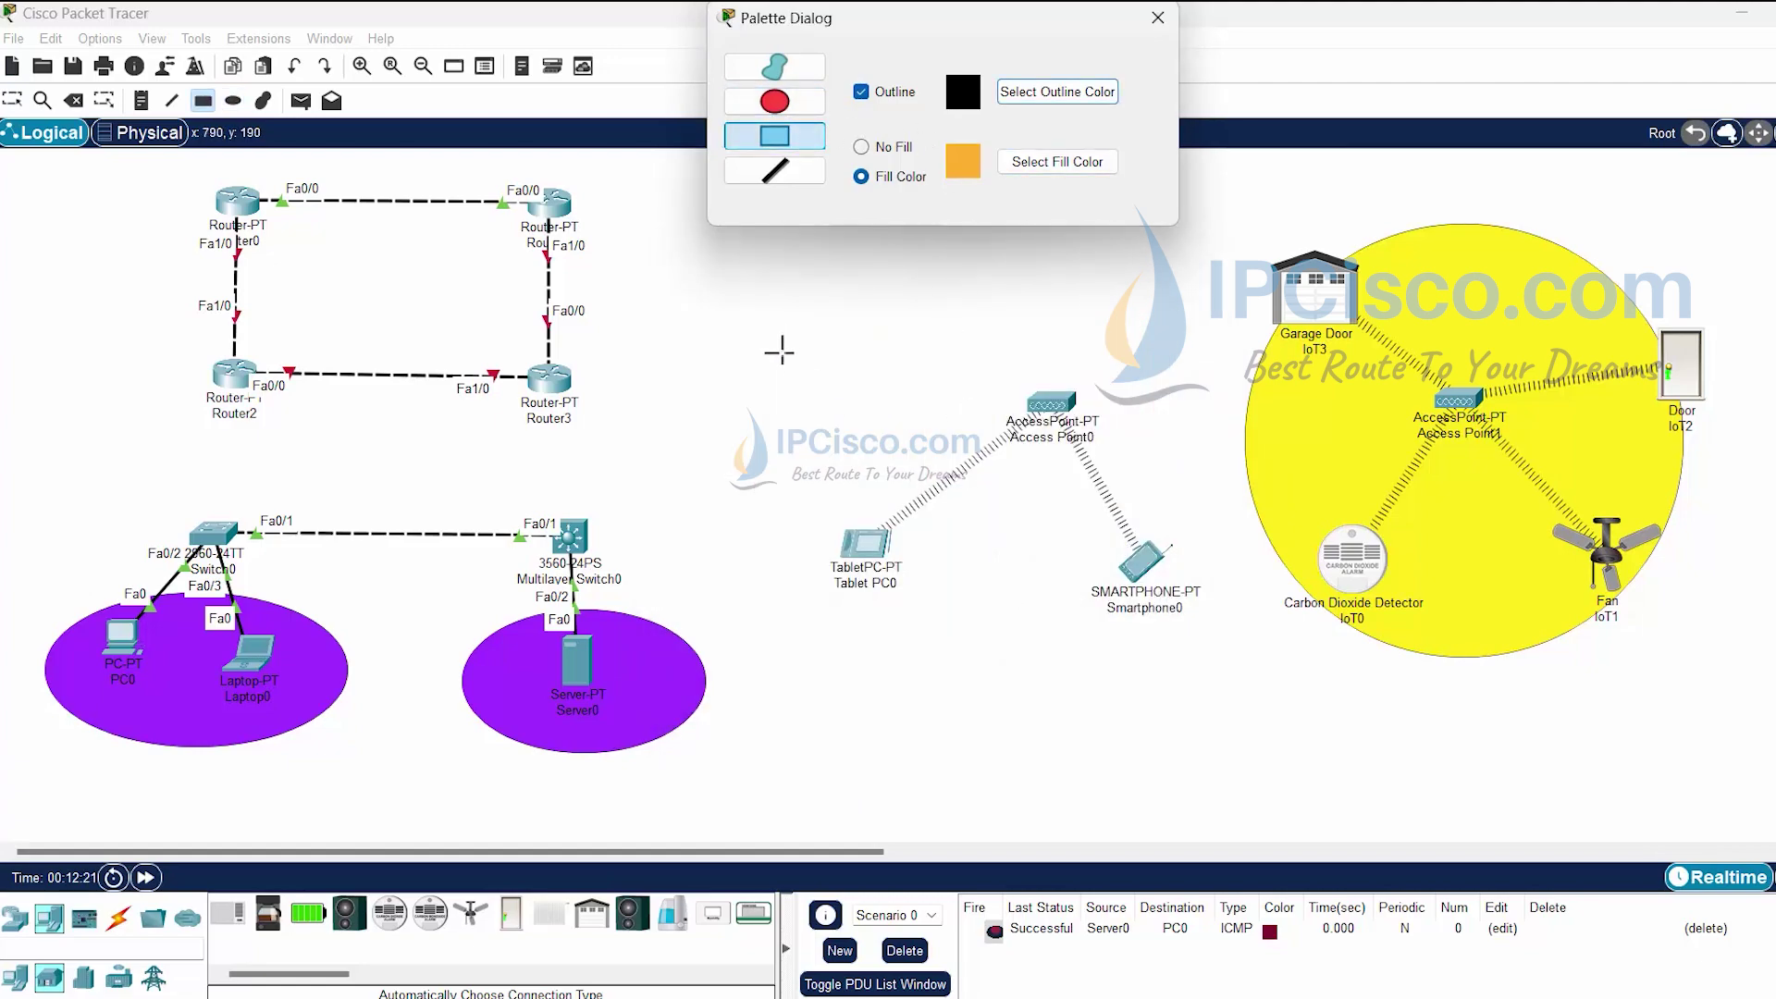
{"action": "left_click_drag", "start_coordinate": [775, 336], "coordinate": [1214, 680]}
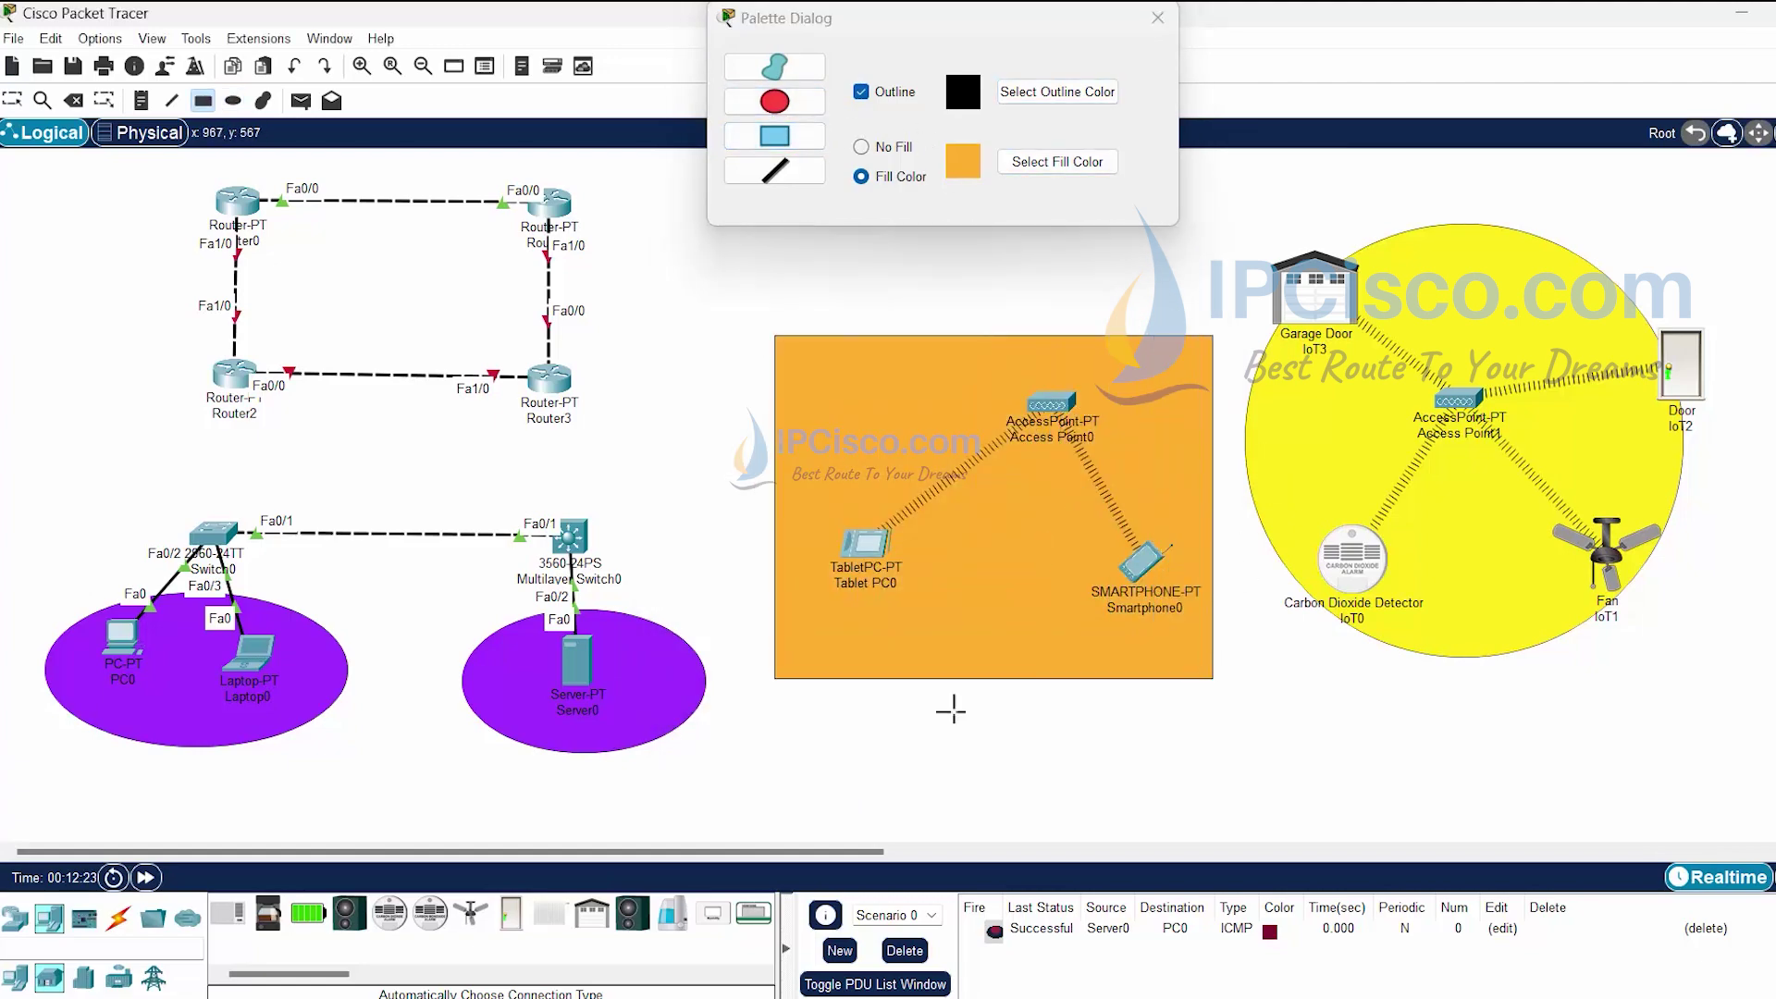
{"action": "left_click", "coordinate": [1158, 18]}
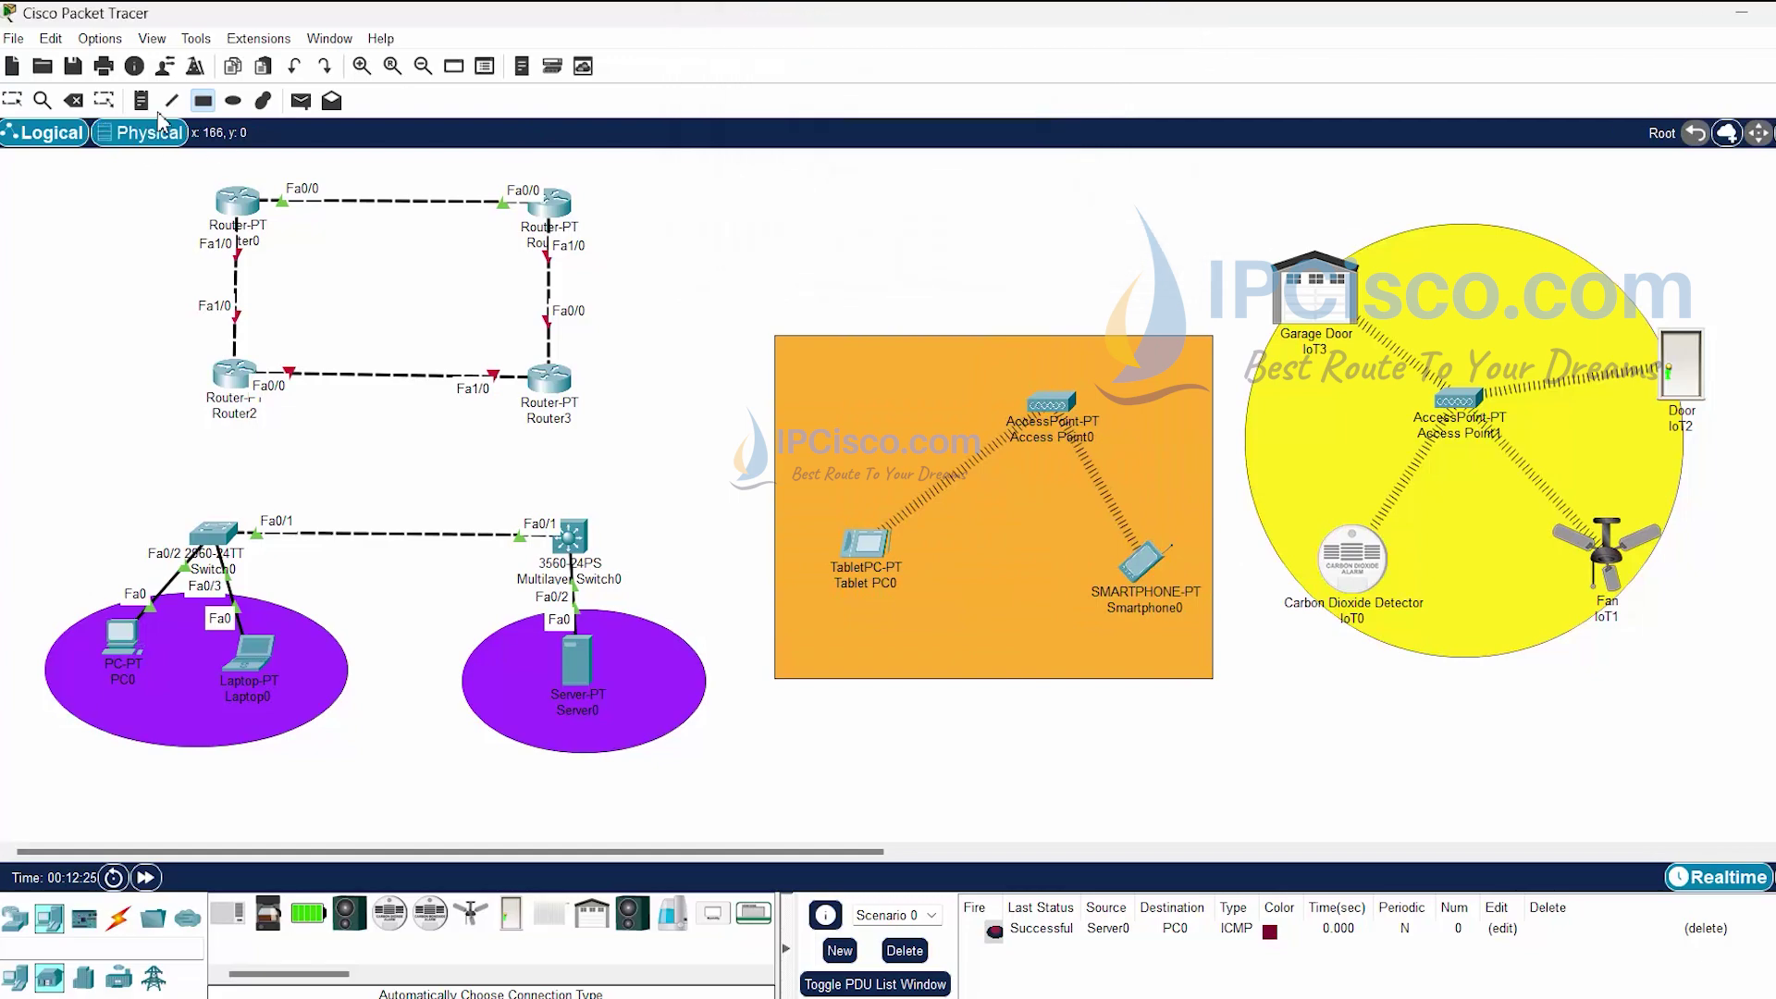
Place the note "IPCisco Network" above Access Point1 in the yellow ellipse and the note "Home Network" in the orange rectangle's upper-left corner.
{"action": "left_click", "coordinate": [141, 101]}
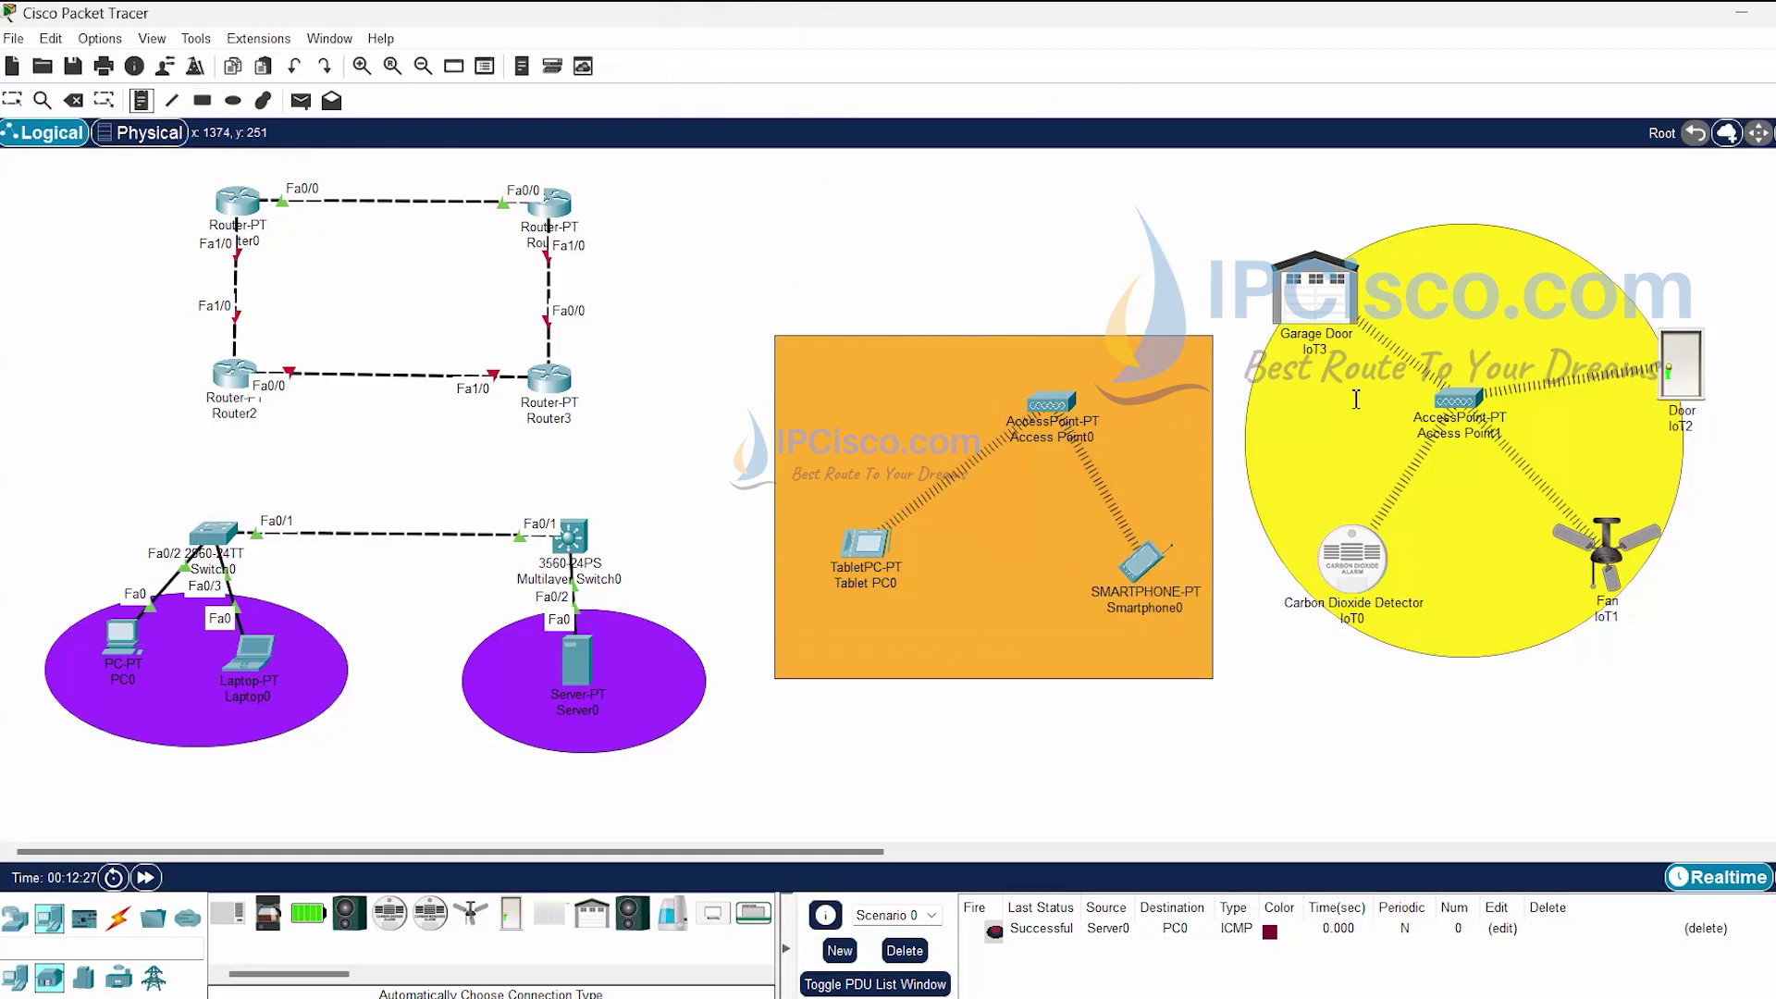
{"action": "left_click", "coordinate": [1446, 303]}
{"action": "type", "text": "Home Network"}
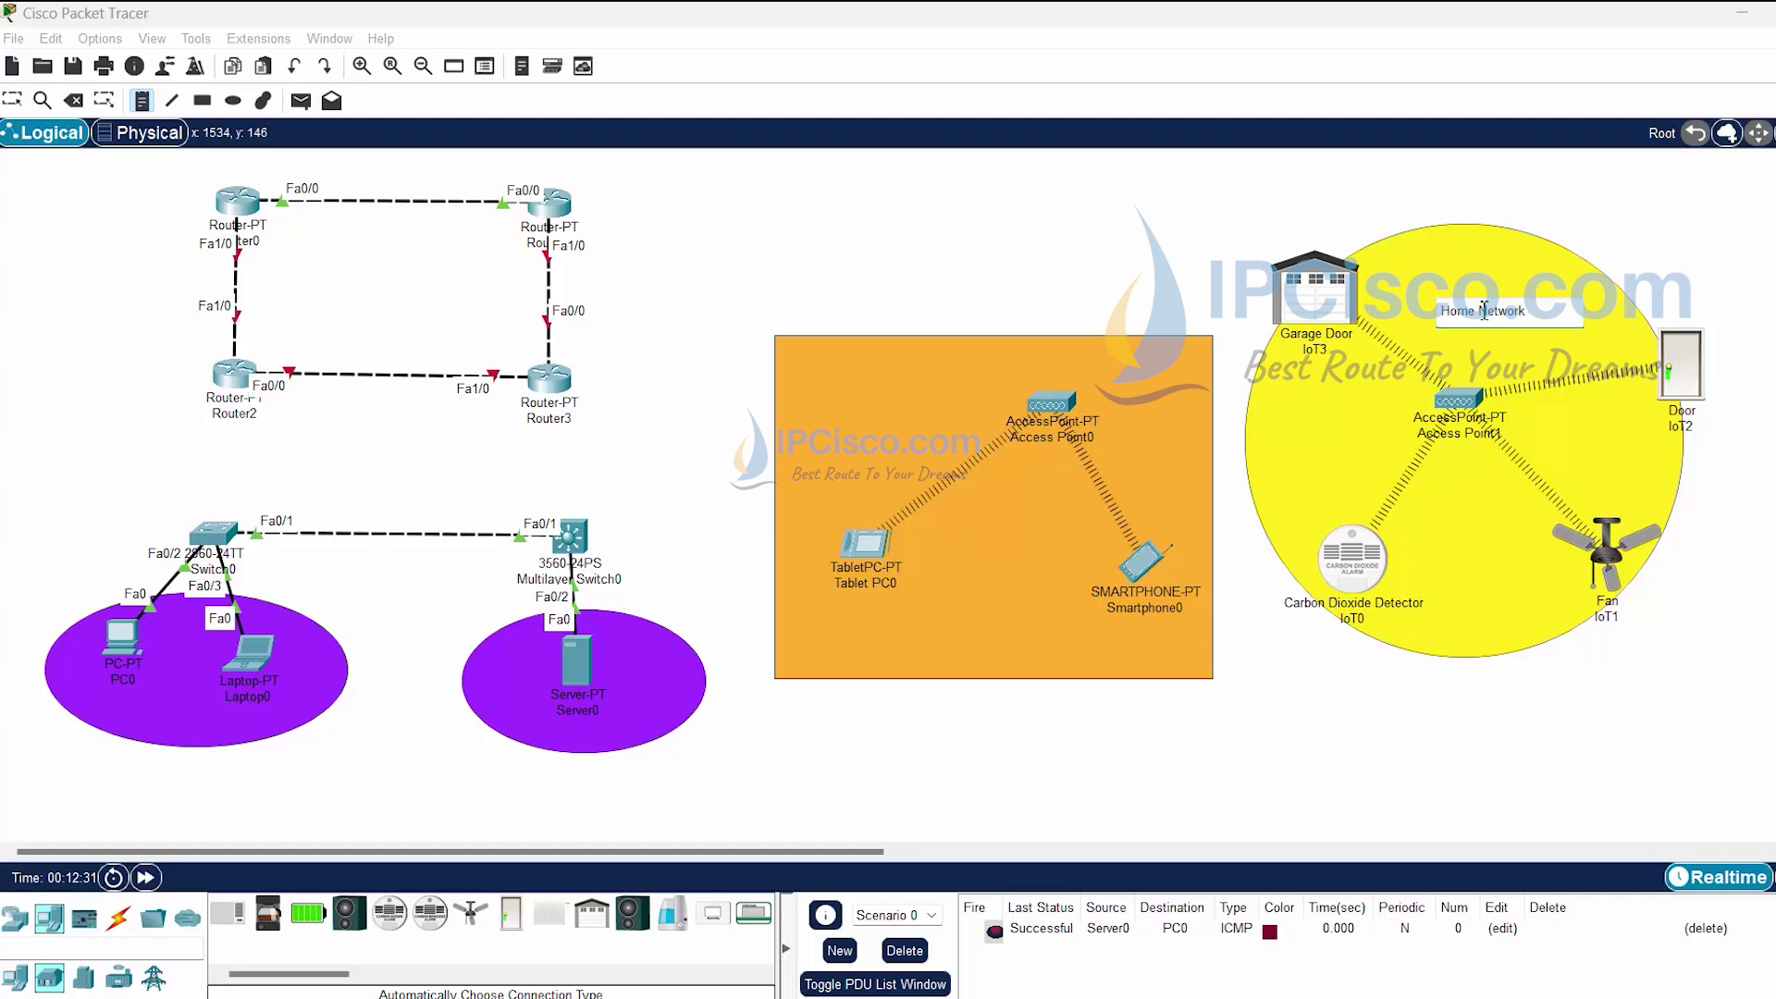
{"action": "type", "text": "IPCisc"}
{"action": "left_click", "coordinate": [793, 383]}
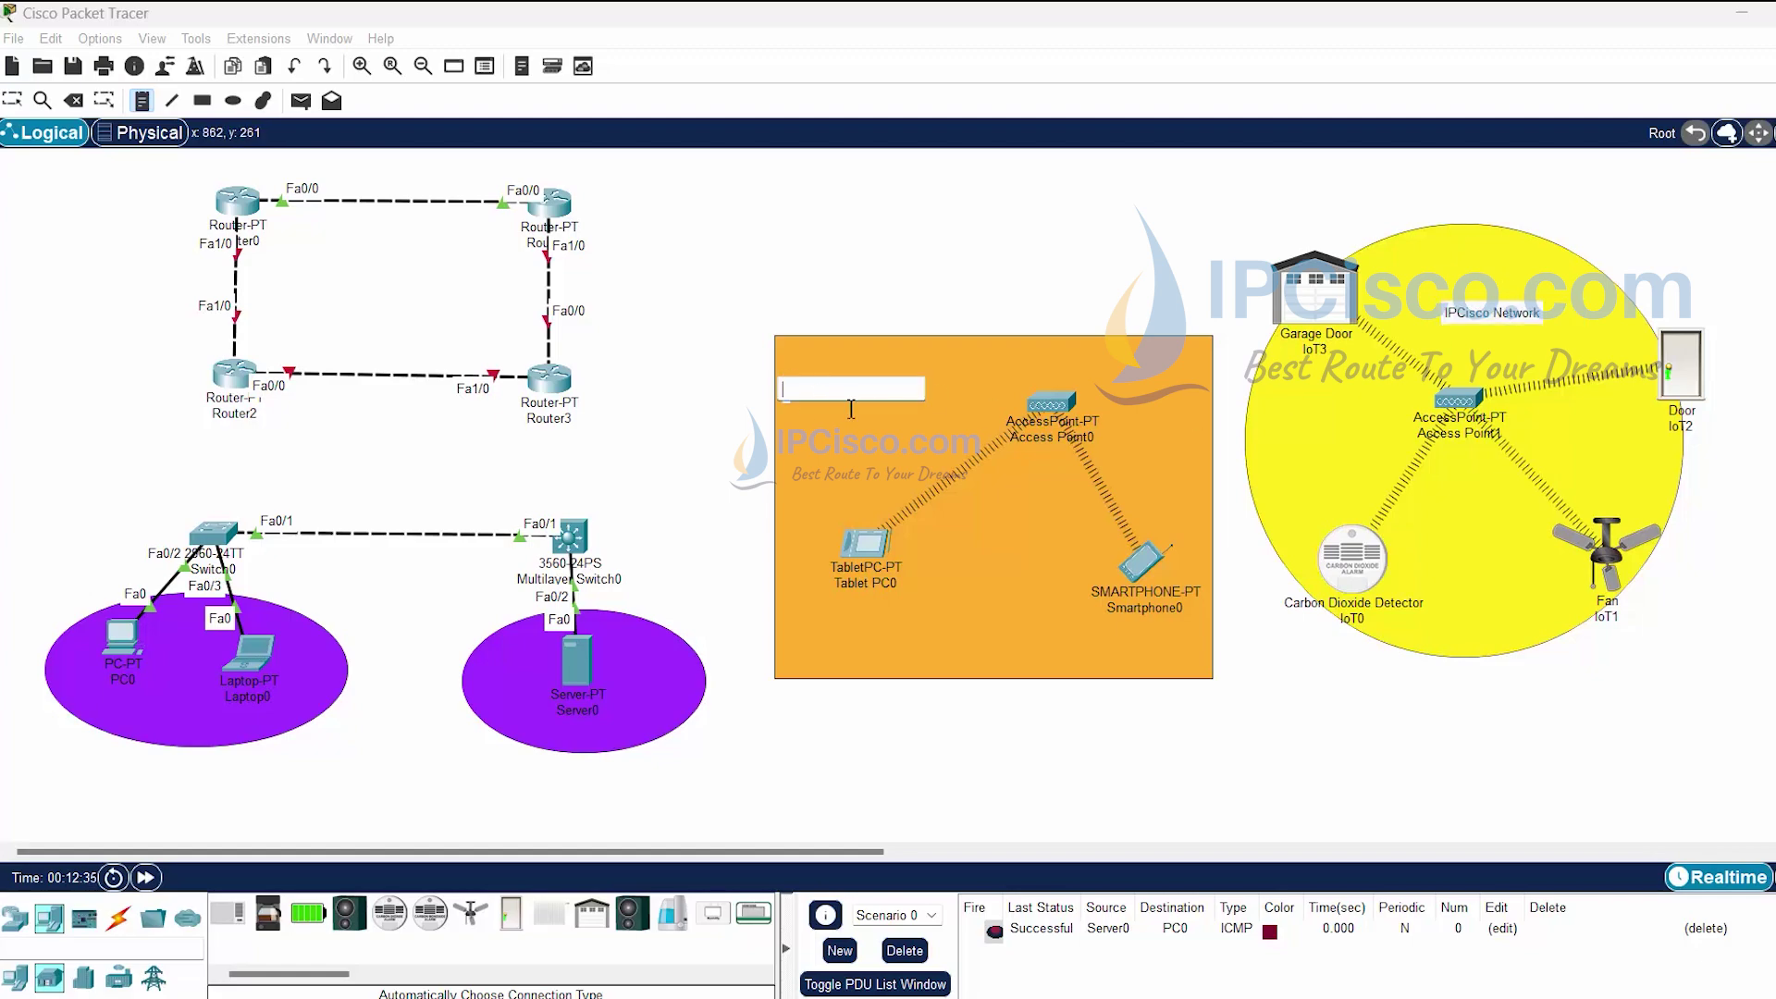
{"action": "type", "text": "Home Network"}
{"action": "left_click", "coordinate": [288, 289]}
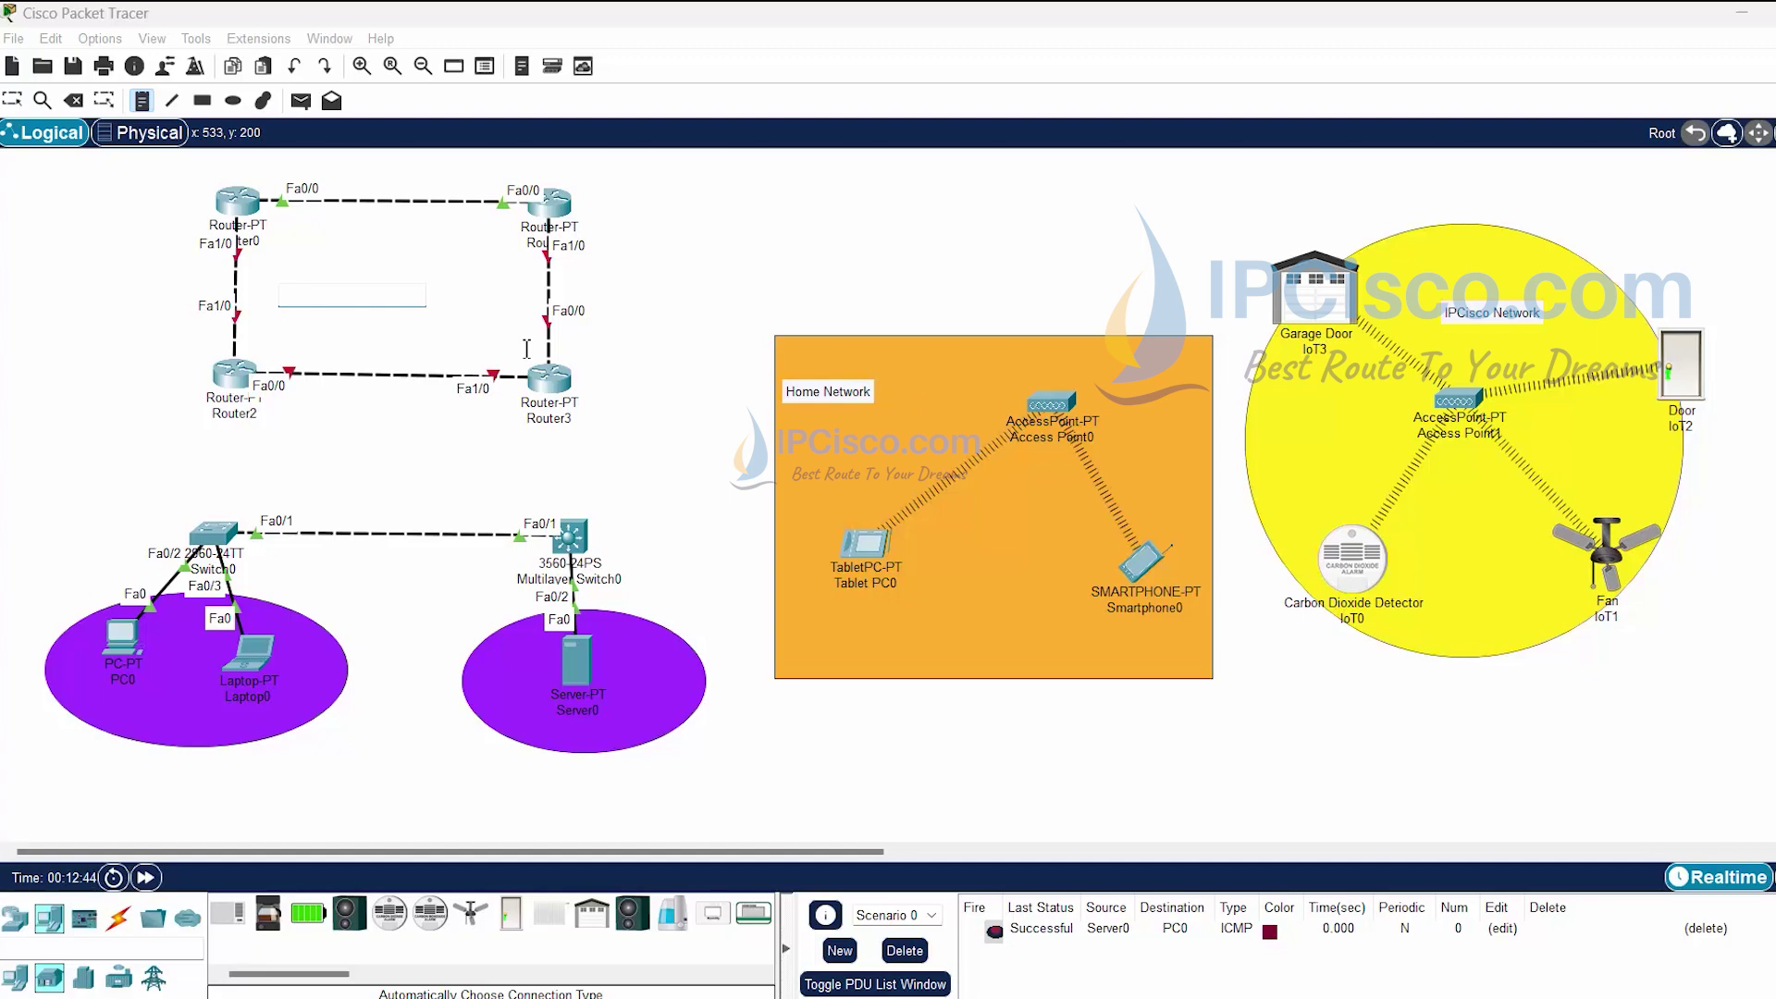
{"action": "type", "text": "IP Addresses of ROuter "}
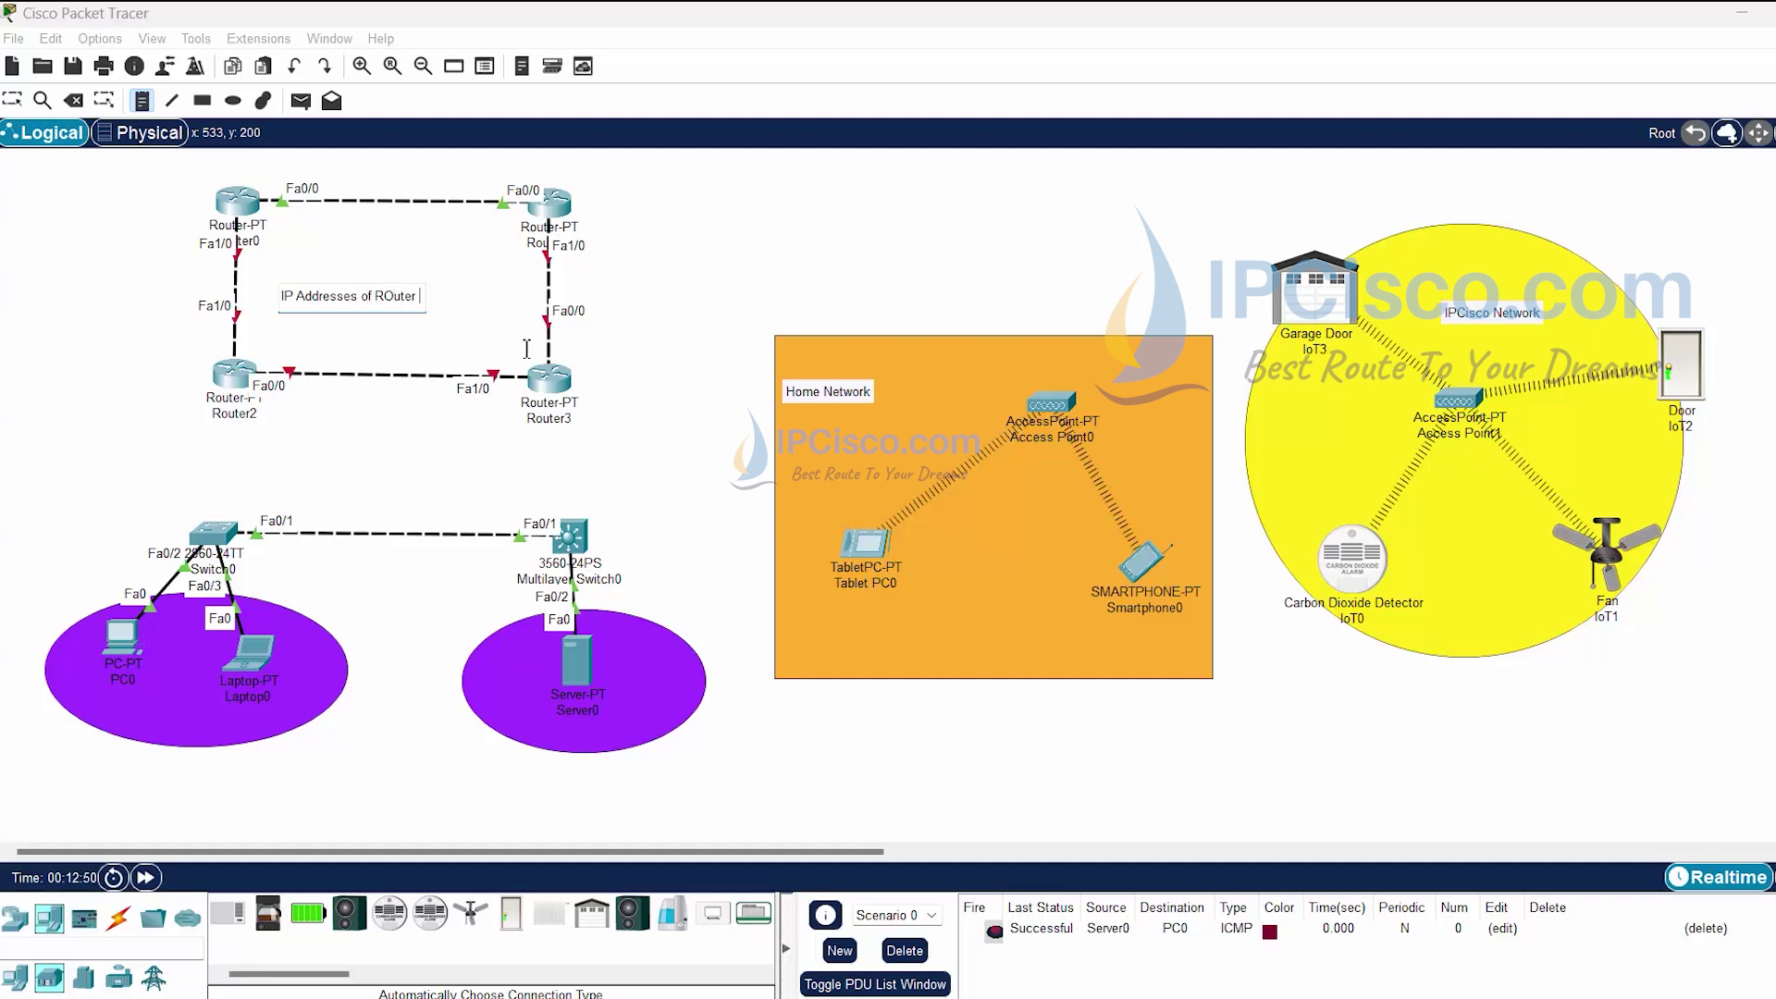
{"action": "type", "text": "0..."}
{"action": "key", "text": "ctrl+a"}
{"action": "key", "text": "BackSpace"}
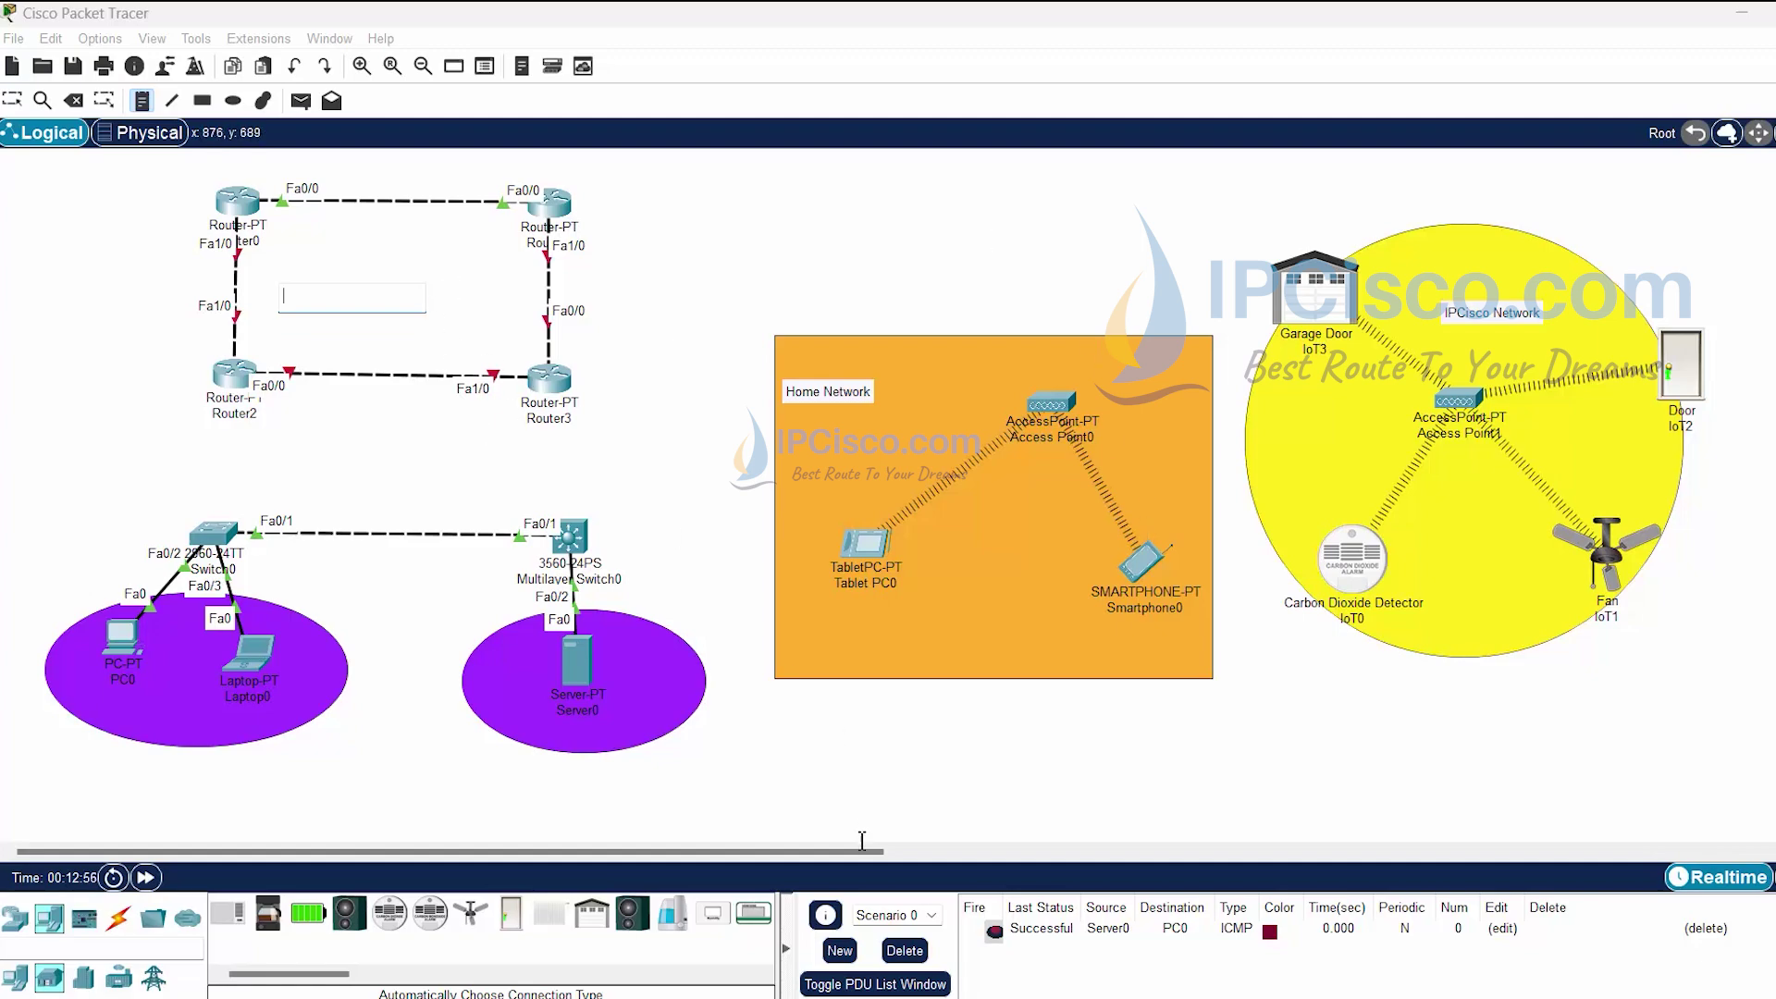
In the interface preferences, switch the device name labels and device model labels off and back on.
{"action": "left_click", "coordinate": [100, 38]}
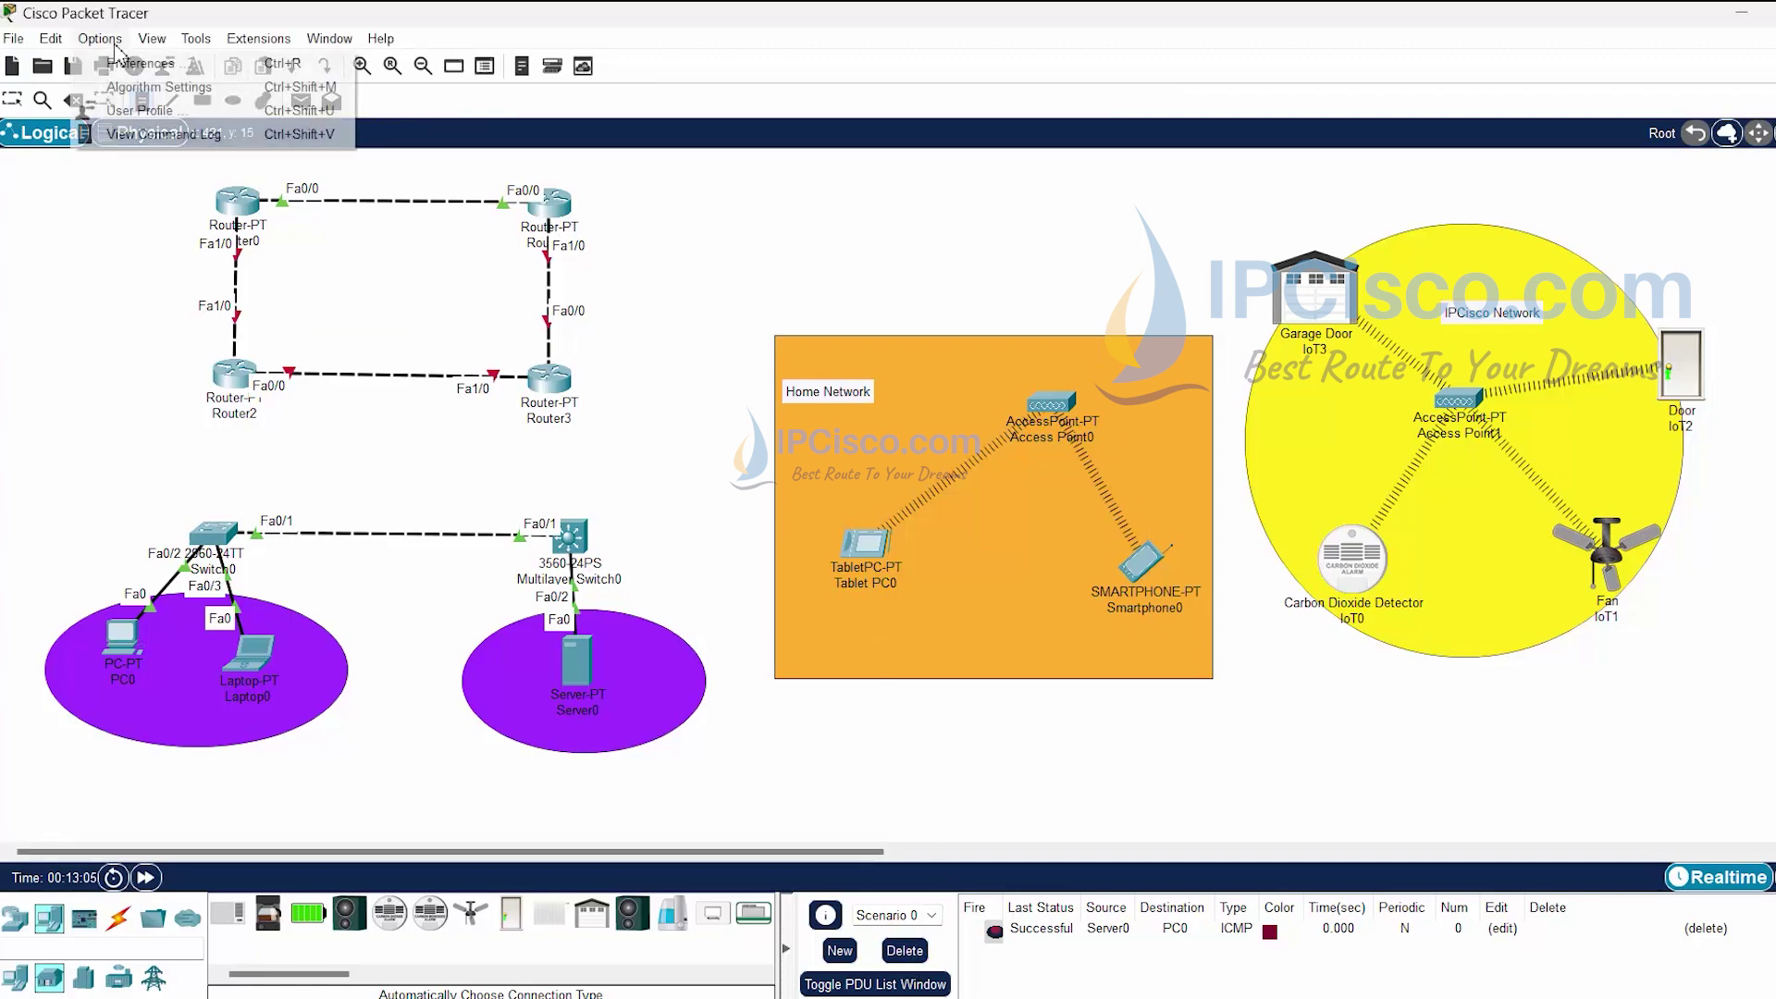
{"action": "left_click", "coordinate": [112, 72]}
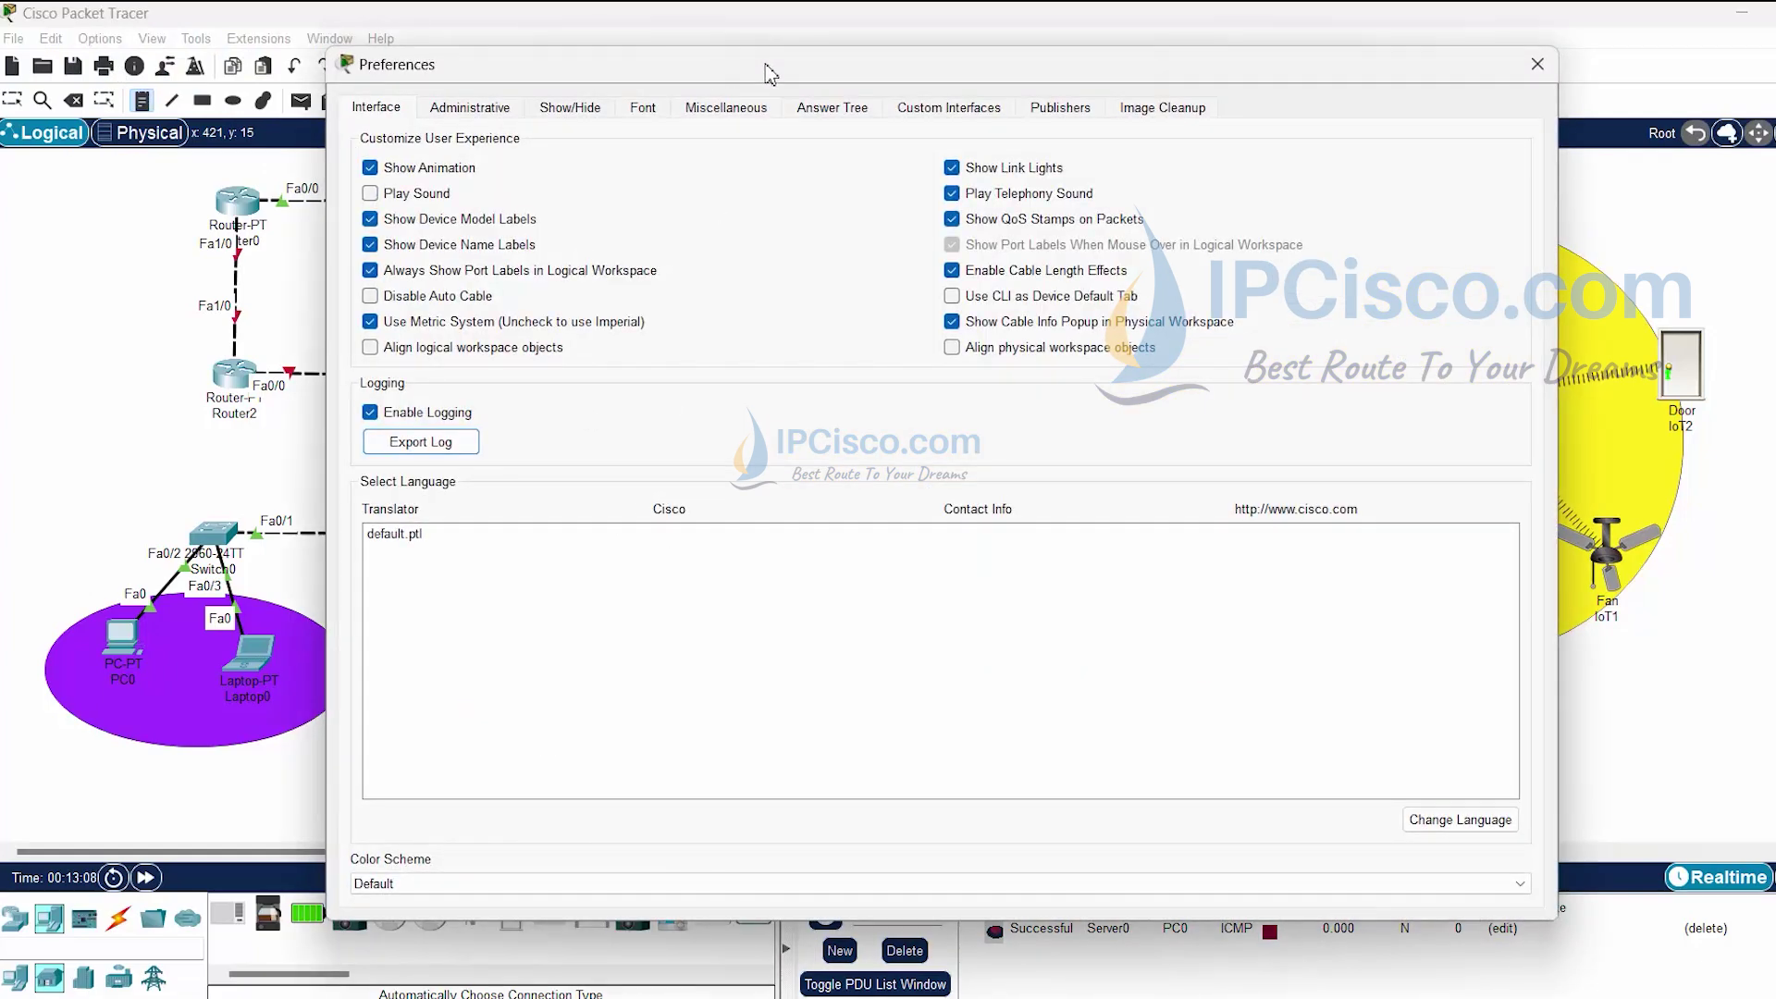
{"action": "left_click_drag", "start_coordinate": [766, 72], "coordinate": [1086, 77]}
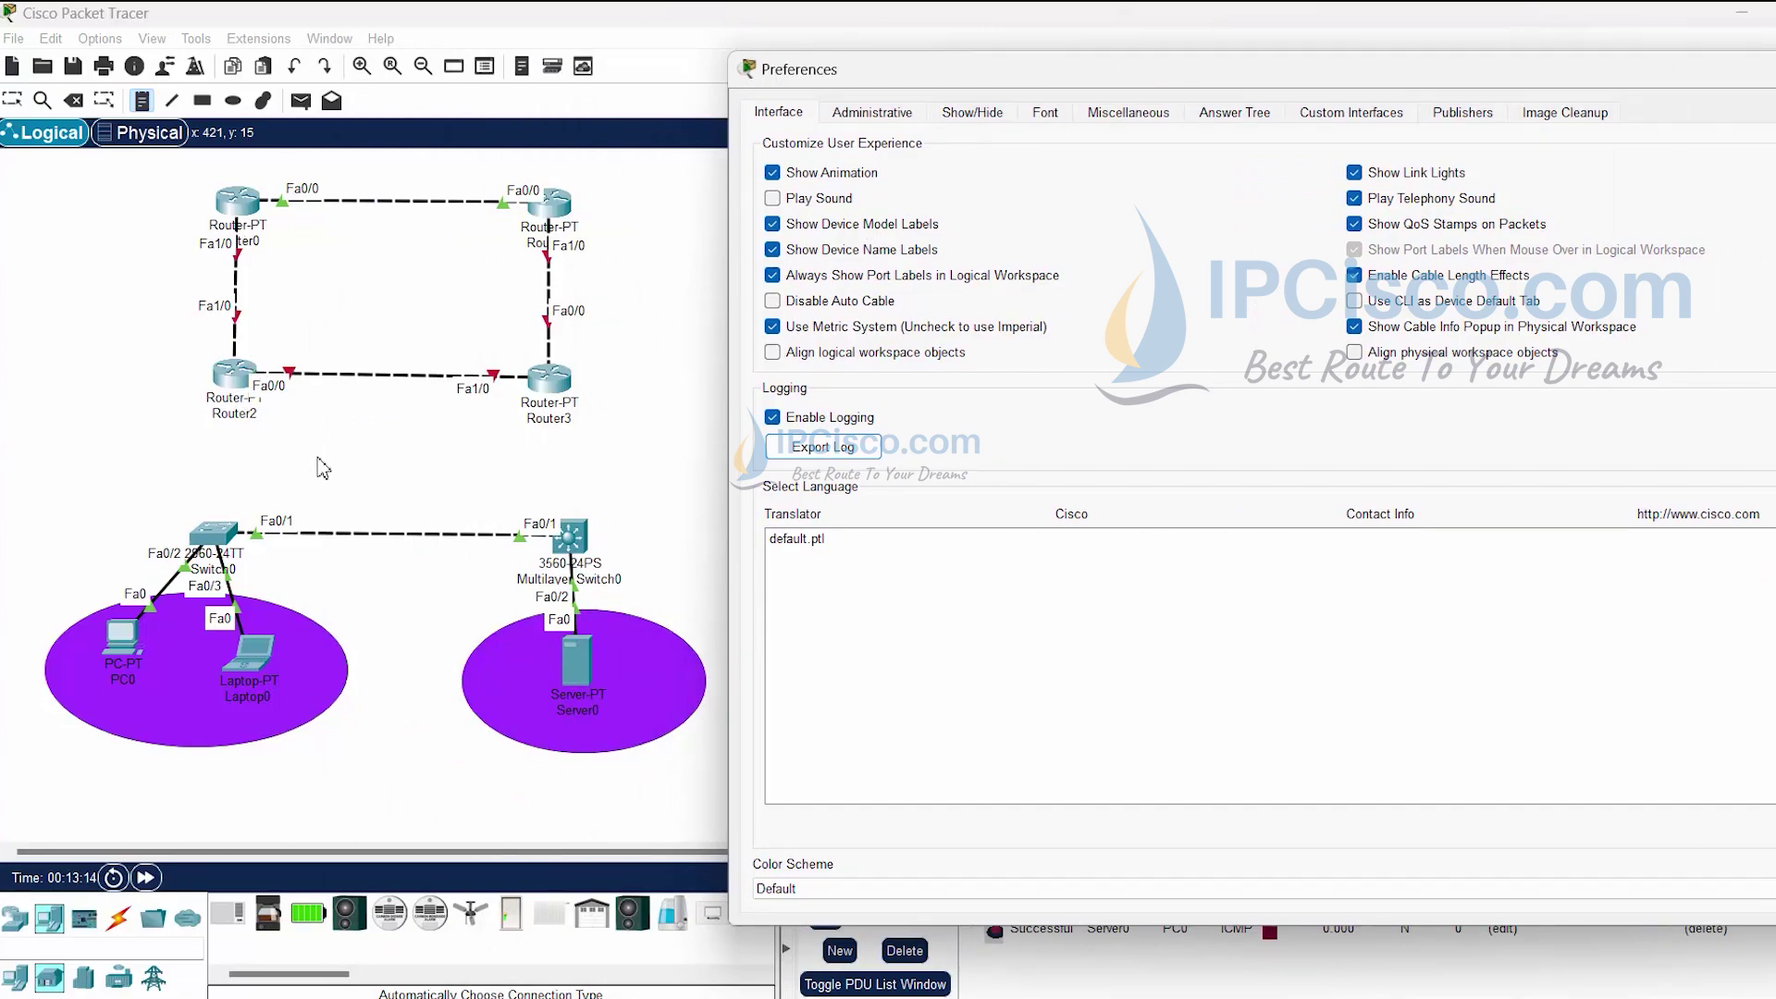
{"action": "left_click", "coordinate": [772, 225]}
{"action": "left_click", "coordinate": [772, 224]}
{"action": "left_click", "coordinate": [772, 250]}
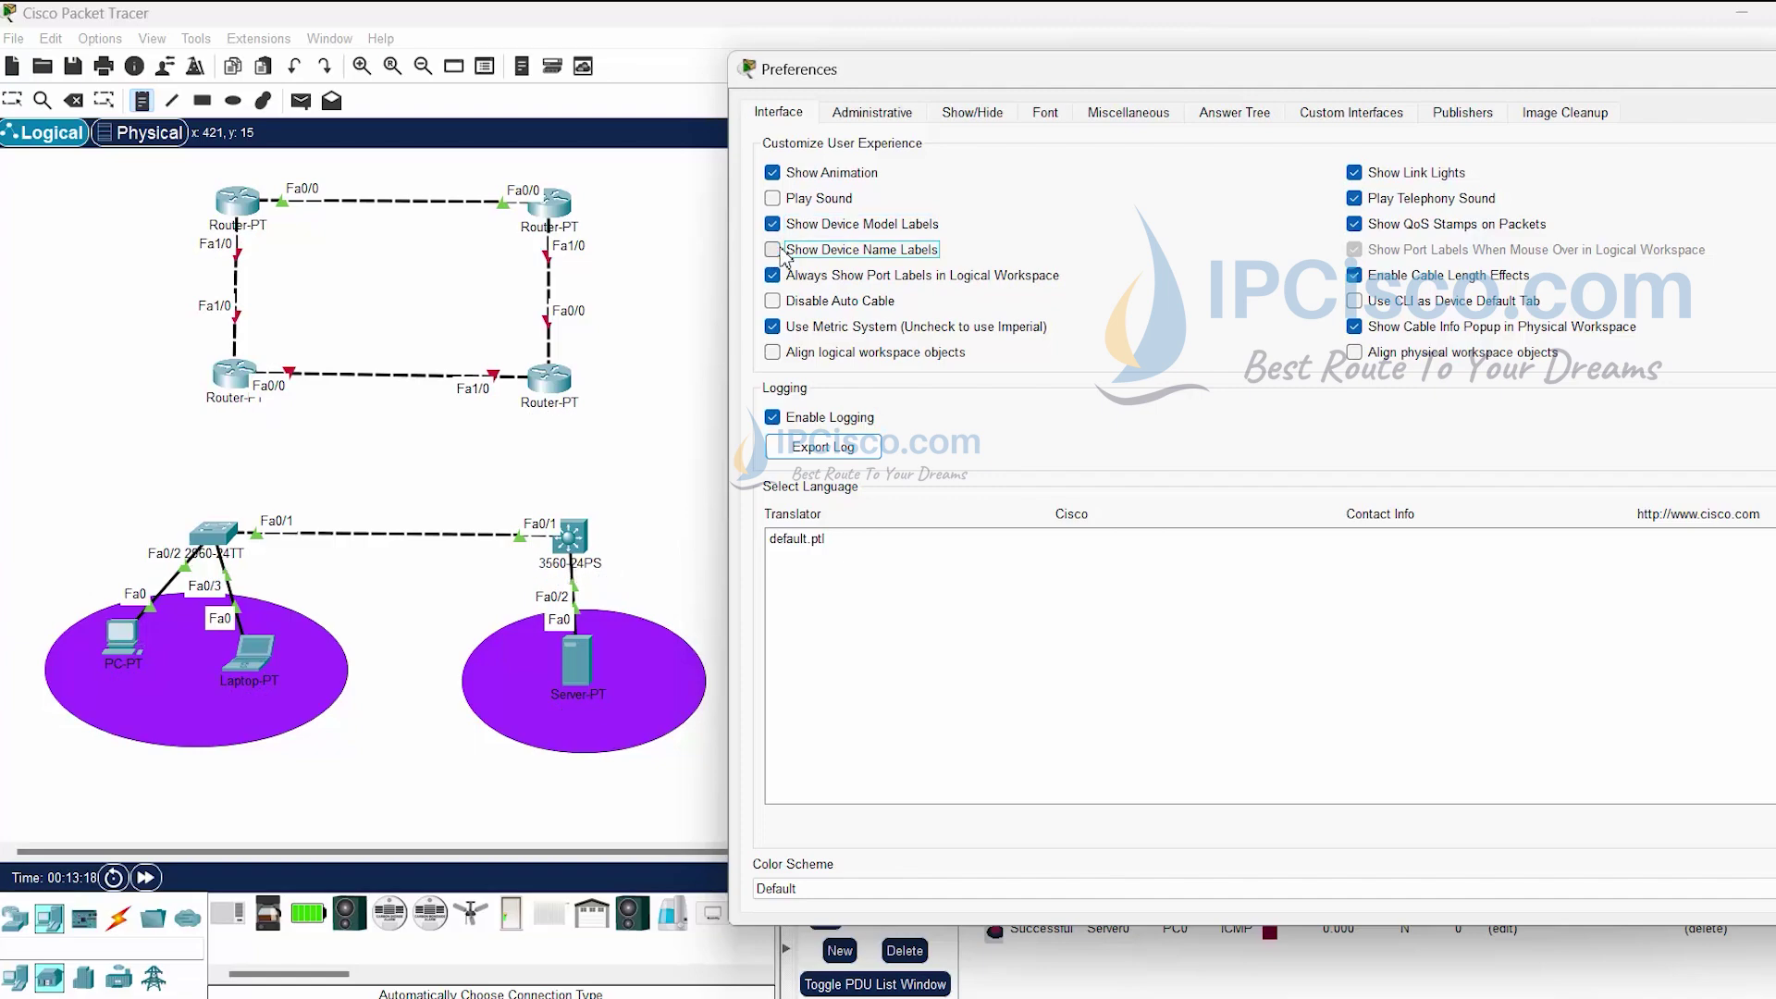
{"action": "left_click", "coordinate": [773, 224]}
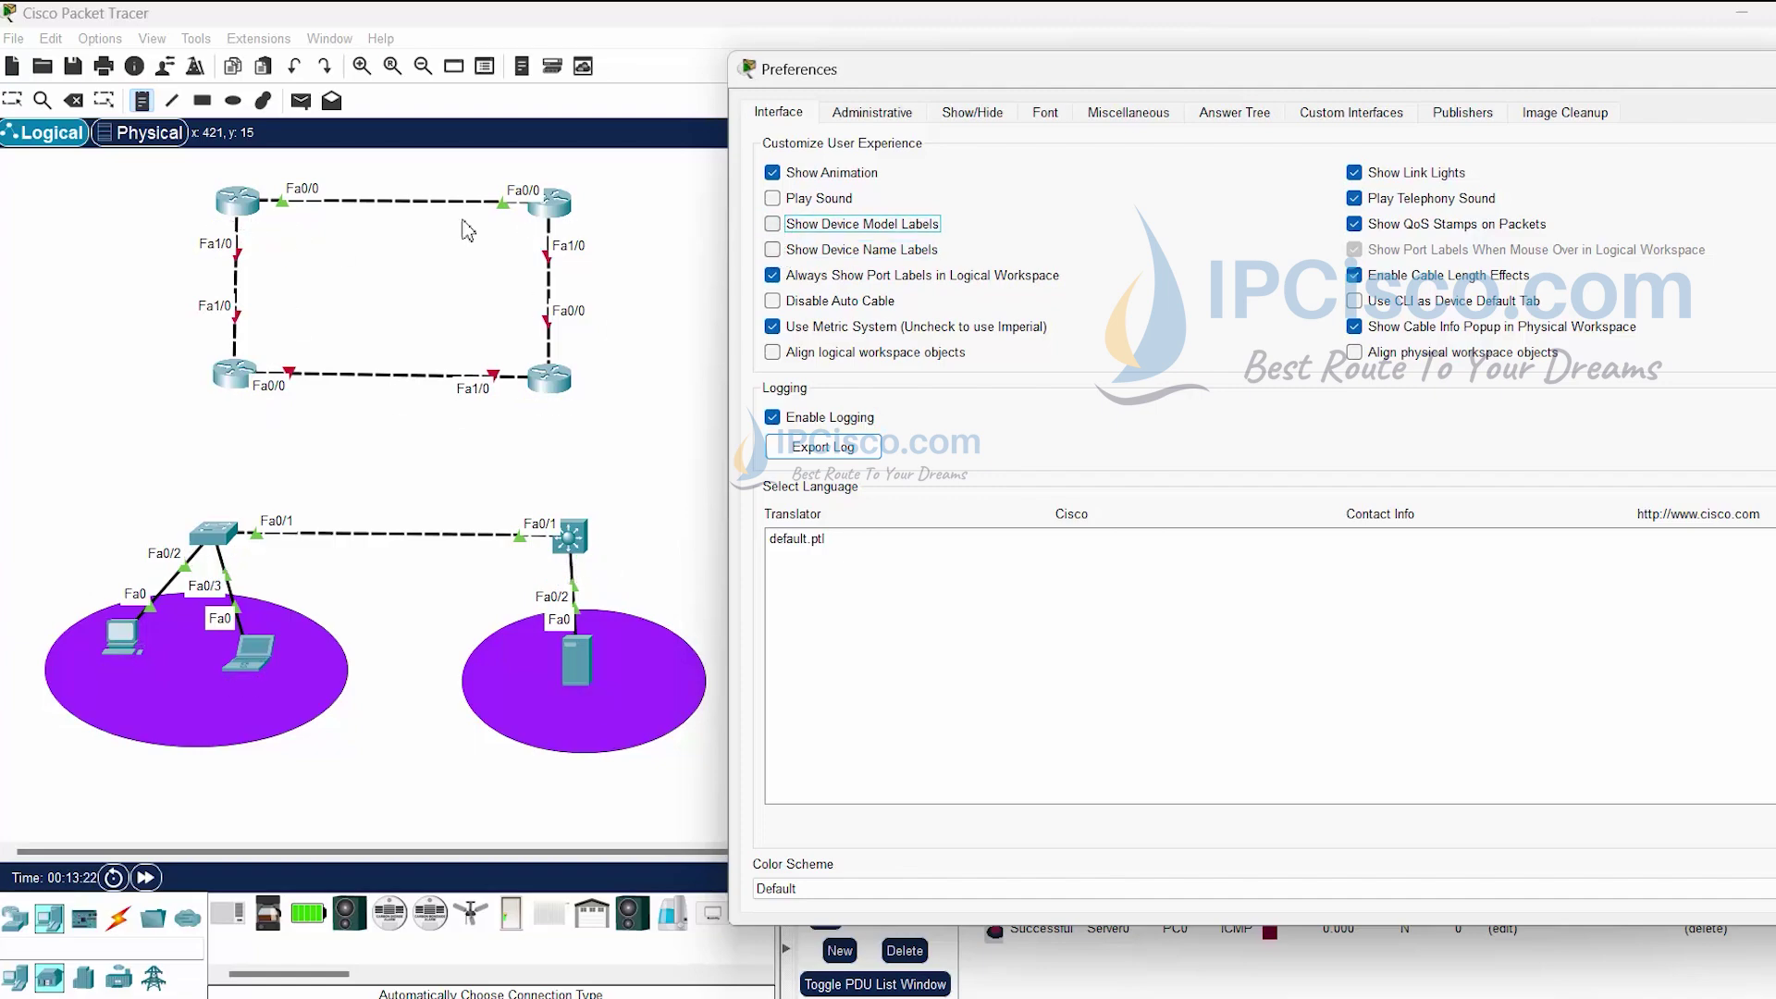
{"action": "left_click", "coordinate": [772, 224]}
{"action": "left_click", "coordinate": [772, 249]}
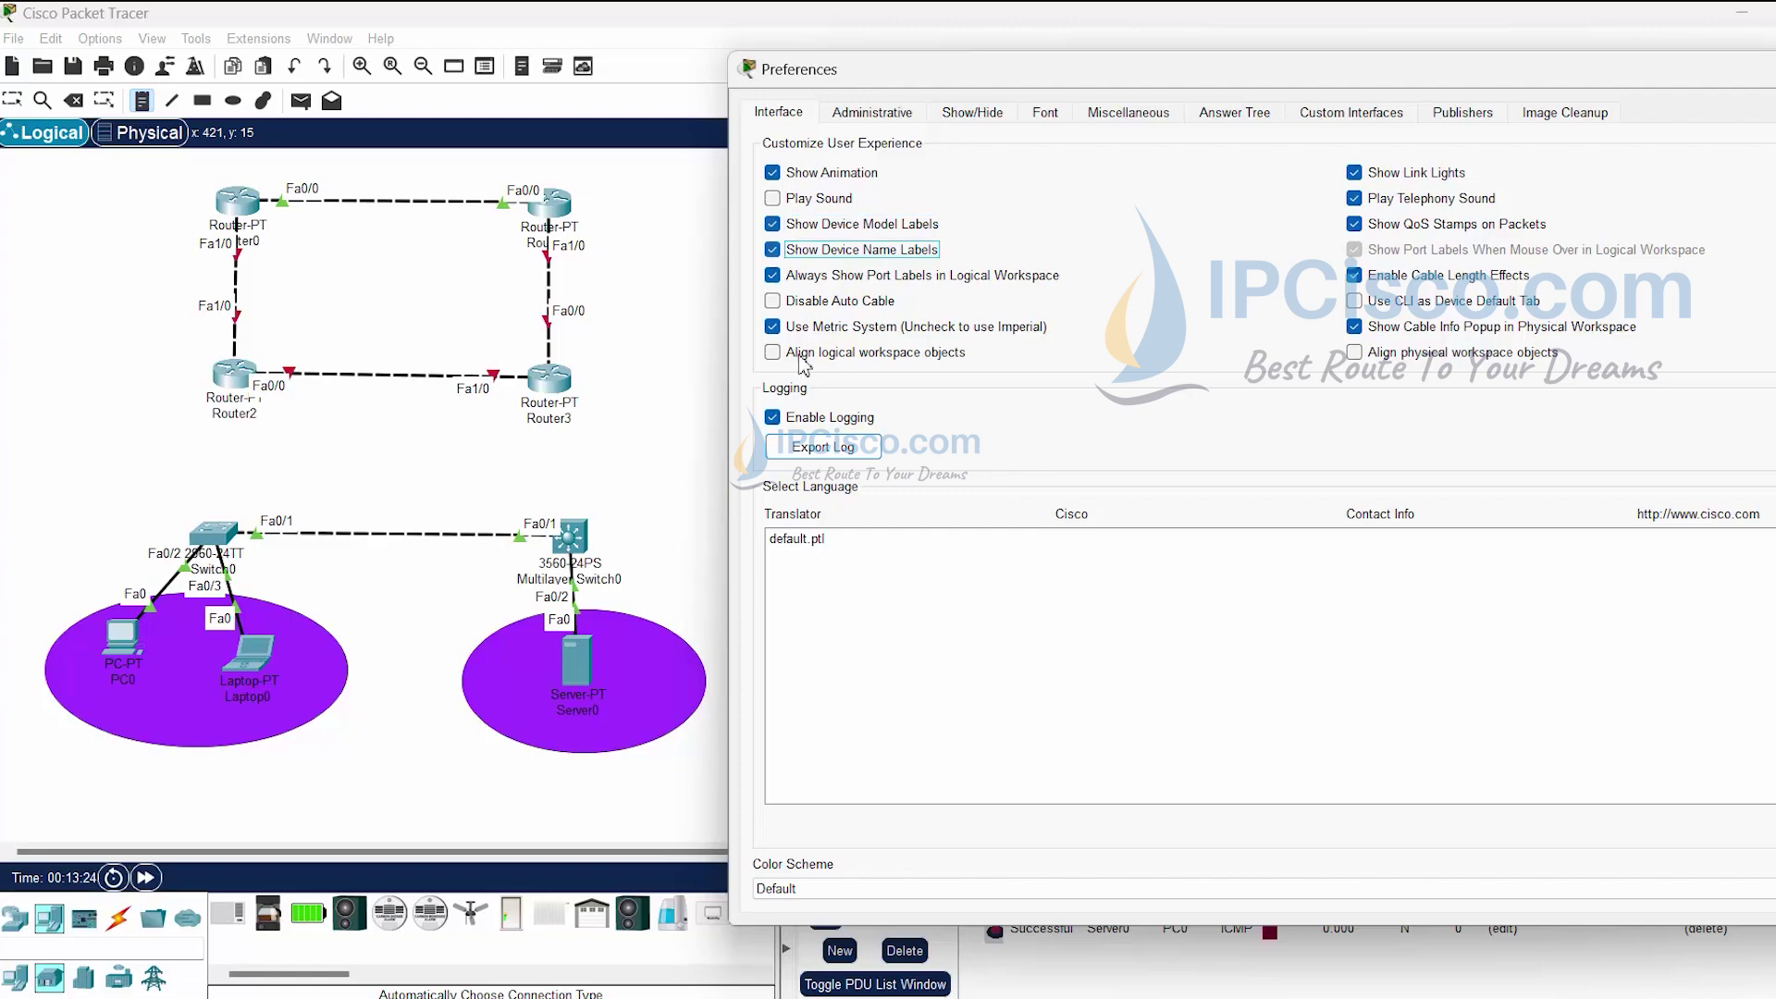
Switch the always-shown port labels of the logical workspace off and back on, close the preferences, and return to selection mode.
{"action": "left_click", "coordinate": [789, 282]}
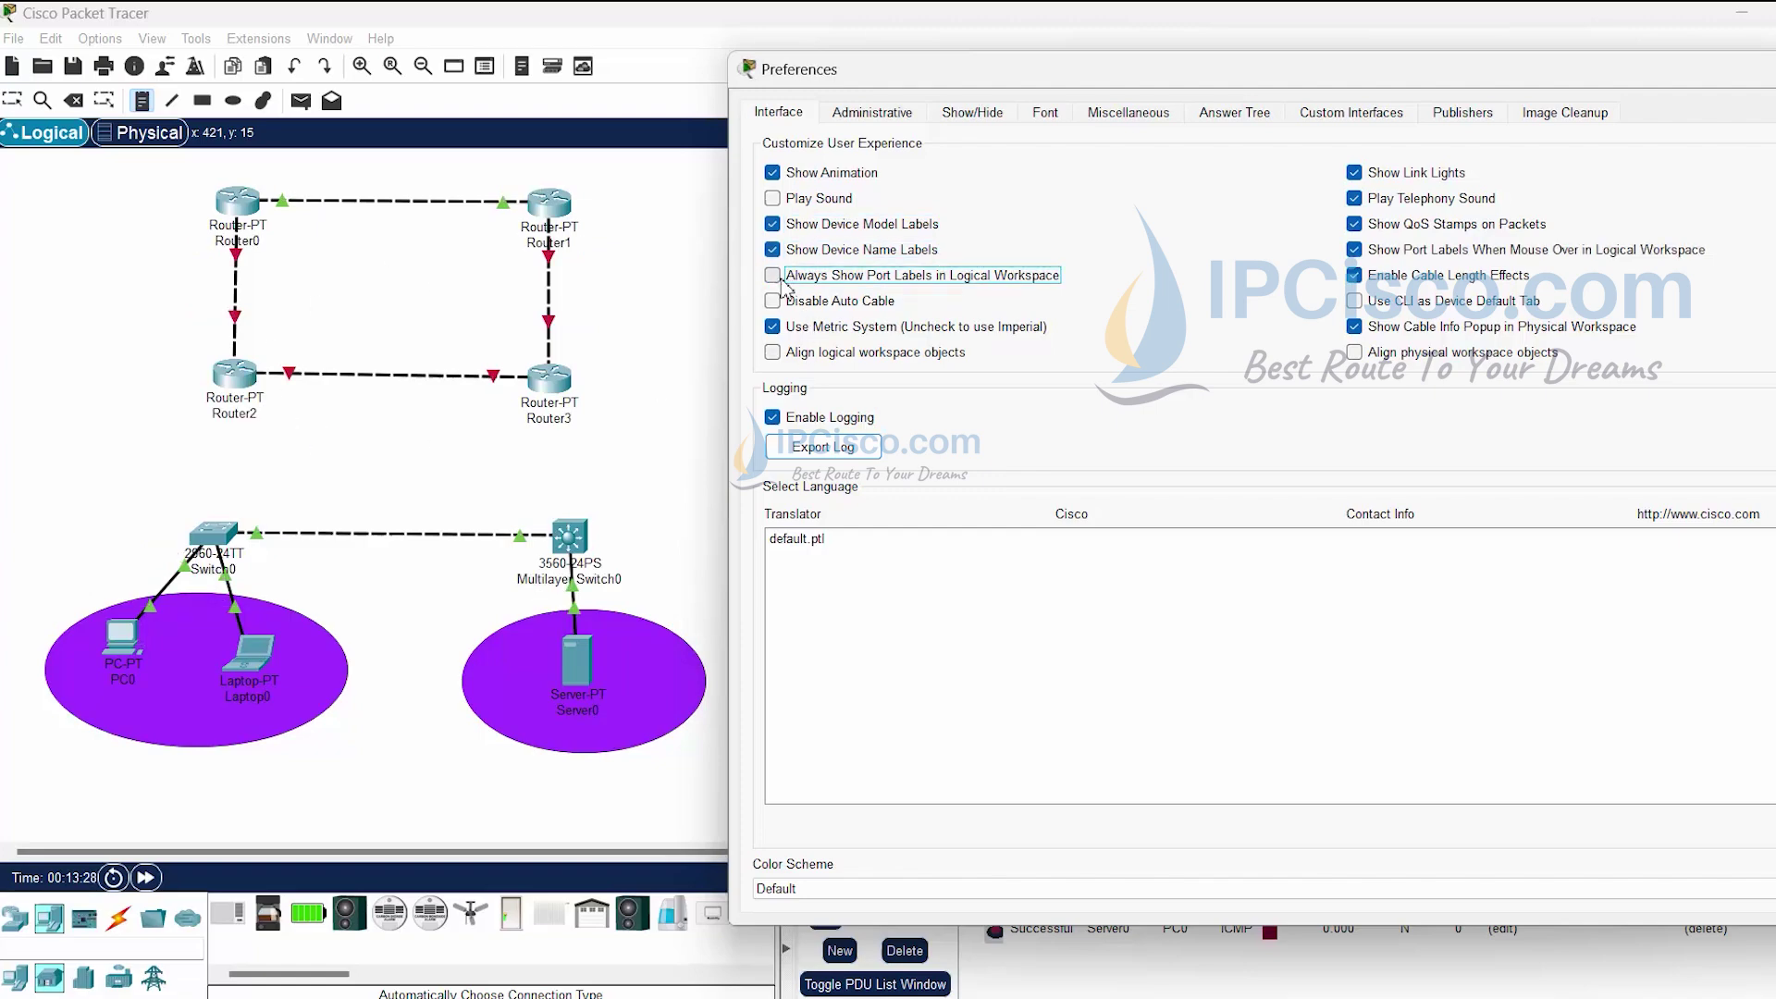
{"action": "left_click", "coordinate": [783, 291]}
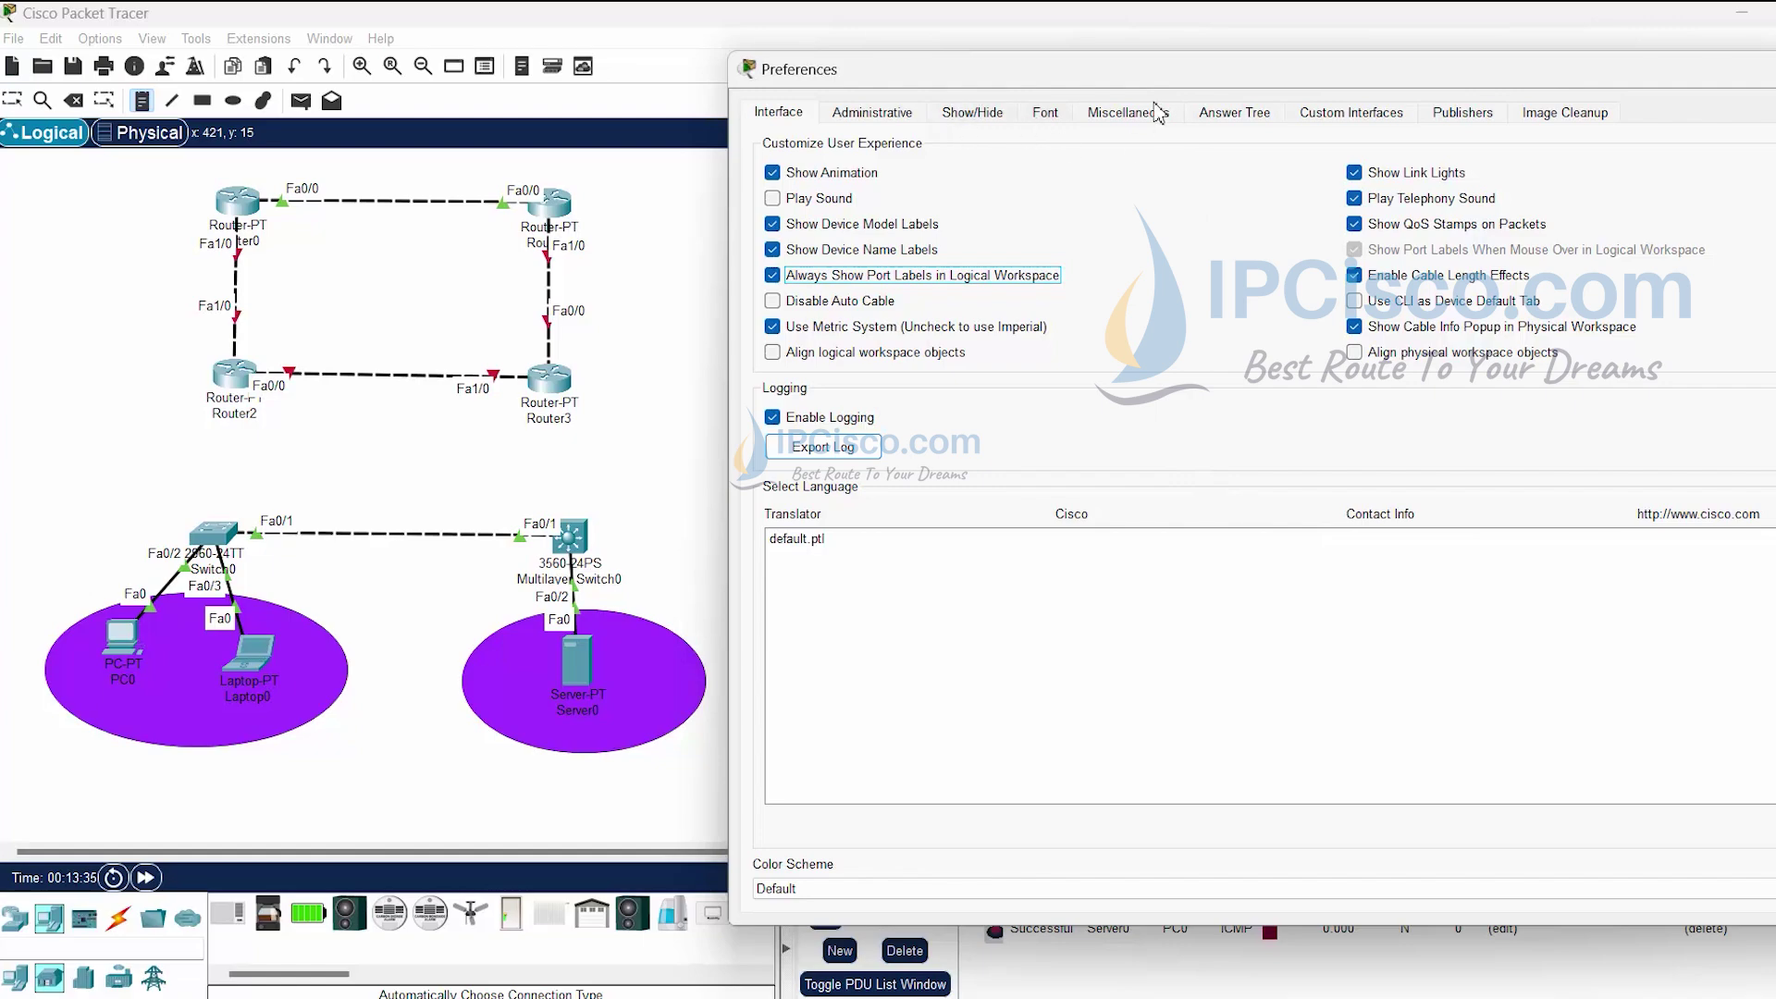
{"action": "left_click_drag", "start_coordinate": [1136, 81], "coordinate": [973, 92]}
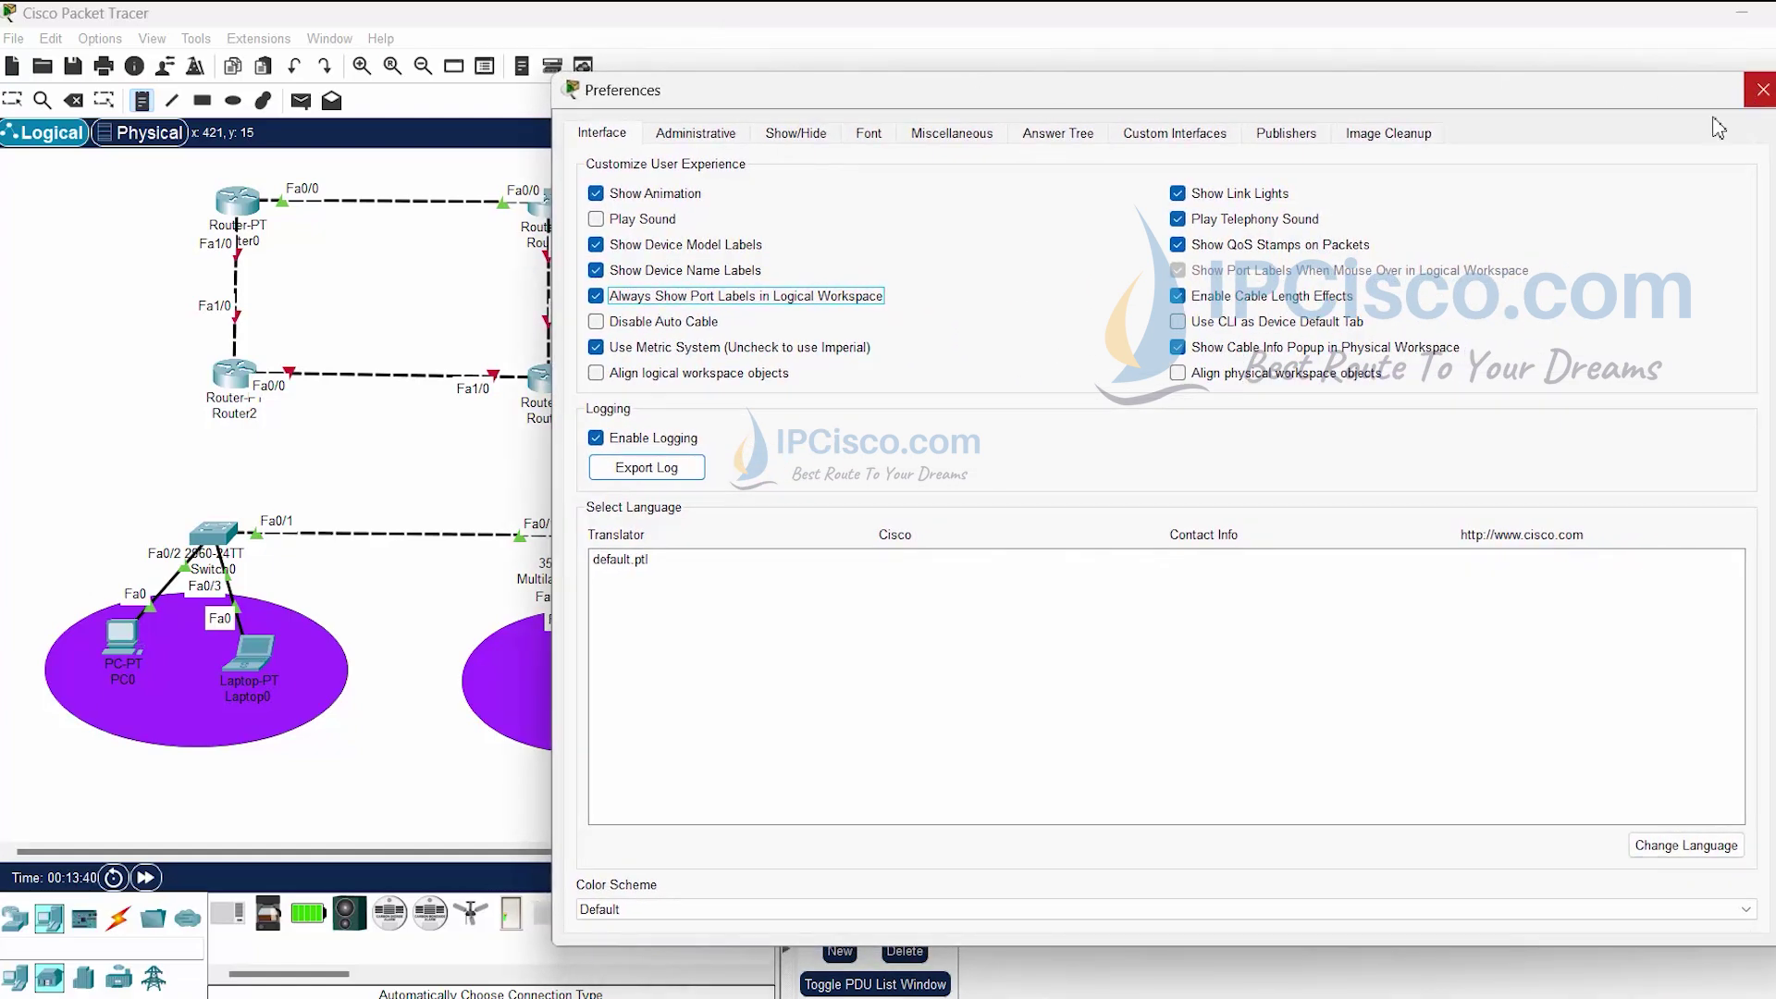
{"action": "left_click", "coordinate": [1761, 89]}
{"action": "left_click", "coordinate": [1054, 246]}
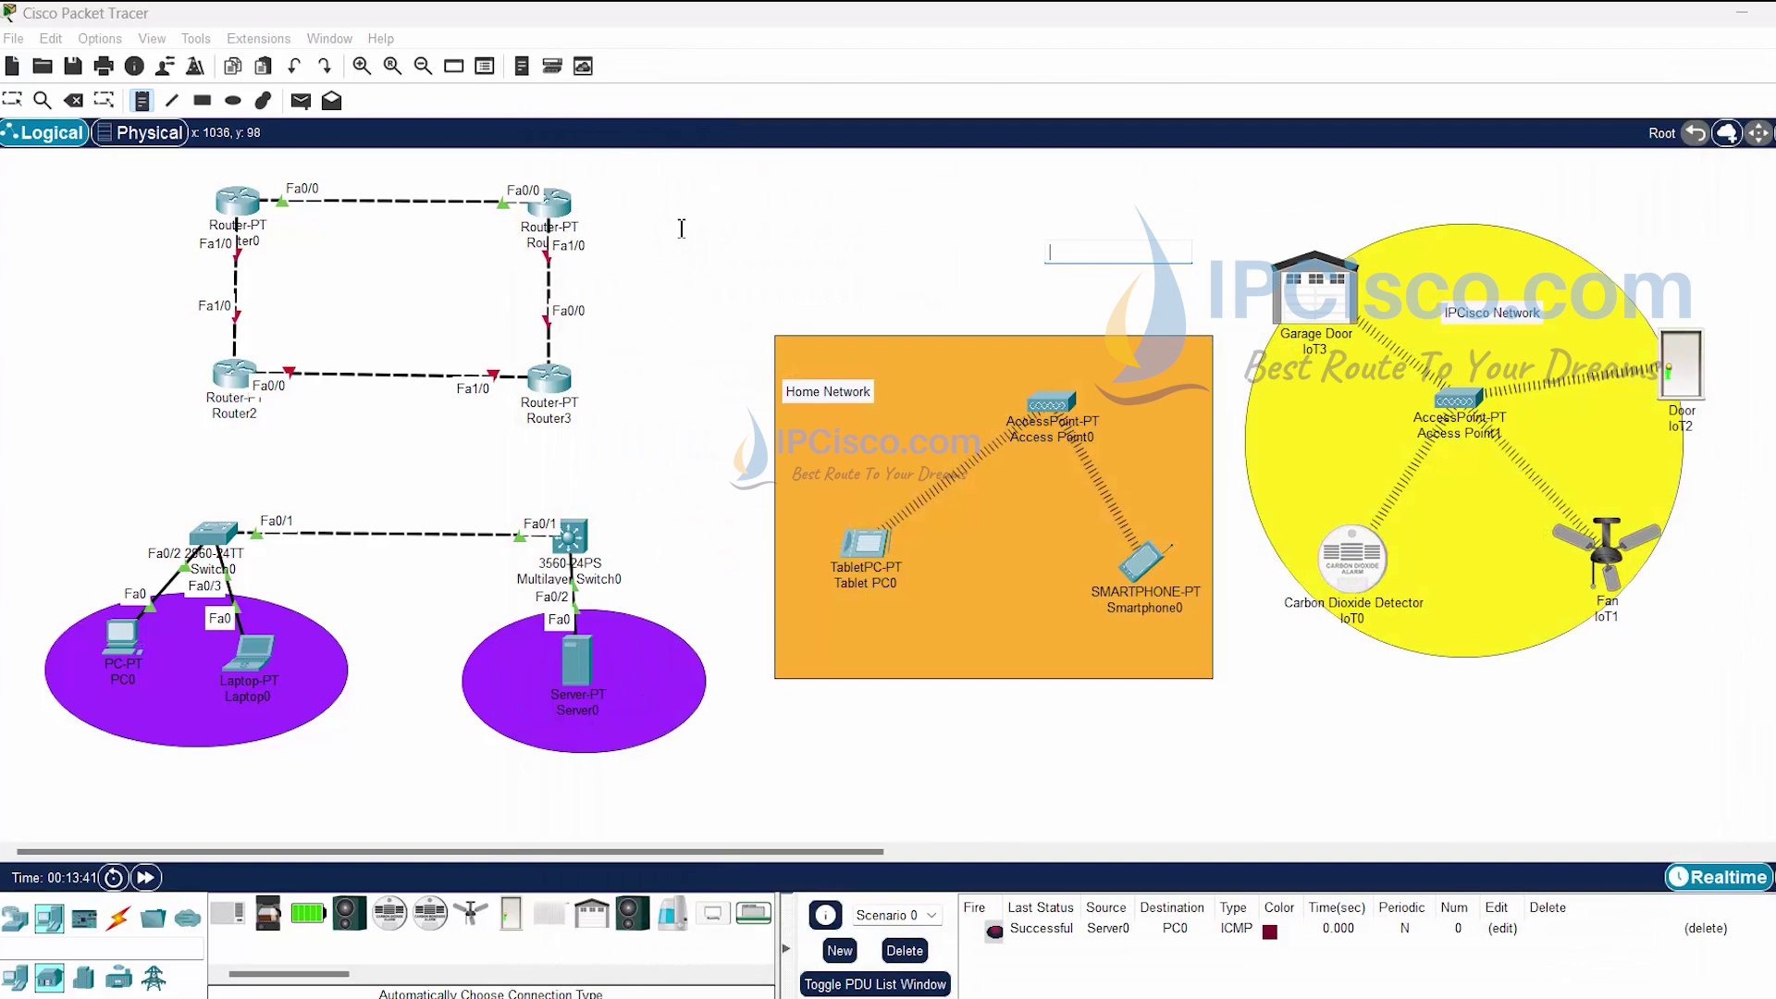
{"action": "left_click", "coordinate": [12, 100]}
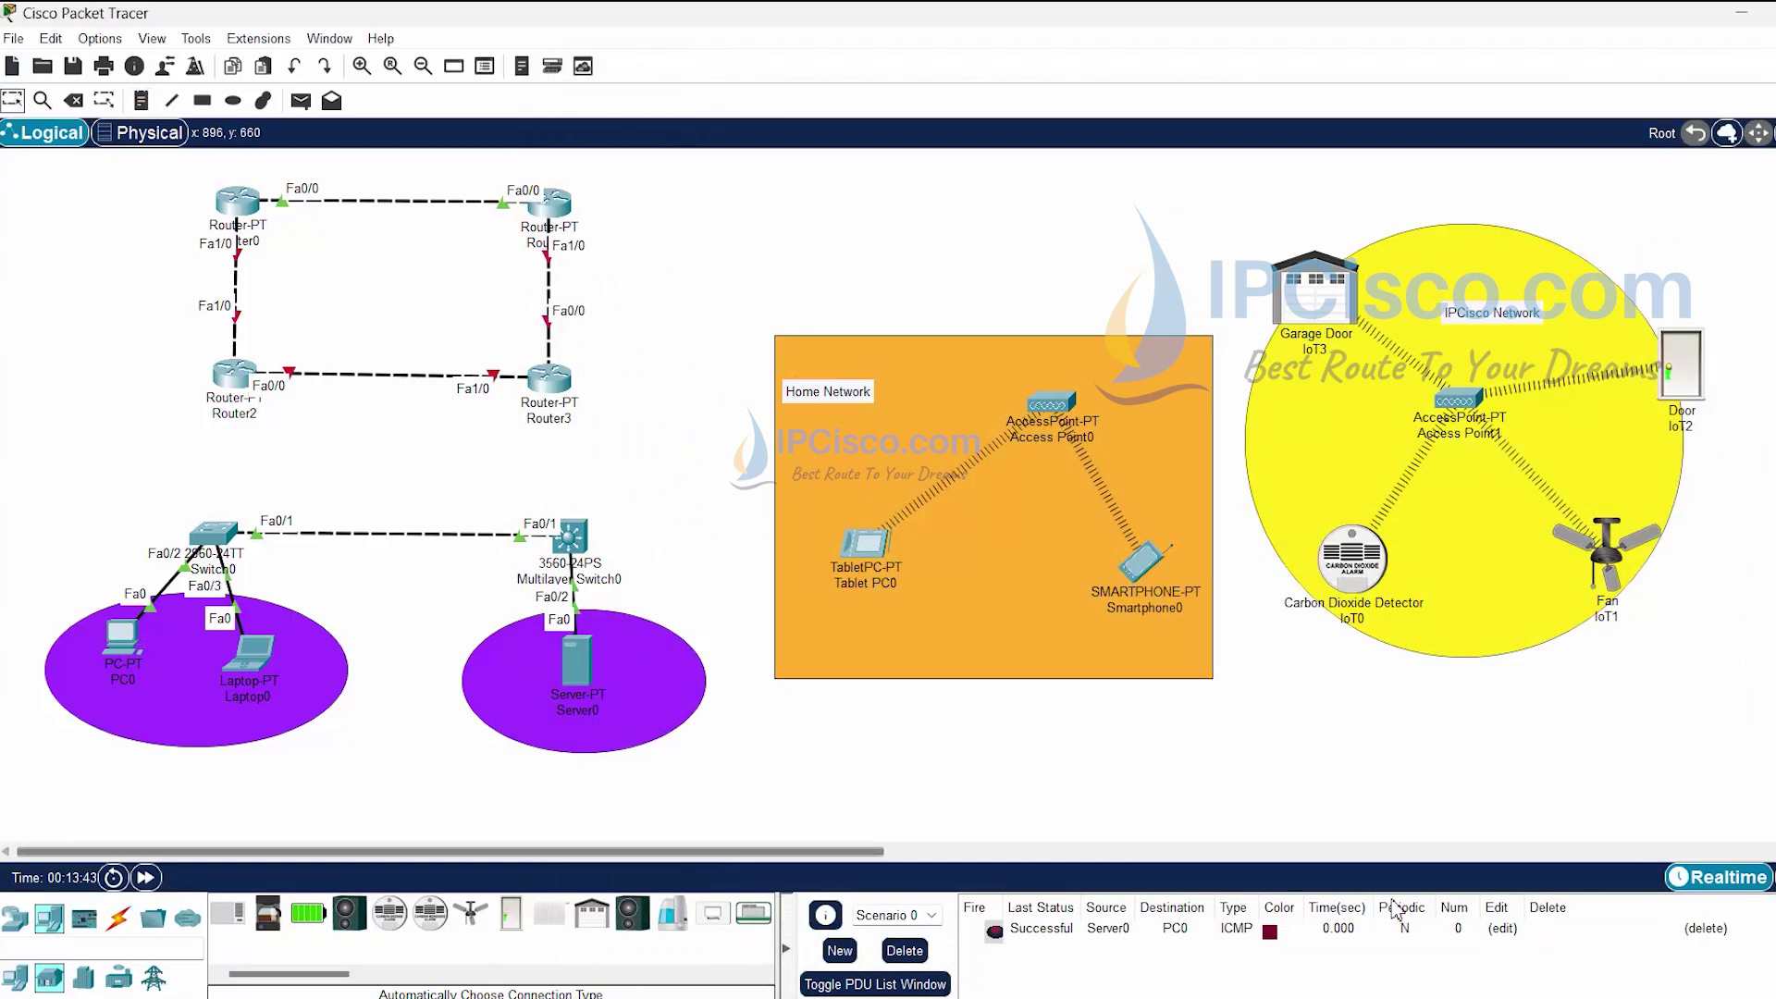